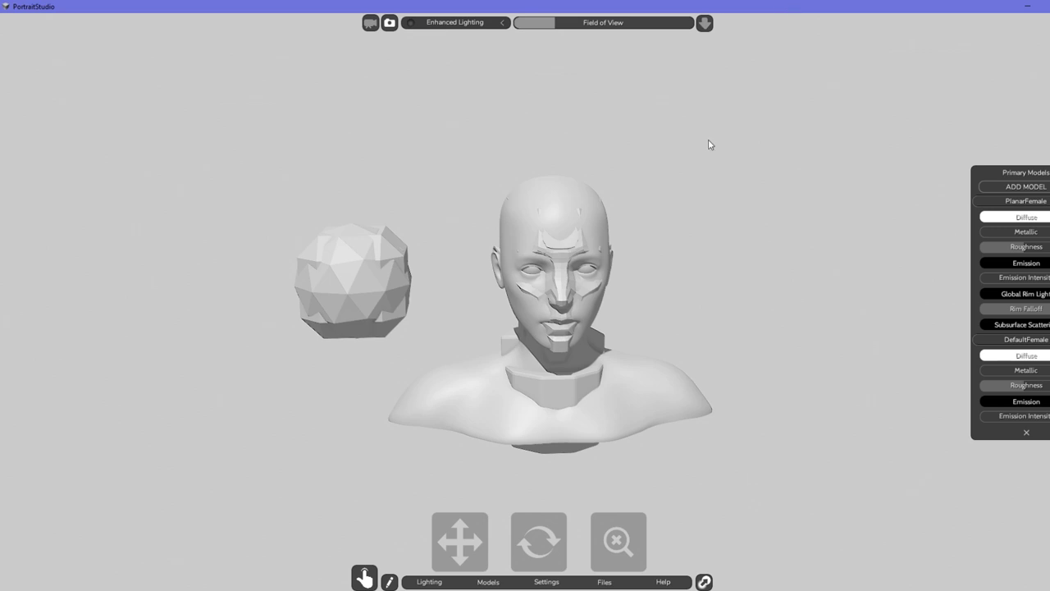
Select the planar face model on the bust so its move gizmo appears
click(558, 305)
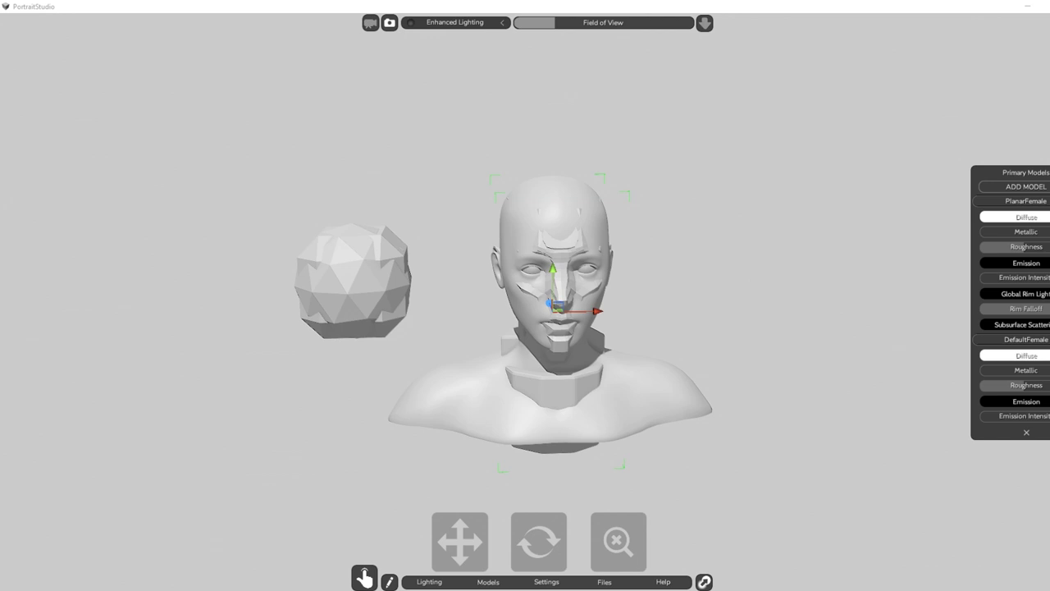
Select the low-poly sphere, nudge it, and stretch it taller
click(351, 286)
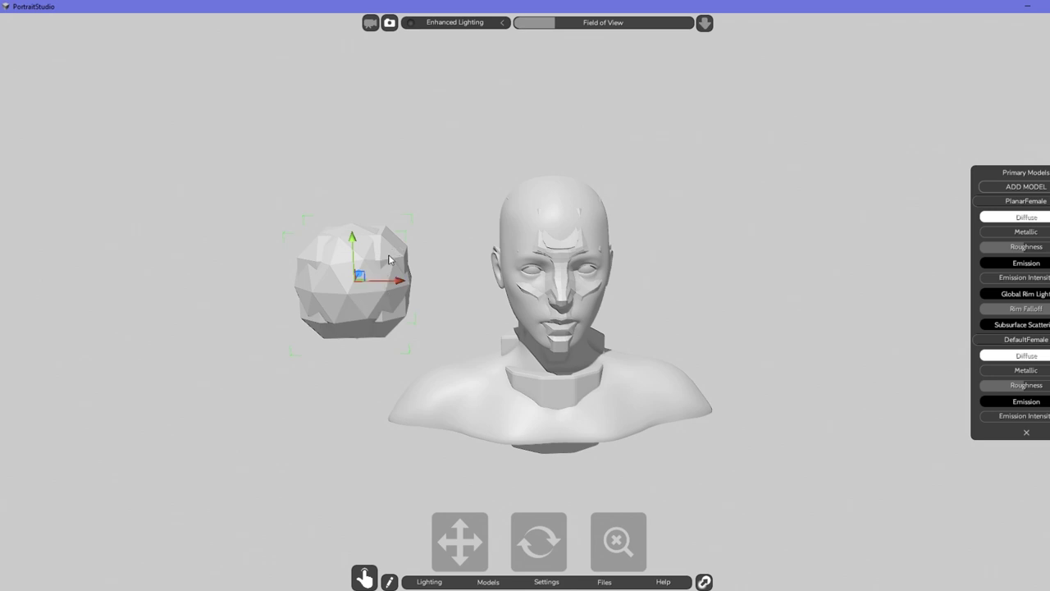
mouse_move(390, 282)
mouse_down()
mouse_move(333, 284)
mouse_move(402, 286)
mouse_up()
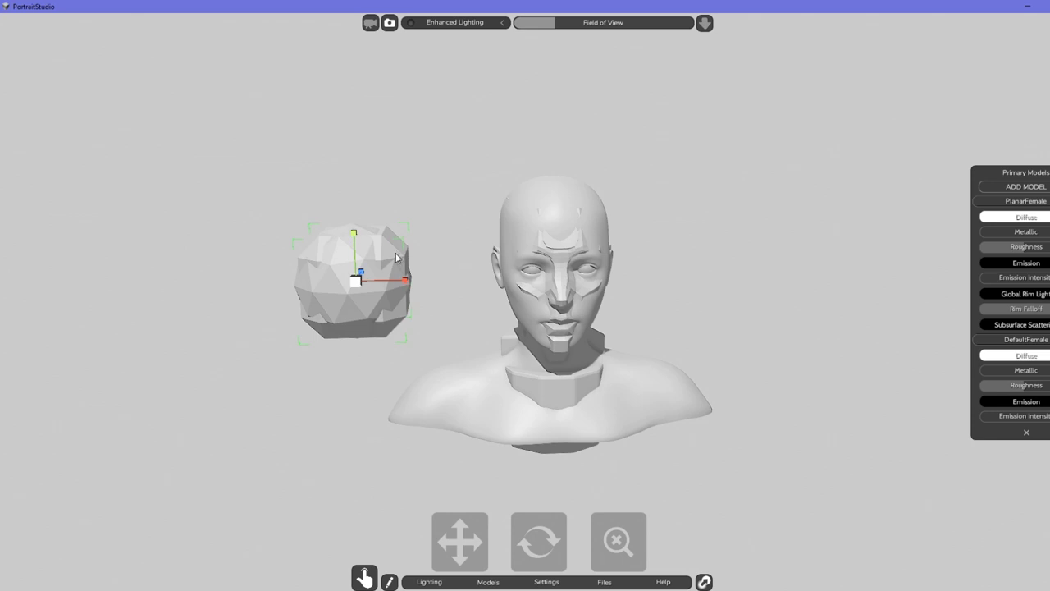
drag(356, 235, 355, 229)
Fine-tune the sphere's height, rotate it, and shift it up and right beside the bust
key(e)
key(w)
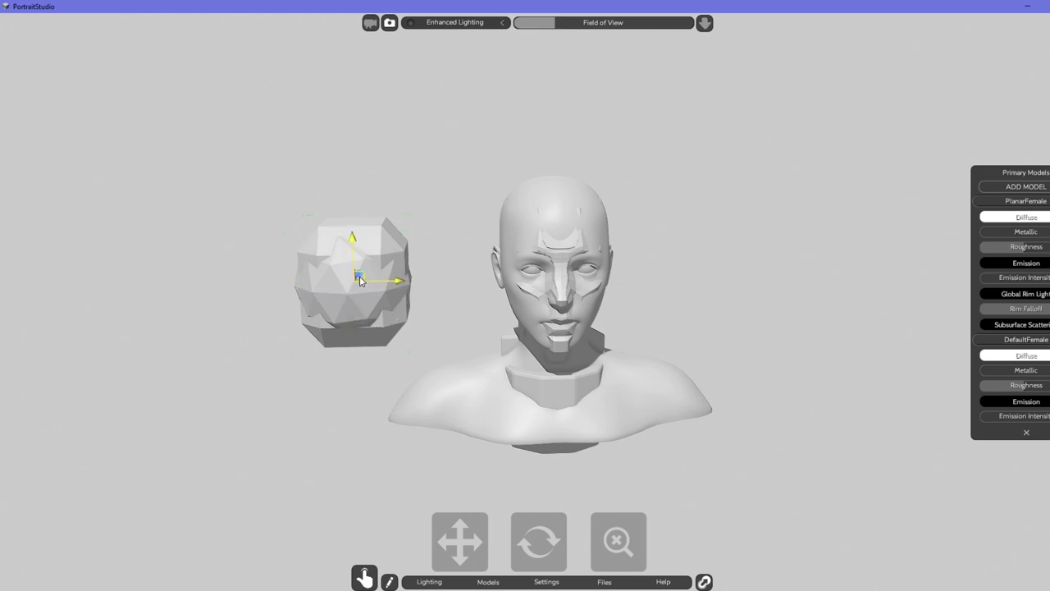
drag(356, 241, 354, 233)
key(e)
key(w)
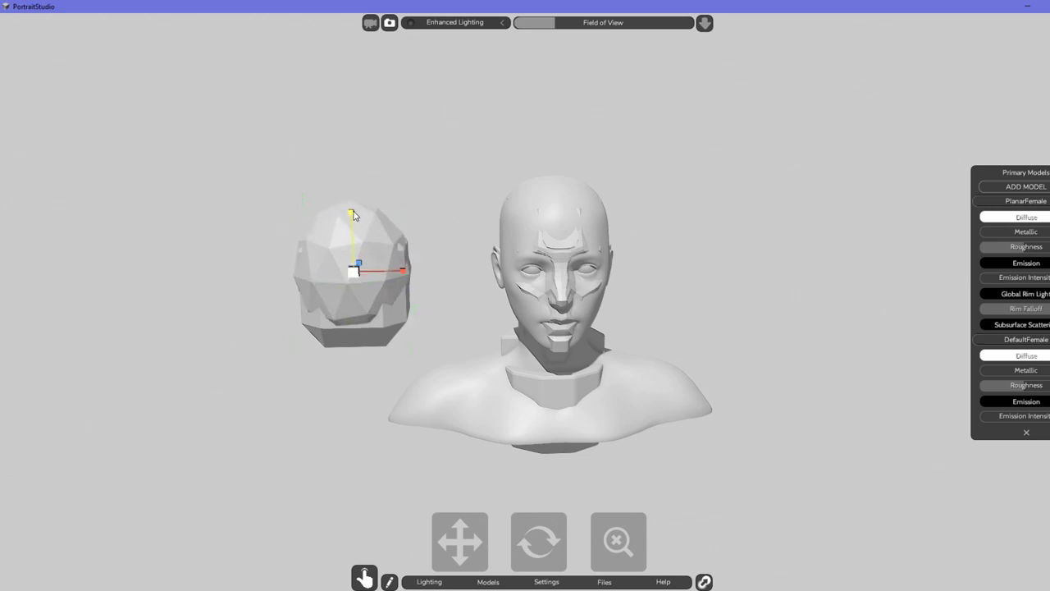
drag(354, 233, 354, 245)
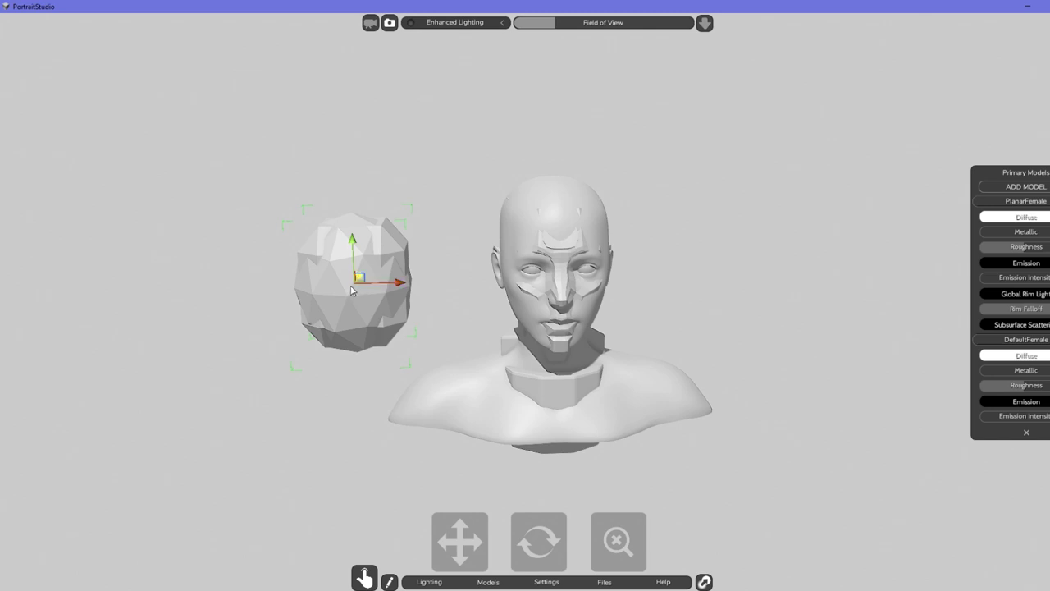
drag(350, 292, 326, 307)
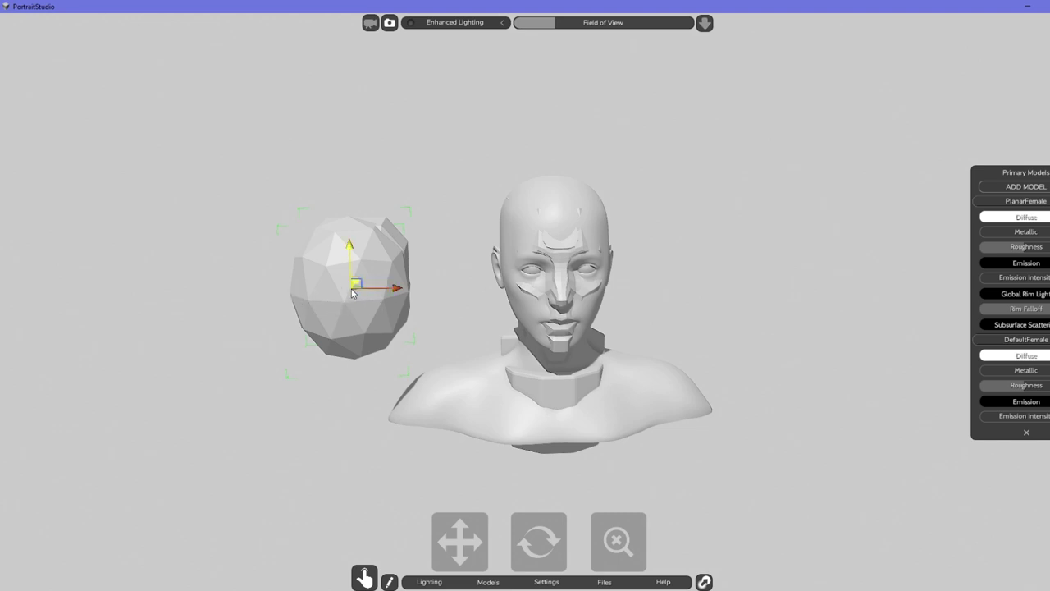
drag(352, 295, 391, 250)
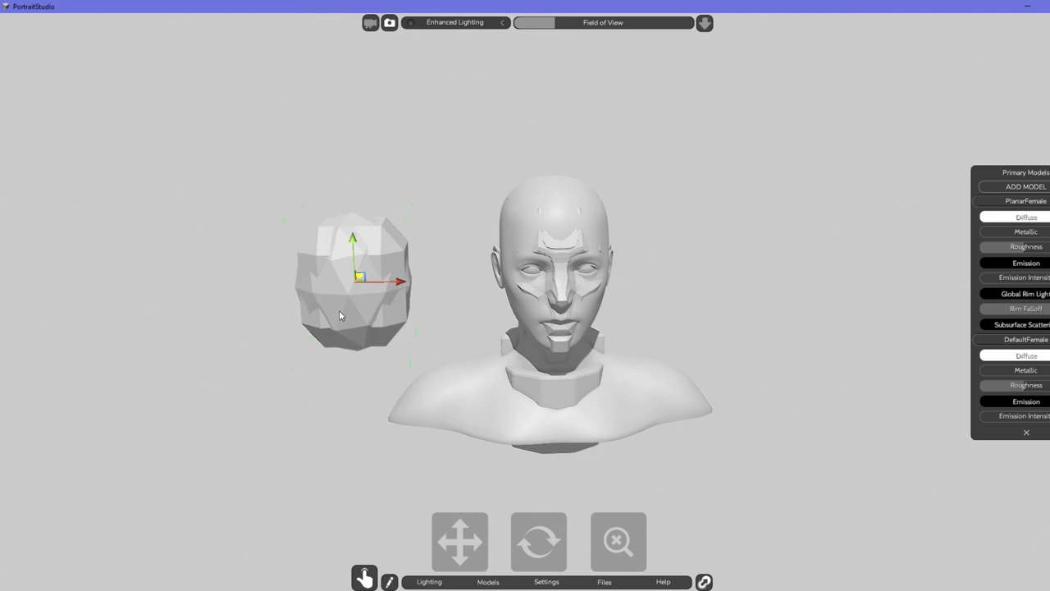
Raise the faceted head slightly with the move gizmo
key(e)
key(r)
key(e)
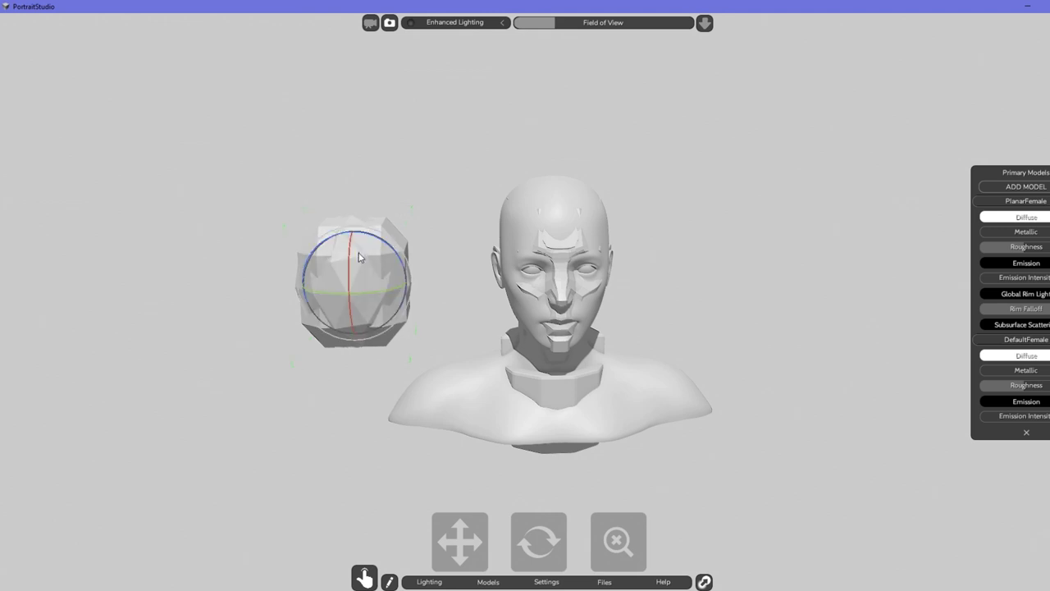
key(w)
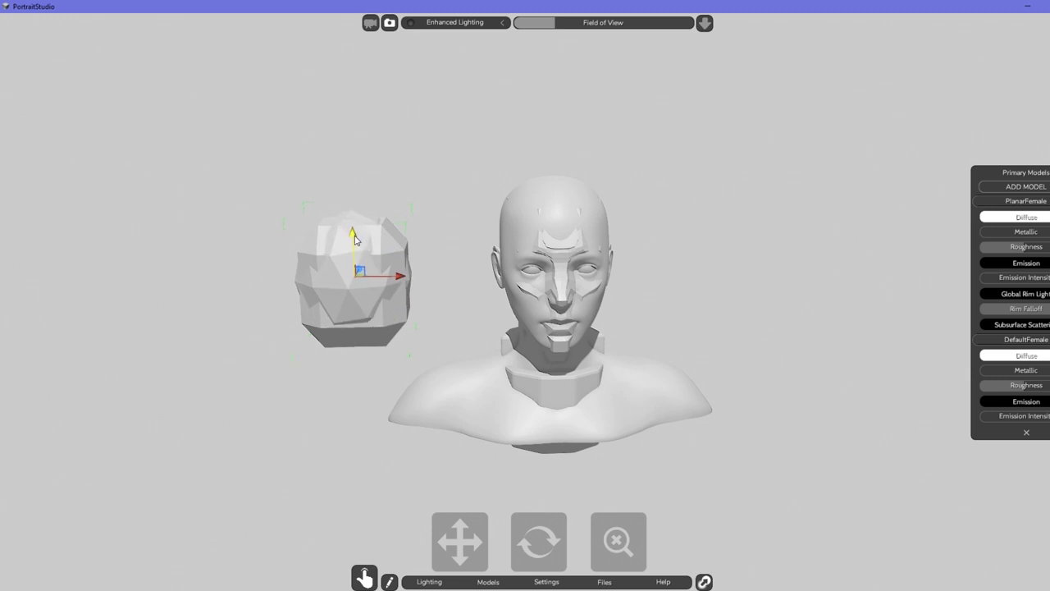
mouse_move(356, 239)
mouse_down()
mouse_move(355, 230)
mouse_move(355, 239)
mouse_up()
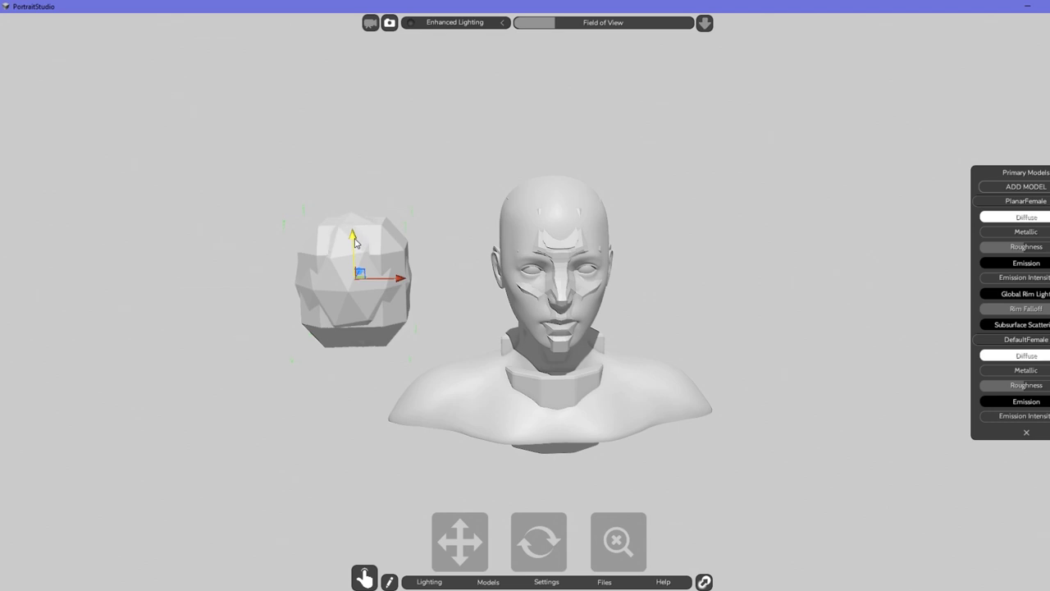
Rotate the faceted head to face forward, then reselect it
key(e)
key(w)
key(e)
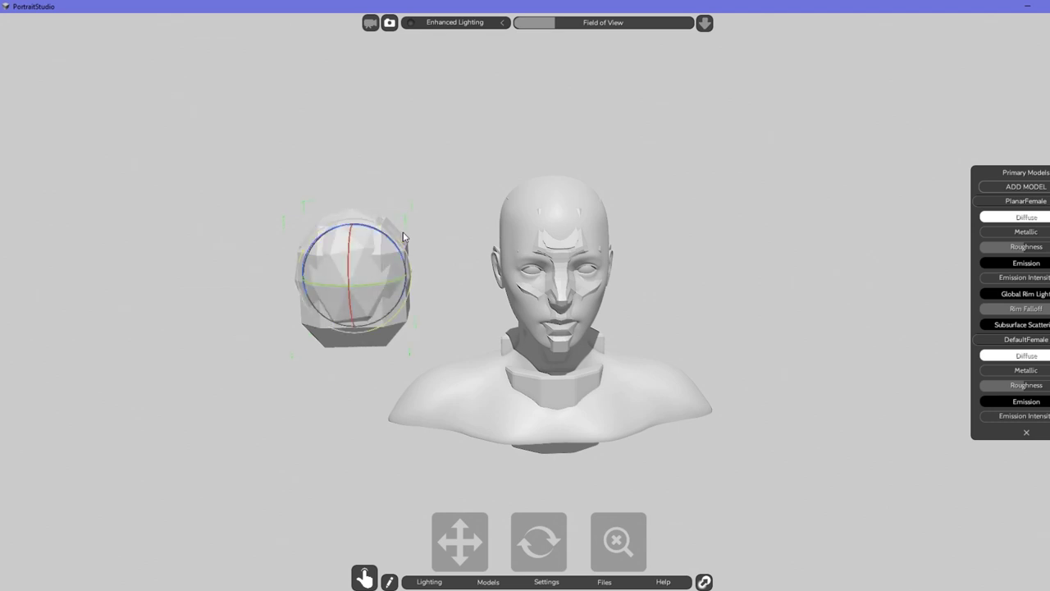
drag(403, 243, 411, 206)
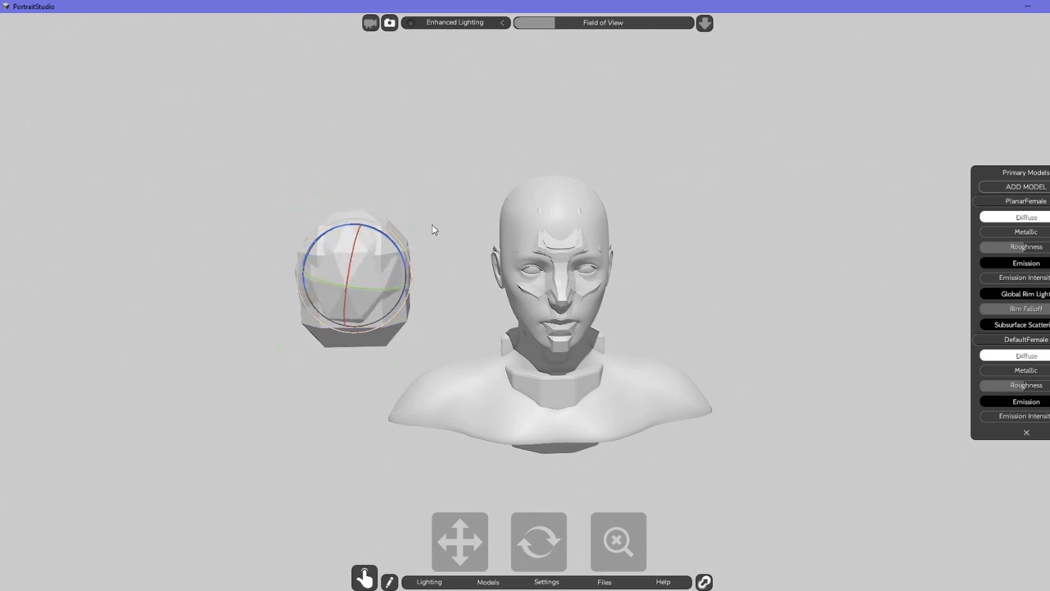
drag(408, 258, 411, 246)
click(368, 239)
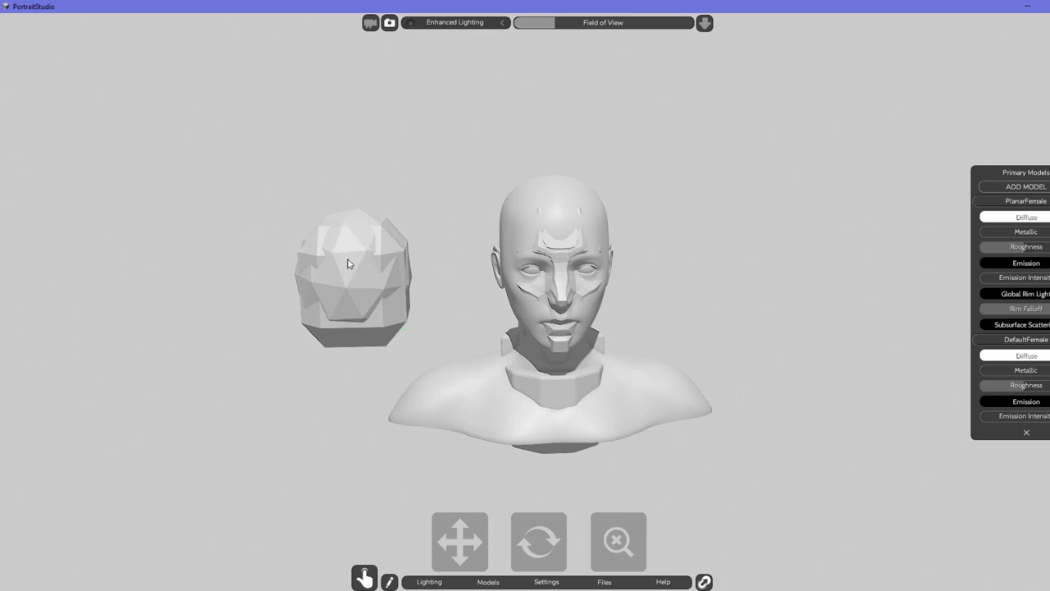
click(354, 271)
Pull the low-poly sphere left out from behind the cube
click(353, 277)
click(370, 266)
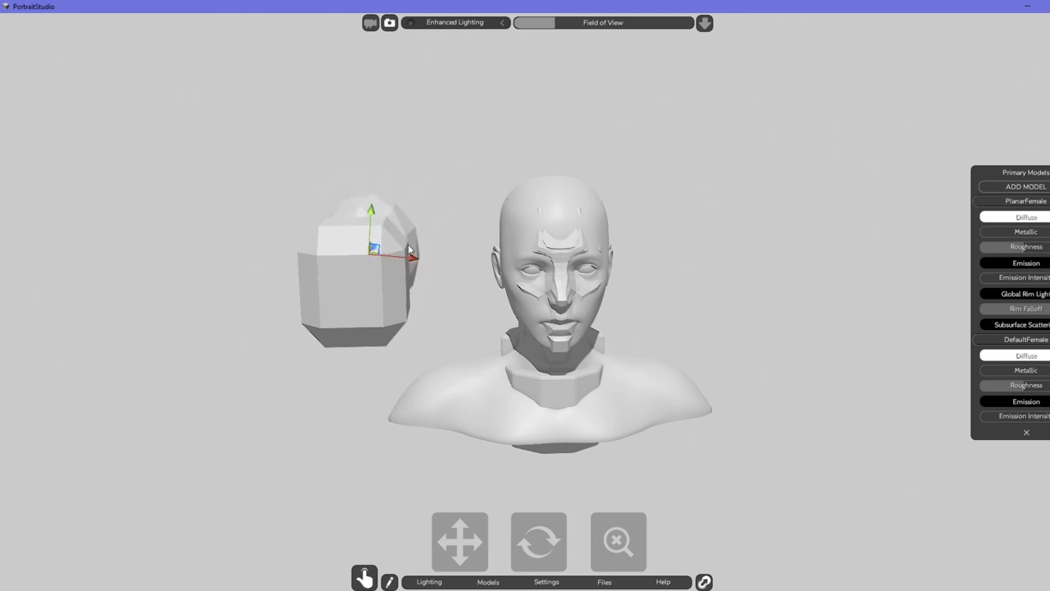
drag(412, 261, 239, 257)
Put the sphere on the rotate gizmo, deselect it, and select the bust's planar face overlay
key(e)
key(w)
key(e)
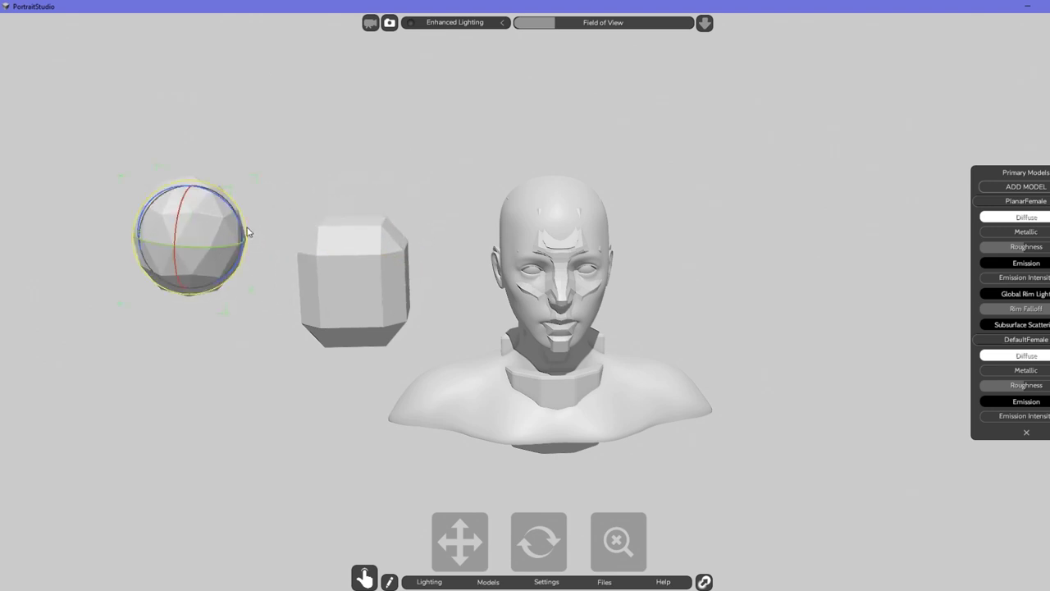
click(431, 263)
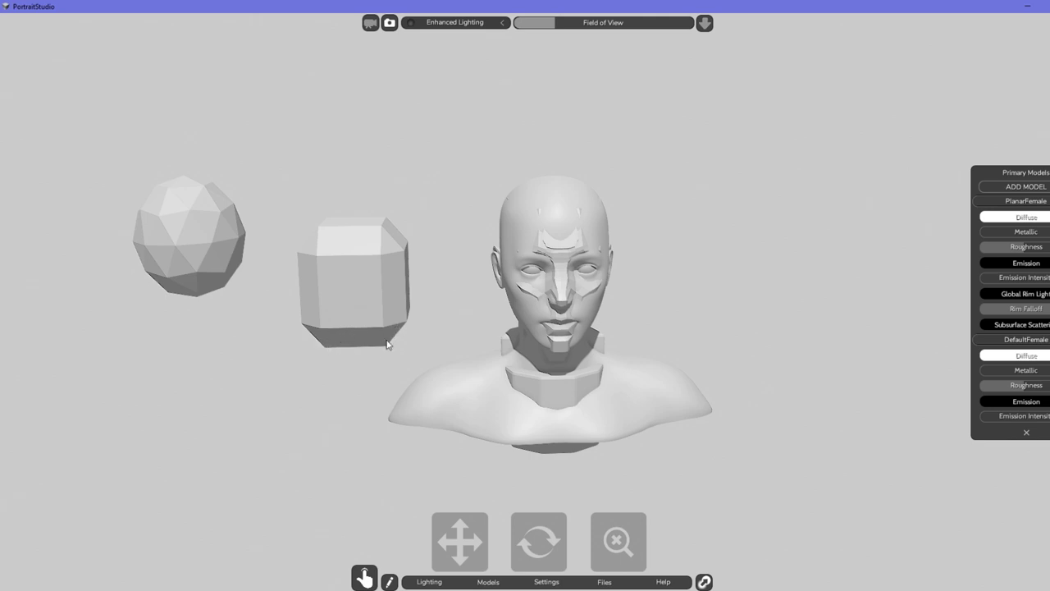
click(565, 302)
Slide the planar face overlay sideways with the move gizmo and orbit the view slightly
click(587, 310)
click(598, 305)
click(604, 313)
click(606, 312)
mouse_move(598, 311)
mouse_down()
mouse_move(666, 306)
mouse_move(598, 307)
mouse_up()
drag(518, 547, 552, 542)
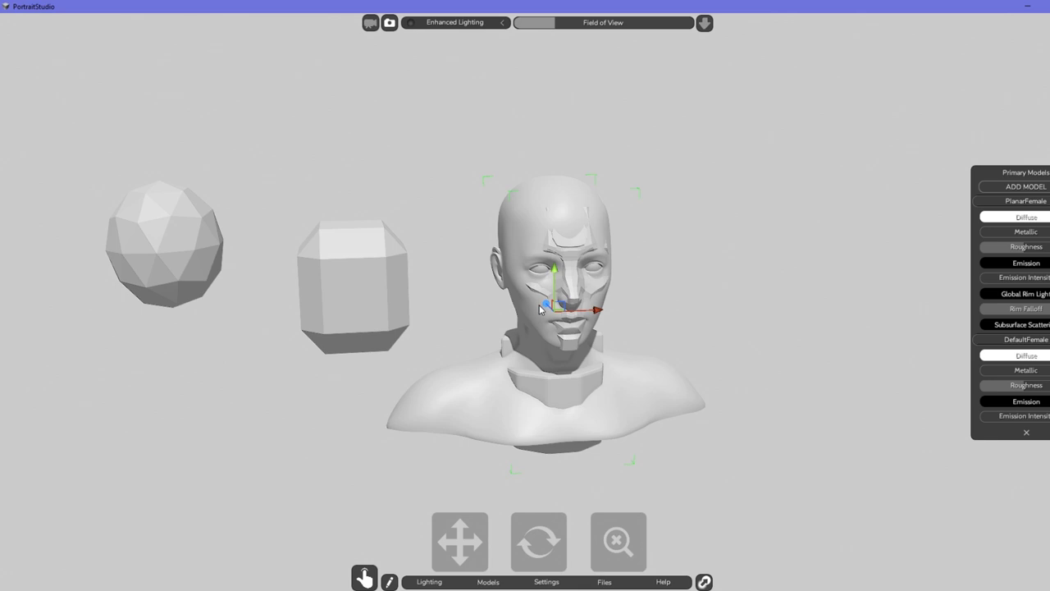
Sink the planar overlay back into the head, then shift the planar head through the smooth bust
mouse_move(541, 306)
mouse_down()
mouse_move(534, 298)
mouse_move(546, 311)
mouse_up()
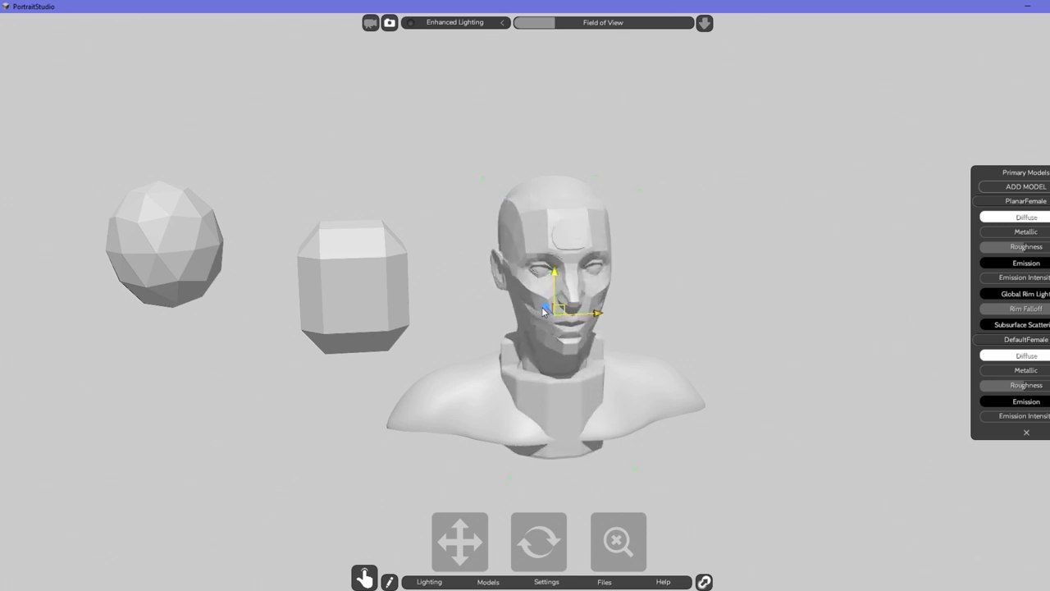
drag(546, 312, 549, 320)
click(545, 534)
click(538, 307)
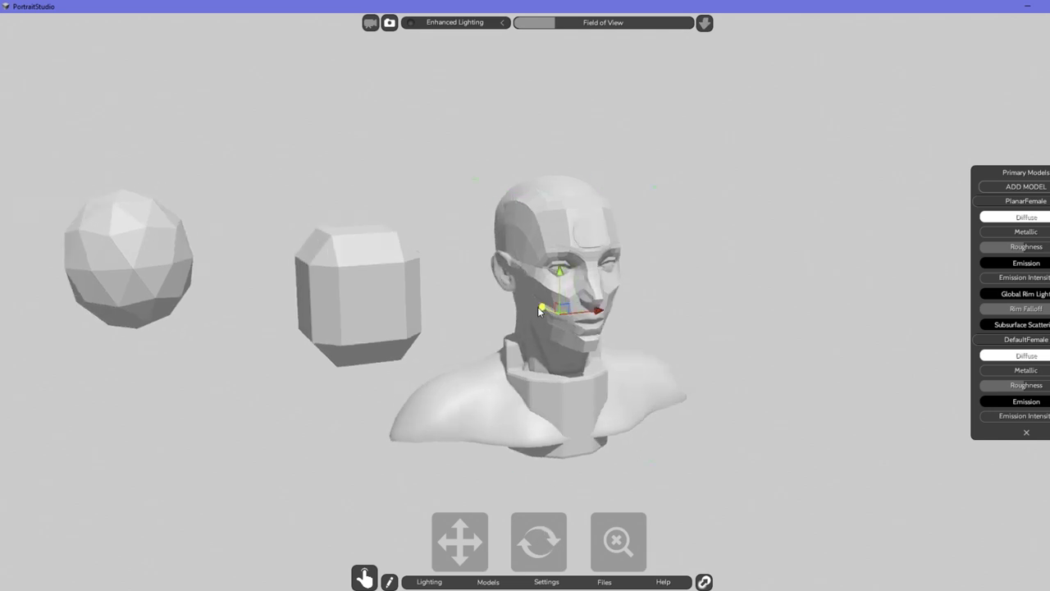
drag(535, 307, 542, 306)
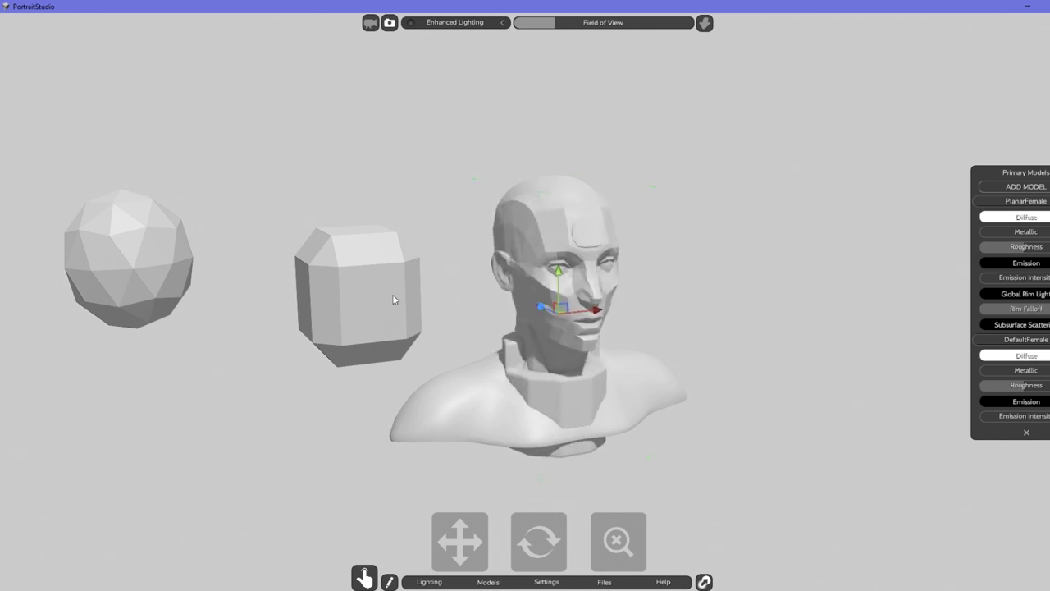
Move the planar head right until it stands beside the smooth head
click(539, 311)
drag(539, 311, 551, 310)
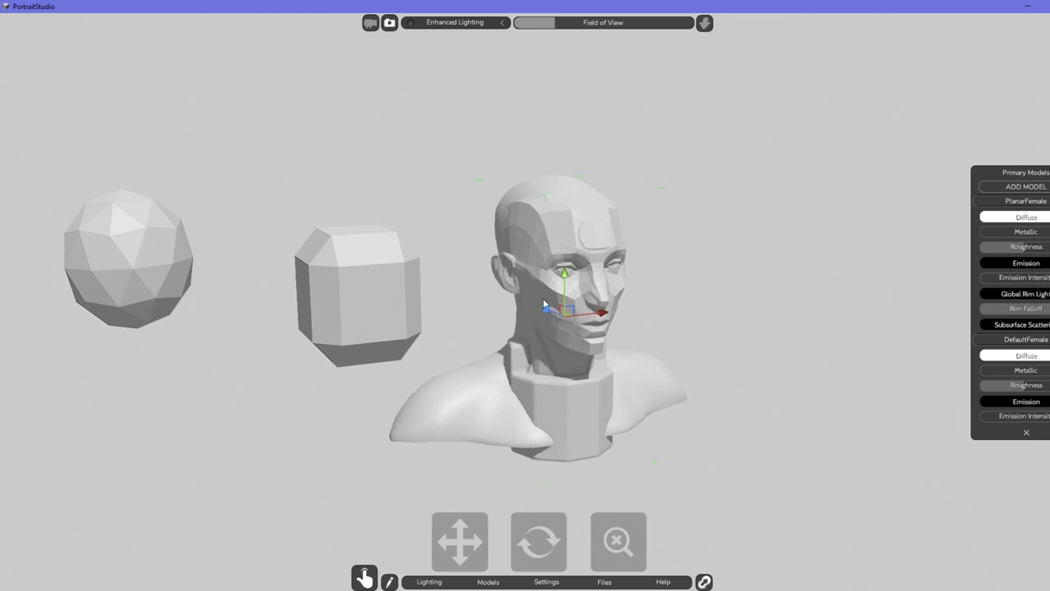
click(542, 547)
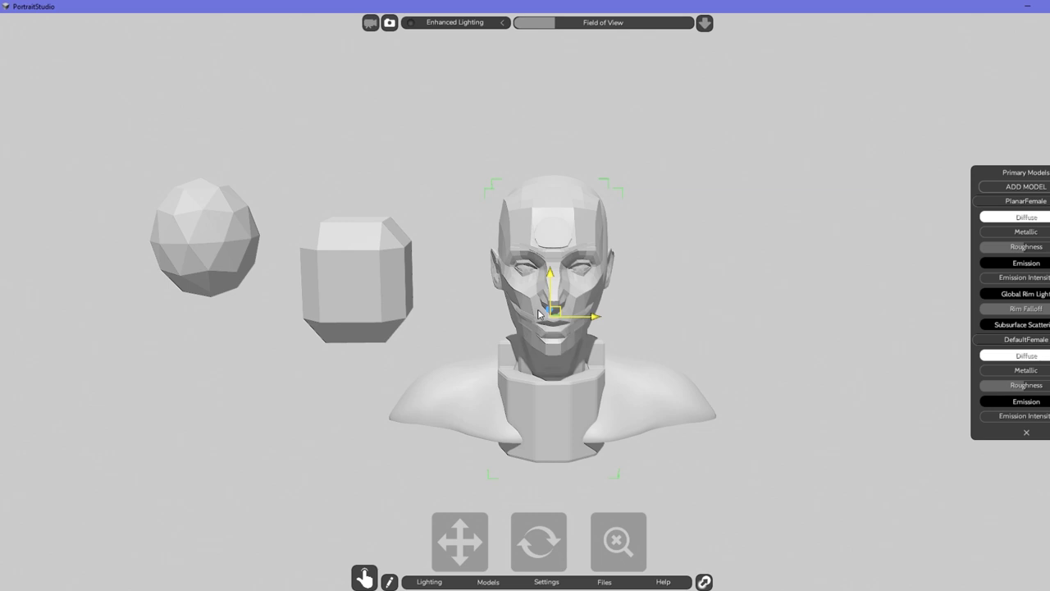
drag(555, 545, 530, 547)
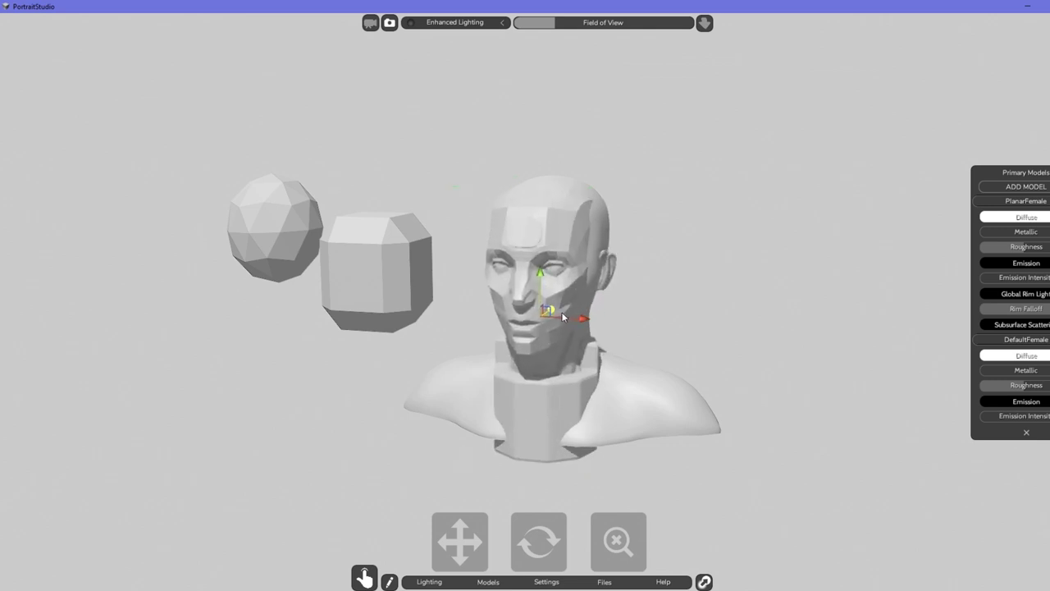
drag(591, 322, 801, 349)
mouse_move(557, 533)
mouse_down()
mouse_move(539, 544)
mouse_move(551, 542)
mouse_up()
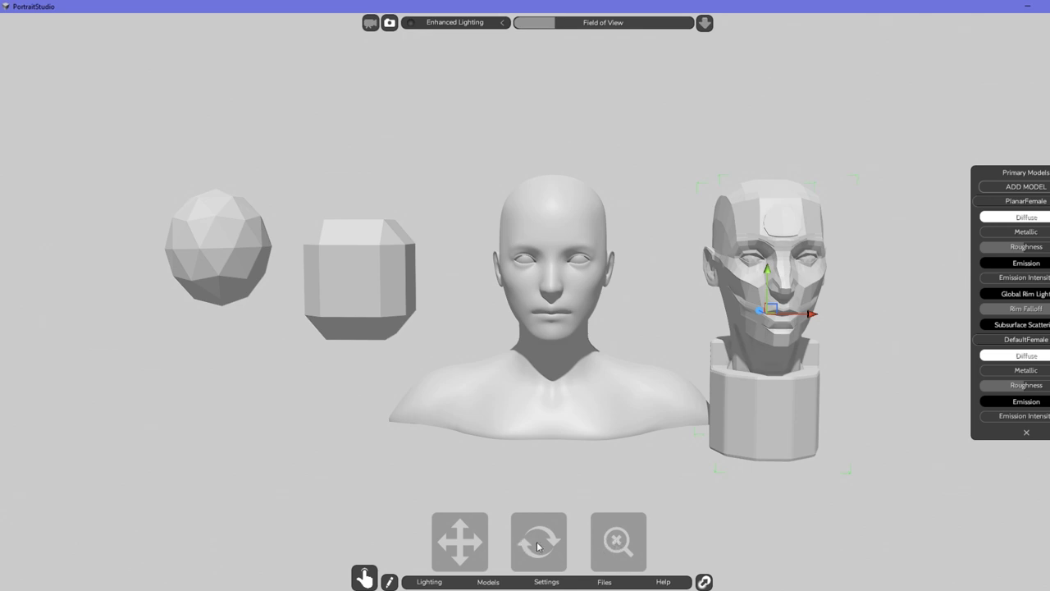
Pan the scene left, deselect the head, and snip the region around the planar head
drag(466, 548, 276, 566)
click(711, 417)
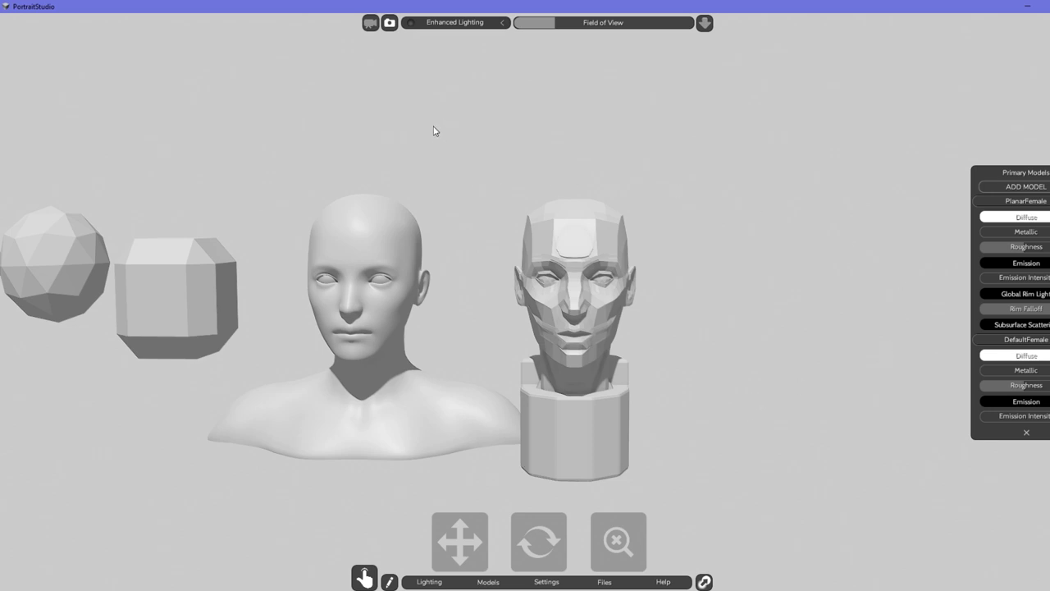
key(Print)
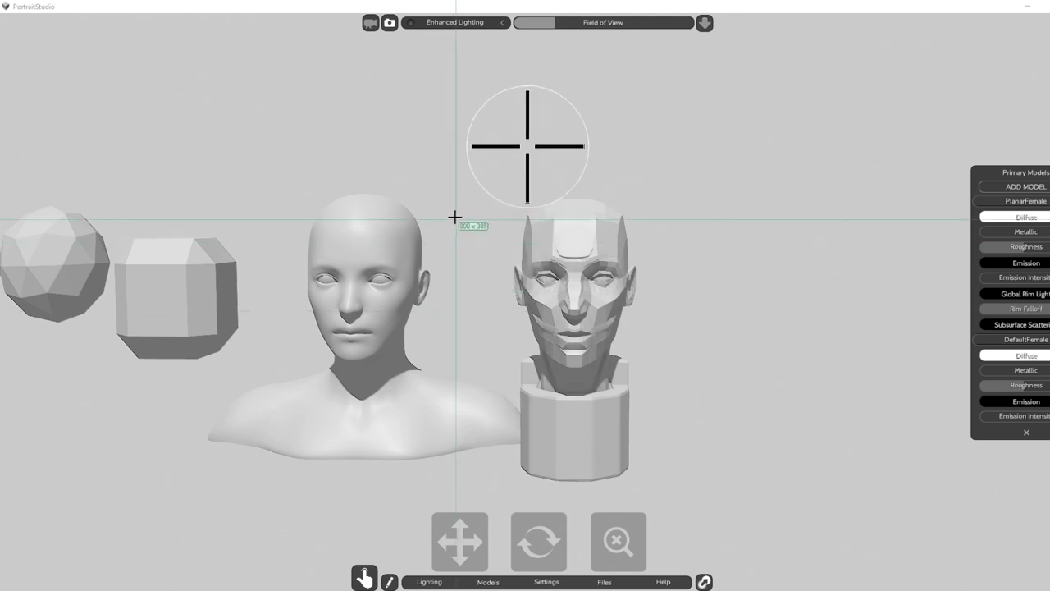
drag(452, 155, 719, 489)
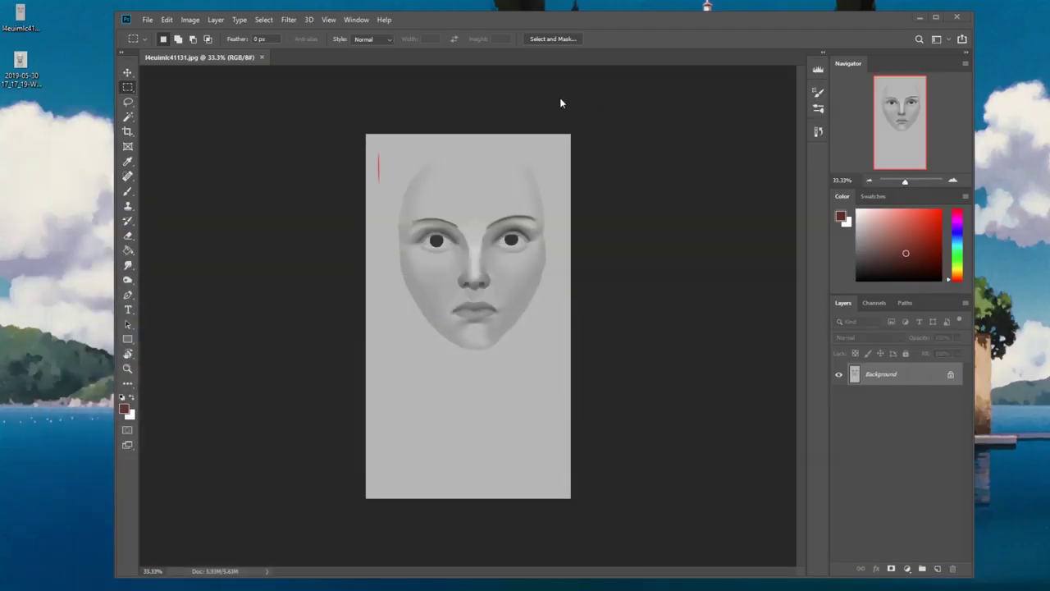
Open the planar-head screenshot in maximized Photoshop and ready the Smudge tool at brush size 15
drag(20, 61, 394, 49)
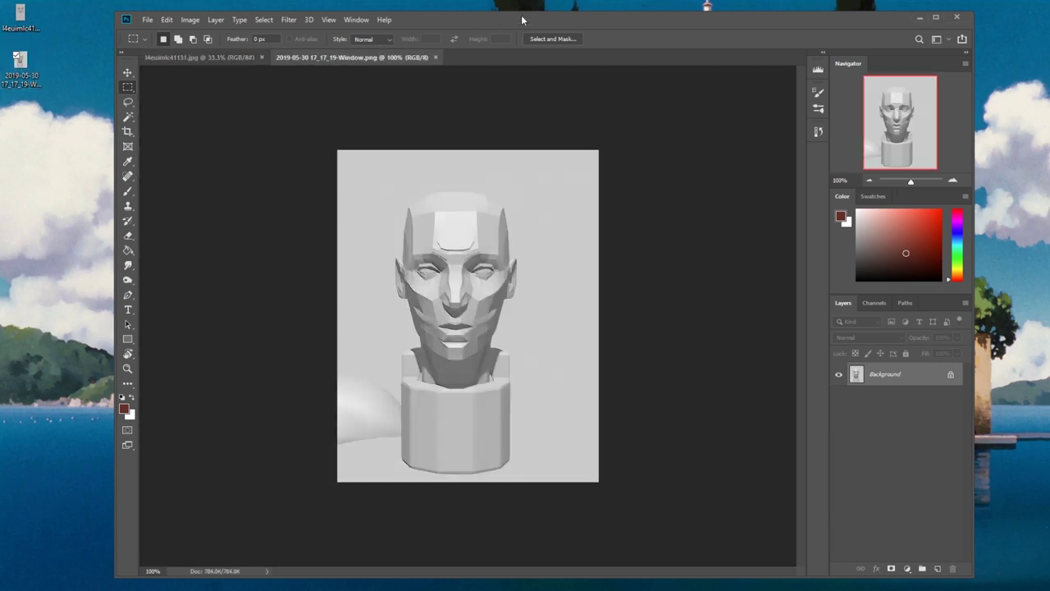
double_click(539, 23)
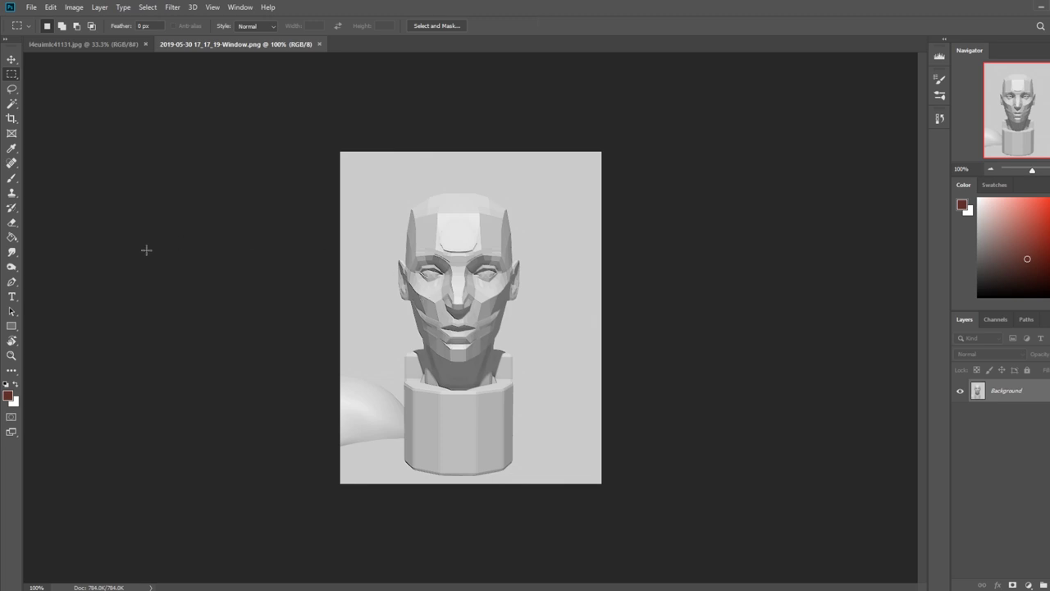
click(12, 252)
key(bracketright)
key(bracketright)
key(bracketright)
key(bracketright)
key(bracketright)
key(bracketright)
key(bracketright)
key(bracketright)
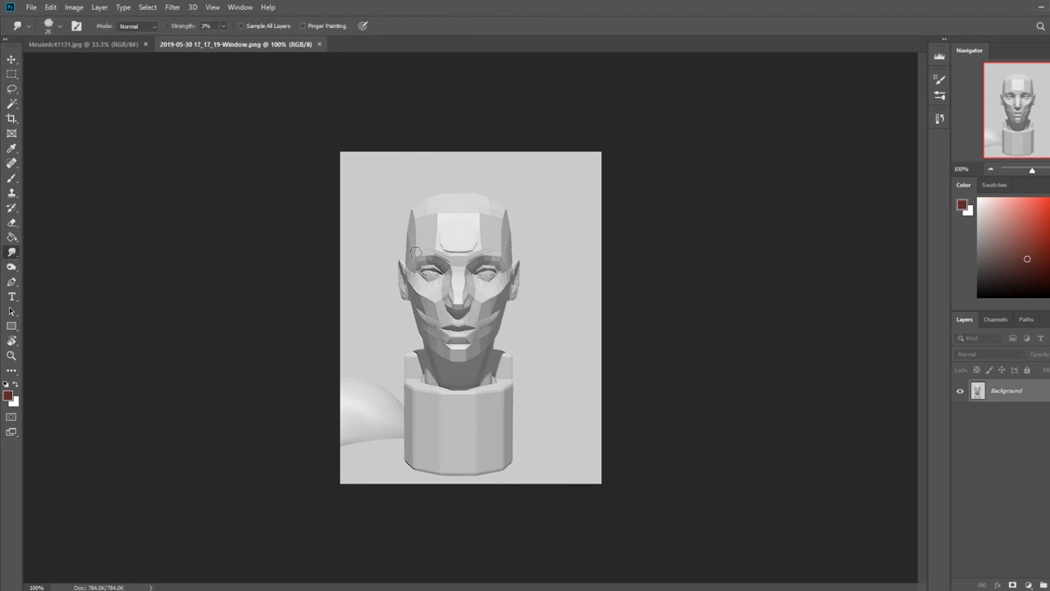
key(ctrl+plus)
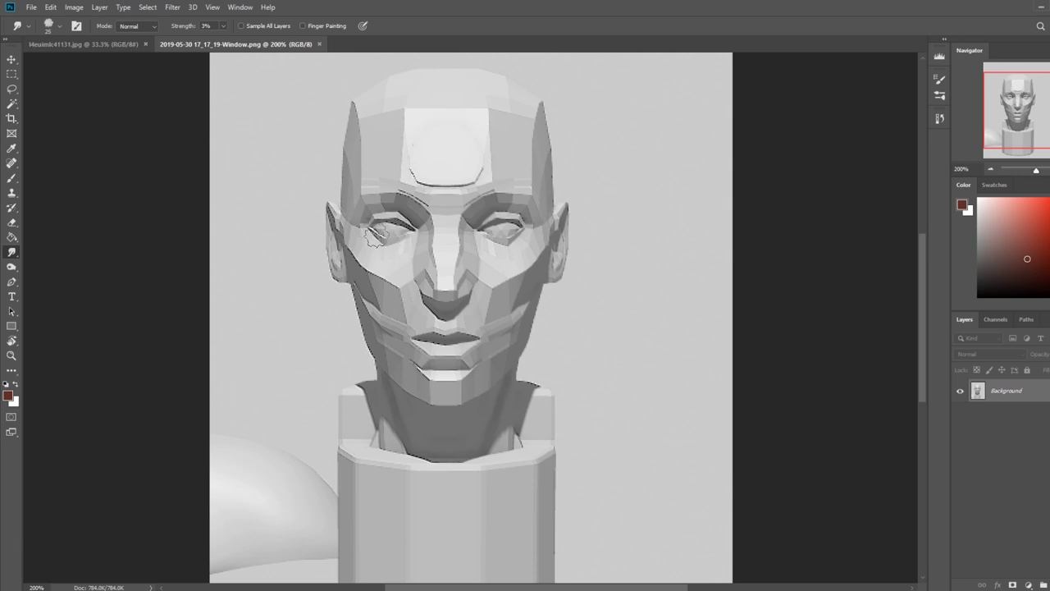
key(ctrl+minus)
key(bracketleft)
key(bracketleft)
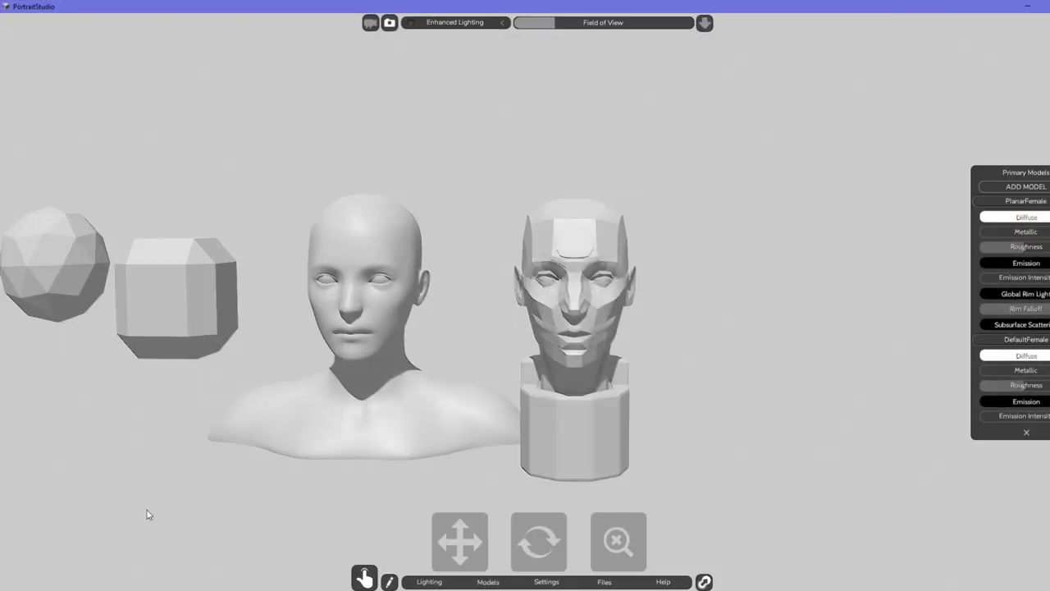
scroll(631, 549, up, 3)
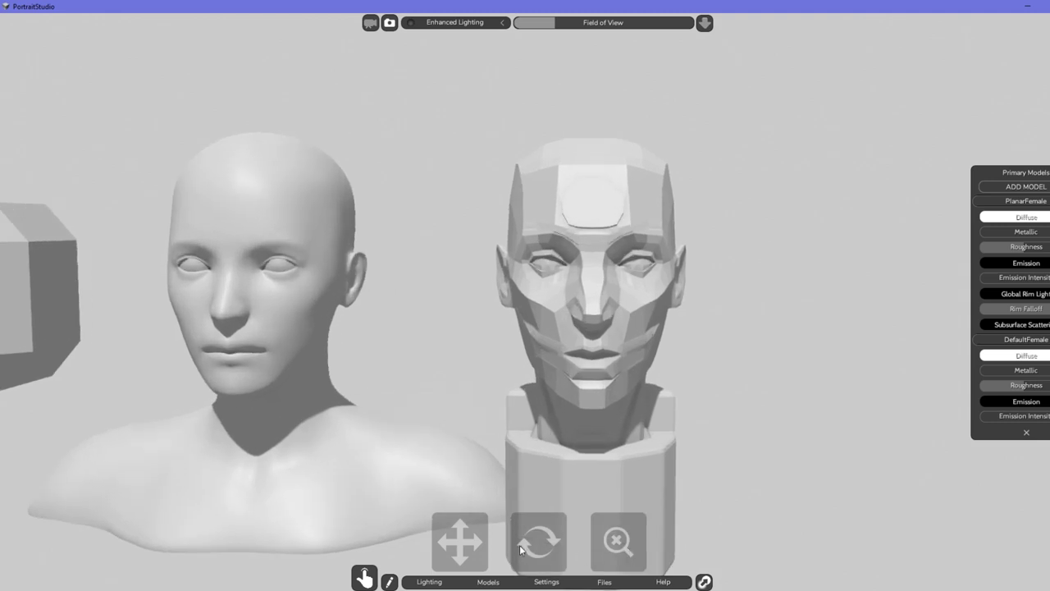
Pan the heads left and up, then snip a closer capture of the planar head
drag(462, 543, 470, 487)
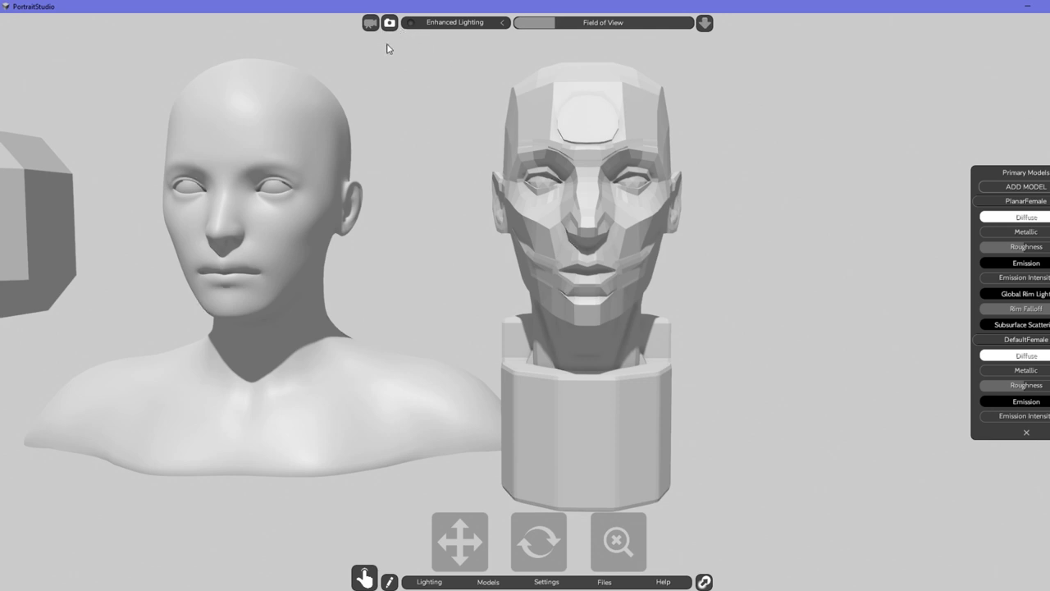
key(ctrl+Print)
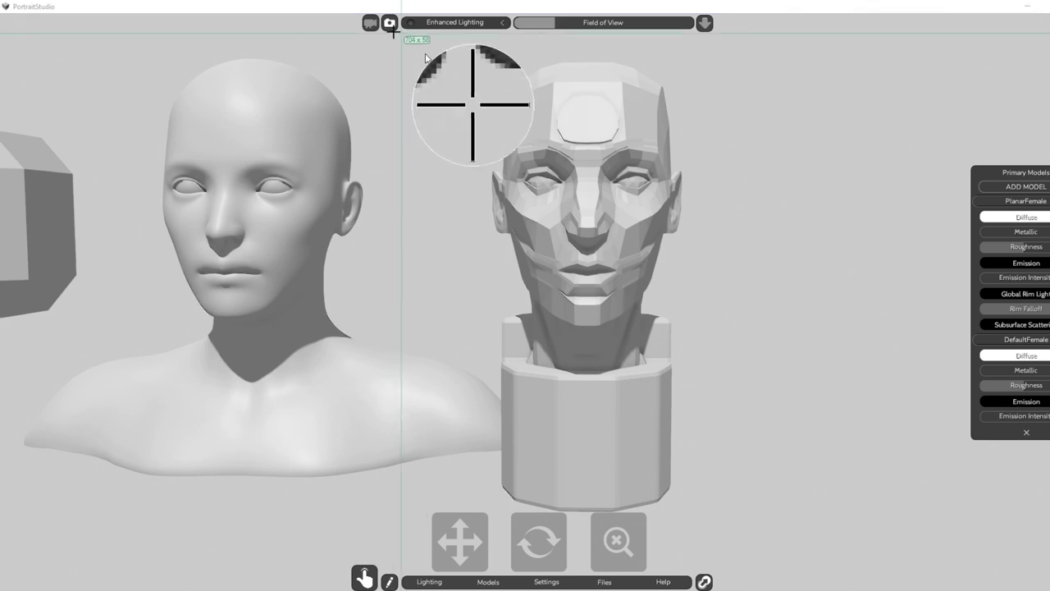
drag(387, 29, 766, 541)
Replace the first screenshot with the new planar-head PNG, maximized and zoomed to 100%
click(1027, 10)
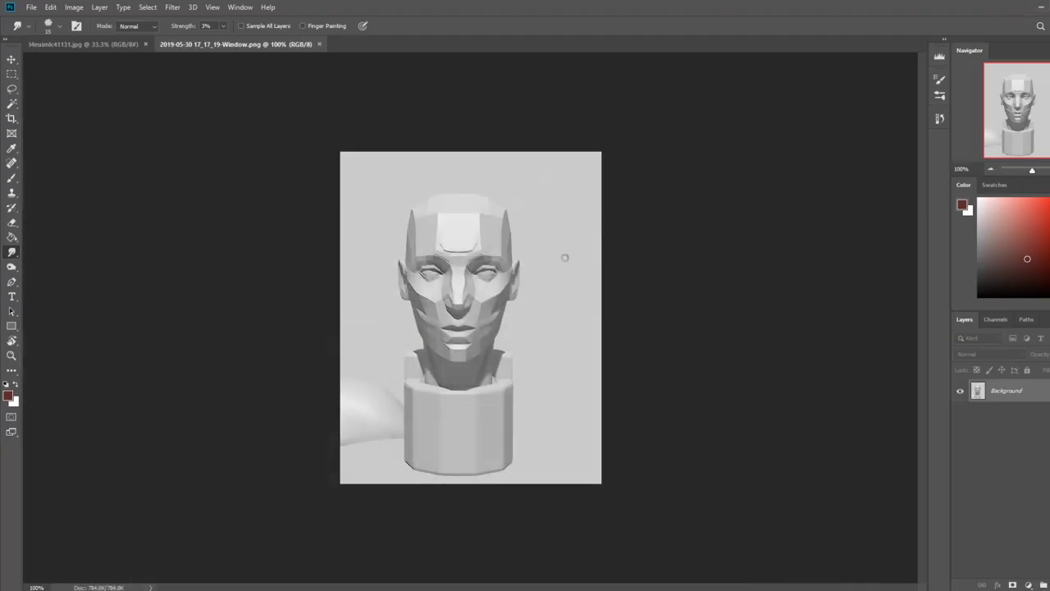
click(319, 44)
drag(461, 11, 484, 16)
drag(20, 122, 402, 73)
double_click(657, 26)
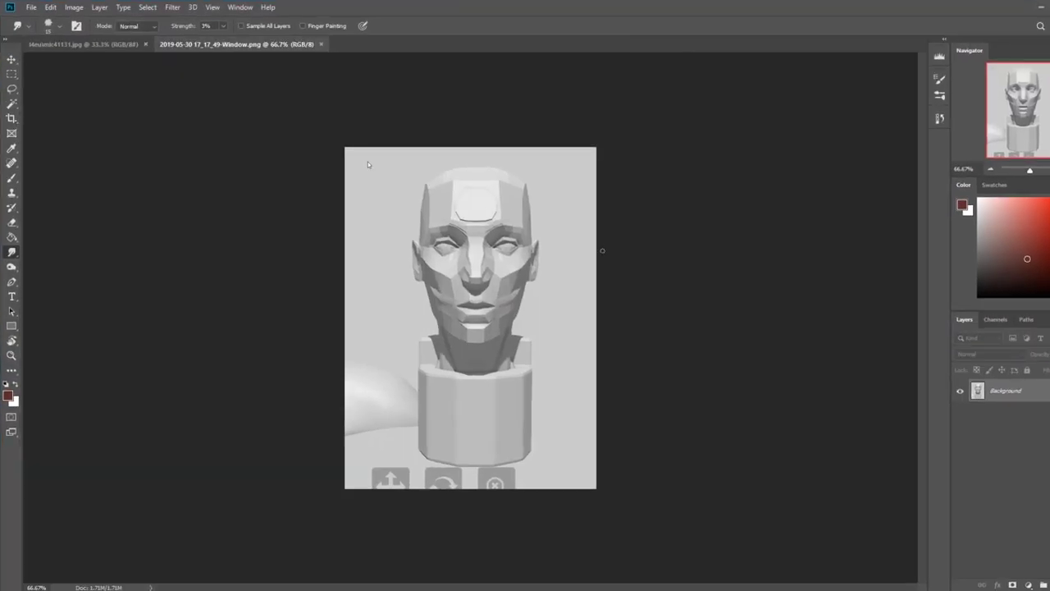
key(ctrl+plus)
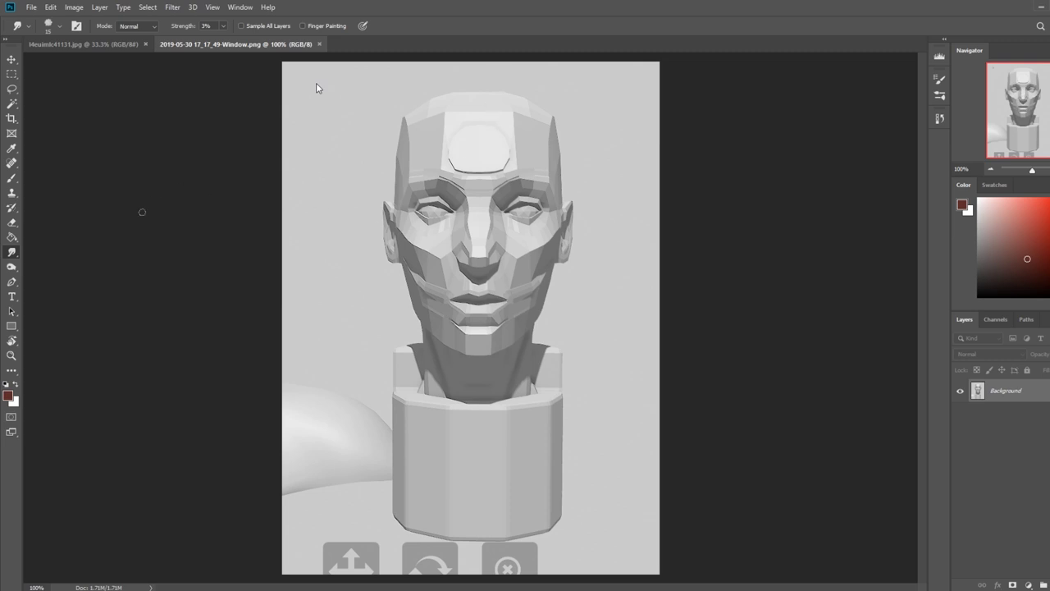
Smudge the left cheek planes and set Smudge Strength to 9%
drag(437, 256, 420, 244)
click(223, 25)
drag(221, 38, 230, 38)
click(317, 88)
click(223, 26)
drag(230, 38, 221, 38)
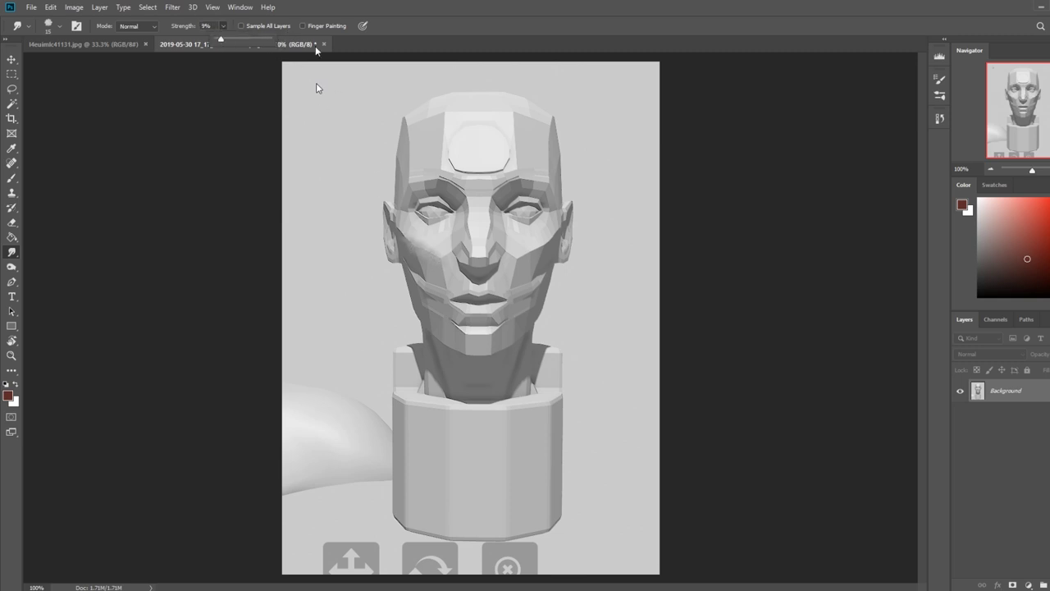
click(439, 258)
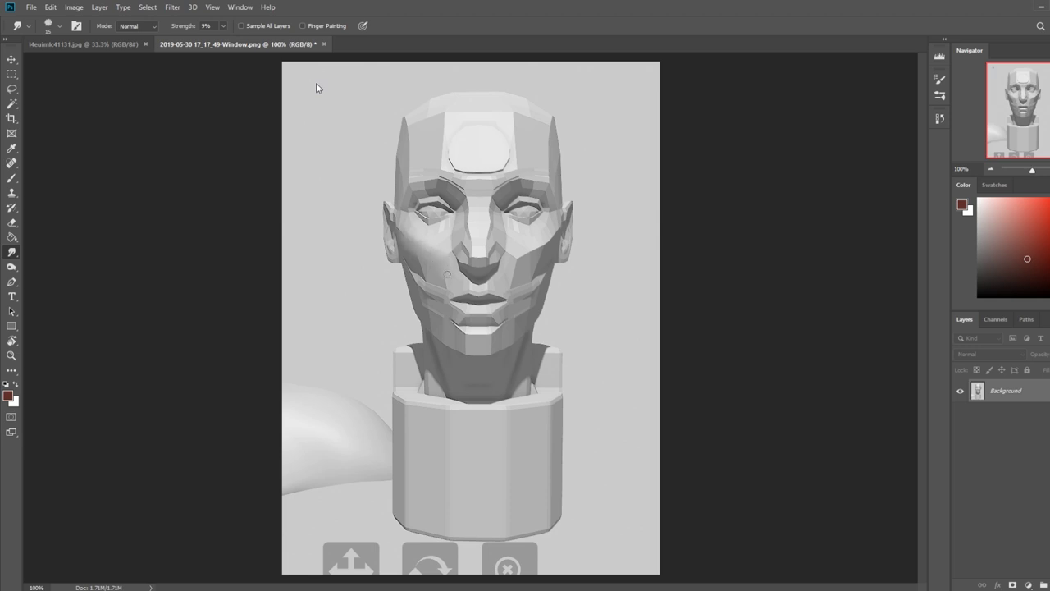
Blend both cheeks' facets into smooth gradients with a smudge brush of about 30, then switch to the painted face document
key(bracketright)
key(bracketleft)
key(bracketleft)
key(bracketright)
key(bracketright)
key(bracketright)
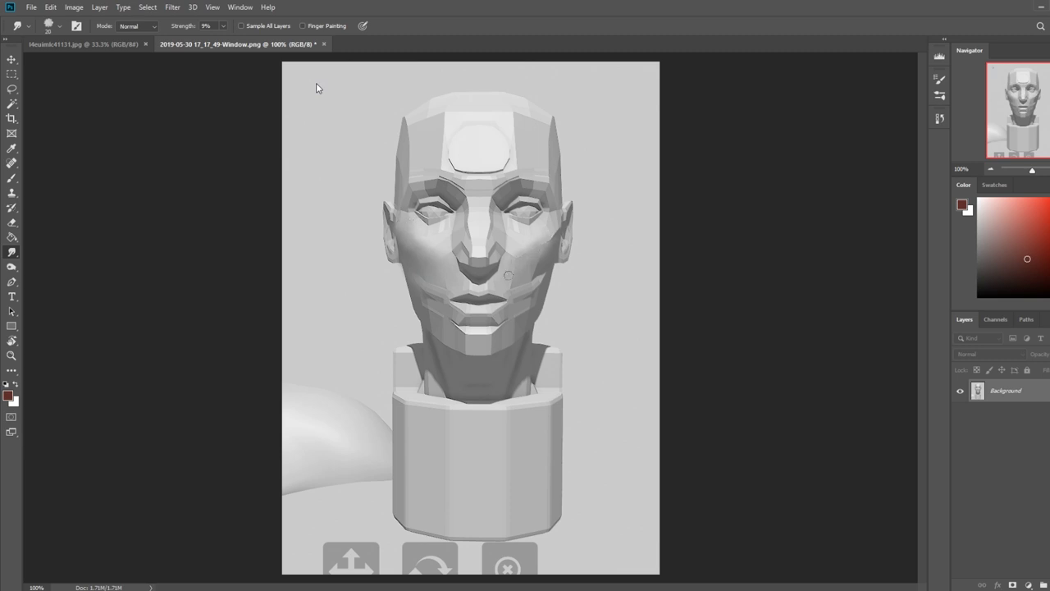
key(bracketleft)
key(bracketleft)
key(bracketleft)
key(bracketright)
key(bracketright)
click(123, 43)
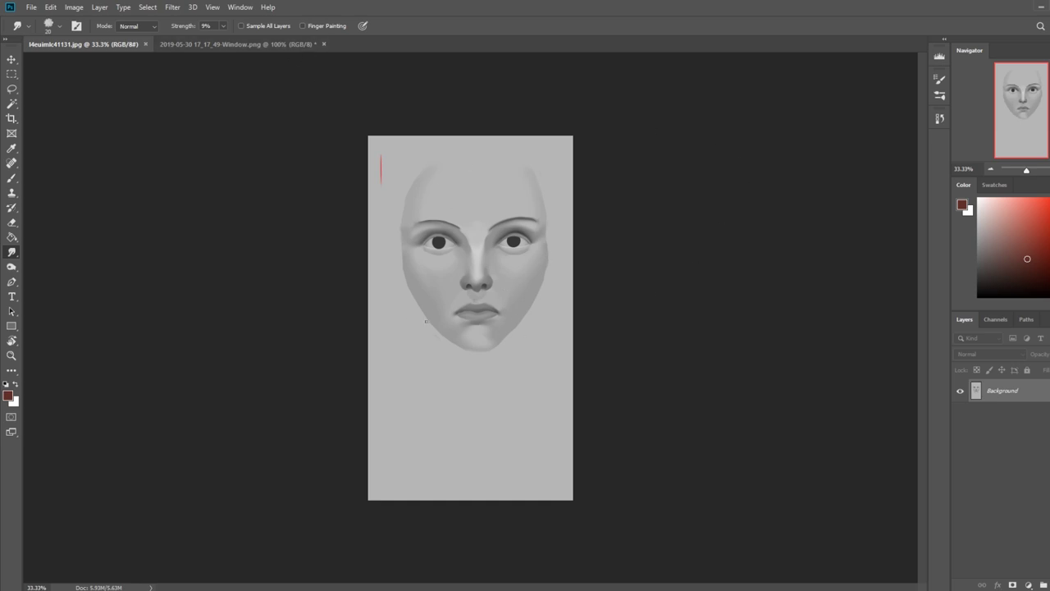
click(277, 44)
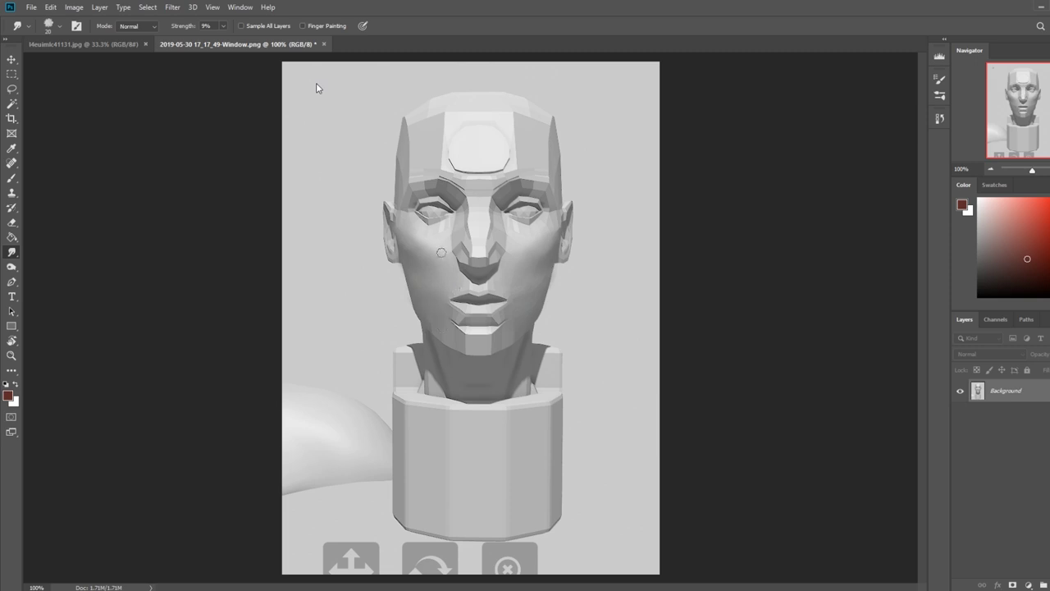
Smear the forehead oval's dark edges, varying the smudge brush between 15 and 35
mouse_move(467, 162)
mouse_down()
mouse_move(504, 157)
mouse_move(493, 165)
mouse_move(500, 134)
mouse_move(503, 154)
mouse_move(464, 154)
mouse_move(505, 157)
mouse_move(492, 171)
mouse_move(520, 135)
mouse_move(516, 151)
mouse_move(511, 110)
mouse_move(503, 164)
mouse_move(514, 165)
mouse_move(526, 121)
mouse_up()
key(bracketleft)
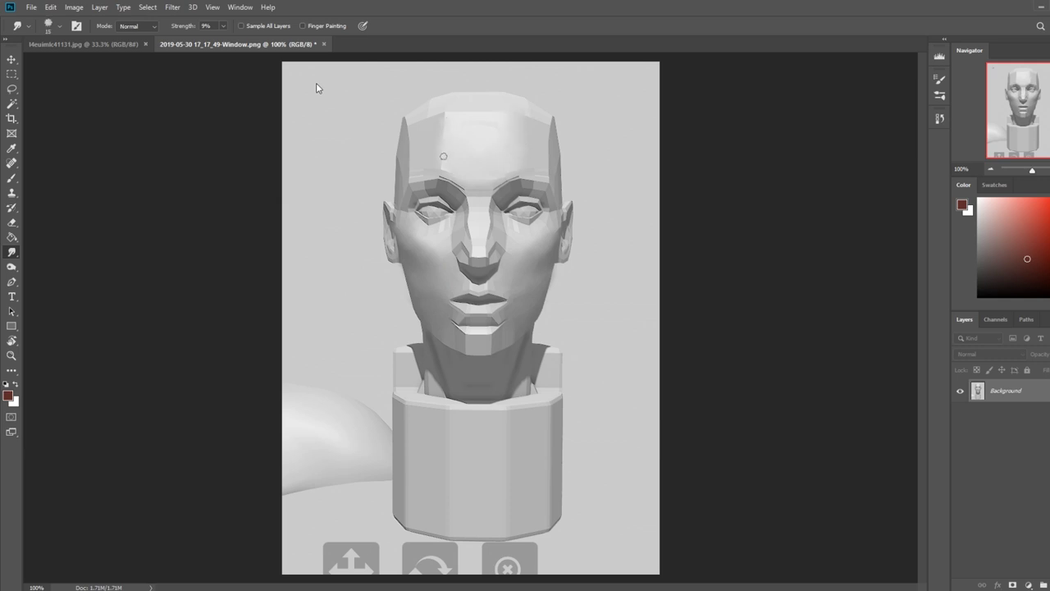
key(bracketright)
key(bracketright)
key(bracketleft)
key(bracketleft)
key(bracketleft)
key(bracketright)
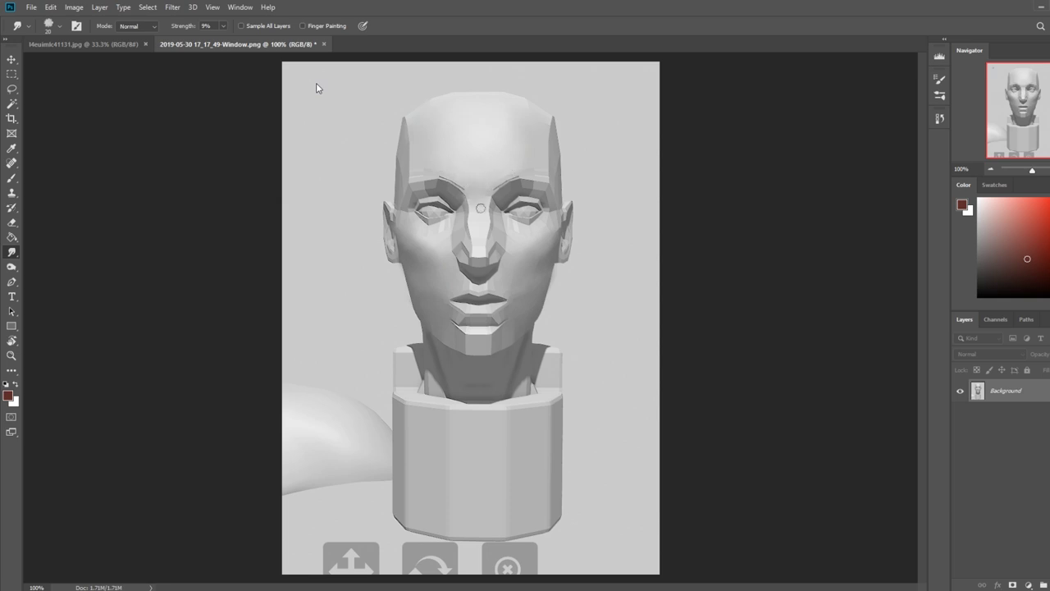
key(bracketright)
key(bracketright)
key(bracketright)
key(bracketleft)
key(bracketleft)
key(bracketright)
key(bracketleft)
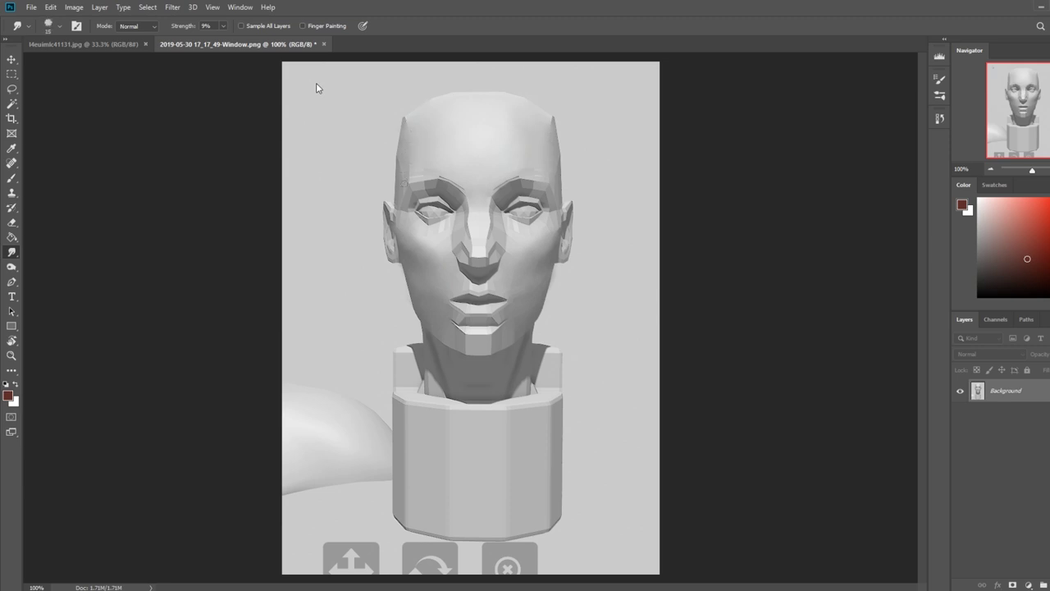
key(bracketright)
key(bracketright)
key(bracketright)
Blend the chin shading under the lower lip with smudge sizes 15, 3 and 35
drag(496, 328, 472, 331)
key(bracketleft)
drag(484, 334, 503, 332)
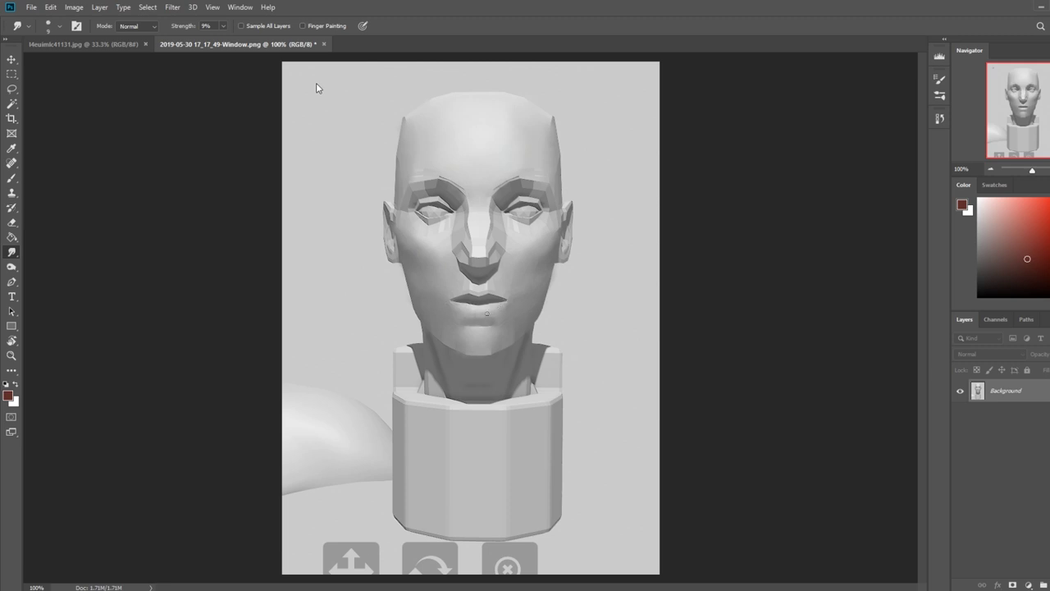
key(bracketleft)
key(bracketleft)
key(bracketleft)
key(bracketleft)
key(bracketleft)
key(bracketleft)
key(bracketleft)
key(bracketright)
key(bracketright)
key(bracketright)
key(bracketright)
key(bracketright)
key(bracketright)
key(bracketright)
key(bracketright)
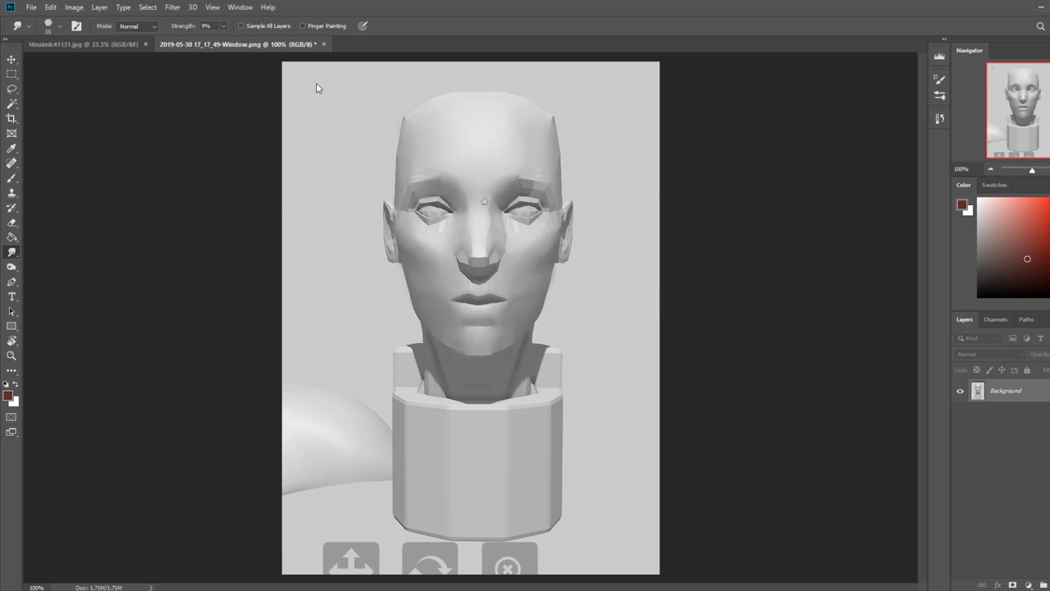
Smooth the nose and forehead planes with 20–40 px smudges, then pick the forehead's light grey to paint
key(bracketright)
key(bracketright)
key(bracketleft)
key(bracketright)
key(bracketright)
key(bracketleft)
key(bracketright)
key(bracketright)
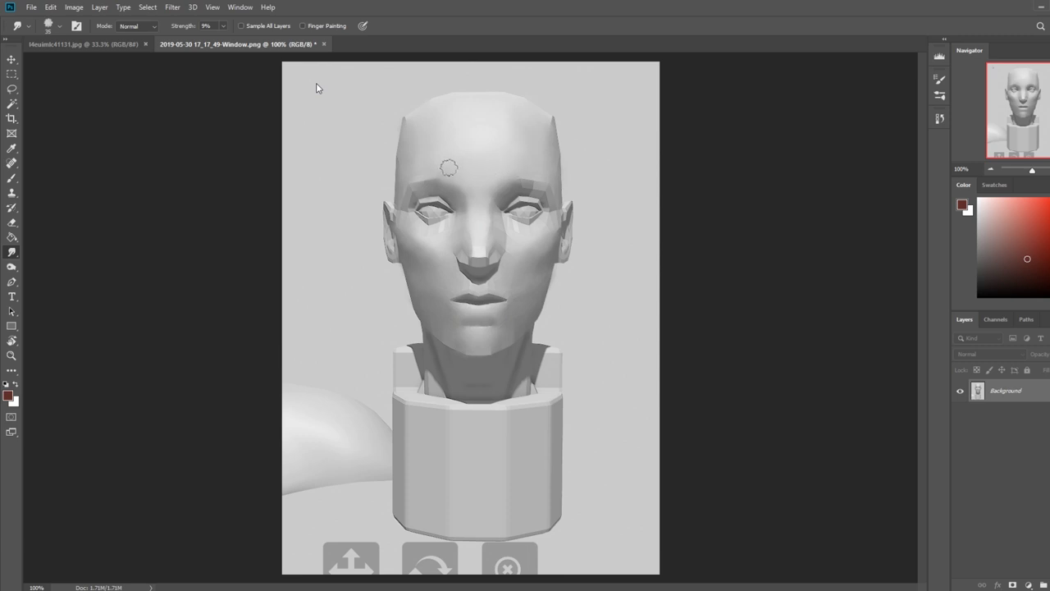
key(bracketleft)
key(bracketleft)
key(bracketleft)
key(bracketleft)
key(bracketleft)
key(bracketleft)
key(bracketright)
key(bracketright)
key(bracketright)
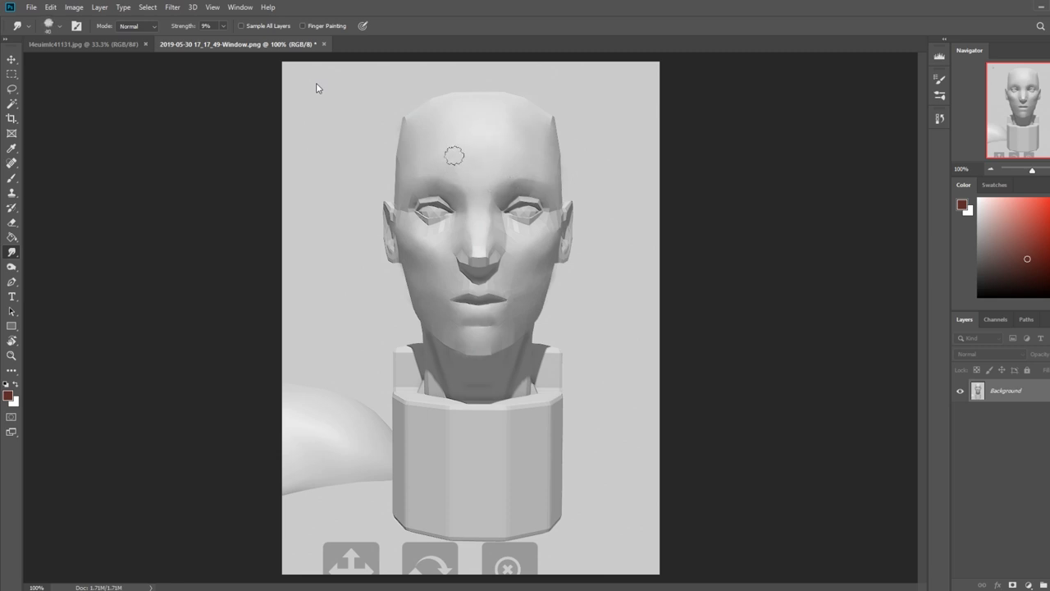
key(b)
alt+click(485, 130)
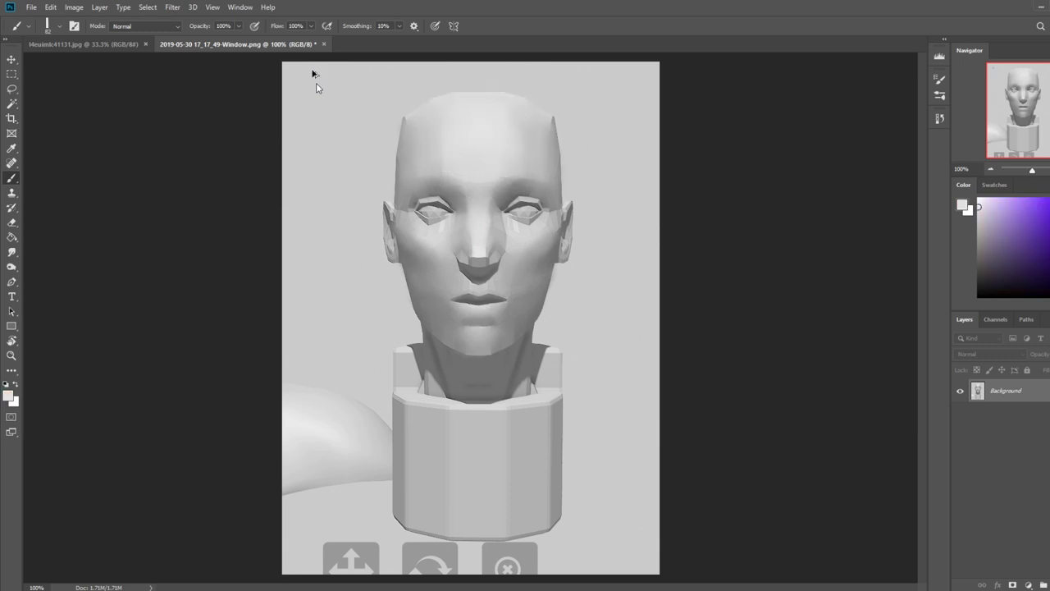
Lower the Brush tool's opacity to 63%
click(237, 26)
drag(243, 39, 219, 39)
click(456, 144)
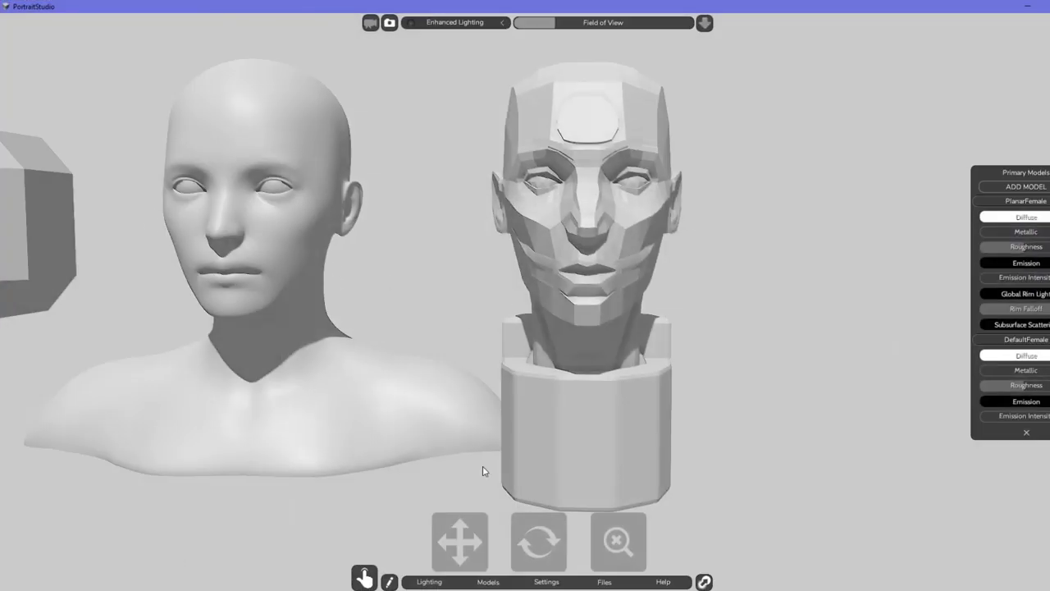
Pan and orbit the PortraitStudio scene to centre the female bust, lit frontally
drag(436, 539, 851, 534)
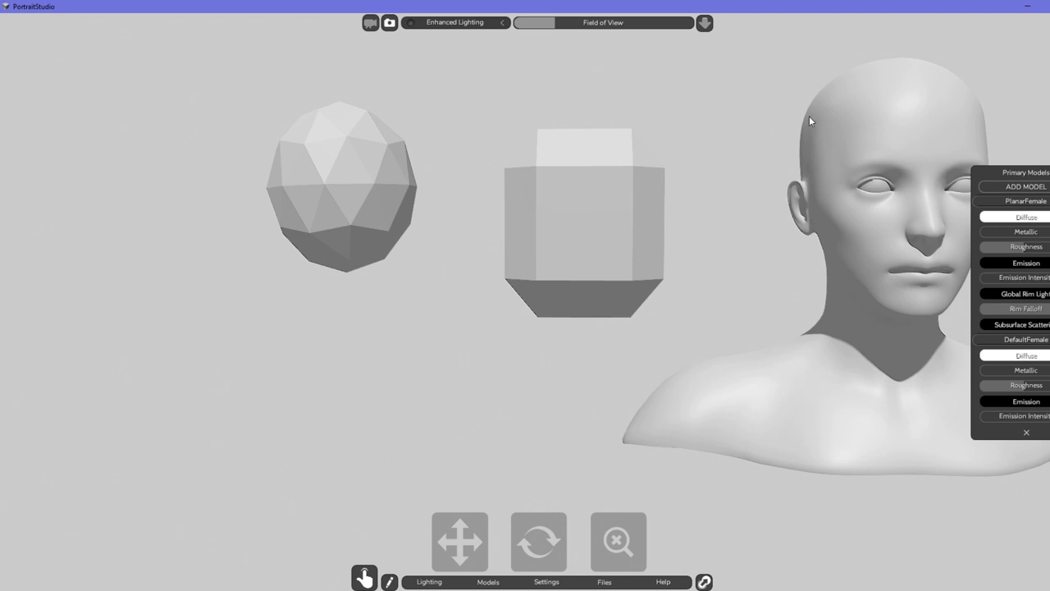
drag(482, 550, 301, 529)
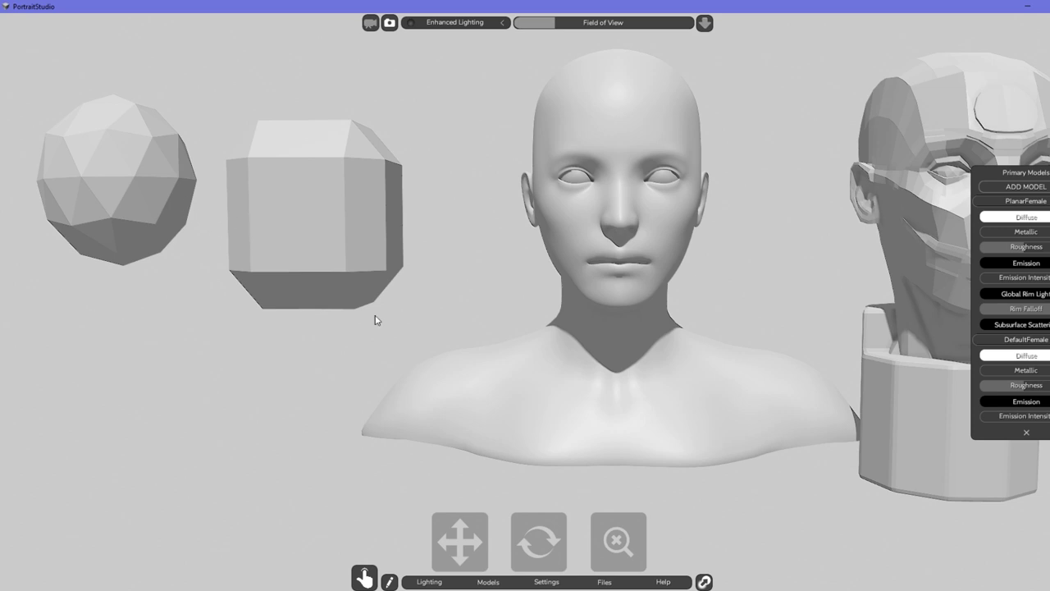
click(529, 540)
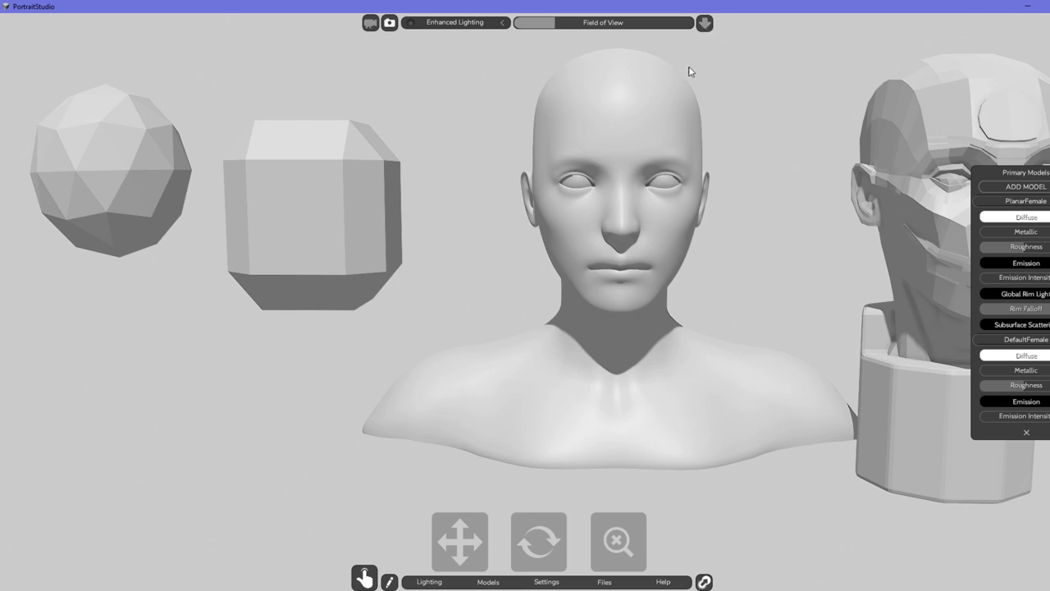
drag(681, 121, 680, 106)
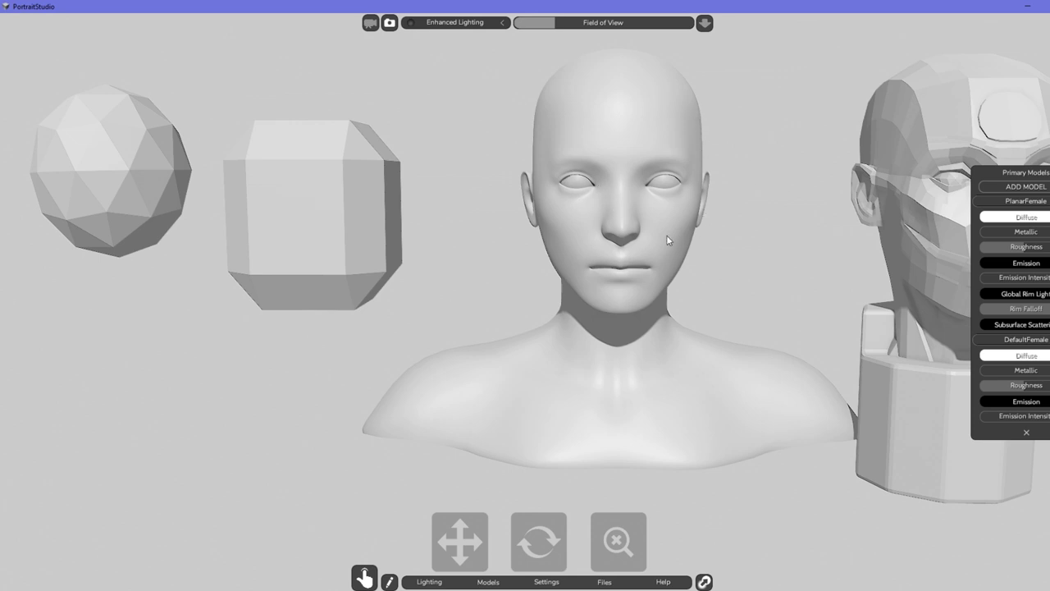
click(544, 549)
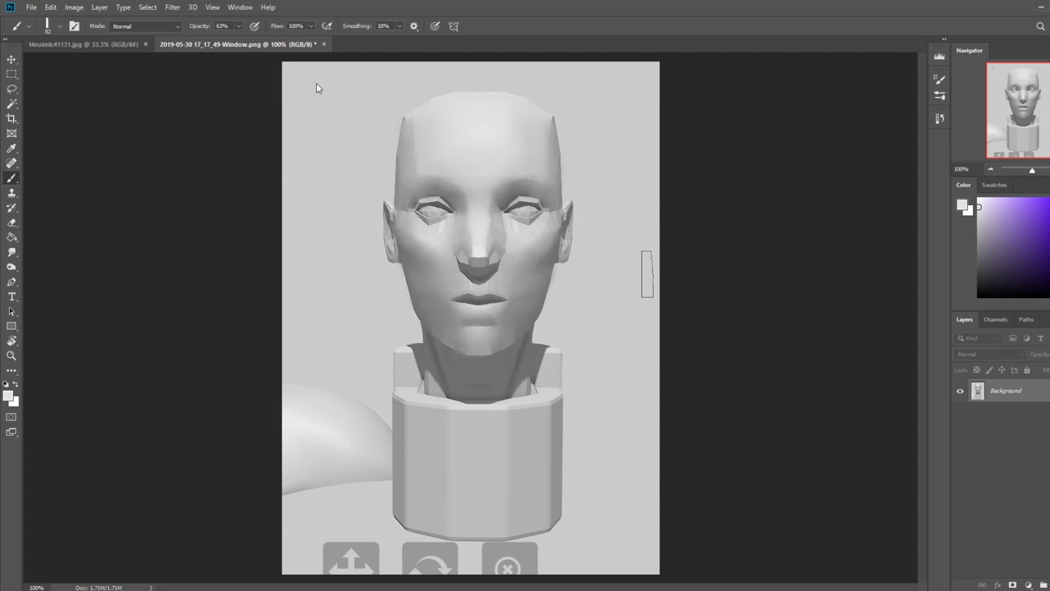
Smudge the cheek facet edges, resizing the smudge brush between 10 and 30
click(12, 252)
key(bracketleft)
key(bracketleft)
key(bracketleft)
key(bracketleft)
key(bracketleft)
key(bracketright)
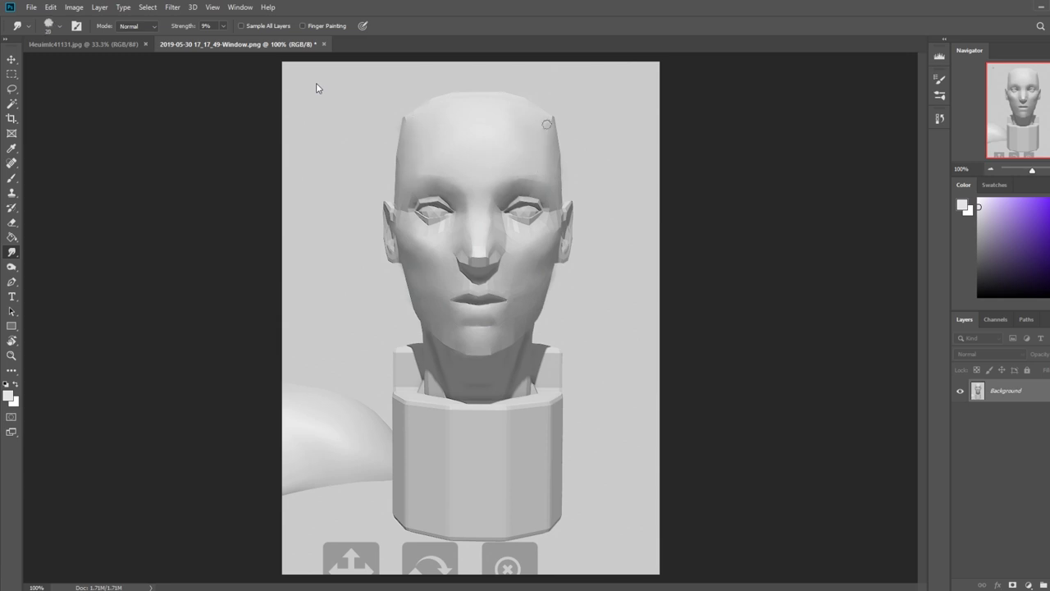
key(bracketleft)
key(bracketleft)
key(bracketright)
key(bracketright)
key(bracketright)
key(bracketleft)
key(bracketleft)
key(bracketleft)
key(bracketright)
key(bracketleft)
key(bracketright)
key(bracketright)
key(bracketleft)
key(bracketleft)
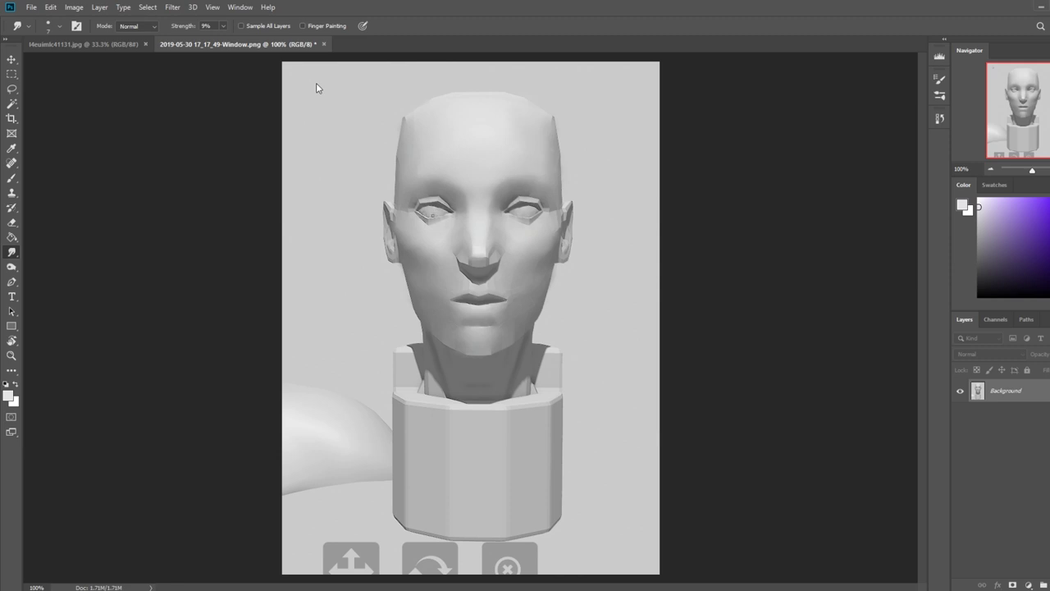
key(bracketright)
key(bracketright)
key(bracketright)
key(bracketleft)
key(bracketleft)
key(bracketleft)
Set the smudge brush to 500 px, reduce it to 150, and raise strength to 14%
right_click(504, 228)
text(500)
key(Return)
right_click(644, 213)
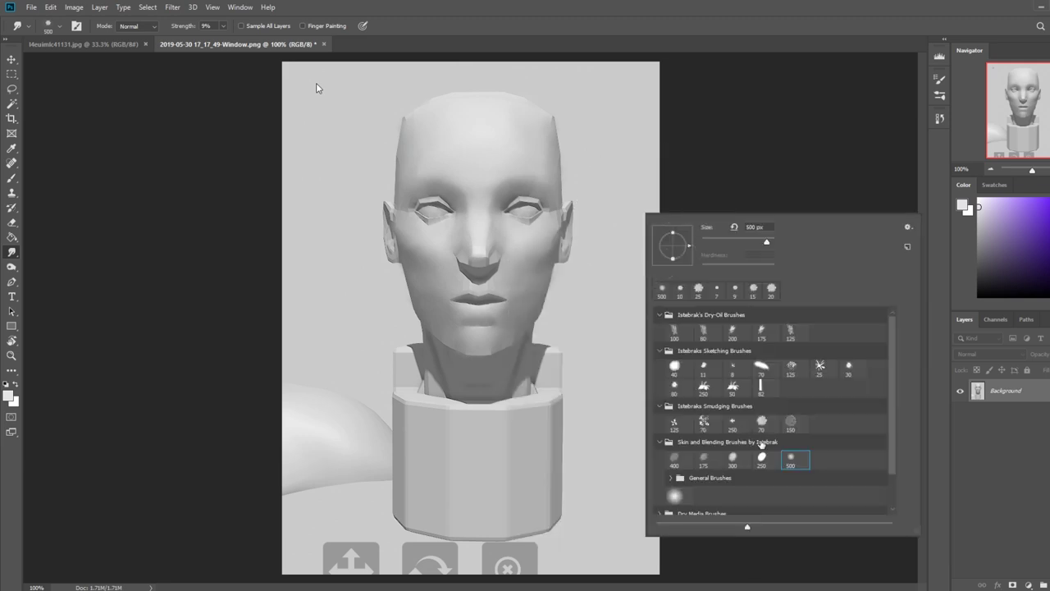
key(Escape)
key(bracketleft)
key(bracketleft)
key(bracketleft)
key(bracketleft)
key(bracketleft)
key(bracketleft)
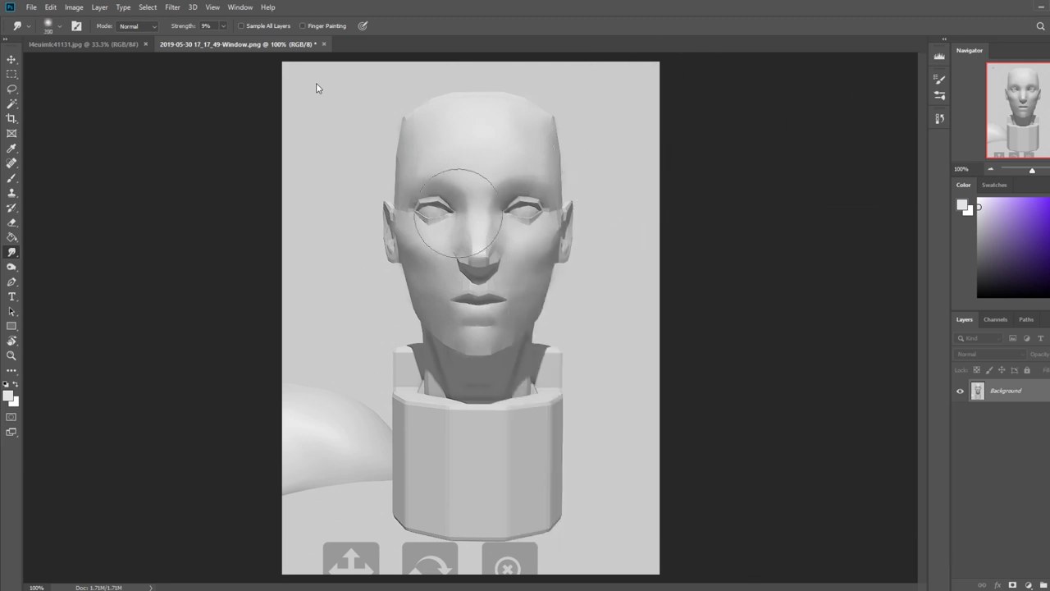
drag(227, 27, 231, 41)
Paint a nose-sampled grey over the cheeks with a 200 px brush at 36% opacity
key(b)
right_click(484, 190)
key(Escape)
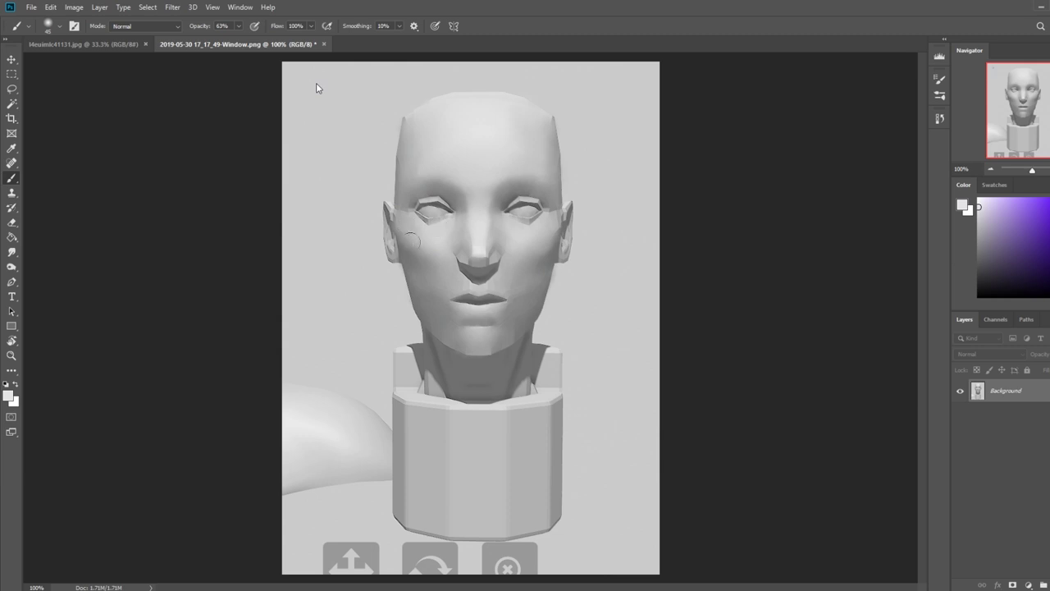
key(bracketright)
key(bracketright)
key(bracketright)
key(bracketright)
key(bracketright)
key(bracketright)
key(bracketright)
key(bracketright)
key(bracketright)
key(bracketright)
alt+click(477, 251)
key(3)
key(6)
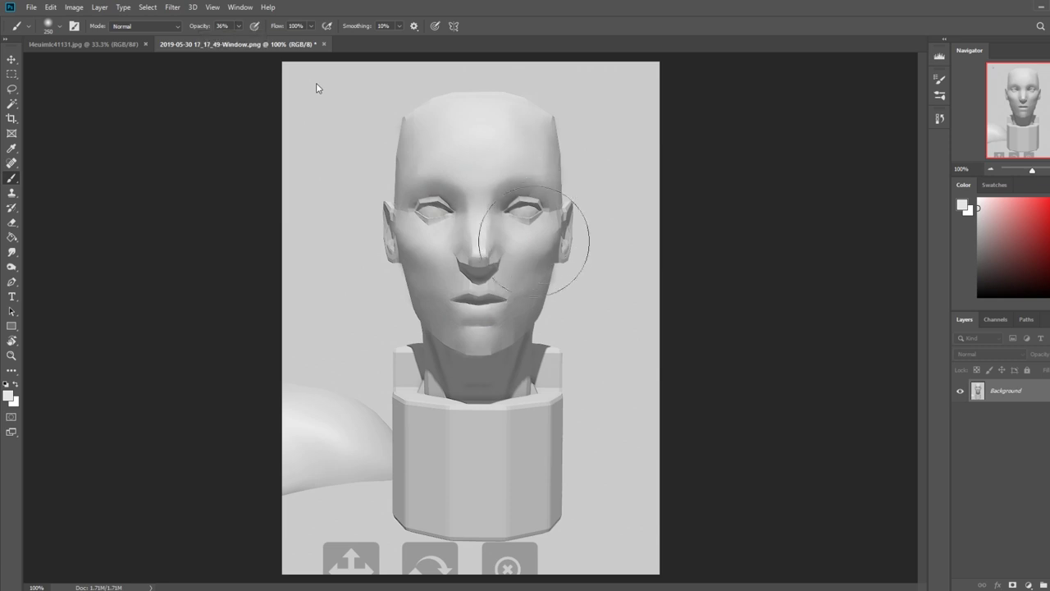
mouse_move(538, 227)
mouse_down()
mouse_move(506, 272)
mouse_move(467, 227)
mouse_move(425, 245)
mouse_move(411, 229)
mouse_move(464, 287)
mouse_move(535, 235)
mouse_move(519, 256)
mouse_move(503, 247)
mouse_move(528, 228)
mouse_move(518, 241)
mouse_move(496, 216)
mouse_move(453, 234)
mouse_move(411, 222)
mouse_move(438, 217)
mouse_move(514, 226)
mouse_up()
Paint sampled forehead greys over the forehead, between the eyes and around the nose at 150 px
alt+click(434, 152)
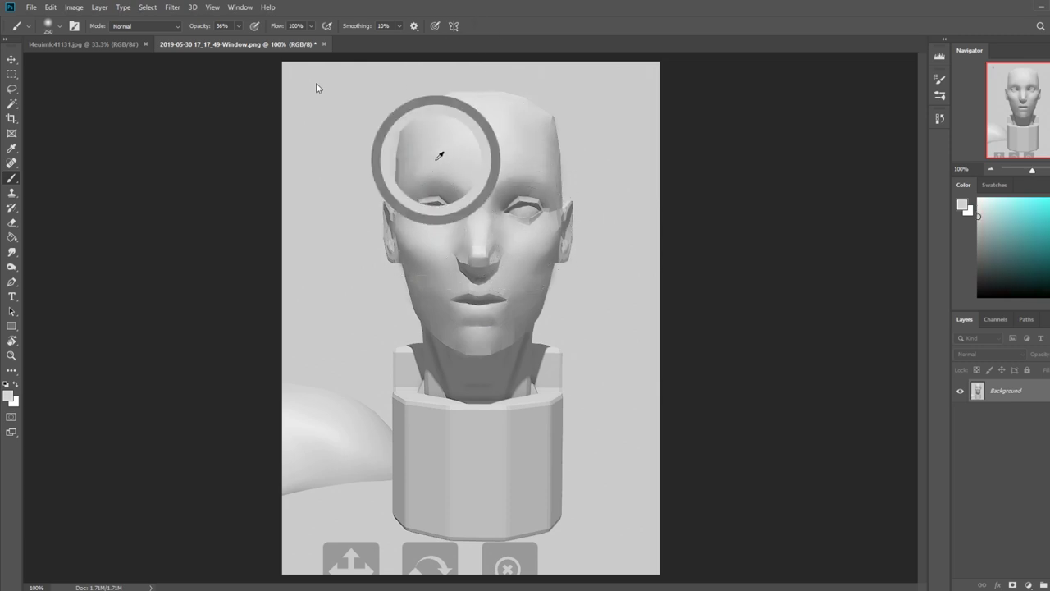
mouse_move(424, 153)
mouse_down()
mouse_move(448, 114)
mouse_move(539, 167)
mouse_move(535, 142)
mouse_move(544, 162)
mouse_move(502, 121)
mouse_up()
alt+click(499, 131)
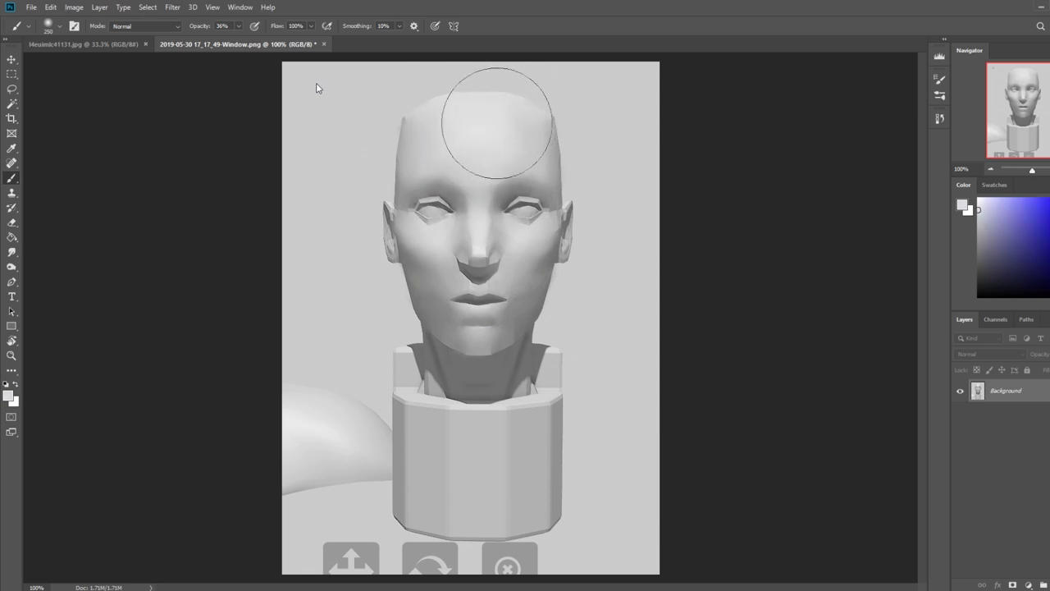
key(bracketleft)
key(bracketleft)
key(bracketleft)
mouse_move(485, 182)
mouse_down()
mouse_move(487, 218)
mouse_move(476, 169)
mouse_move(474, 206)
mouse_move(490, 155)
mouse_move(484, 182)
mouse_move(471, 158)
mouse_move(499, 175)
mouse_up()
mouse_move(492, 215)
mouse_down()
mouse_move(484, 243)
mouse_move(489, 193)
mouse_up()
key(bracketleft)
key(bracketleft)
key(bracketleft)
key(bracketleft)
key(bracketleft)
key(bracketleft)
key(bracketleft)
key(bracketleft)
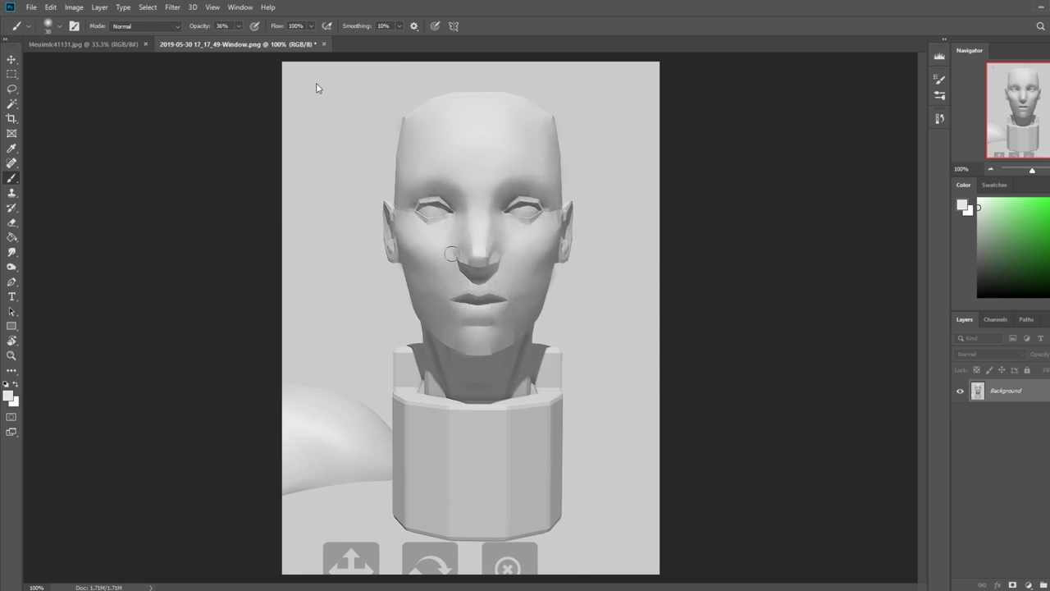
click(12, 252)
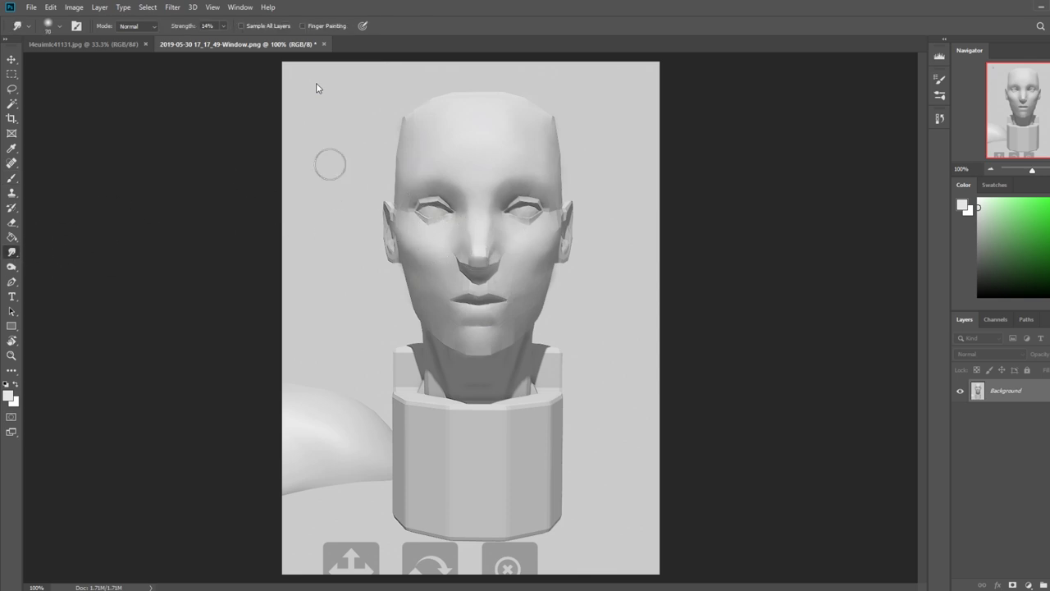
Choose a Smudging Brushes preset and shrink it to about 10 px
right_click(330, 164)
click(589, 367)
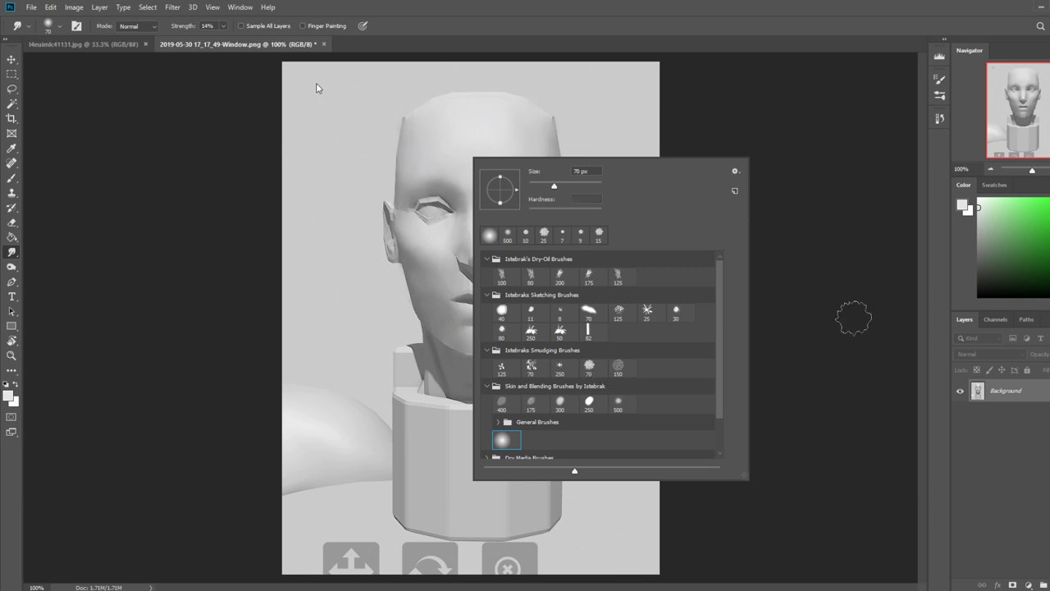
click(853, 318)
key(bracketleft)
key(bracketleft)
key(bracketleft)
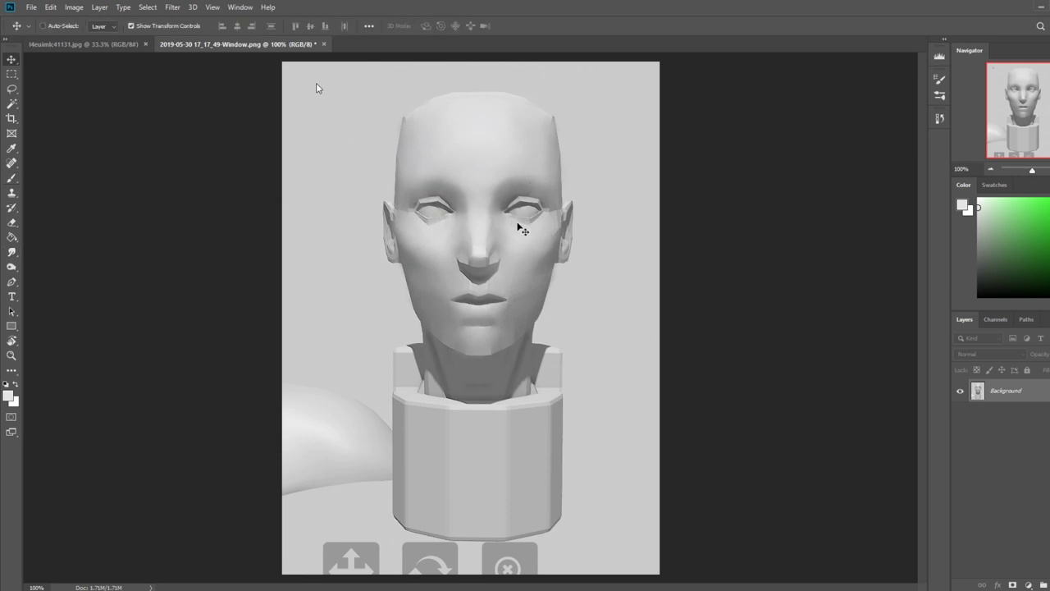
Sample face greys and lighten the left cheek shading with a 100 px brush
key(b)
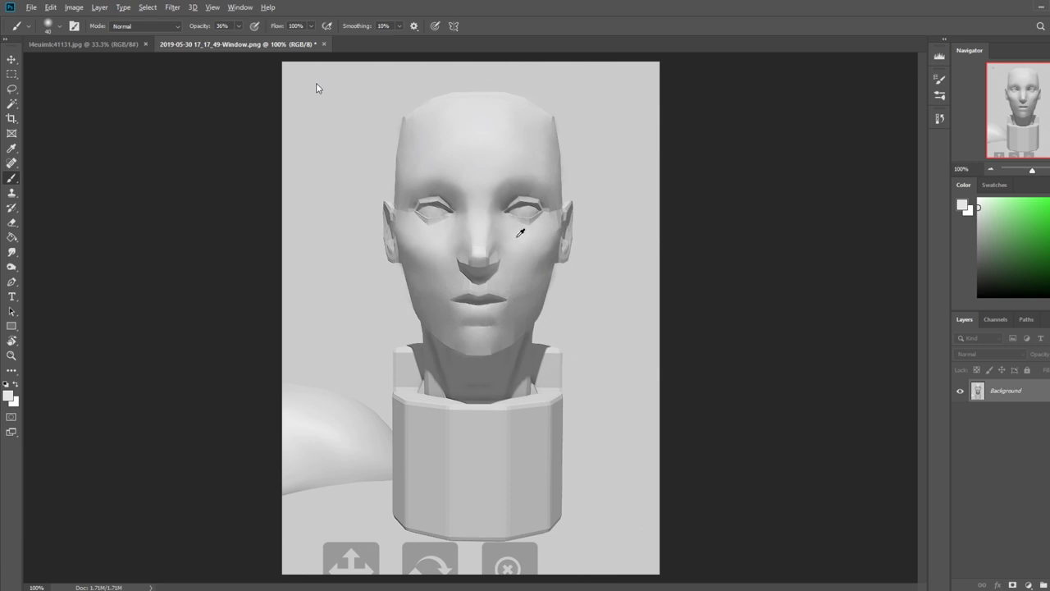
alt+click(518, 233)
alt+click(443, 237)
alt+click(483, 244)
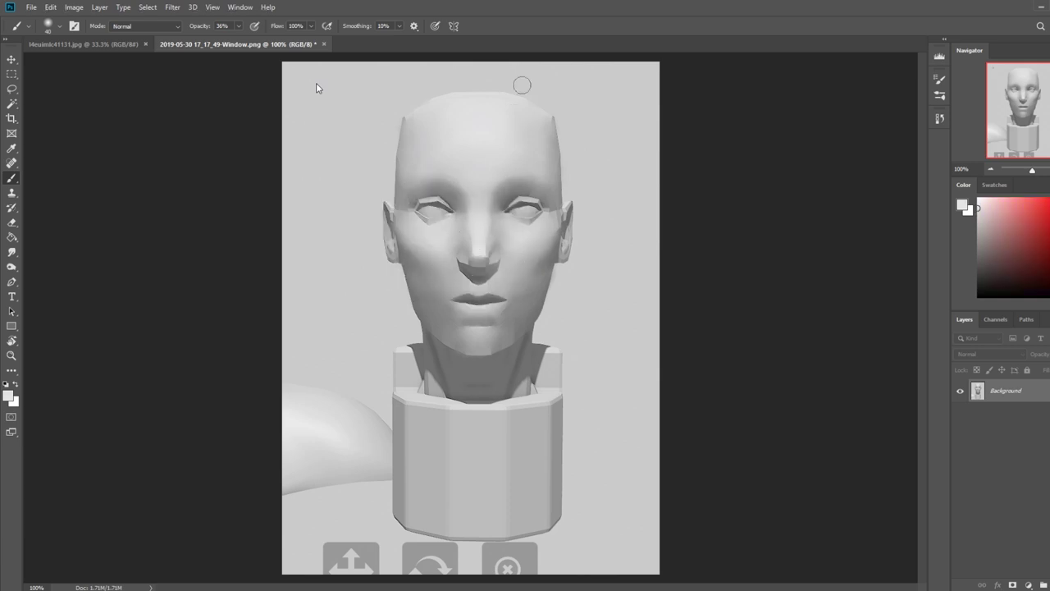
key(bracketright)
key(bracketright)
key(bracketright)
key(bracketright)
mouse_move(429, 246)
mouse_down()
mouse_move(419, 222)
mouse_move(457, 278)
mouse_move(433, 244)
mouse_up()
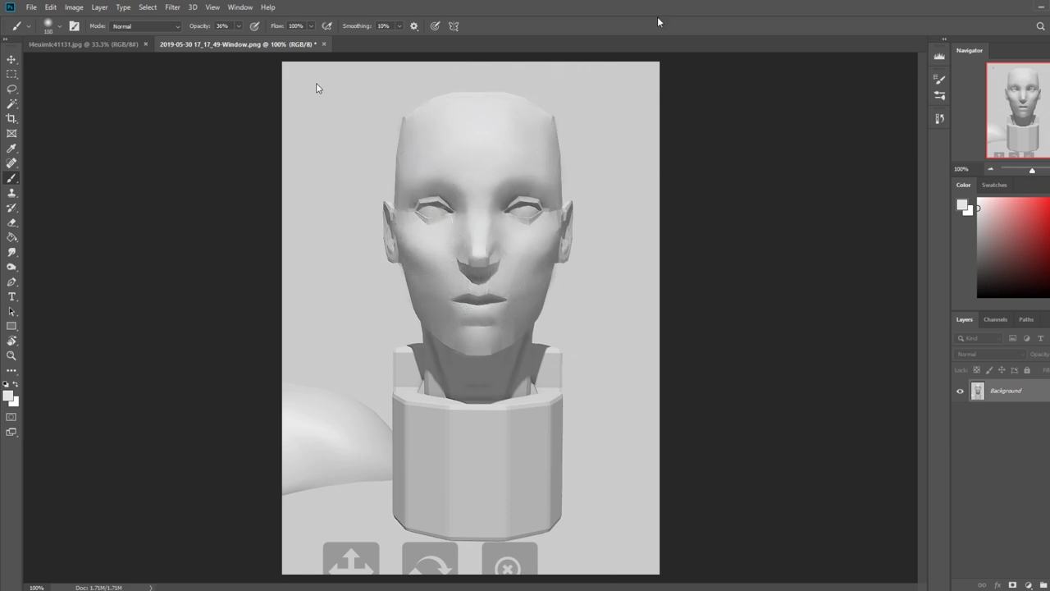
Lower brush opacity to 29% and even out the forehead with sampled greys at 150 px
alt+click(502, 178)
alt+click(502, 178)
key(bracketright)
key(bracketright)
alt+click(507, 181)
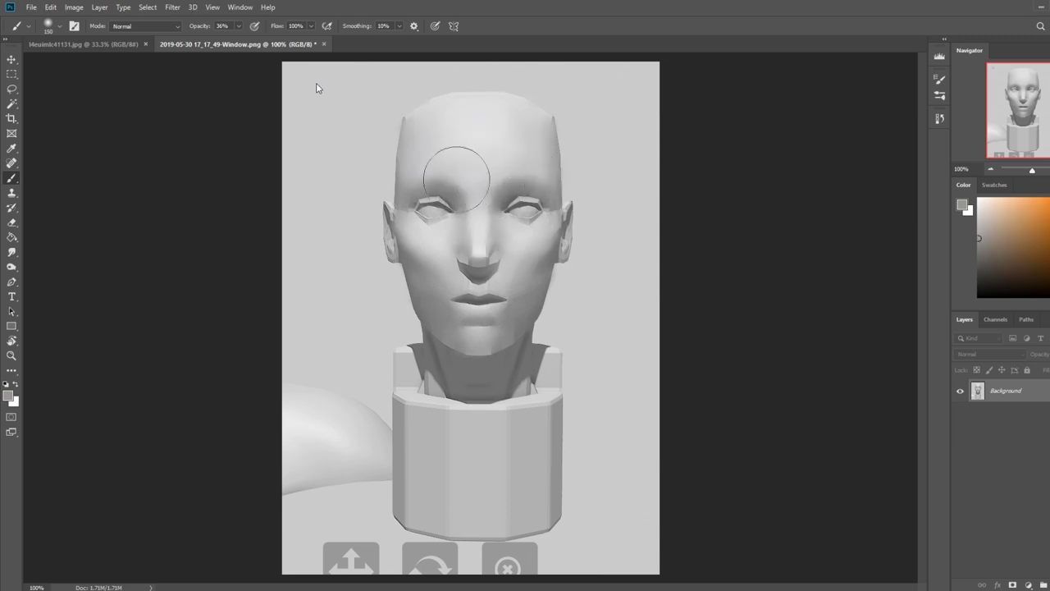
drag(238, 25, 234, 41)
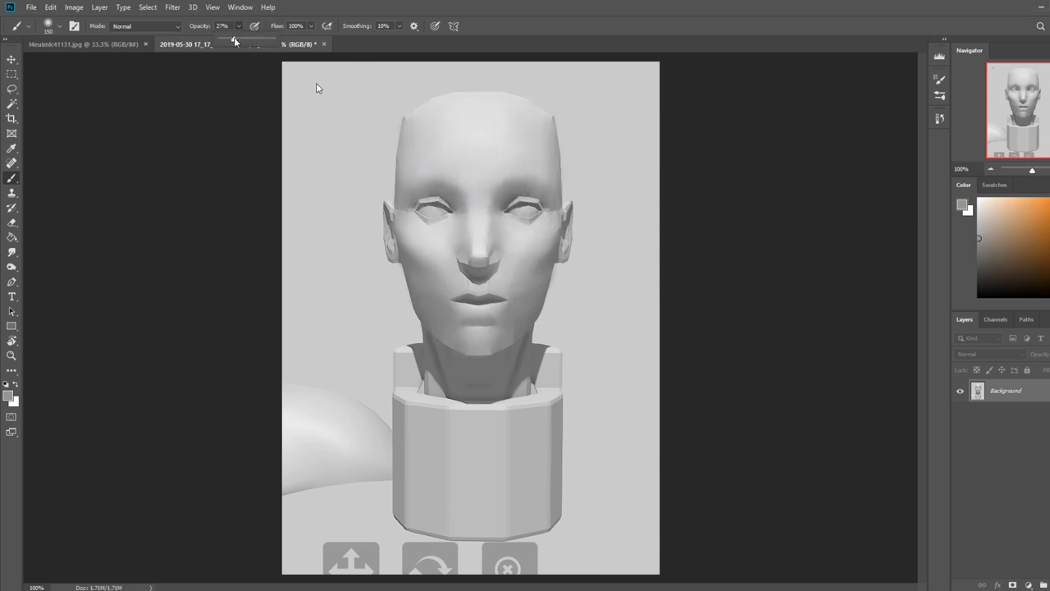
alt+click(470, 188)
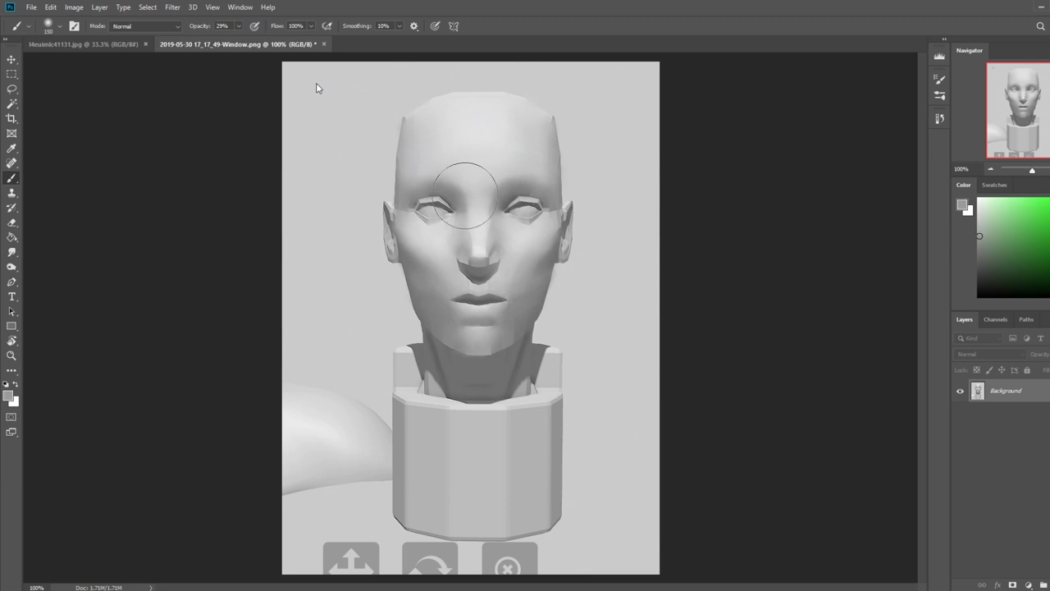
alt+click(484, 185)
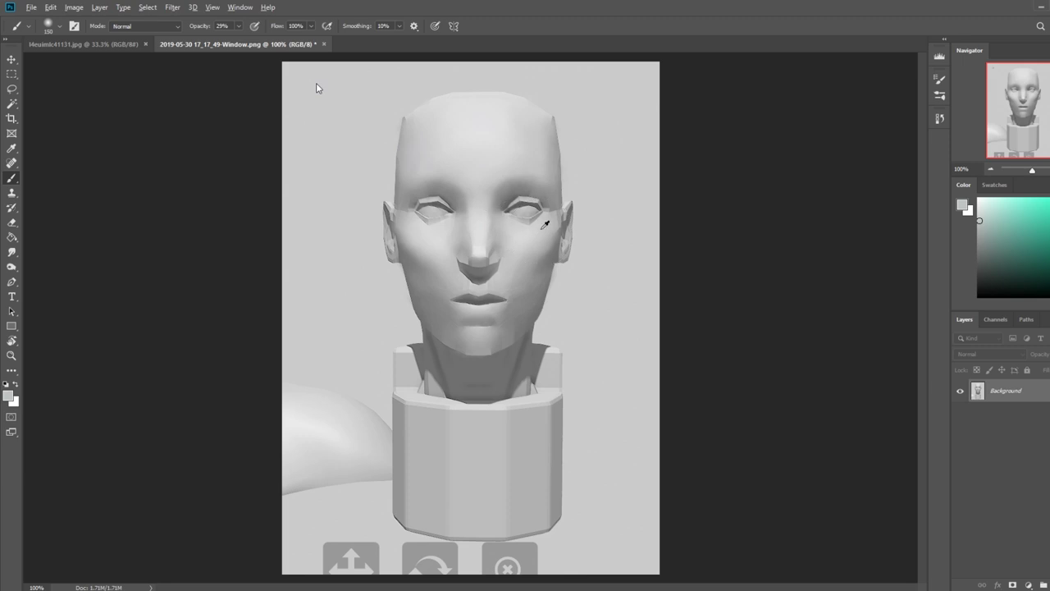
click(12, 252)
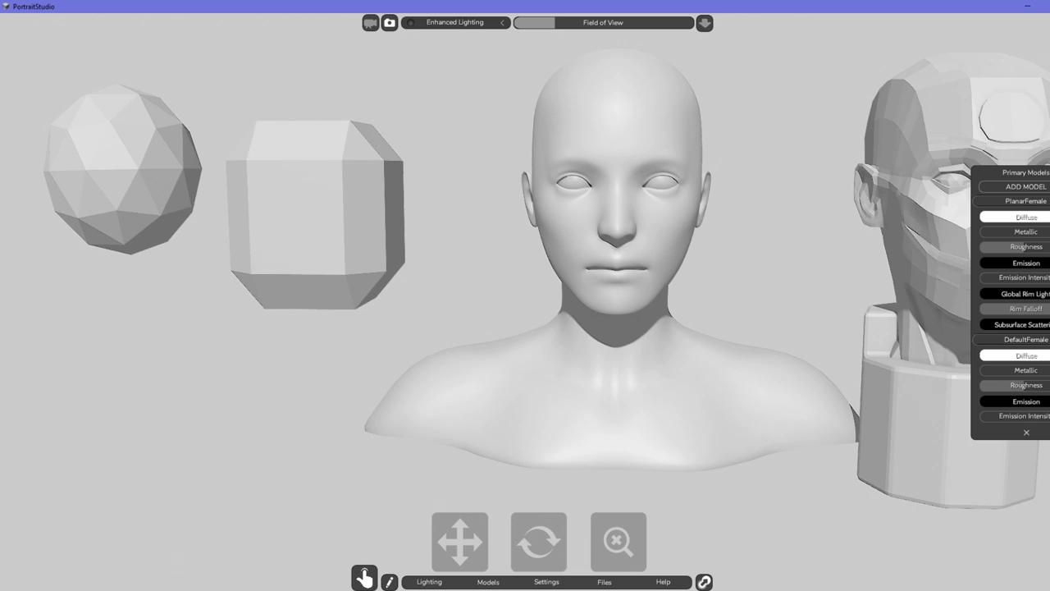
Switch from PortraitStudio back to the planar-head screenshot in Photoshop
key(alt+Tab)
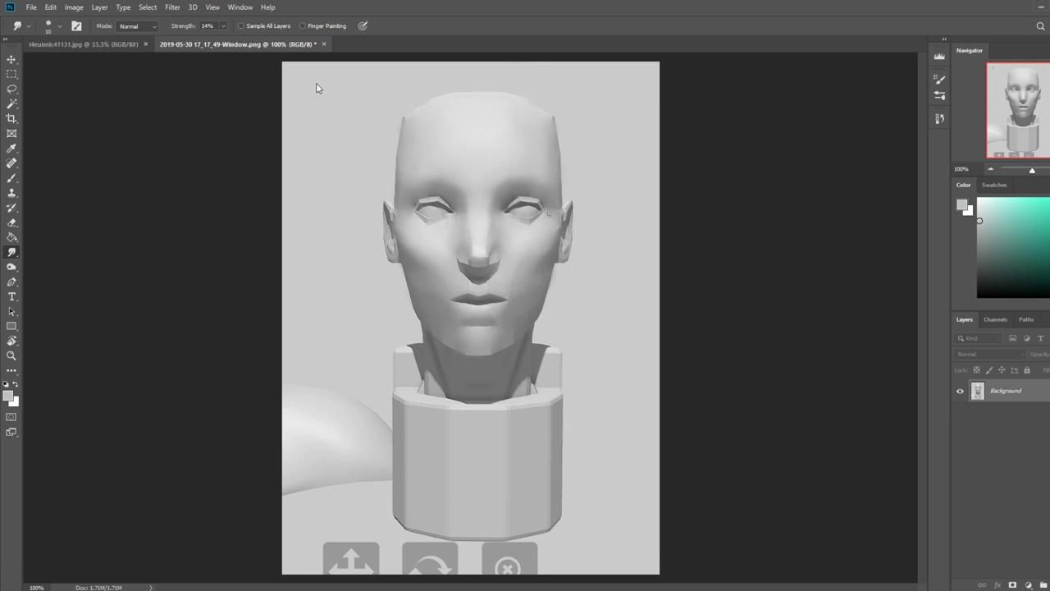
Take the Brush and sample greys beside the right eye and across the forehead
key(b)
alt+click(436, 235)
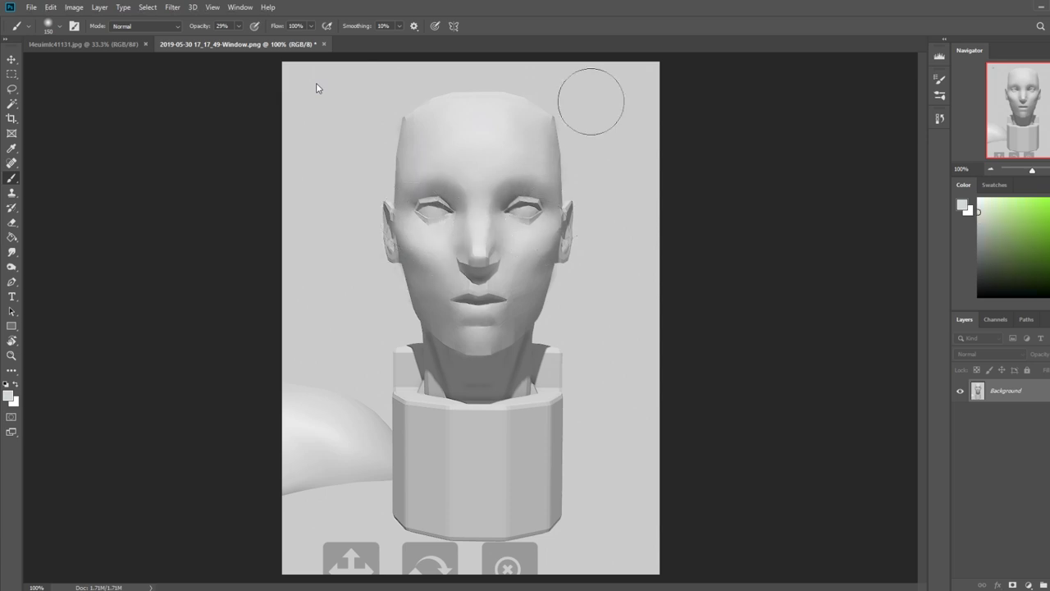
alt+click(497, 194)
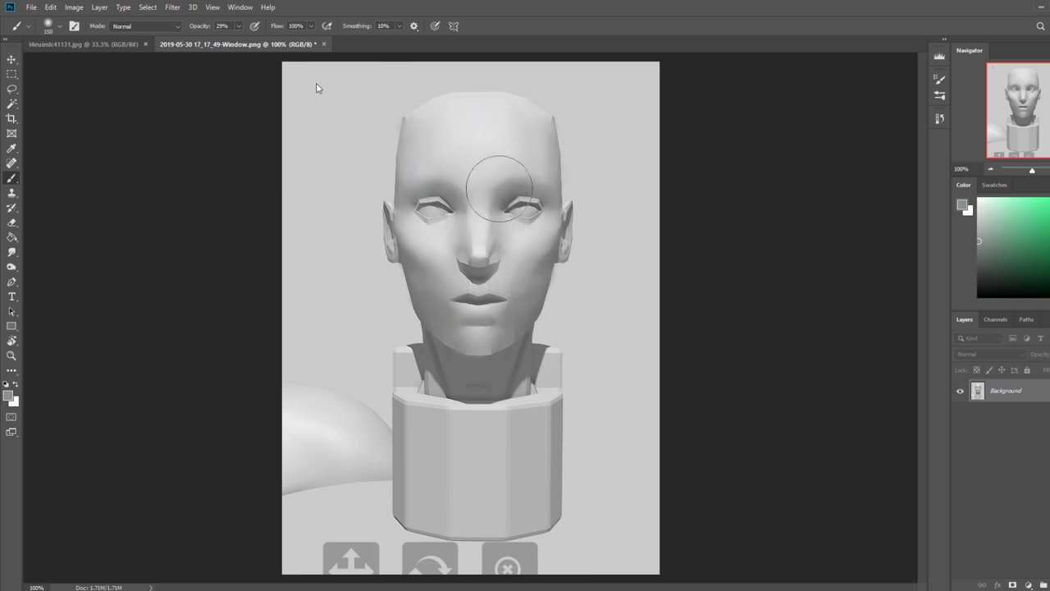
alt+click(479, 182)
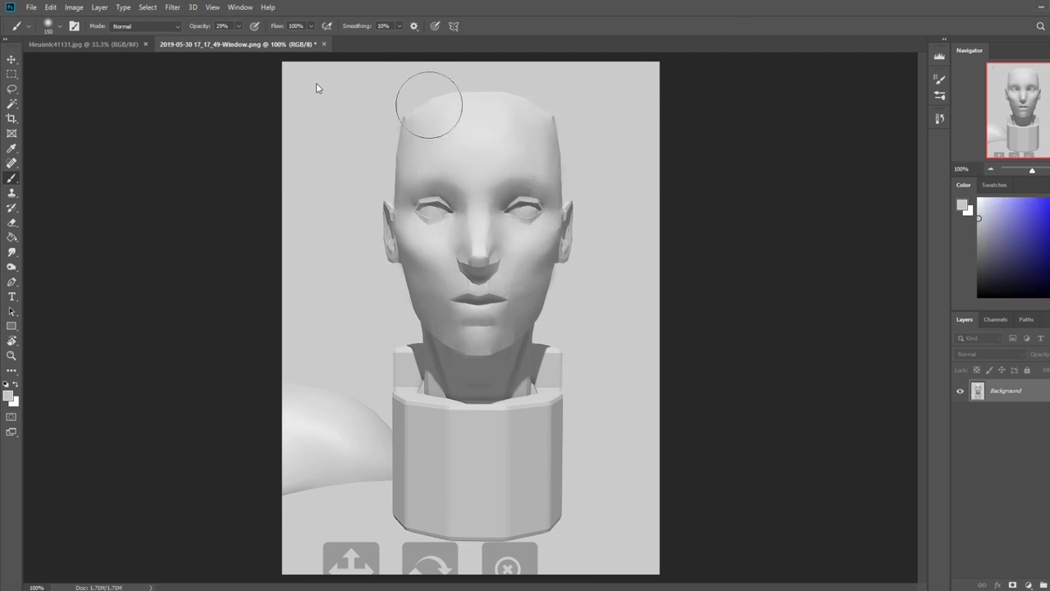
alt+click(422, 141)
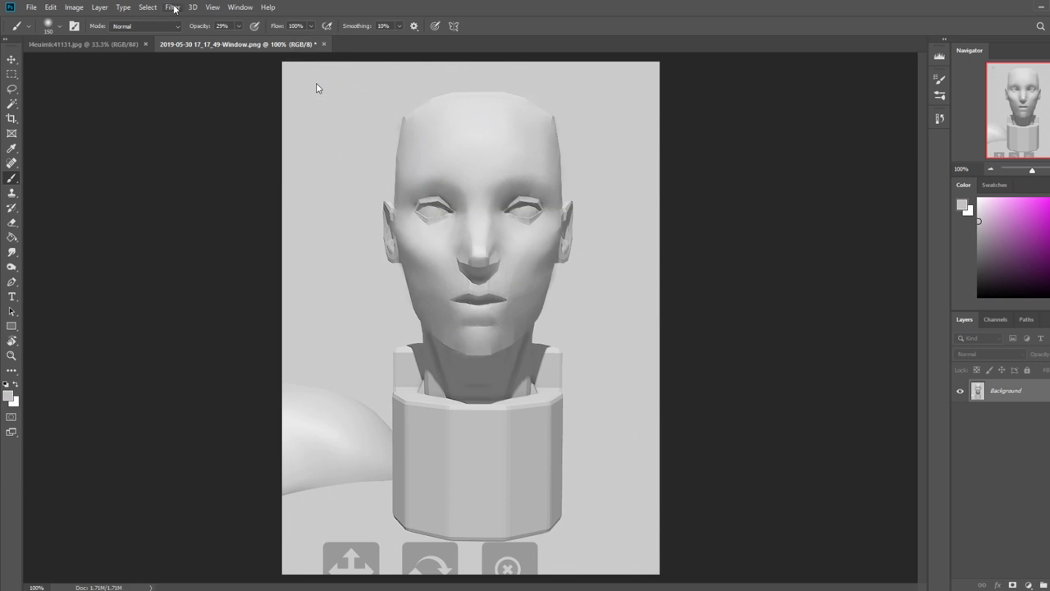
Set the brush to Darken mode, sample more face greys, and undo a test stroke over the lips
click(157, 26)
click(137, 78)
alt+click(412, 164)
alt+click(550, 158)
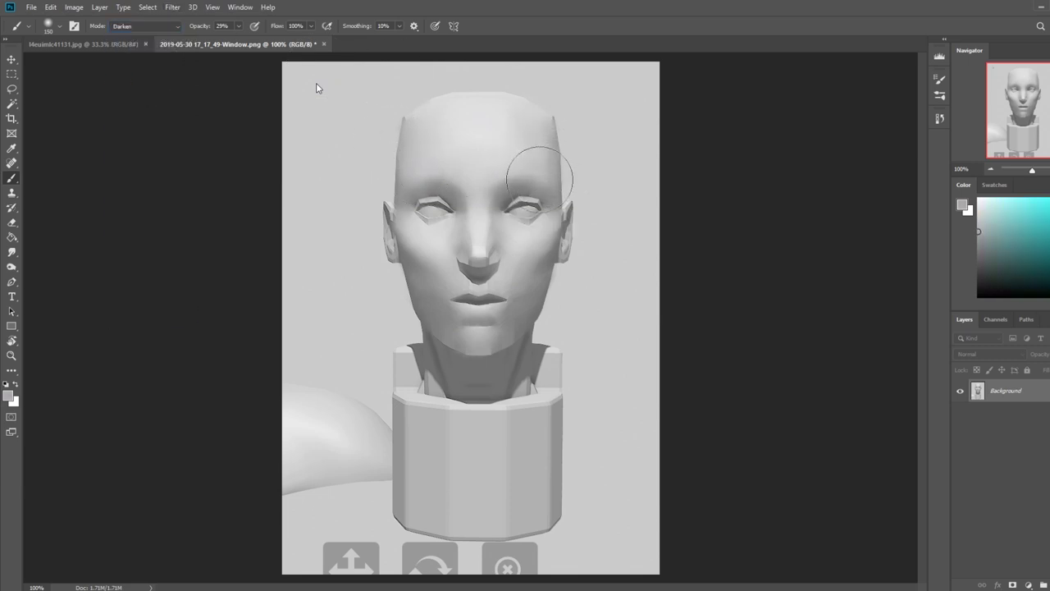
alt+click(430, 177)
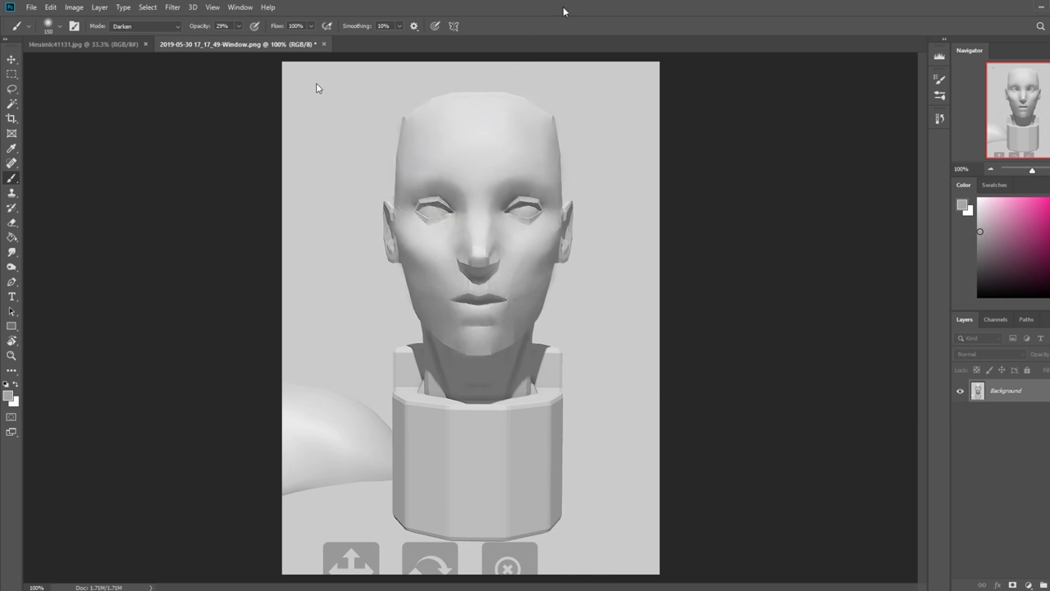
alt+click(528, 235)
alt+click(519, 302)
mouse_move(513, 288)
mouse_down()
mouse_move(477, 310)
mouse_move(459, 285)
mouse_up()
key(ctrl+z)
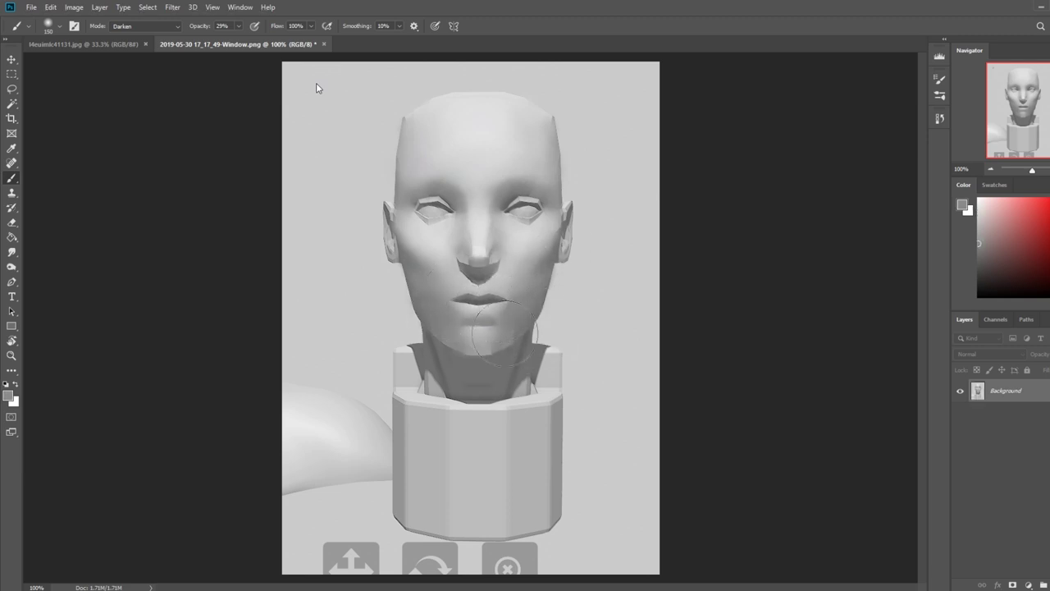
Sample a lighter cheek grey and switch the brush blend mode to Lighten
alt+click(418, 235)
click(169, 26)
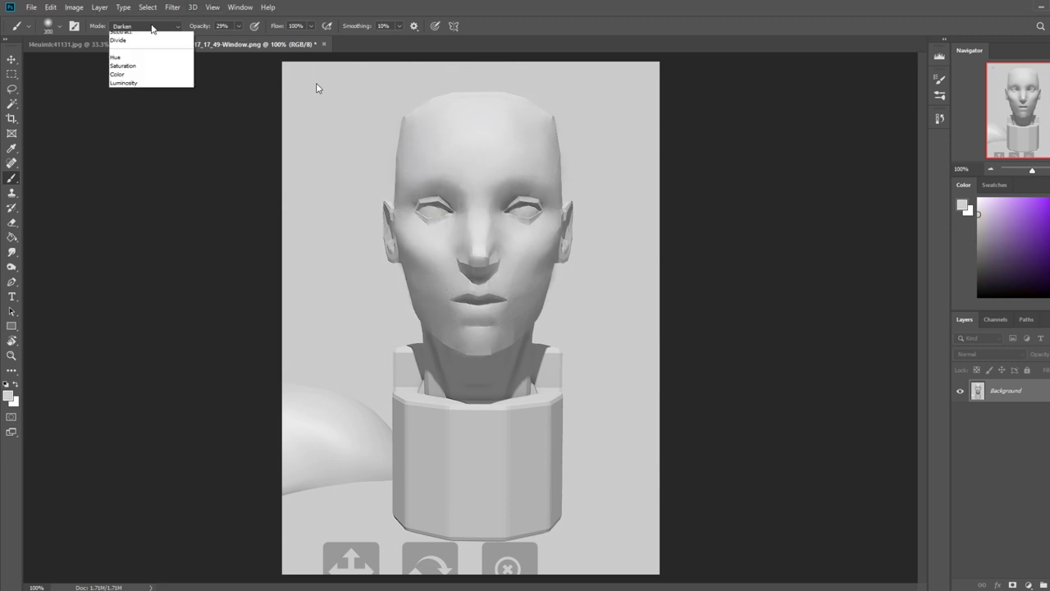
click(153, 132)
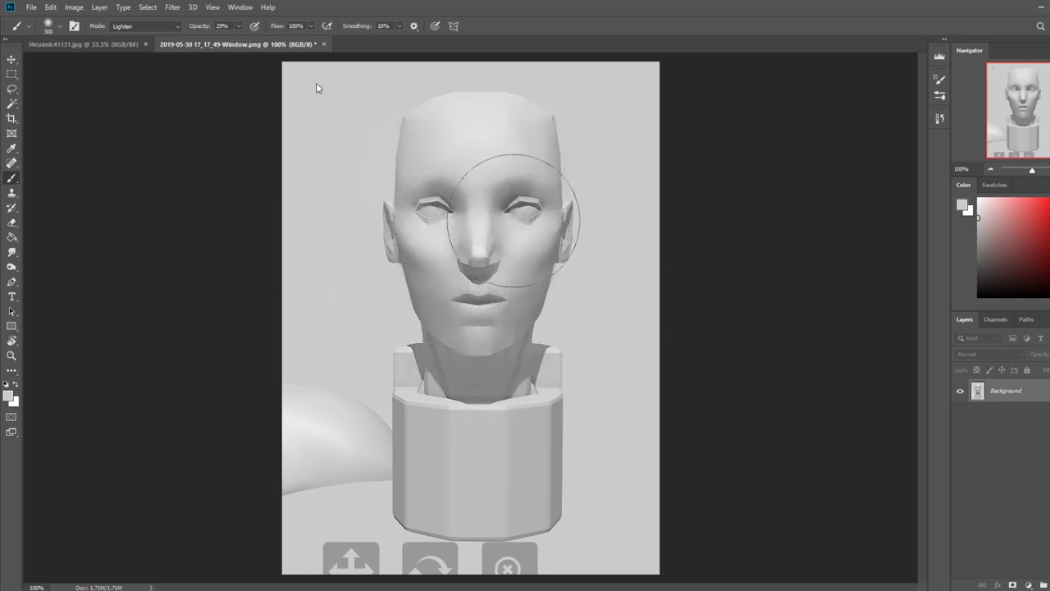
alt+click(484, 205)
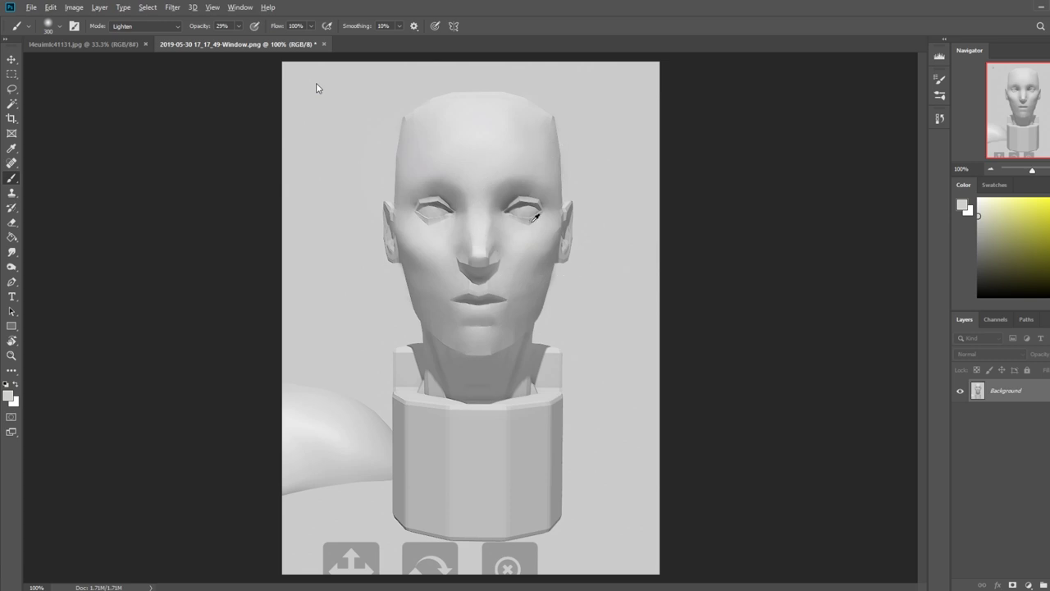
alt+click(438, 130)
At 50% opacity and 90 px, lighten the dark outlines of both eyes
click(238, 26)
drag(240, 36, 251, 36)
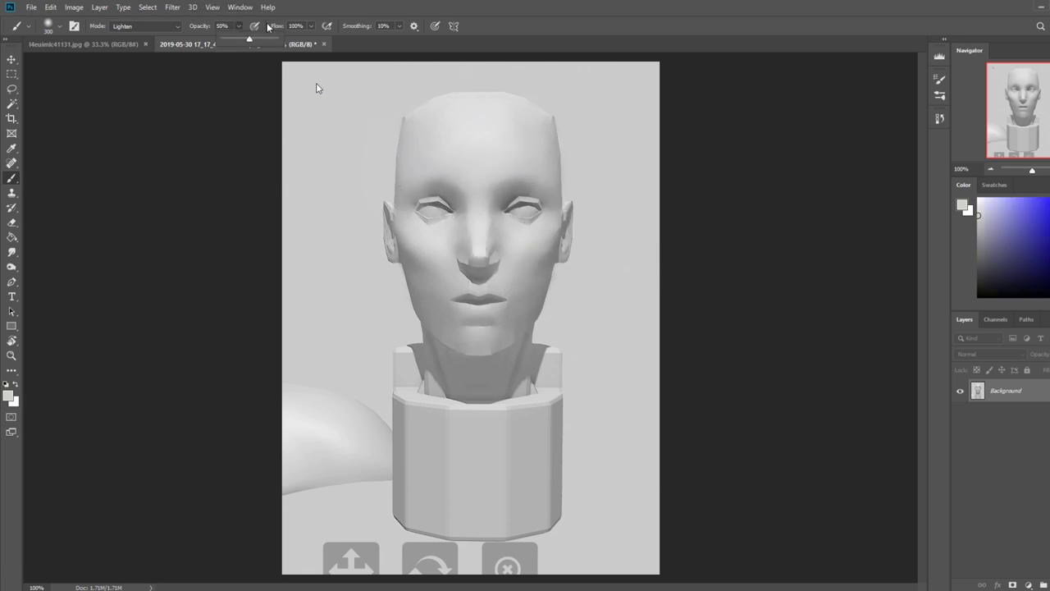
key(bracketleft)
key(bracketleft)
key(bracketleft)
key(bracketleft)
key(bracketleft)
key(bracketleft)
key(bracketleft)
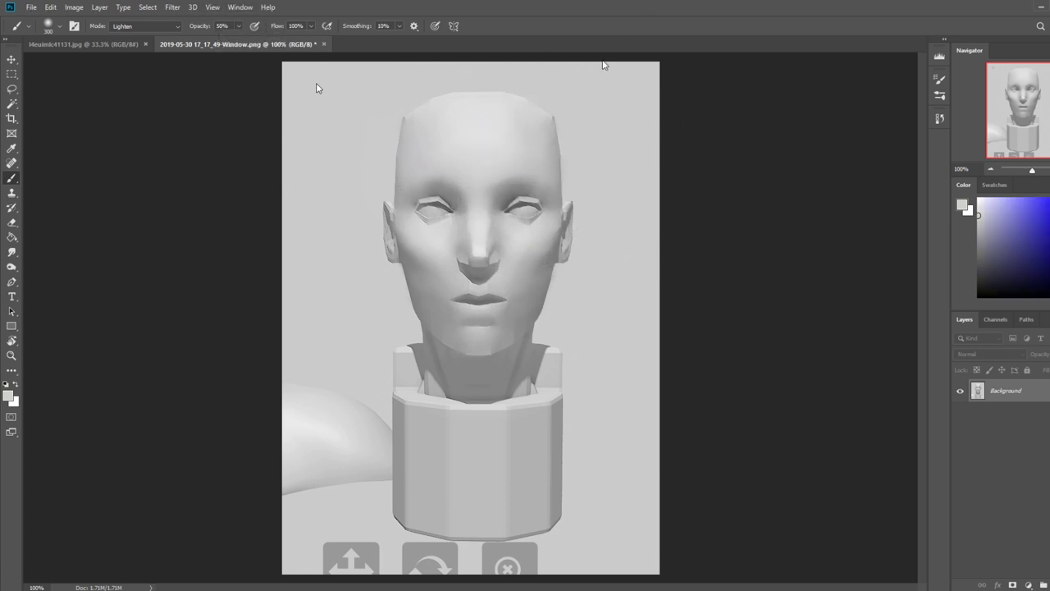
mouse_move(534, 206)
mouse_down()
mouse_move(529, 215)
mouse_move(492, 201)
mouse_up()
mouse_move(427, 207)
mouse_down()
mouse_move(471, 206)
mouse_move(437, 217)
mouse_up()
alt+click(452, 197)
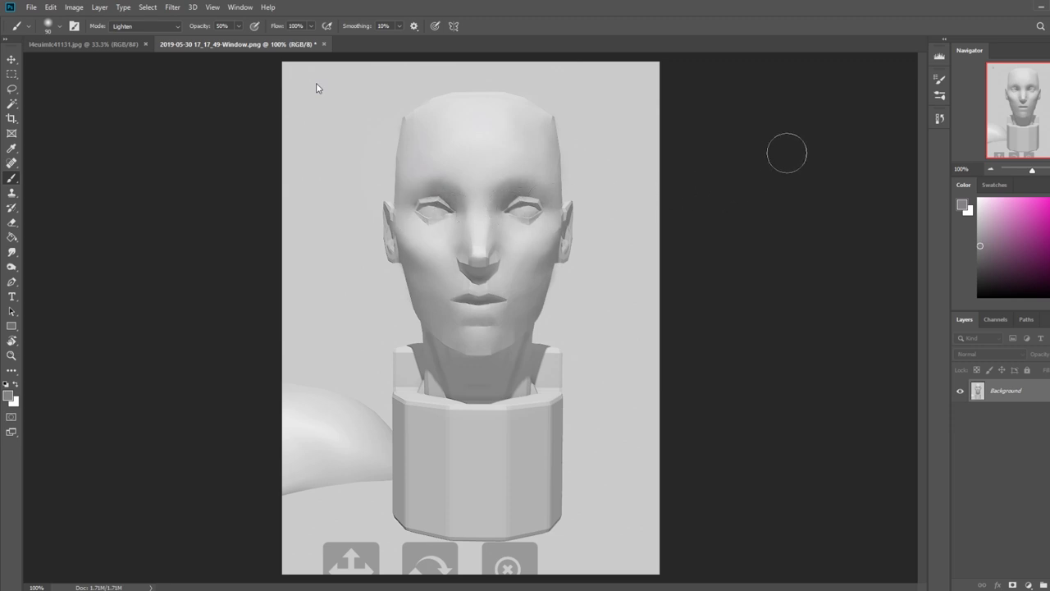
Copy the smoothed canvas, revert to the original state via History, and paste it as Layer 1
key(ctrl+a)
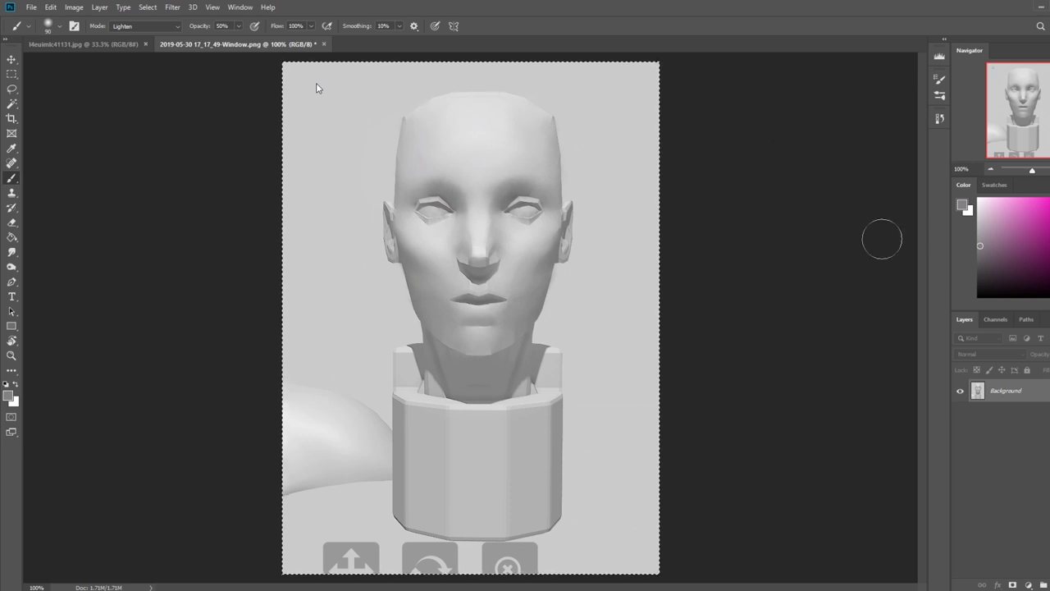
click(940, 118)
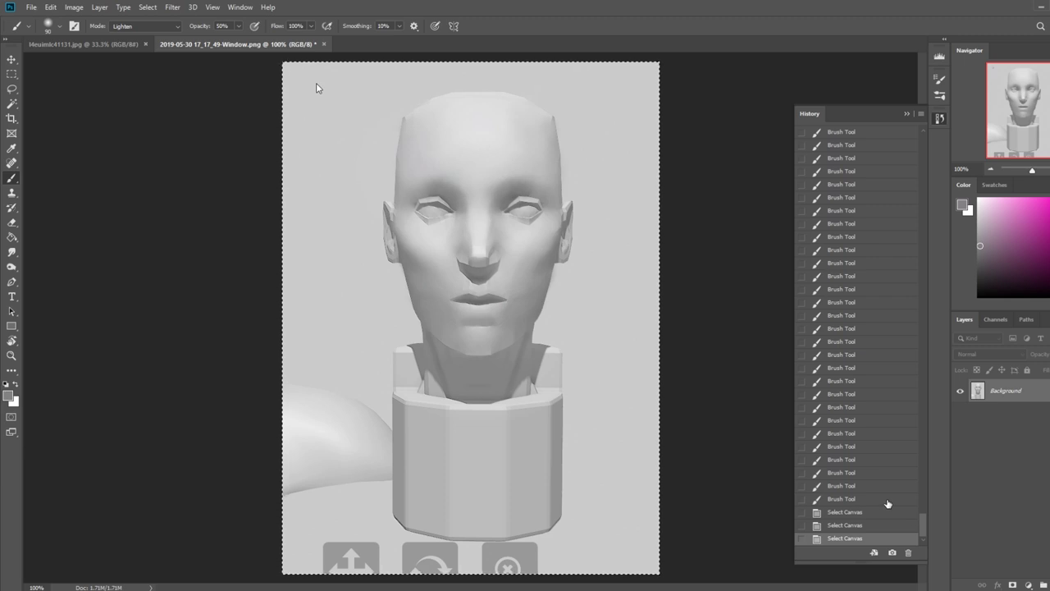
key(ctrl+a)
drag(921, 516, 934, 195)
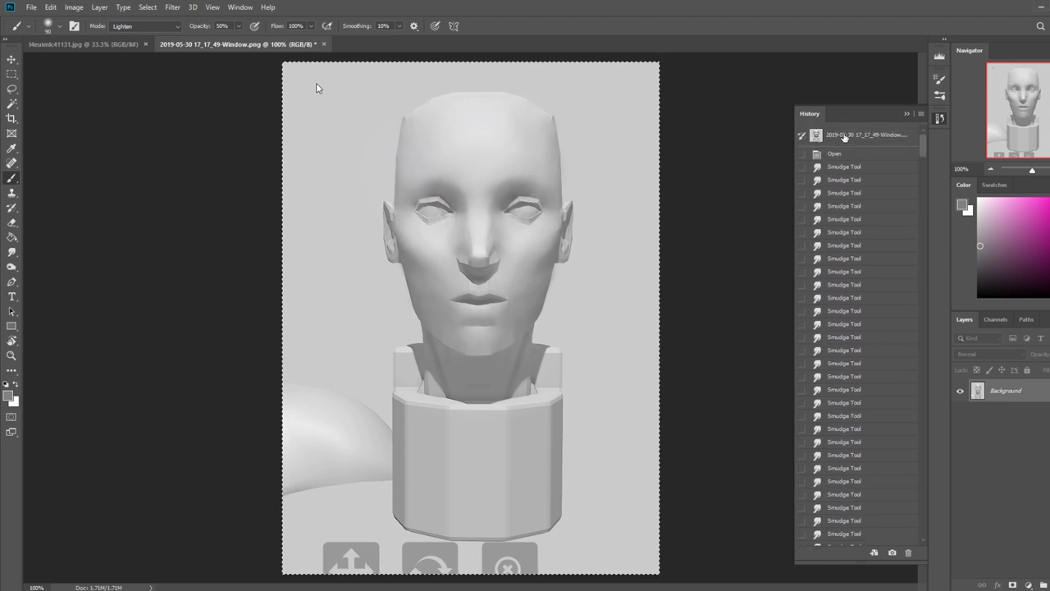
click(845, 136)
click(906, 115)
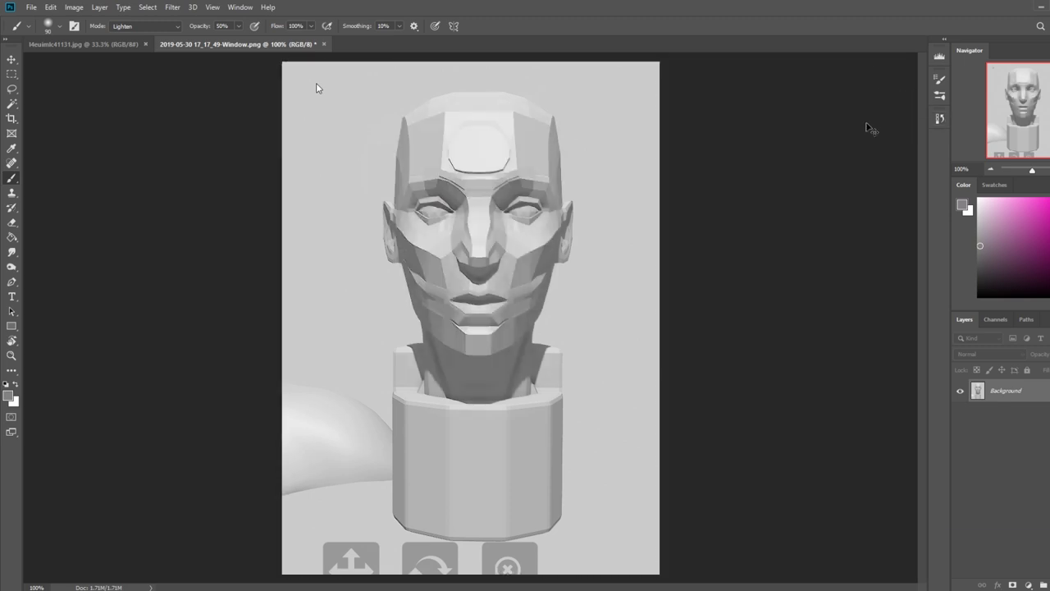
key(ctrl+z)
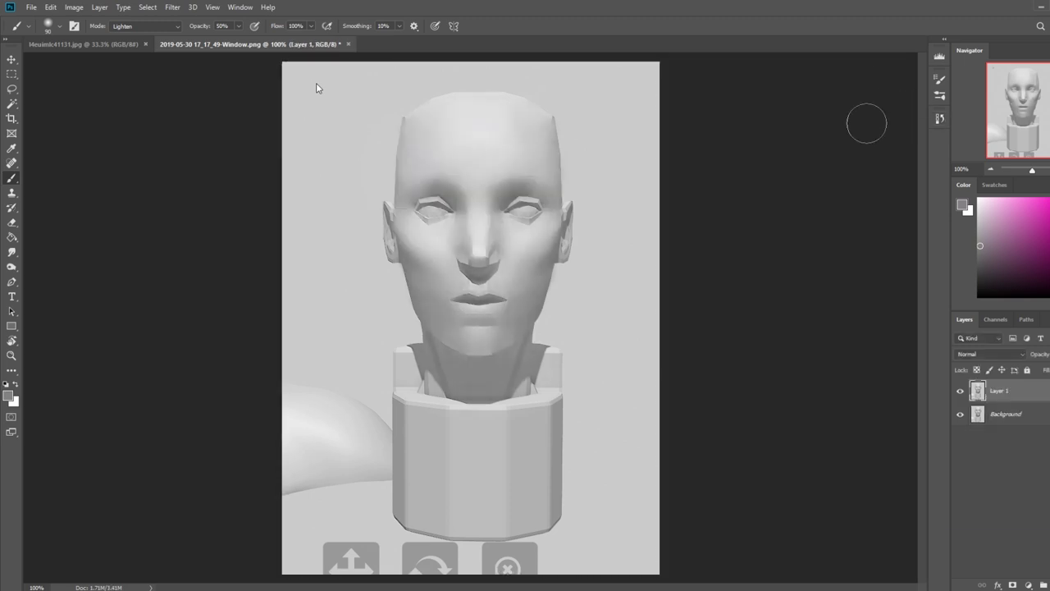
Toggle Layer 1 to compare, leave it hidden, and choose bright magenta-red as the paint colour
click(960, 393)
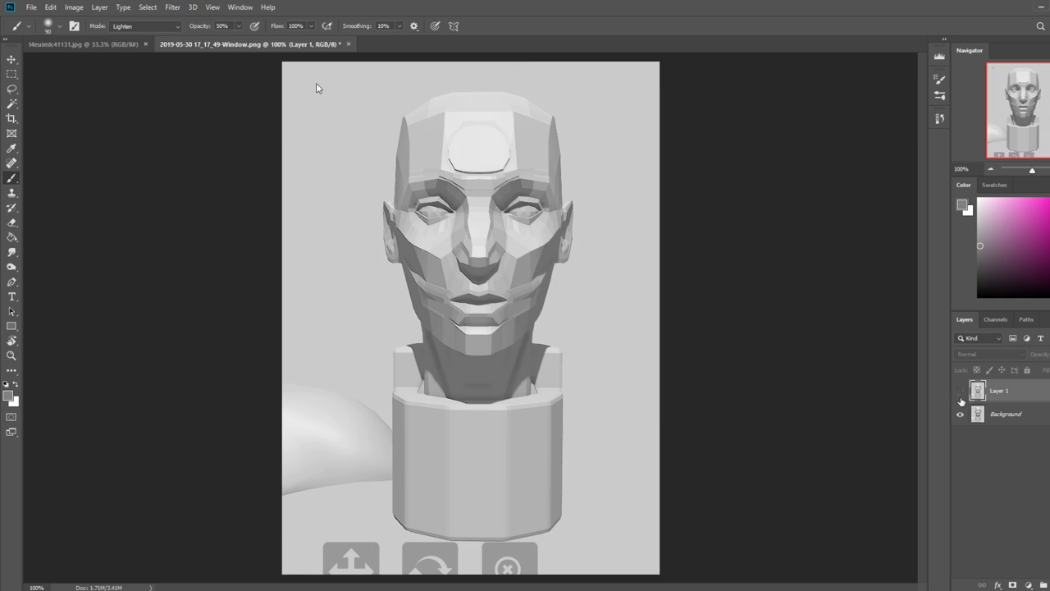
click(960, 393)
click(961, 393)
click(961, 393)
click(962, 394)
click(962, 394)
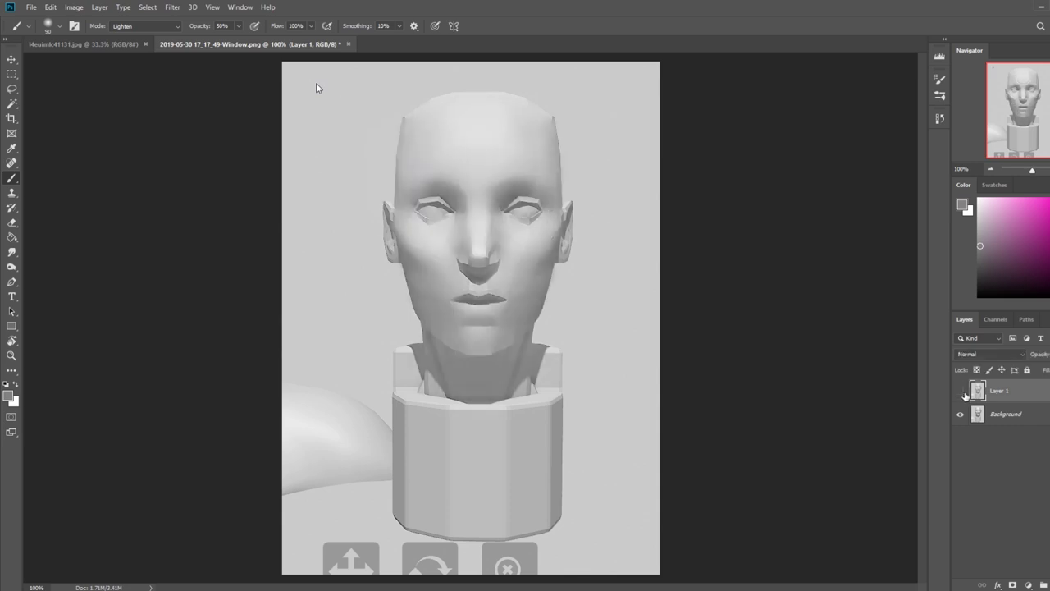
click(961, 393)
click(961, 393)
click(961, 393)
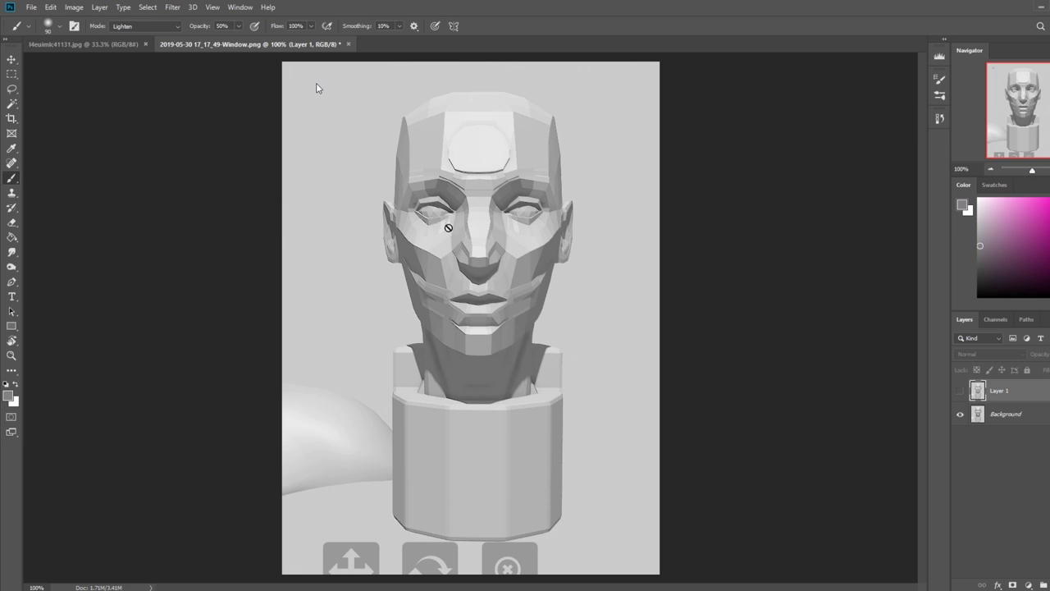
click(1048, 221)
Zoom on the forehead, add a new layer, and set an 80 px brush to 100% opacity, Normal mode
key(z)
drag(283, 69, 523, 173)
key(b)
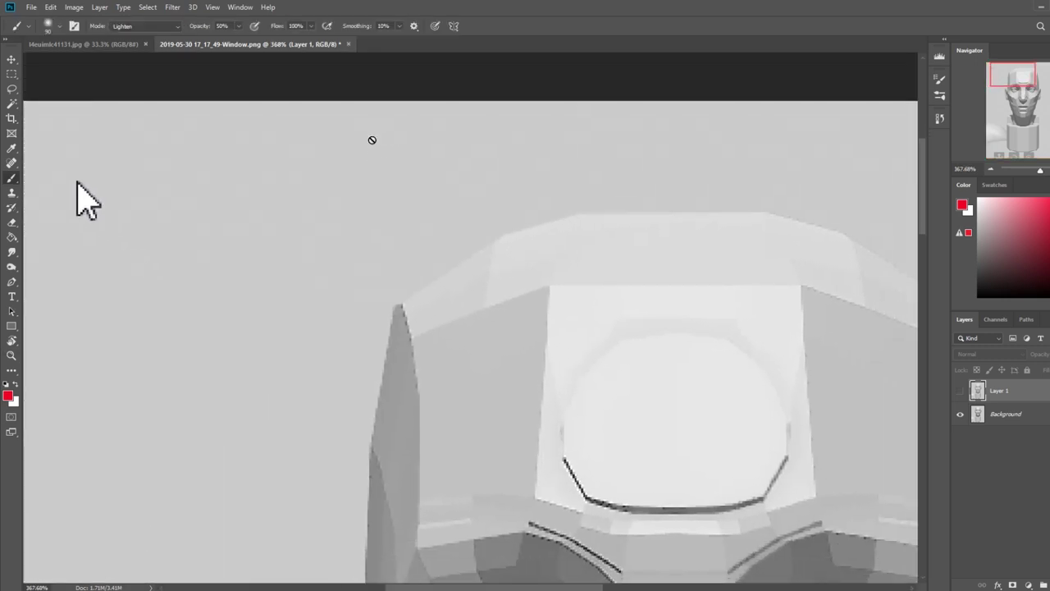
right_click(385, 153)
click(425, 325)
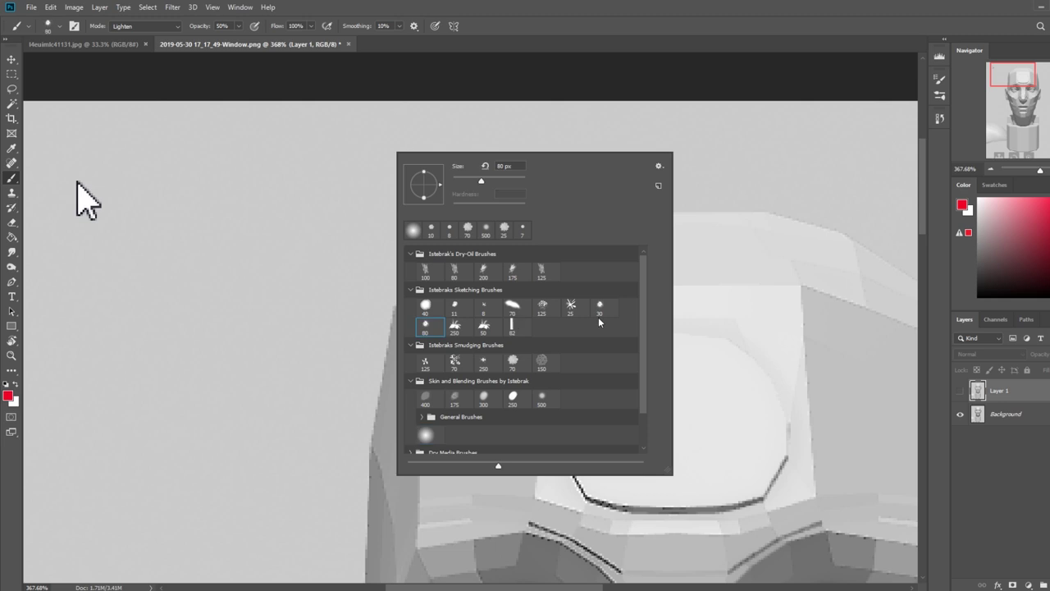
key(Escape)
key(ctrl+shift+alt+n)
drag(238, 26, 296, 44)
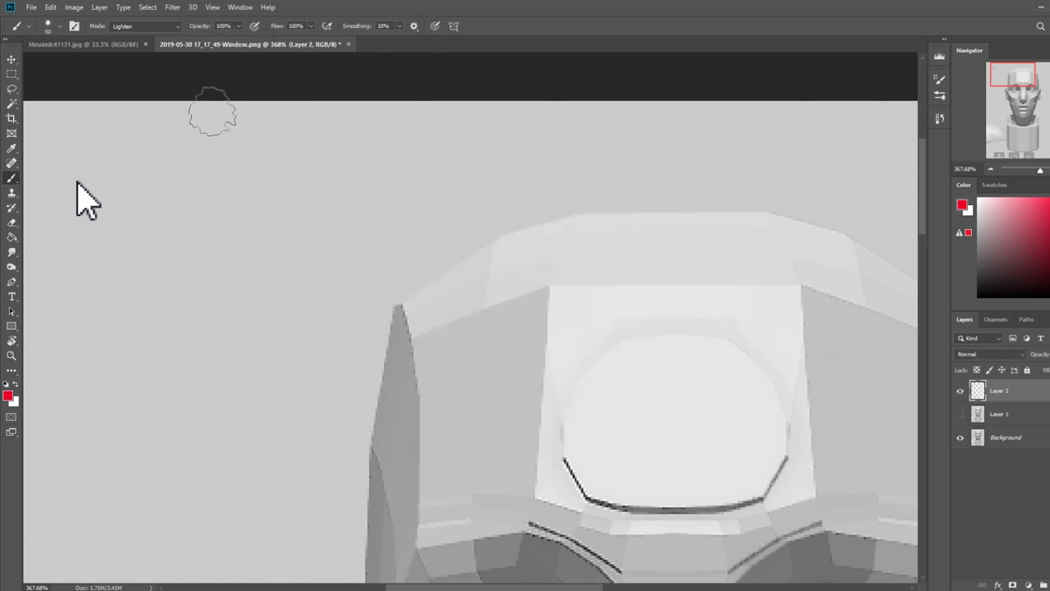
click(171, 27)
click(167, 36)
Handwrite 'BLOCKING IN = G.A.' in red above the head
mouse_move(184, 159)
mouse_down()
mouse_move(202, 186)
mouse_move(356, 127)
mouse_move(414, 151)
mouse_move(453, 115)
mouse_move(490, 127)
mouse_up()
drag(474, 139, 490, 139)
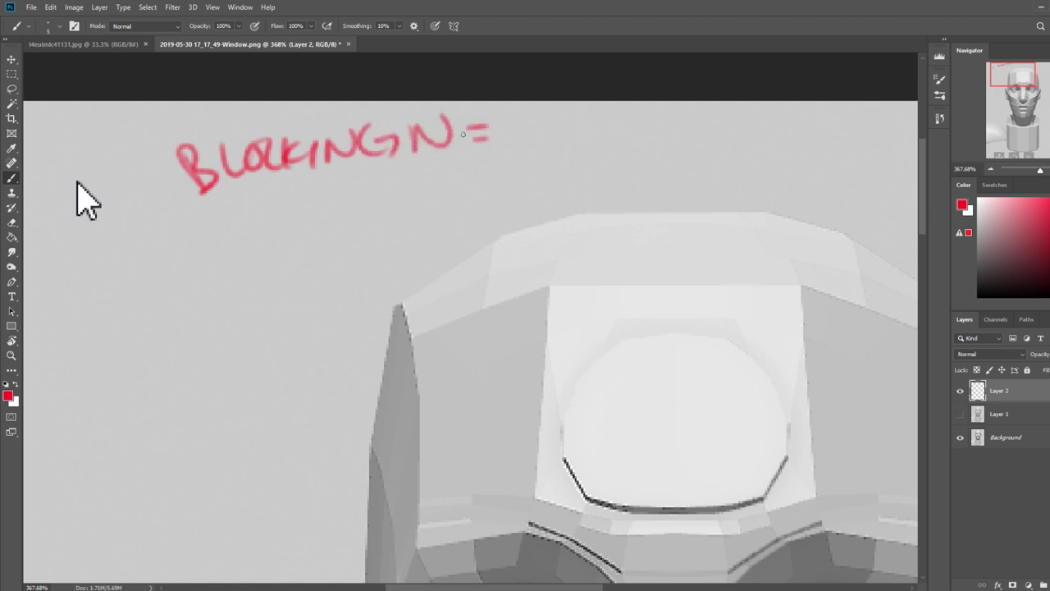
key(ctrl+z)
key(ctrl+z)
key(ctrl+z)
key(ctrl+z)
mouse_move(373, 123)
mouse_down()
mouse_move(353, 154)
mouse_move(398, 152)
mouse_up()
drag(422, 124, 420, 163)
mouse_move(435, 148)
mouse_down()
mouse_move(470, 112)
mouse_move(509, 124)
mouse_up()
drag(486, 138, 505, 135)
drag(579, 145, 514, 169)
mouse_move(490, 129)
mouse_down()
mouse_move(471, 156)
mouse_move(586, 168)
mouse_move(571, 163)
mouse_move(687, 151)
mouse_move(653, 169)
mouse_up()
click(543, 164)
click(607, 159)
Draw an arrow after G.A. to a long triangle labelled L to S
mouse_move(717, 134)
mouse_down()
mouse_move(744, 160)
mouse_move(840, 139)
mouse_move(818, 165)
mouse_up()
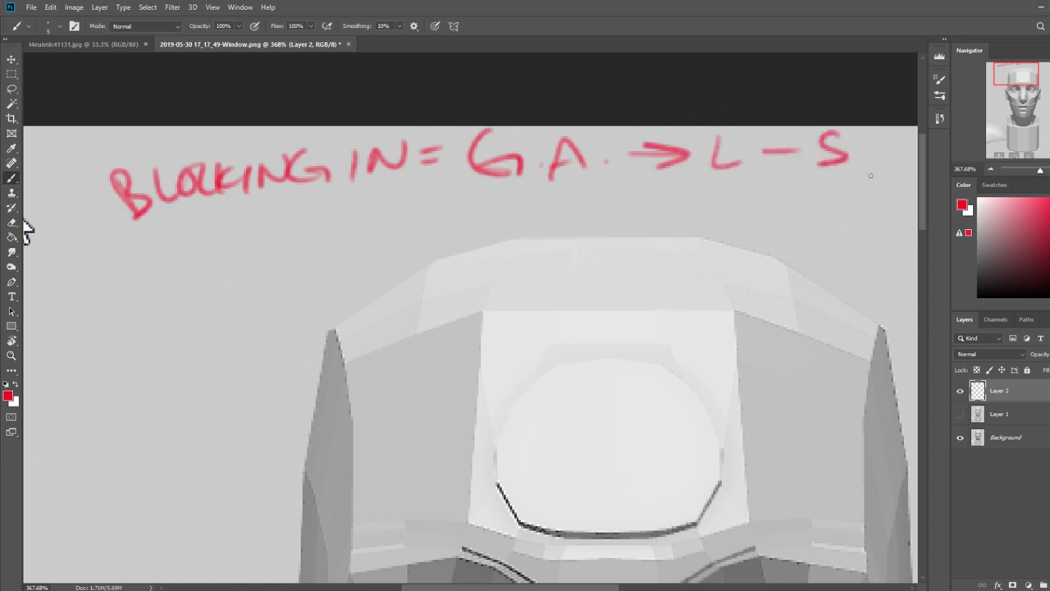
drag(888, 171, 782, 164)
key(ctrl+z)
key(ctrl+z)
key(ctrl+z)
mouse_move(610, 129)
mouse_down()
mouse_move(779, 148)
mouse_move(658, 176)
mouse_move(781, 151)
mouse_up()
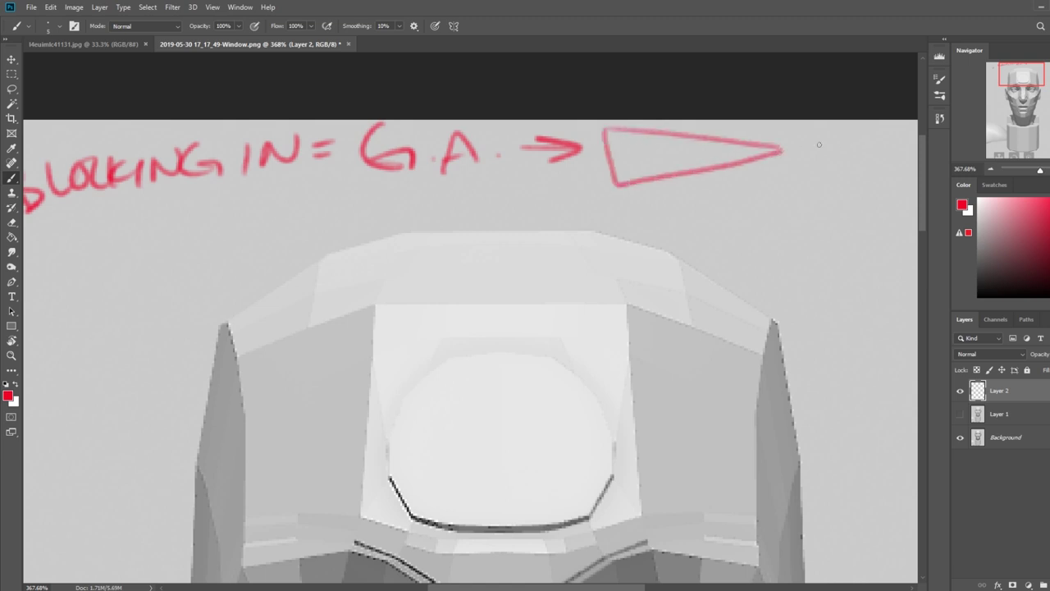
mouse_move(618, 145)
mouse_down()
mouse_move(622, 159)
mouse_move(636, 154)
mouse_up()
drag(795, 142, 785, 156)
drag(701, 233, 771, 188)
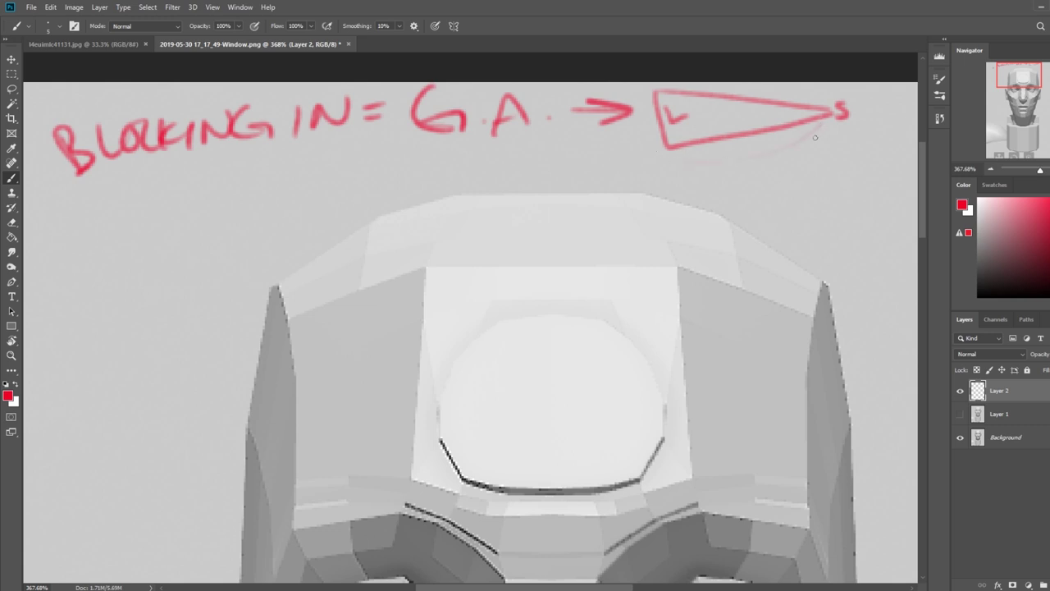
drag(809, 131, 822, 136)
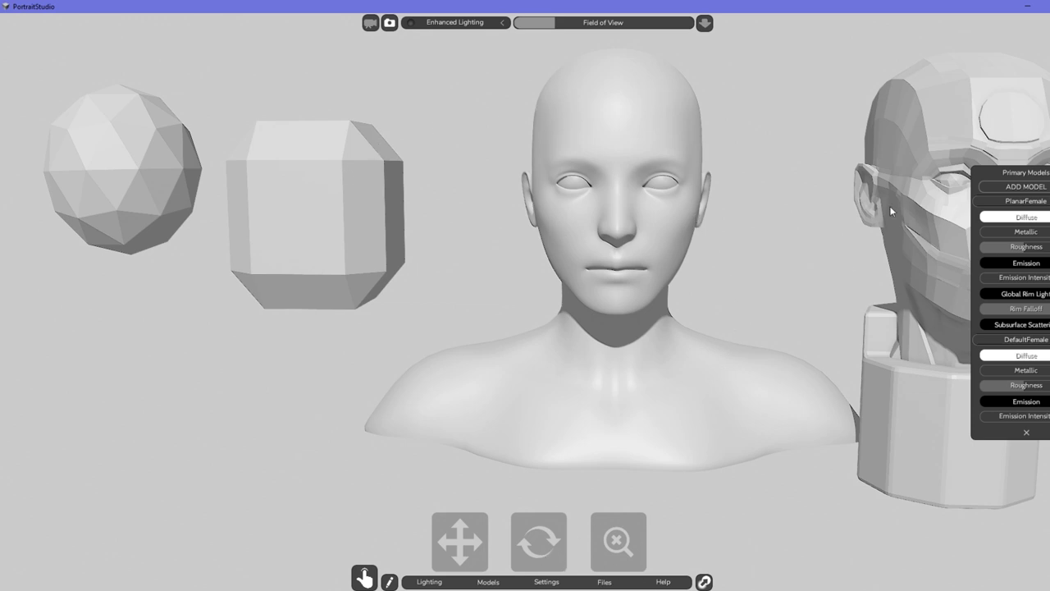
Orbit the PortraitStudio sphere, cube and head models to another angle
drag(549, 551, 534, 548)
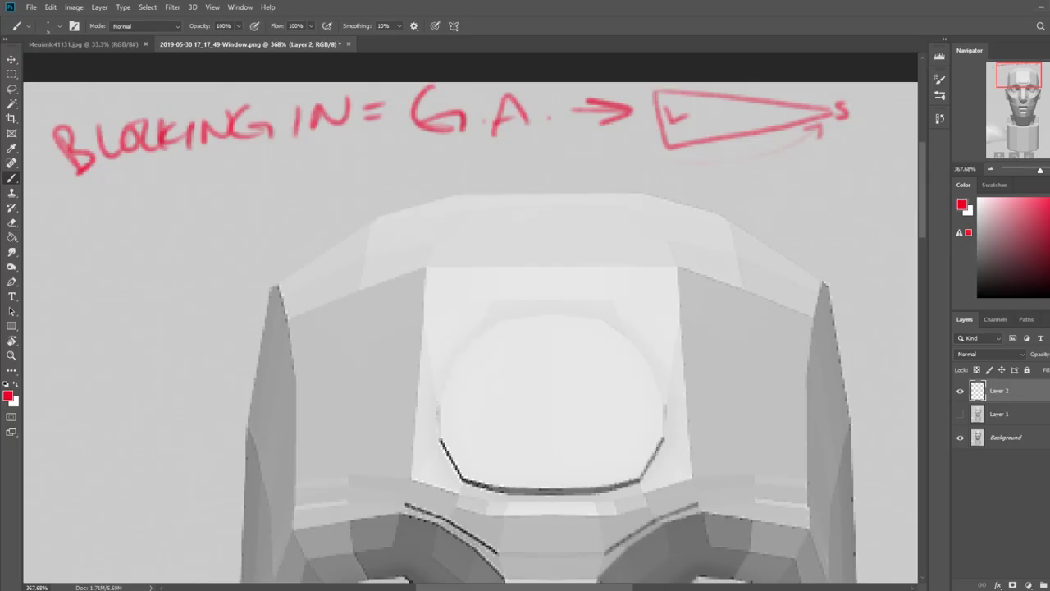
Write 'OBJ' and 'GA CUBES' below the triangle, underlining CUBES twice
mouse_move(635, 160)
mouse_down()
mouse_move(623, 161)
mouse_move(697, 191)
mouse_move(632, 215)
mouse_move(694, 215)
mouse_up()
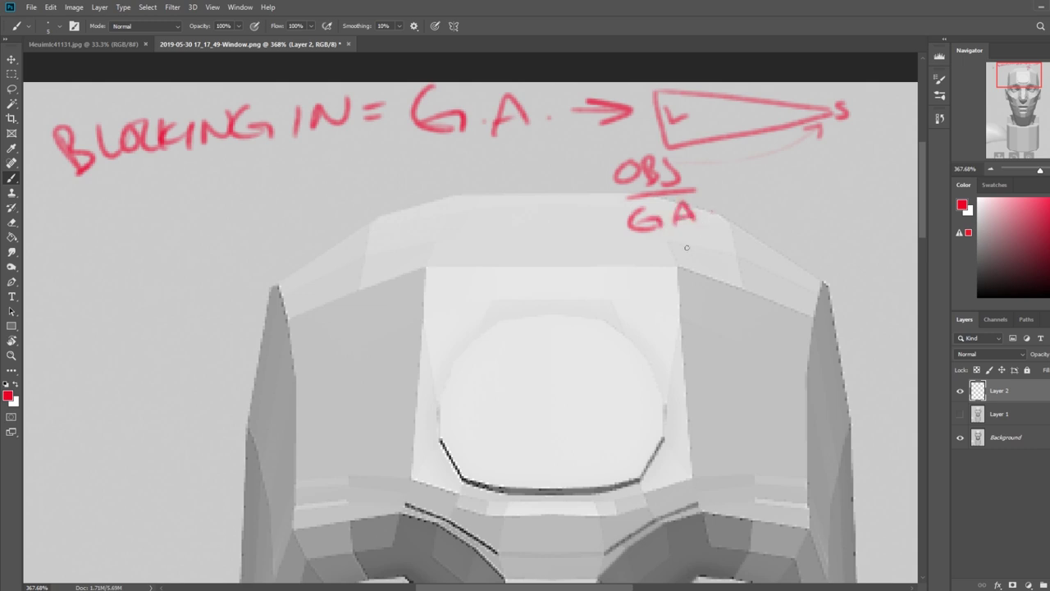
mouse_move(648, 241)
mouse_down()
mouse_move(648, 262)
mouse_move(674, 239)
mouse_up()
drag(679, 234, 682, 259)
mouse_move(704, 233)
mouse_down()
mouse_move(706, 258)
mouse_move(725, 243)
mouse_up()
mouse_move(699, 216)
mouse_down()
mouse_move(720, 215)
mouse_move(738, 243)
mouse_up()
drag(641, 276, 733, 261)
drag(642, 285, 743, 269)
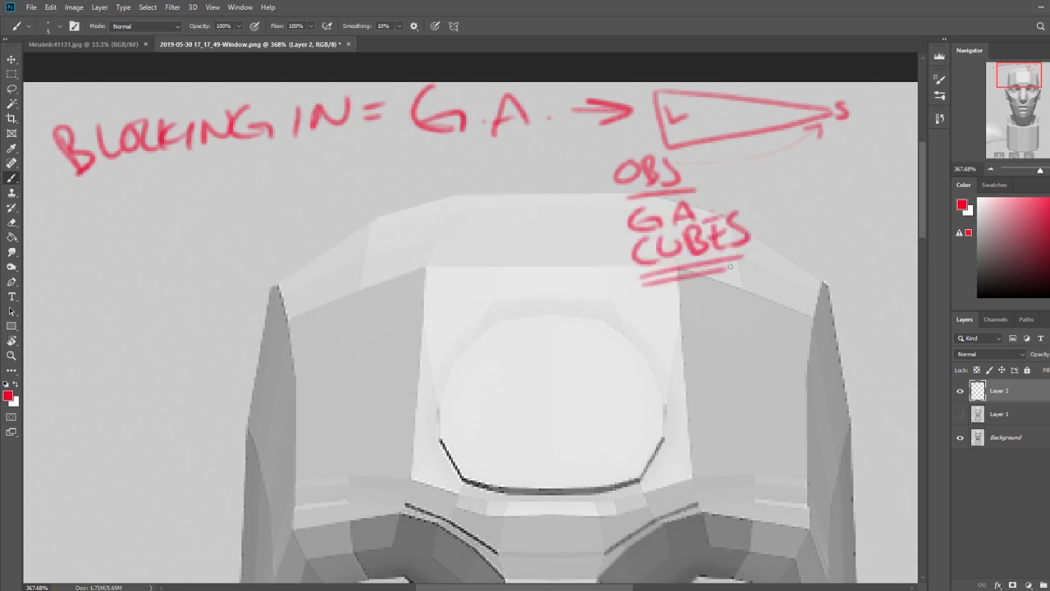
Write 'SUB' beside the triangle tip and 'ORG.' with a dash and short words beneath it
mouse_move(845, 141)
mouse_down()
mouse_move(847, 156)
mouse_move(876, 141)
mouse_move(889, 162)
mouse_up()
drag(889, 131, 891, 161)
drag(813, 225, 727, 236)
drag(781, 187, 779, 188)
mouse_move(797, 188)
mouse_down()
mouse_move(822, 178)
mouse_move(818, 210)
mouse_up()
mouse_move(836, 187)
mouse_down()
mouse_move(840, 206)
mouse_move(885, 191)
mouse_up()
click(851, 195)
drag(889, 164, 909, 189)
drag(902, 161, 916, 159)
mouse_move(861, 202)
mouse_down()
mouse_move(860, 216)
mouse_move(907, 187)
mouse_move(913, 208)
mouse_up()
drag(902, 217, 898, 223)
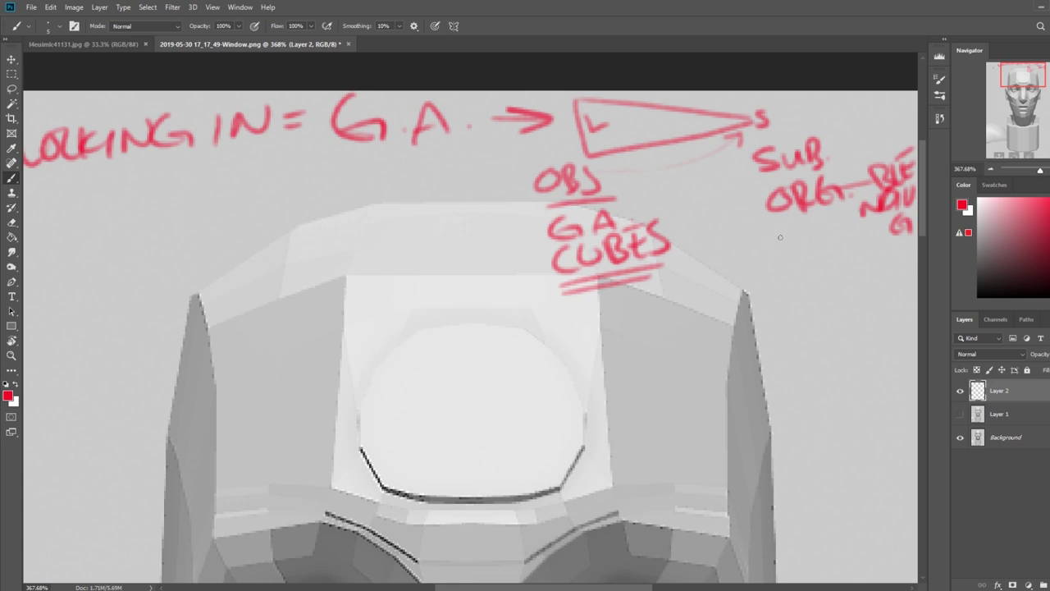
Write 'features' under ORG, draw an arrow from GA to ORG, and add 'anat' above
drag(786, 223, 776, 243)
mouse_move(786, 236)
mouse_down()
mouse_move(820, 214)
mouse_move(822, 243)
mouse_up()
drag(832, 225, 860, 236)
drag(863, 222, 886, 242)
drag(799, 225, 829, 218)
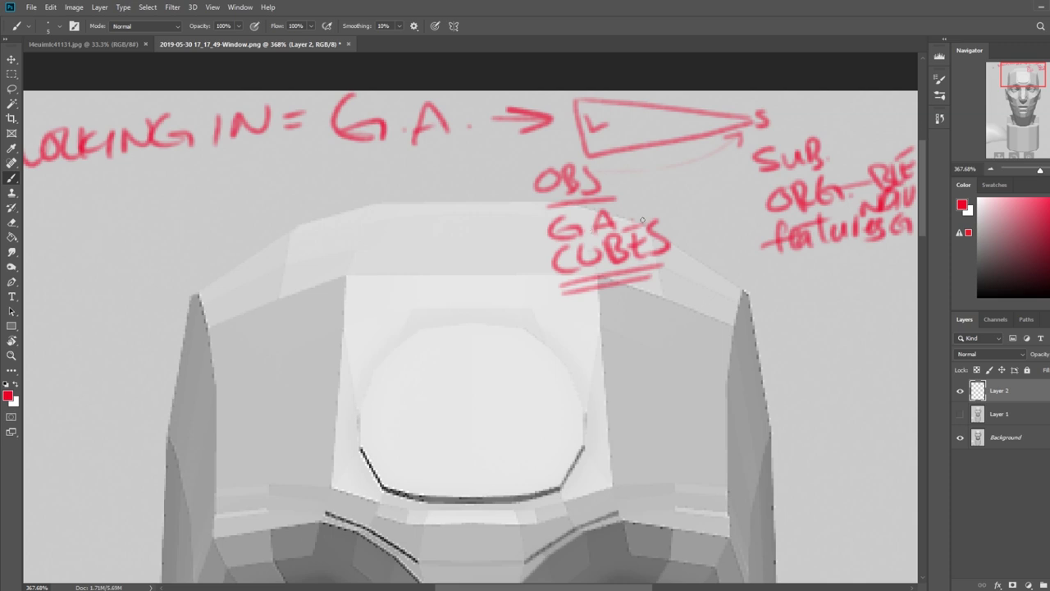
drag(622, 216, 753, 202)
drag(753, 202, 736, 213)
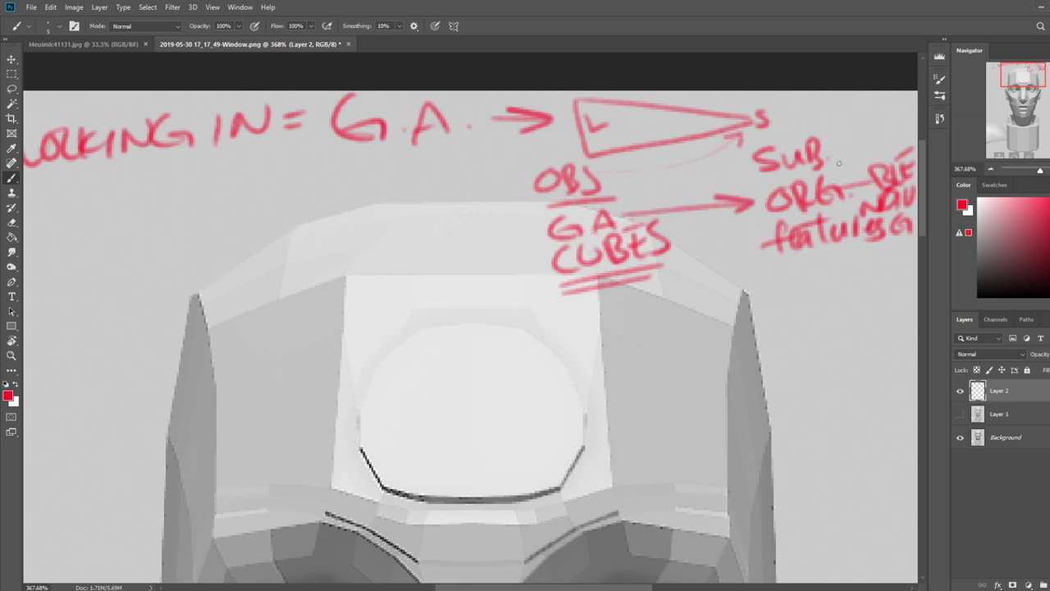
mouse_move(850, 163)
mouse_down()
mouse_move(841, 172)
mouse_move(889, 144)
mouse_up()
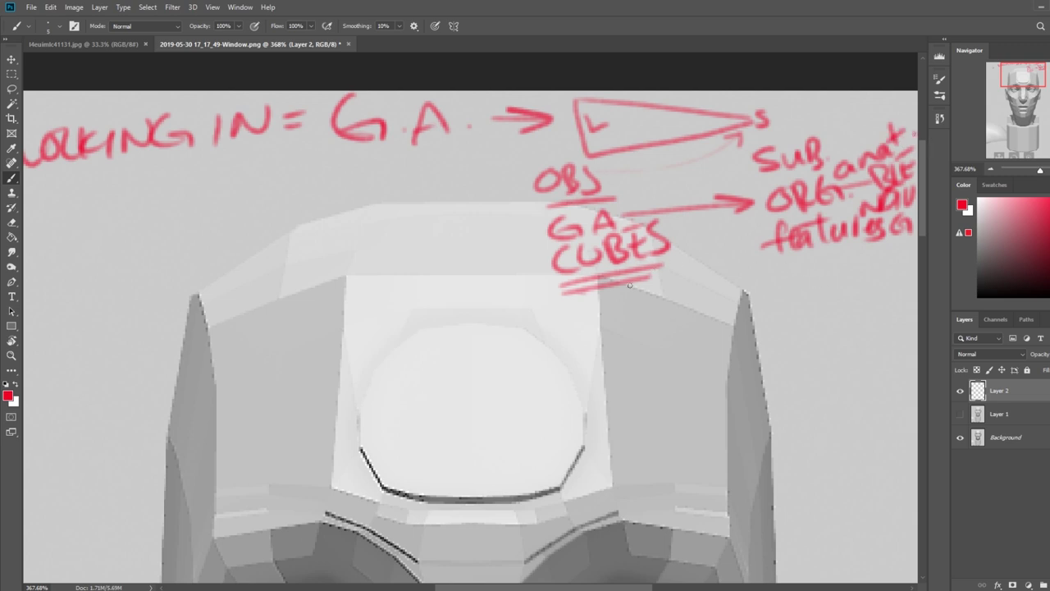
Add more underlines under CUBES, a curved arrow toward features, and a small cone beneath G.A
drag(585, 291, 661, 281)
drag(659, 288, 567, 303)
mouse_move(633, 288)
mouse_down()
mouse_move(811, 261)
mouse_move(787, 271)
mouse_move(822, 276)
mouse_up()
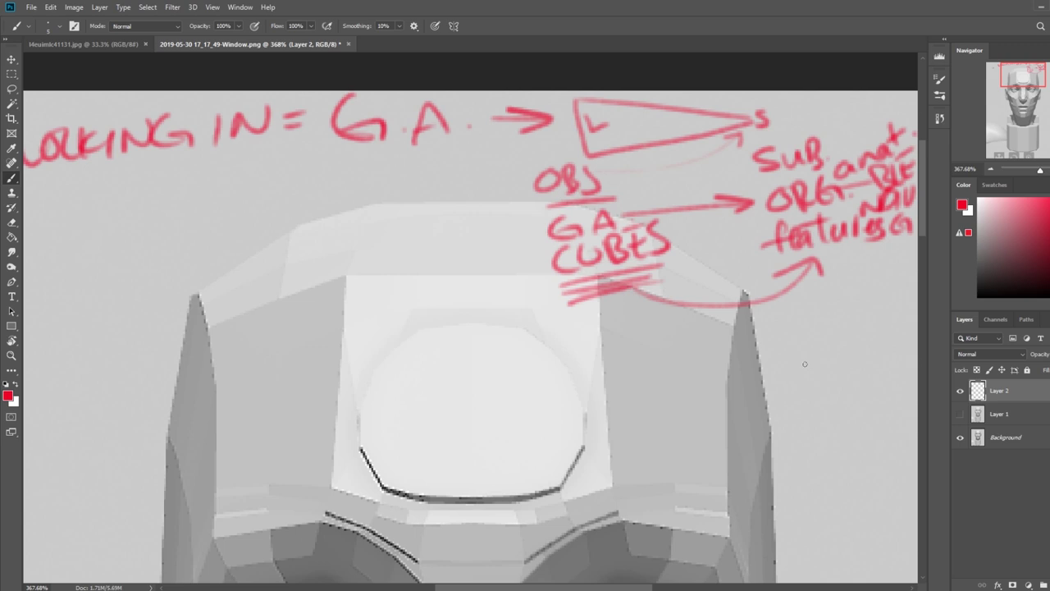
drag(420, 166, 466, 243)
mouse_move(405, 167)
mouse_down()
mouse_move(509, 164)
mouse_move(420, 174)
mouse_up()
drag(502, 168, 467, 244)
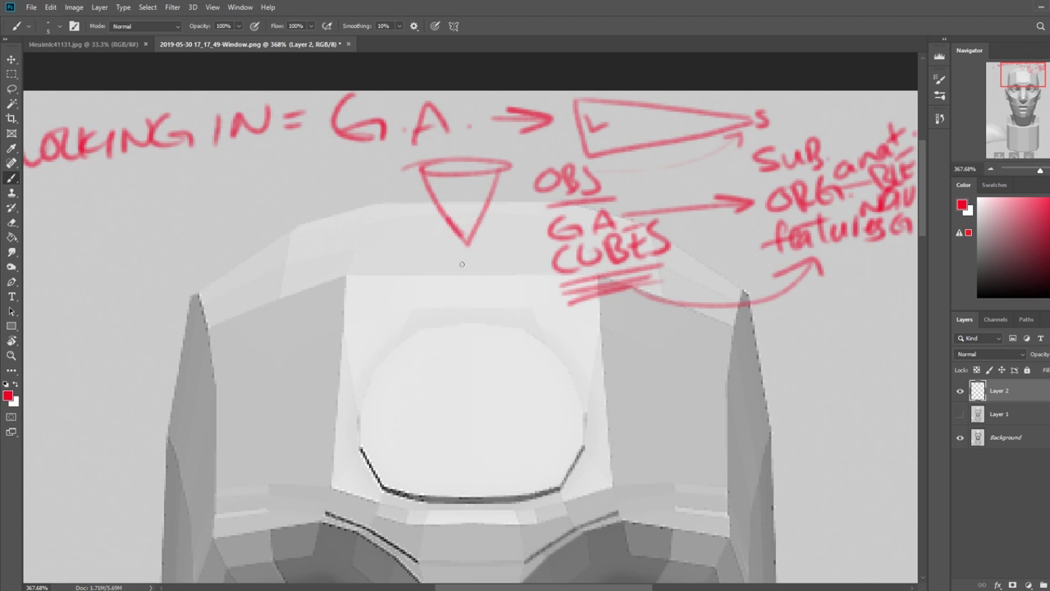
Sketch a red box with top and front faces over the forehead below the cone
mouse_move(418, 269)
mouse_down()
mouse_move(358, 300)
mouse_move(550, 298)
mouse_up()
drag(515, 267, 562, 295)
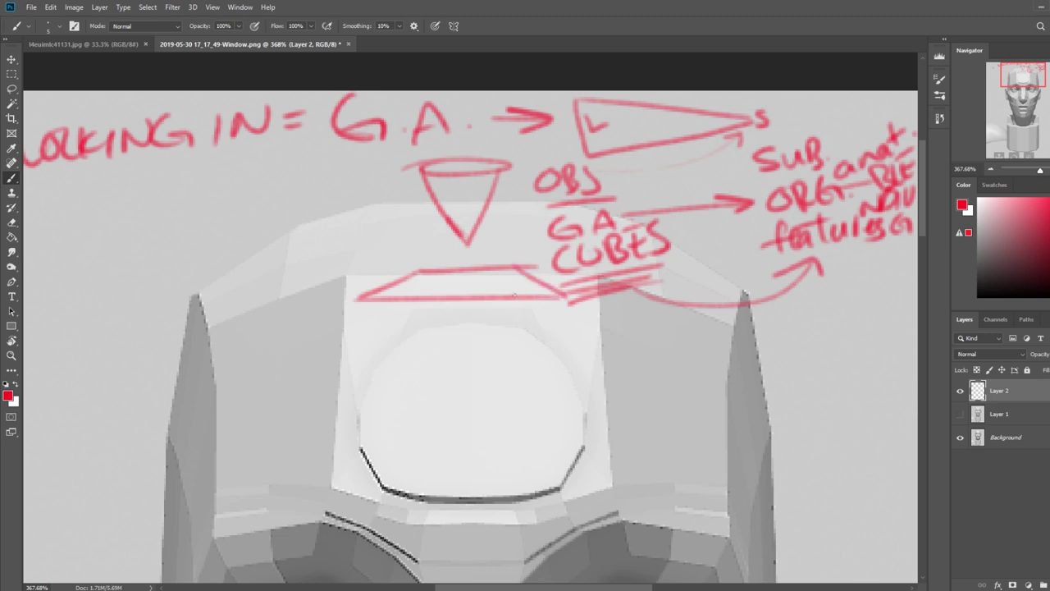
drag(356, 299, 556, 400)
drag(564, 296, 539, 411)
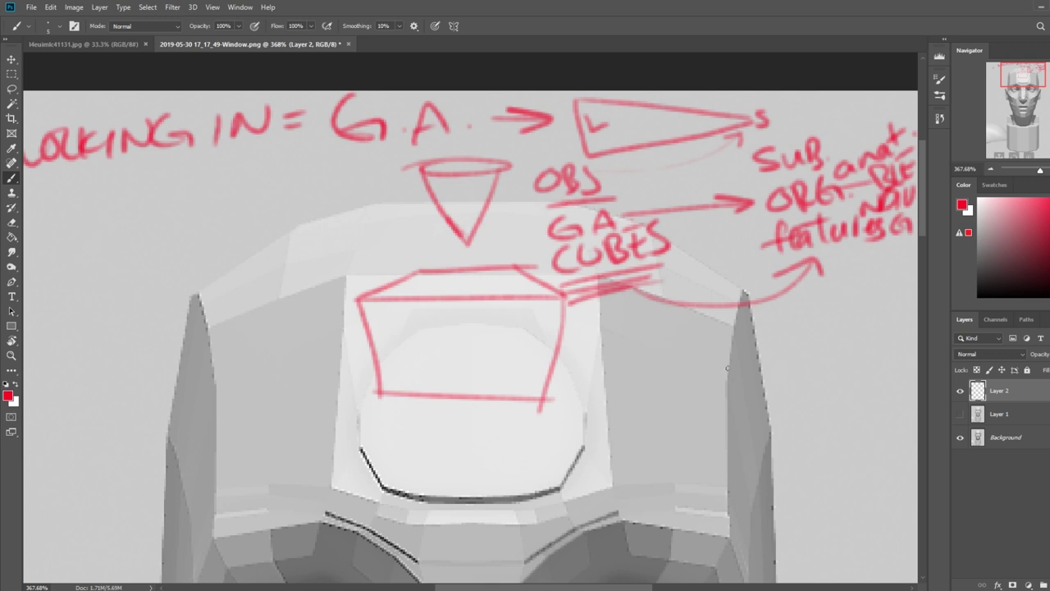
Draw a large curved arrow to the right with a hooked stroke near the box, then fit the document
mouse_move(629, 332)
mouse_down()
mouse_move(822, 350)
mouse_move(881, 293)
mouse_up()
mouse_move(832, 300)
mouse_down()
mouse_move(877, 275)
mouse_move(905, 300)
mouse_up()
drag(680, 328, 612, 369)
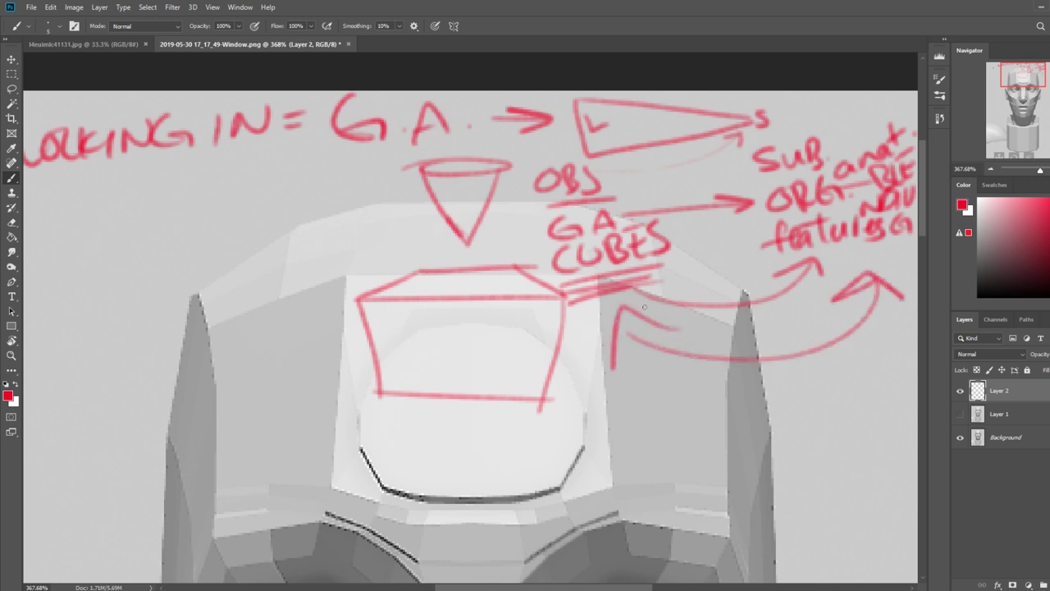
drag(405, 241, 375, 235)
key(ctrl+0)
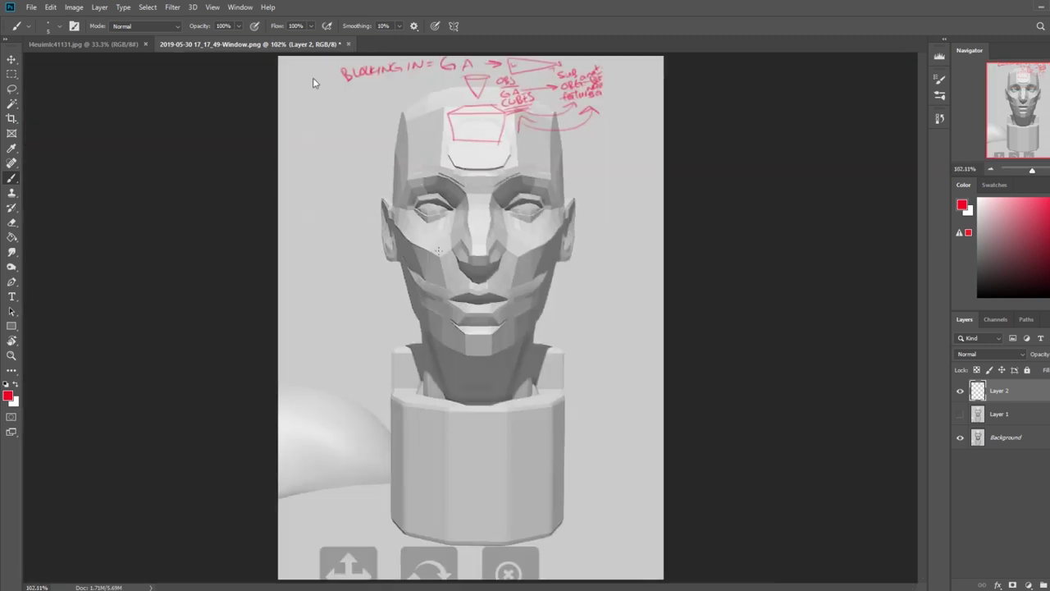
Zoom to 200% on the head top and red notes, then mark a short line on the cube sketch
ctrl+click(451, 241)
mouse_move(587, 167)
mouse_down()
mouse_move(99, 173)
mouse_move(226, 192)
mouse_move(174, 174)
mouse_up()
drag(492, 196, 491, 197)
key(ctrl+z)
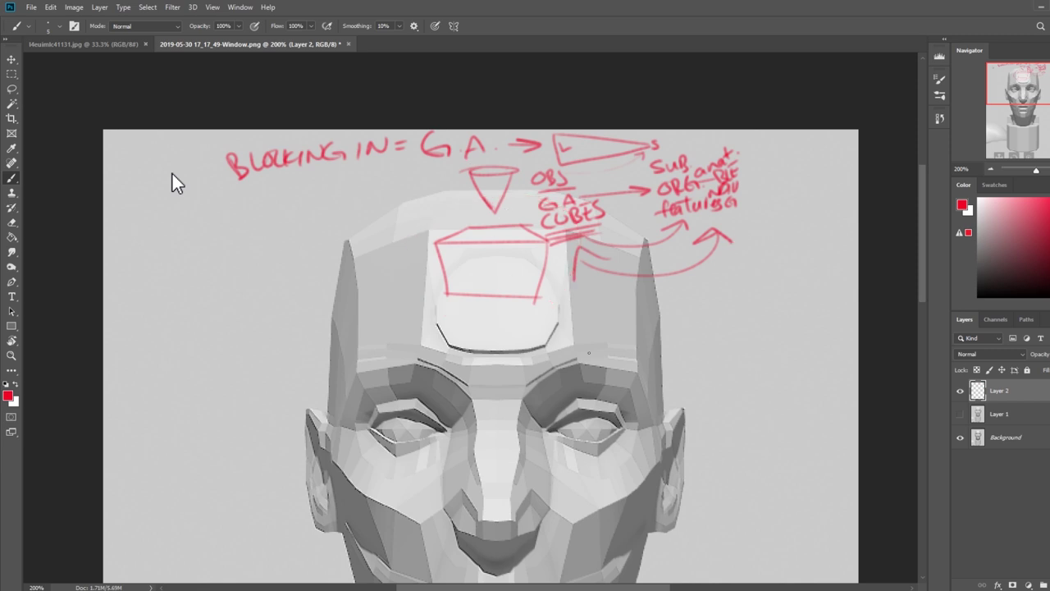
drag(503, 232, 498, 251)
Draw a red arrow extending the triangle's line
key(ctrl+z)
mouse_move(759, 146)
mouse_down()
mouse_move(628, 225)
mouse_move(763, 161)
mouse_up()
key(ctrl+z)
drag(657, 144, 699, 141)
mouse_move(686, 135)
mouse_down()
mouse_move(700, 141)
mouse_move(681, 146)
mouse_up()
Sketch trial boxes, arcs and faceted marks beside the red circle at top right
mouse_move(802, 139)
mouse_down()
mouse_move(796, 162)
mouse_move(832, 154)
mouse_move(798, 172)
mouse_move(787, 152)
mouse_move(844, 152)
mouse_move(830, 141)
mouse_move(776, 164)
mouse_move(770, 146)
mouse_up()
drag(756, 210, 771, 271)
mouse_move(810, 215)
mouse_down()
mouse_move(784, 248)
mouse_move(800, 264)
mouse_up()
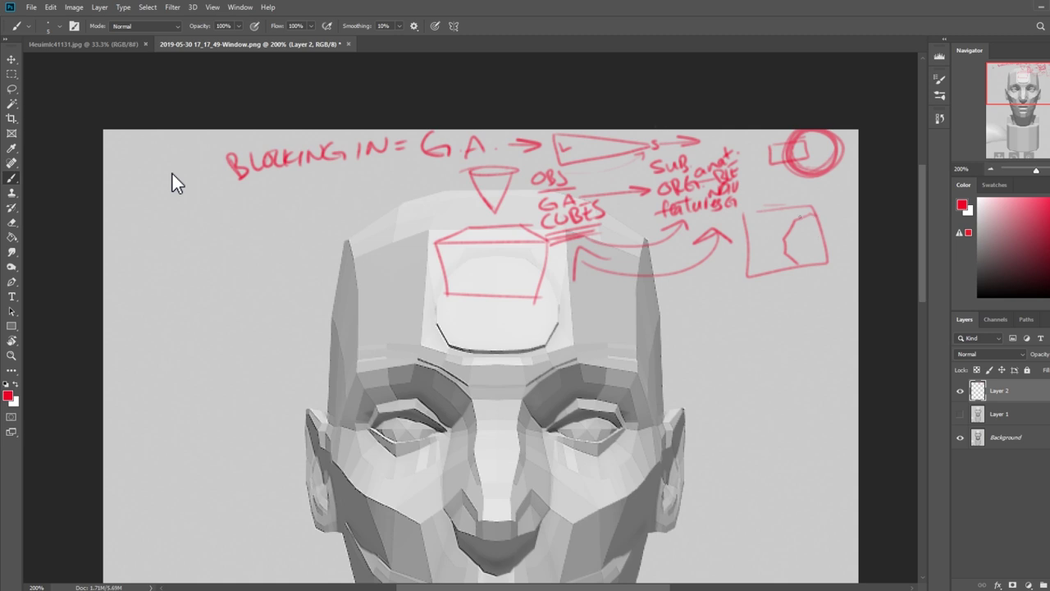
drag(829, 200, 830, 211)
drag(828, 172, 770, 174)
drag(749, 211, 771, 206)
drag(781, 146, 793, 156)
mouse_move(788, 237)
mouse_down()
mouse_move(808, 237)
mouse_move(789, 249)
mouse_up()
mouse_move(802, 234)
mouse_down()
mouse_move(799, 262)
mouse_move(806, 252)
mouse_up()
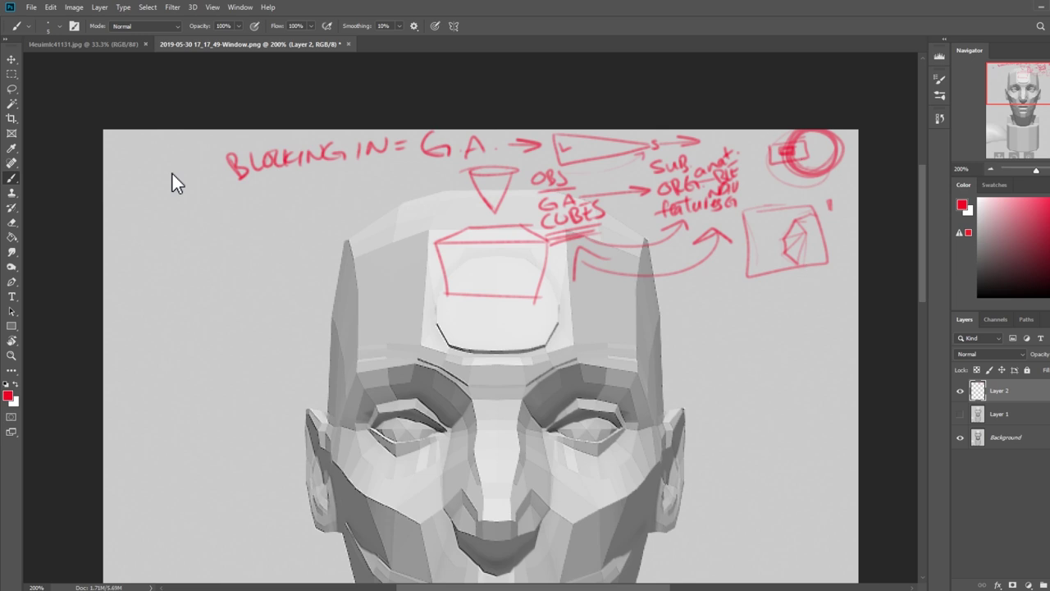
Sketch a hatched curved bar at right, then undo it and the box strokes
drag(827, 281, 718, 345)
drag(849, 297, 730, 386)
drag(707, 345, 747, 398)
drag(819, 281, 845, 297)
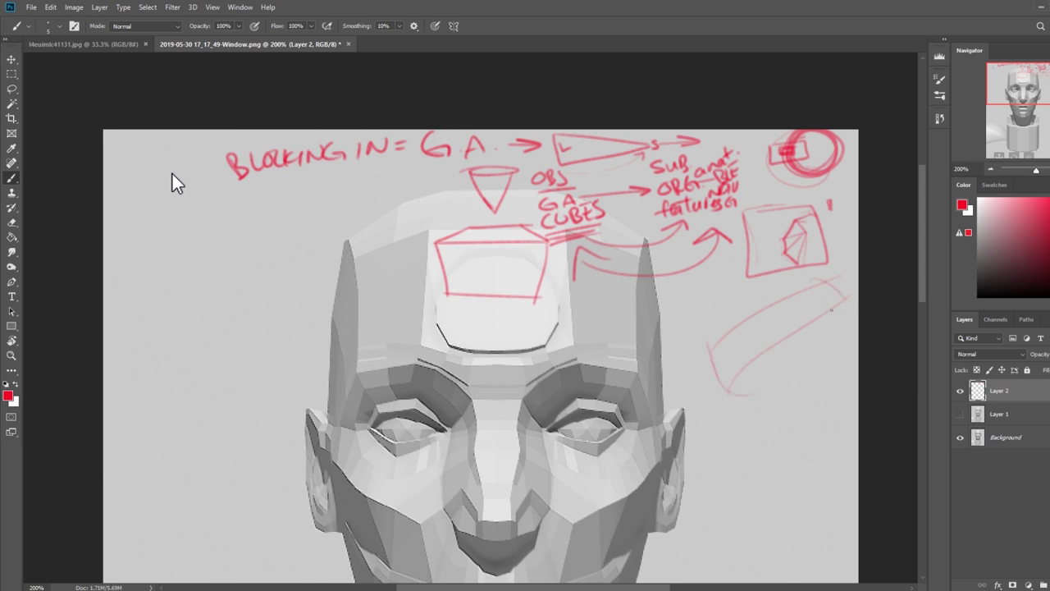
mouse_move(808, 333)
mouse_down()
mouse_move(794, 379)
mouse_move(800, 373)
mouse_move(781, 386)
mouse_move(767, 379)
mouse_up()
key(ctrl+z)
key(ctrl+z)
key(ctrl+z)
key(ctrl+z)
key(ctrl+z)
key(ctrl+z)
key(ctrl+z)
key(ctrl+z)
key(ctrl+z)
key(ctrl+z)
key(ctrl+z)
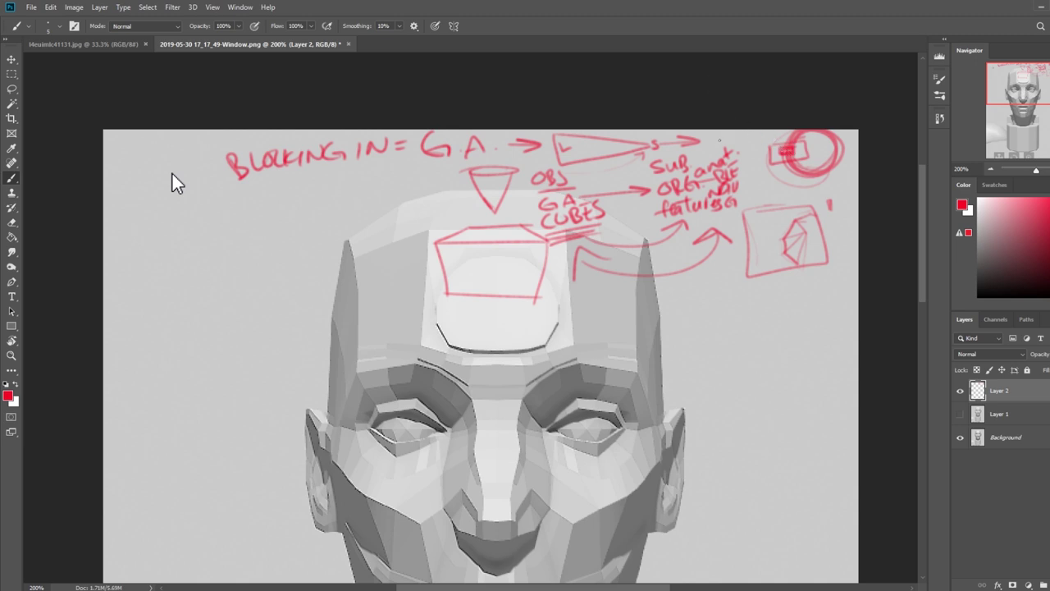
key(ctrl+z)
key(ctrl+z)
key(ctrl+z)
key(ctrl+z)
key(ctrl+z)
key(ctrl+z)
key(ctrl+z)
key(ctrl+z)
key(ctrl+z)
key(ctrl+z)
key(ctrl+z)
key(ctrl+z)
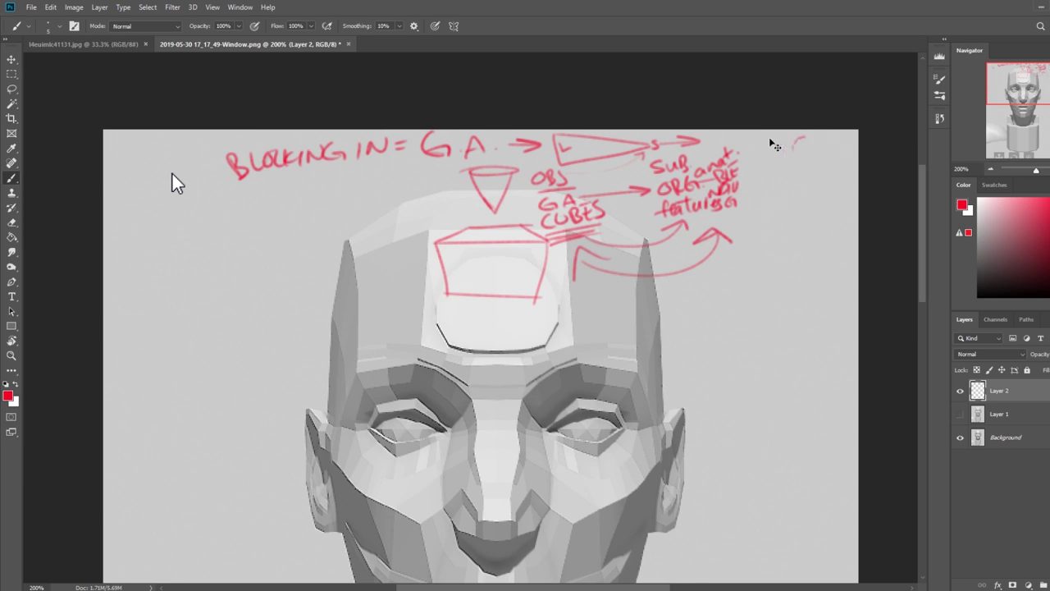
Sketch a nested box doodle at the top right of the notes
key(ctrl+z)
mouse_move(834, 136)
mouse_down()
mouse_move(782, 148)
mouse_move(793, 175)
mouse_move(828, 151)
mouse_move(792, 156)
mouse_up()
mouse_move(793, 157)
mouse_down()
mouse_move(811, 186)
mouse_move(850, 179)
mouse_move(809, 164)
mouse_move(838, 175)
mouse_up()
mouse_move(835, 154)
mouse_down()
mouse_move(837, 167)
mouse_move(820, 160)
mouse_up()
drag(825, 155, 832, 164)
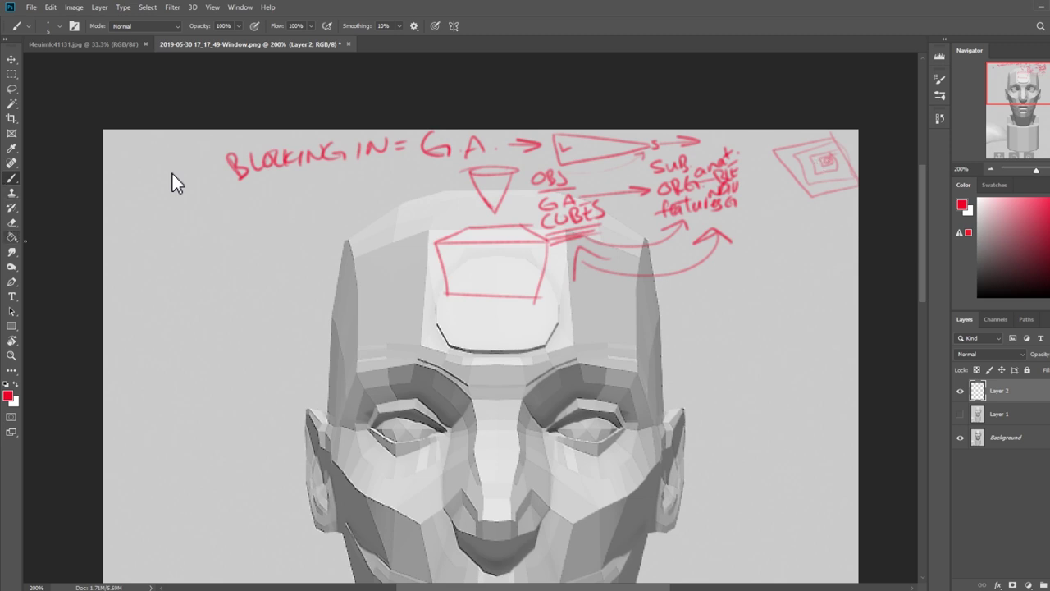
Smudge and remove the nested box, then sample the canvas's light grey for the Brush
click(12, 252)
mouse_move(809, 184)
mouse_down()
mouse_move(820, 168)
mouse_move(808, 176)
mouse_move(821, 186)
mouse_move(834, 180)
mouse_move(801, 190)
mouse_up()
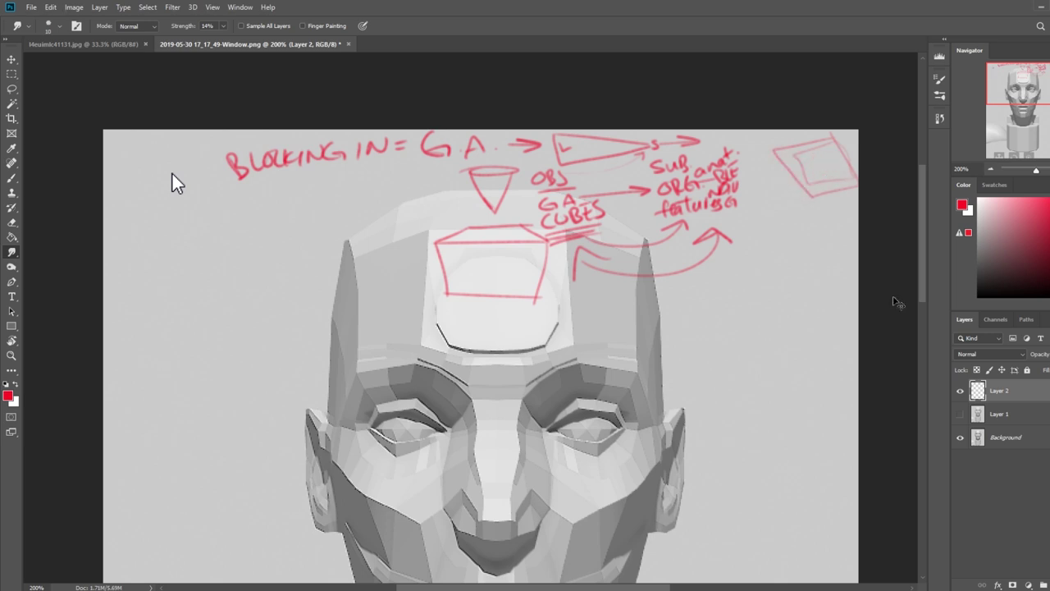
key(ctrl+z)
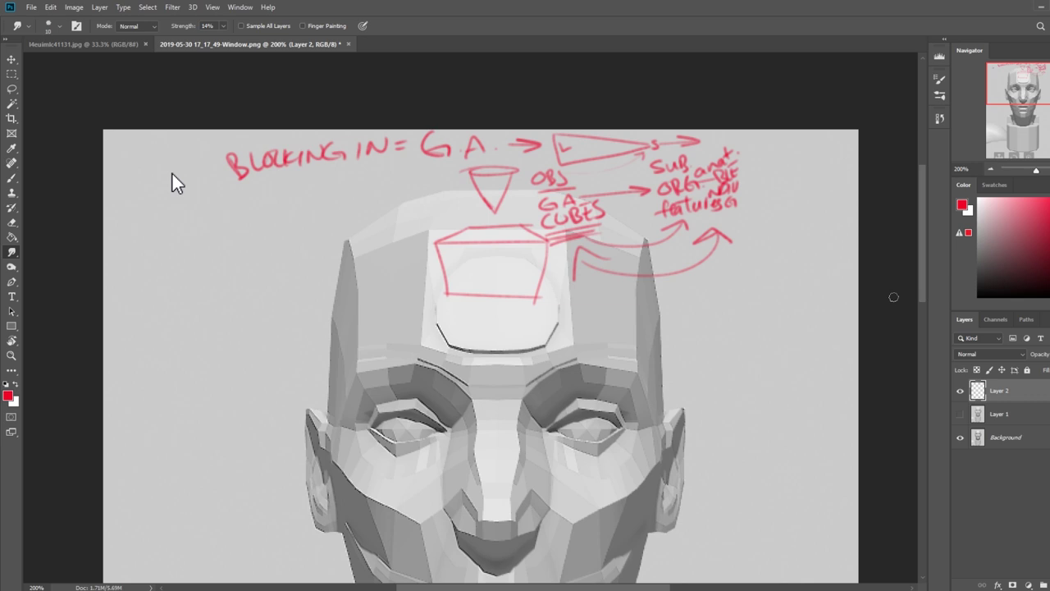
key(b)
alt+click(172, 182)
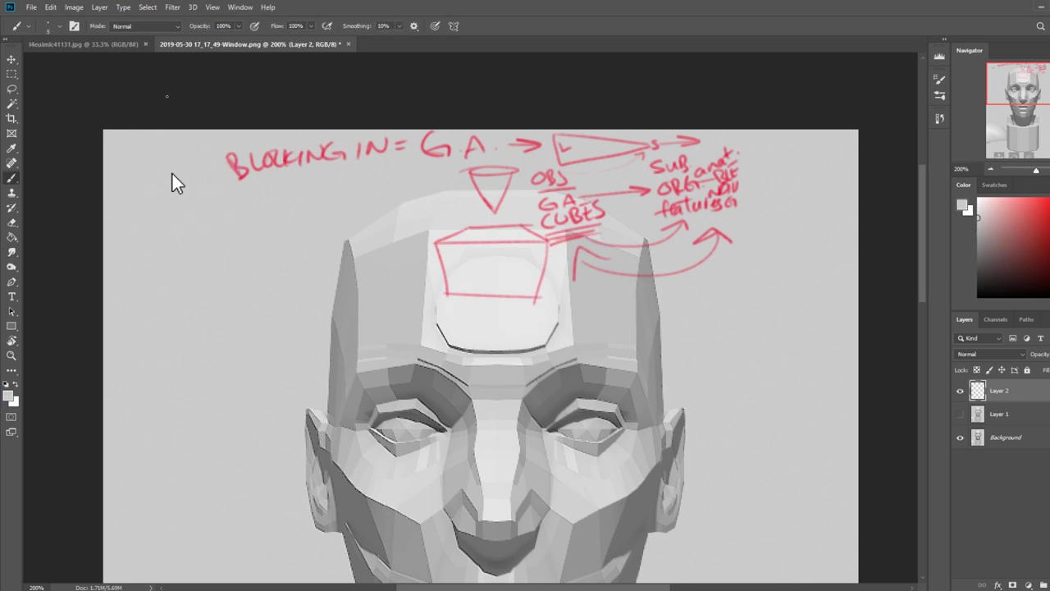
Set brush size to 60, hide Layer 2's red notes, show Layer 1's smooth head, fit to screen
key(bracketright)
key(bracketright)
key(bracketright)
key(bracketright)
key(bracketright)
key(bracketright)
key(bracketright)
key(bracketright)
key(bracketright)
key(bracketright)
key(bracketright)
key(bracketright)
key(bracketright)
key(bracketright)
click(960, 390)
click(960, 413)
key(ctrl+0)
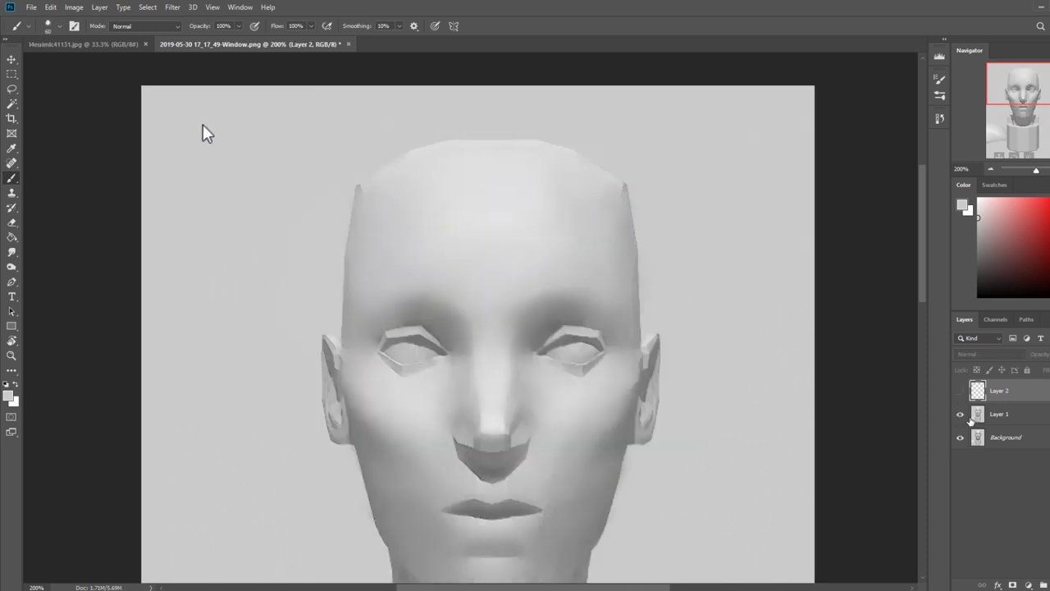
key(alt+bracketleft)
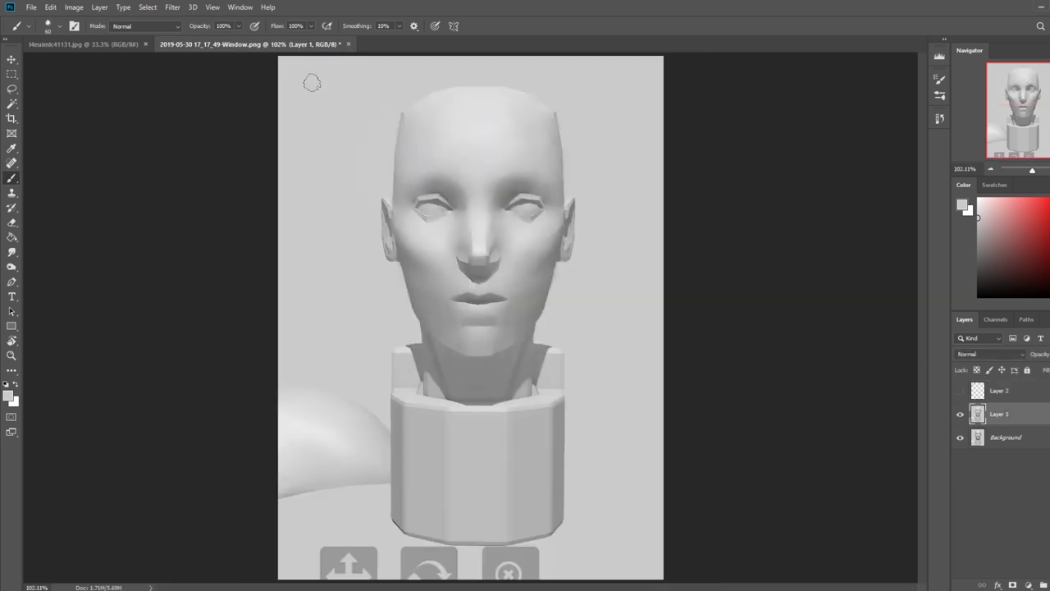
Hide the smooth head and sample the light canvas grey on the Background layer
click(960, 414)
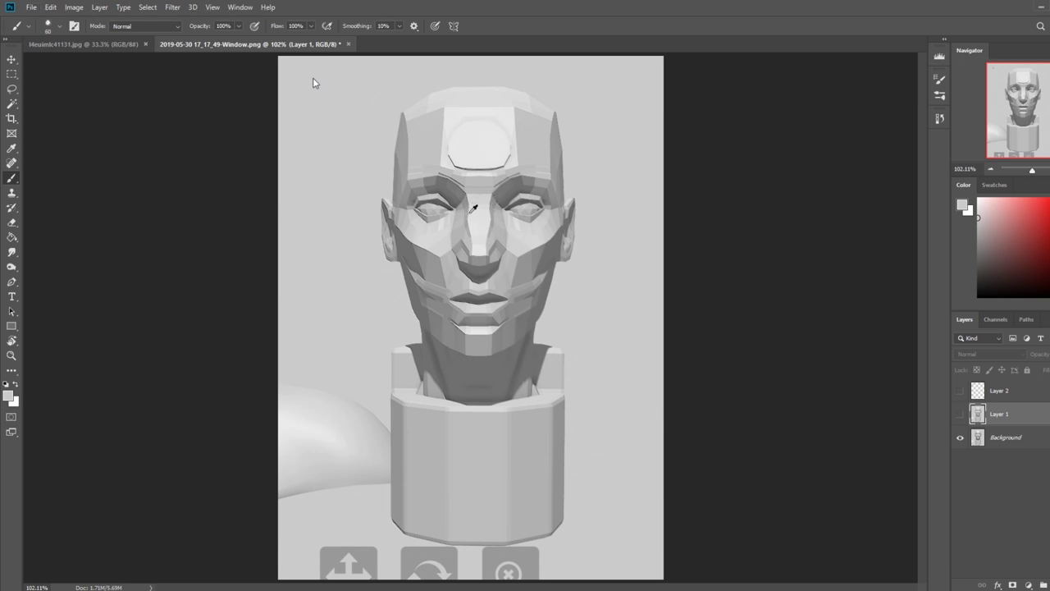
alt+click(499, 242)
key(alt+bracketleft)
alt+click(313, 77)
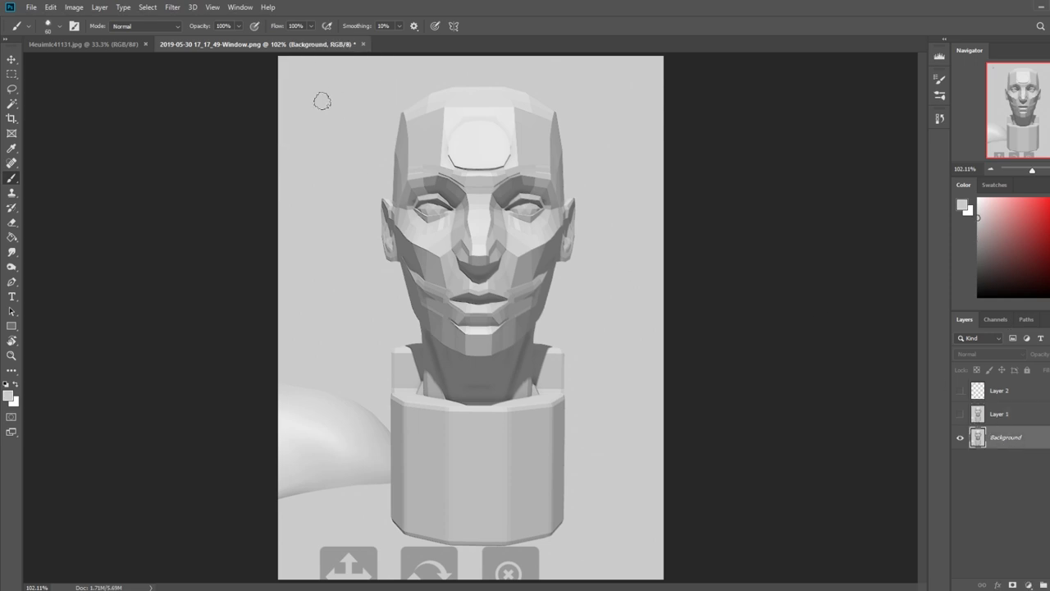
Toggle Layer 1's smooth head on and off repeatedly to compare with the planar head
click(960, 414)
click(962, 416)
click(963, 417)
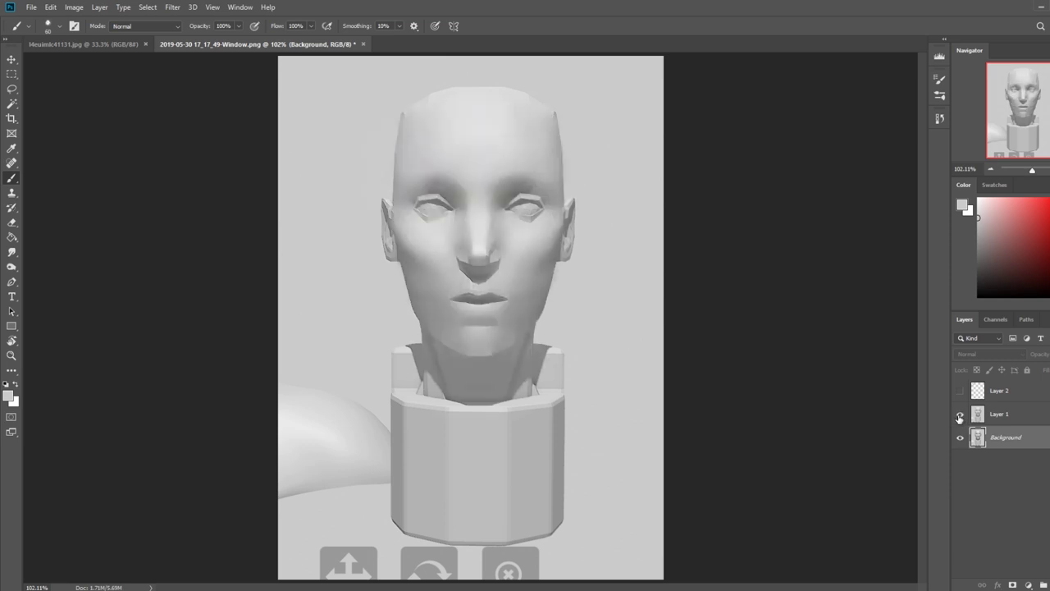
click(960, 416)
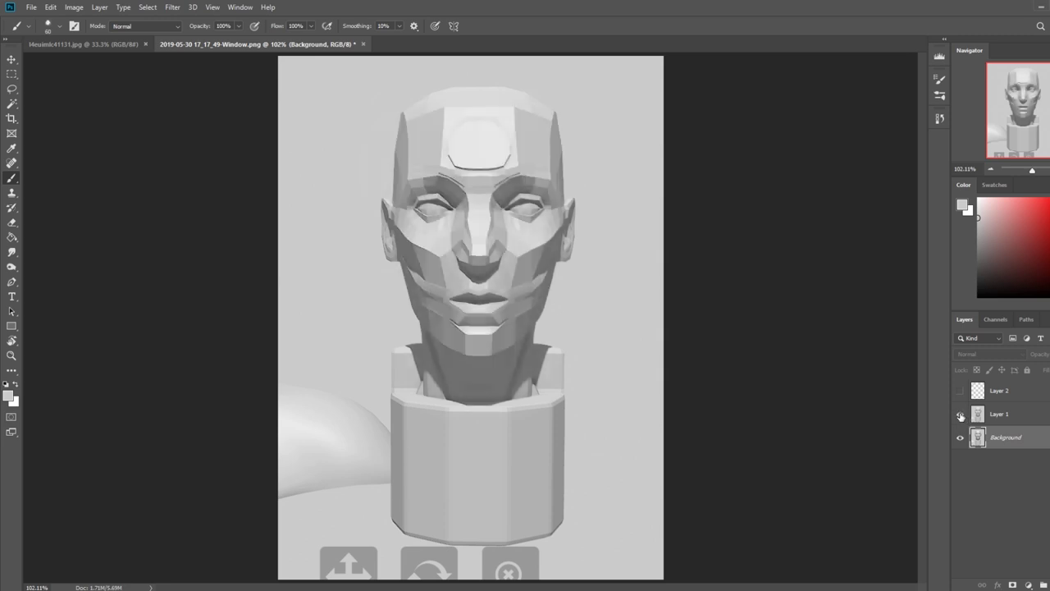
click(961, 417)
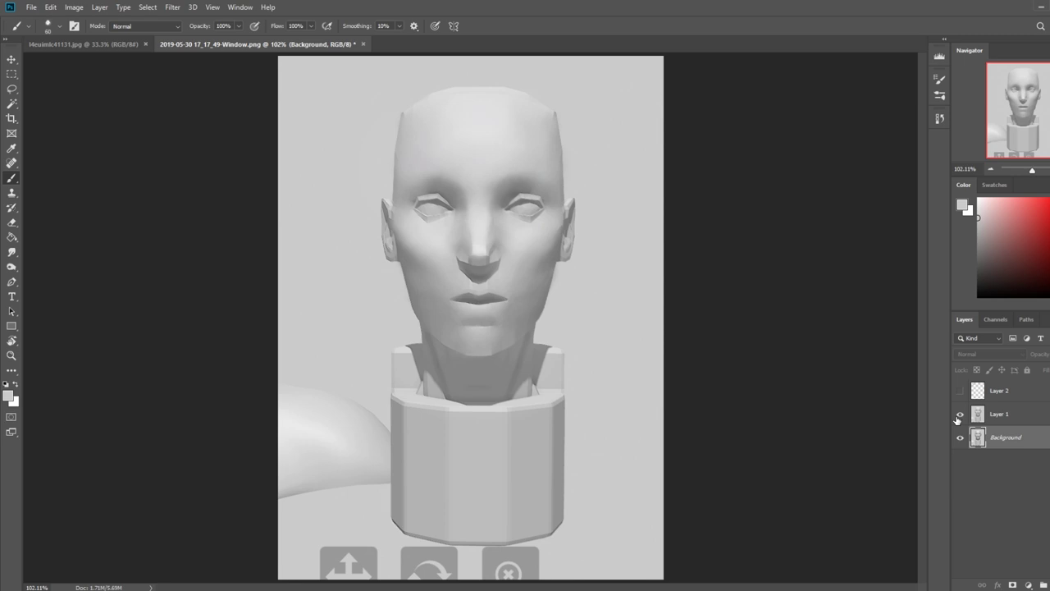
click(961, 415)
click(960, 416)
click(963, 207)
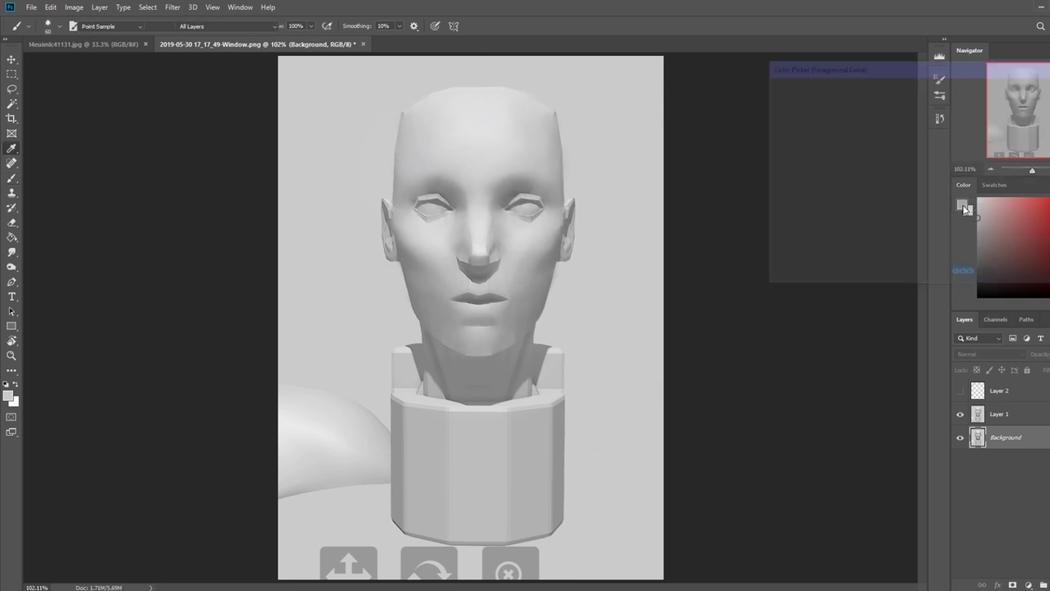
Sample greys from the head in the Color Picker and confirm a mid grey near 989897
click(541, 115)
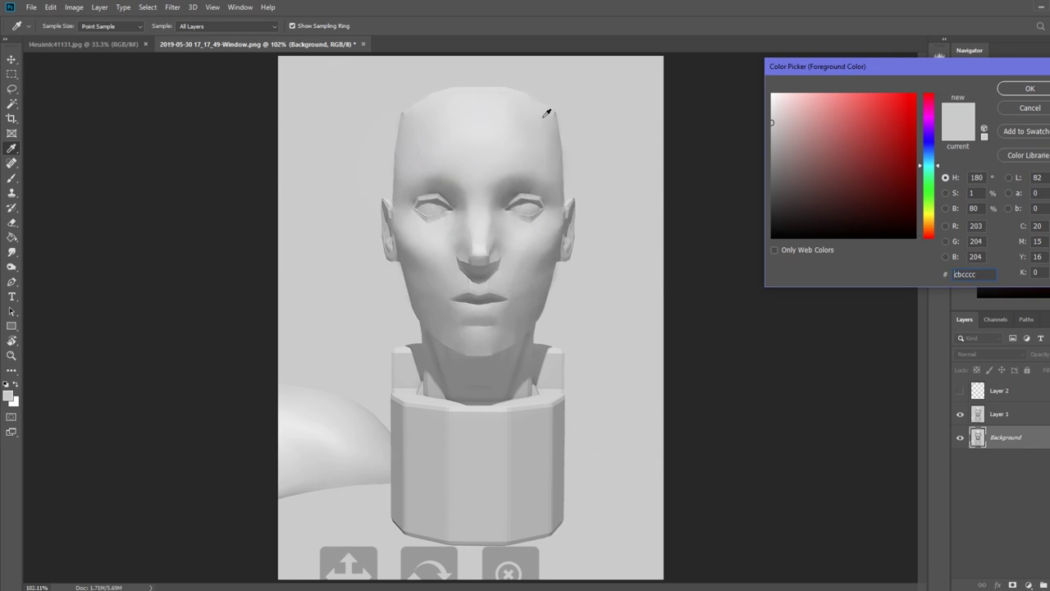
click(527, 309)
click(541, 312)
click(513, 331)
click(537, 176)
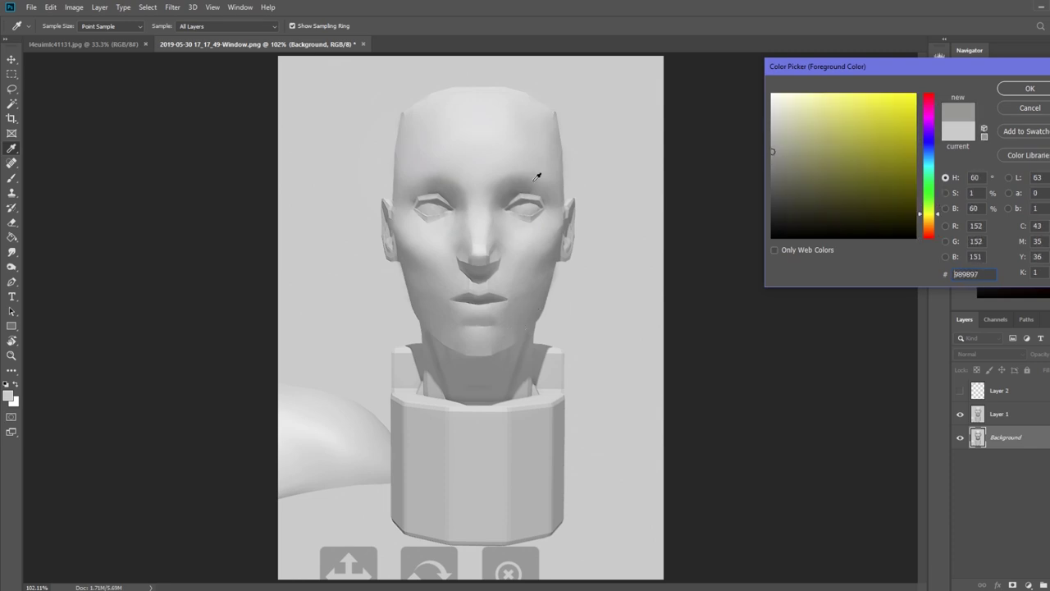
click(534, 110)
click(539, 111)
key(Return)
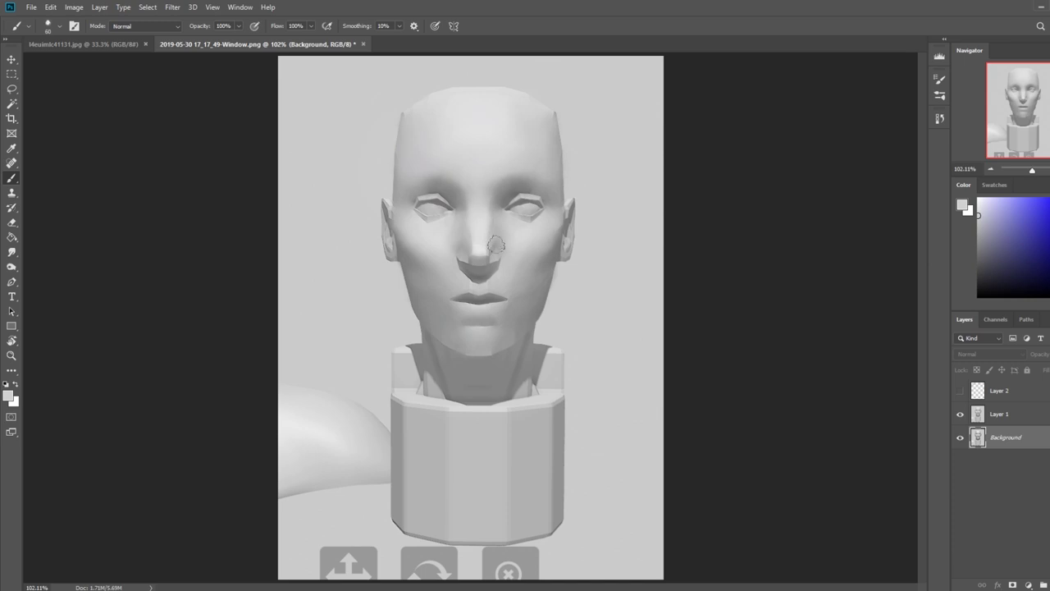
Choose a flat brush preset and make Layer 1 the working layer
right_click(495, 244)
click(636, 407)
click(999, 413)
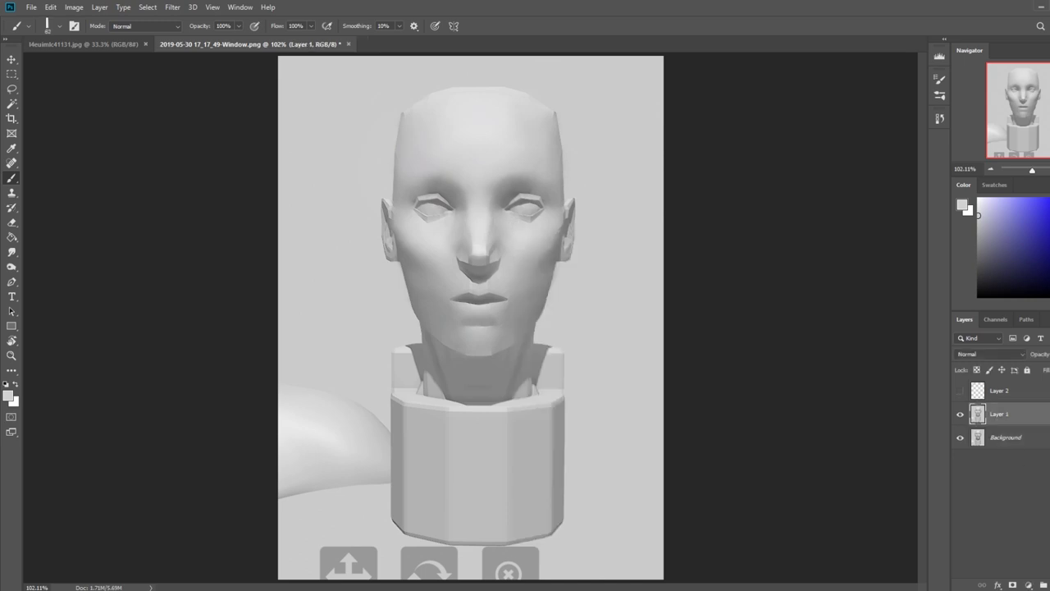
Add Layer 3 and paint trial flat grey planes across the chin and forehead
click(1029, 585)
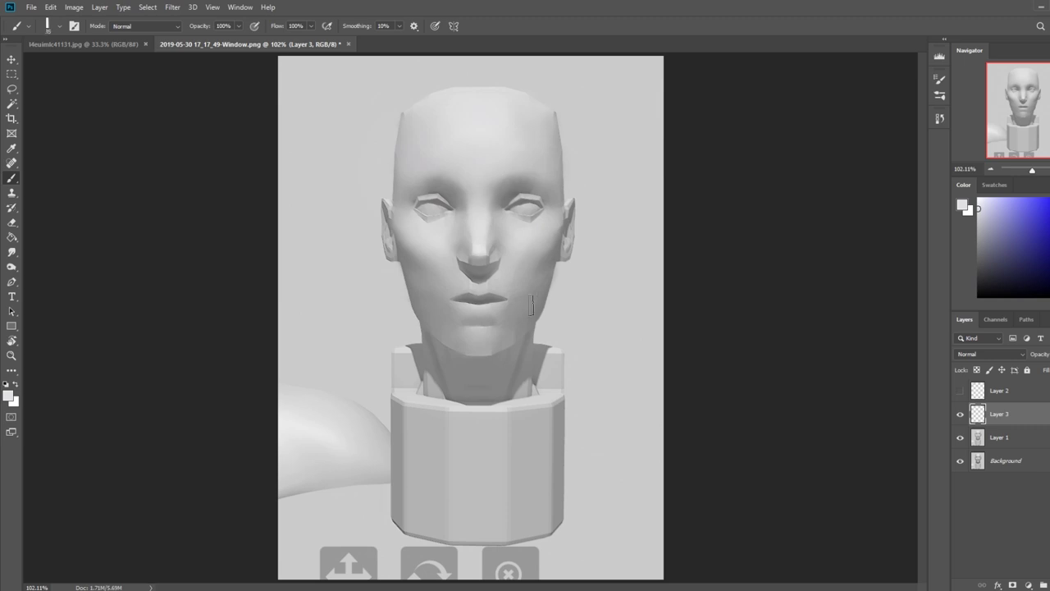
drag(531, 302, 498, 326)
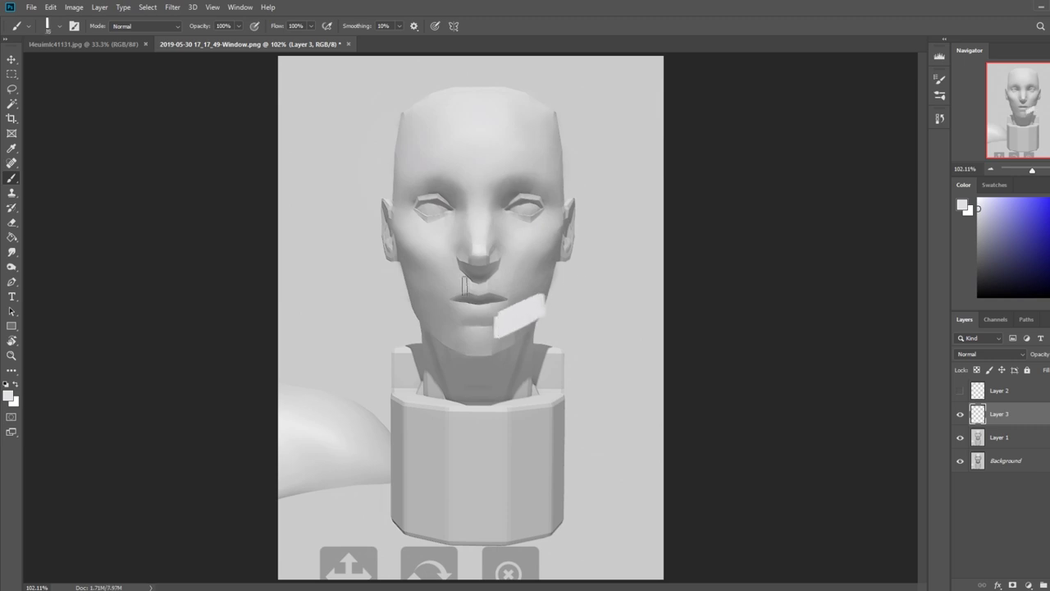
alt+click(447, 312)
drag(540, 116, 493, 119)
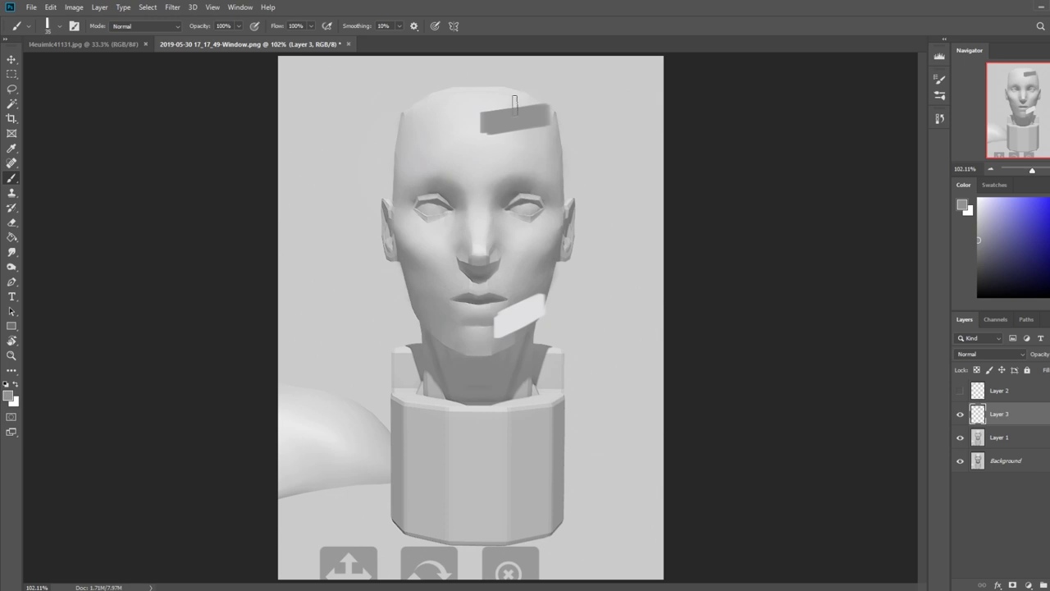
Repaint the forehead wider, add cheek and left-forehead planes, then undo the trial strokes
mouse_move(551, 111)
mouse_down()
mouse_move(470, 129)
mouse_move(562, 115)
mouse_up()
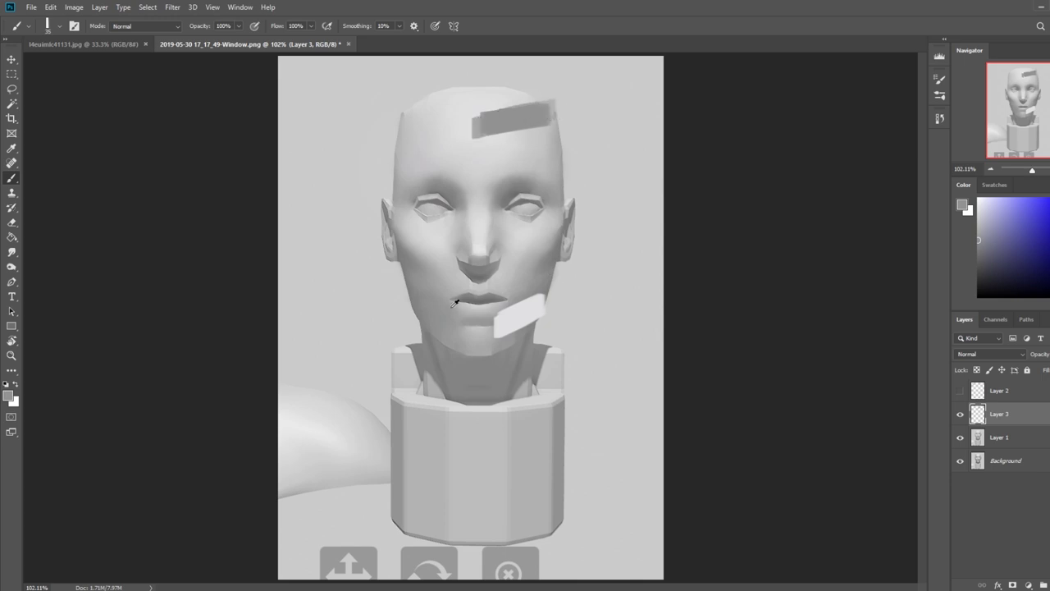
alt+click(454, 107)
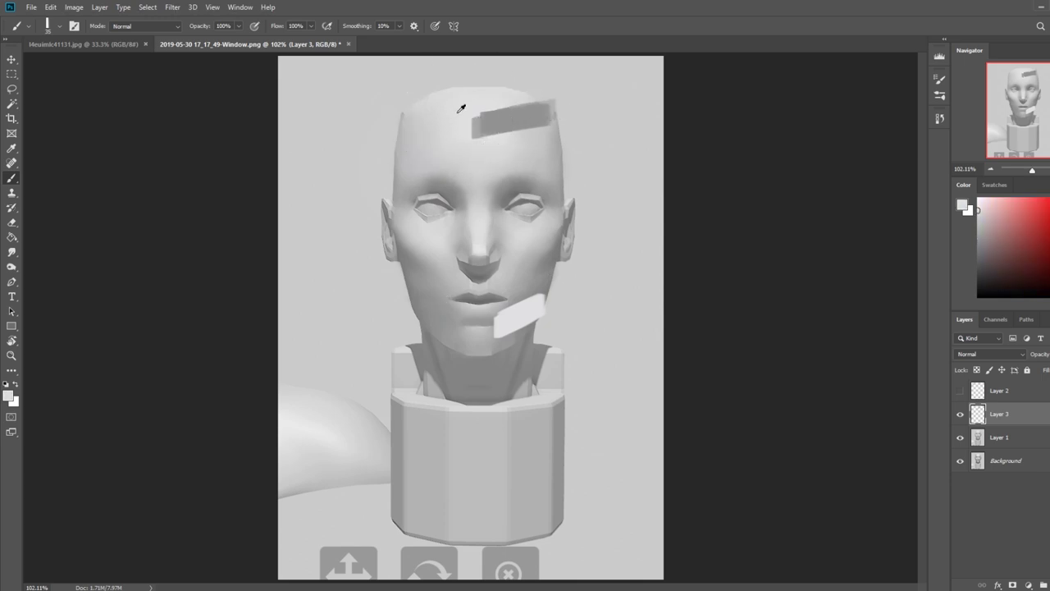
mouse_move(411, 287)
mouse_down()
mouse_move(459, 315)
mouse_move(428, 302)
mouse_up()
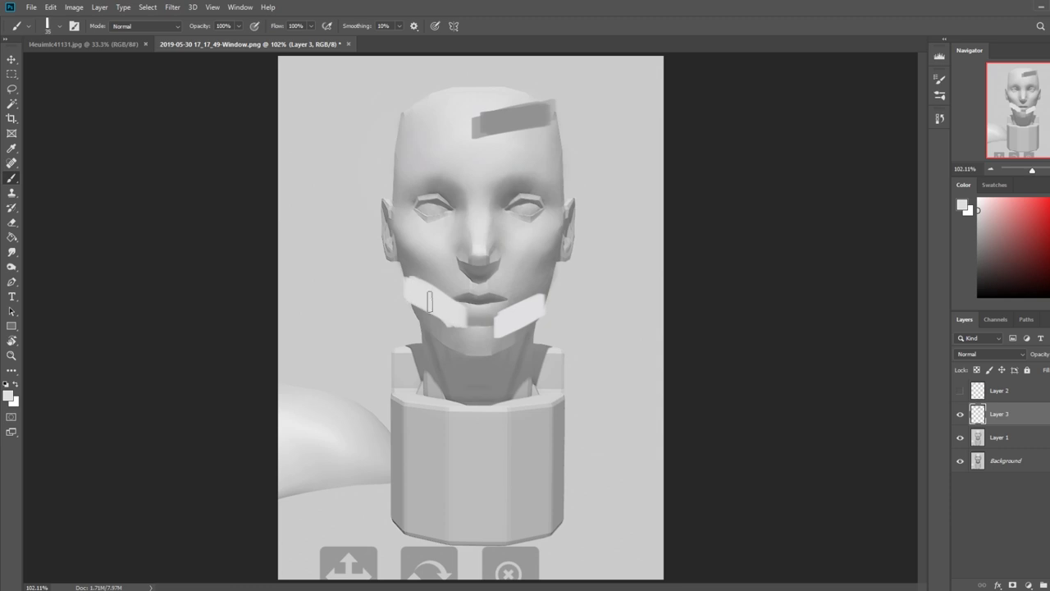
alt+click(509, 331)
mouse_move(446, 107)
mouse_down()
mouse_move(443, 125)
mouse_move(414, 133)
mouse_move(458, 124)
mouse_up()
key(ctrl+z)
key(ctrl+z)
key(ctrl+z)
key(ctrl+z)
key(ctrl+z)
key(ctrl+z)
key(ctrl+z)
key(ctrl+z)
key(ctrl+z)
key(ctrl+z)
key(ctrl+z)
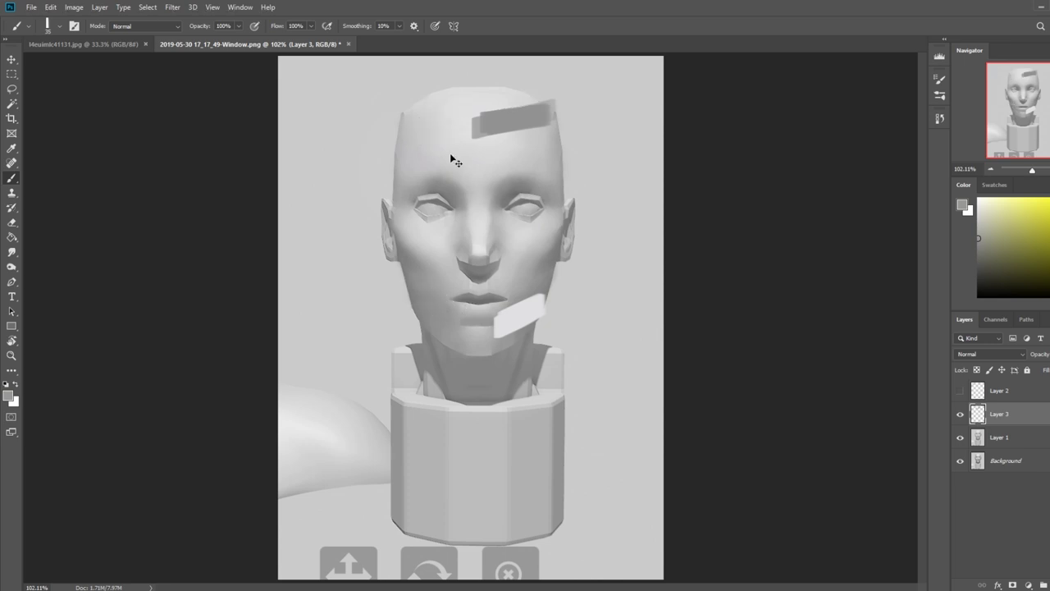
key(ctrl+z)
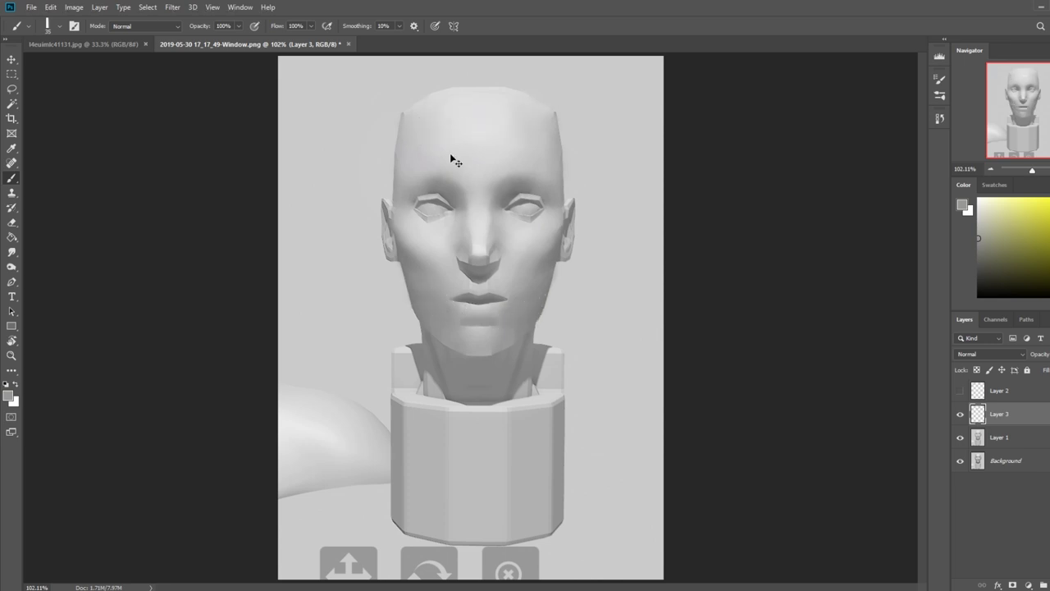
key(ctrl+Tab)
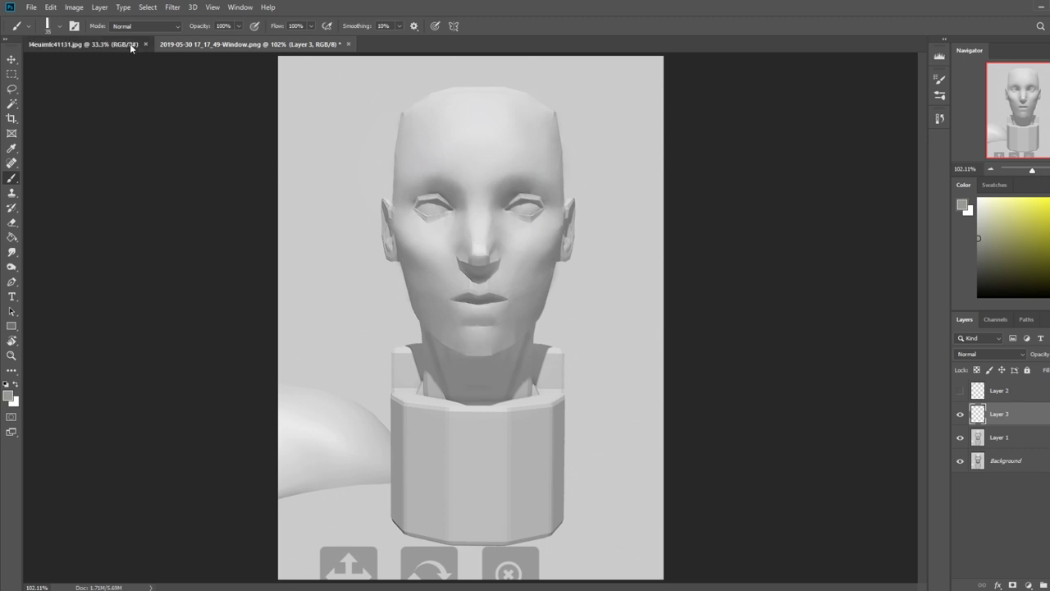
Crop the bottom off the face painting
key(c)
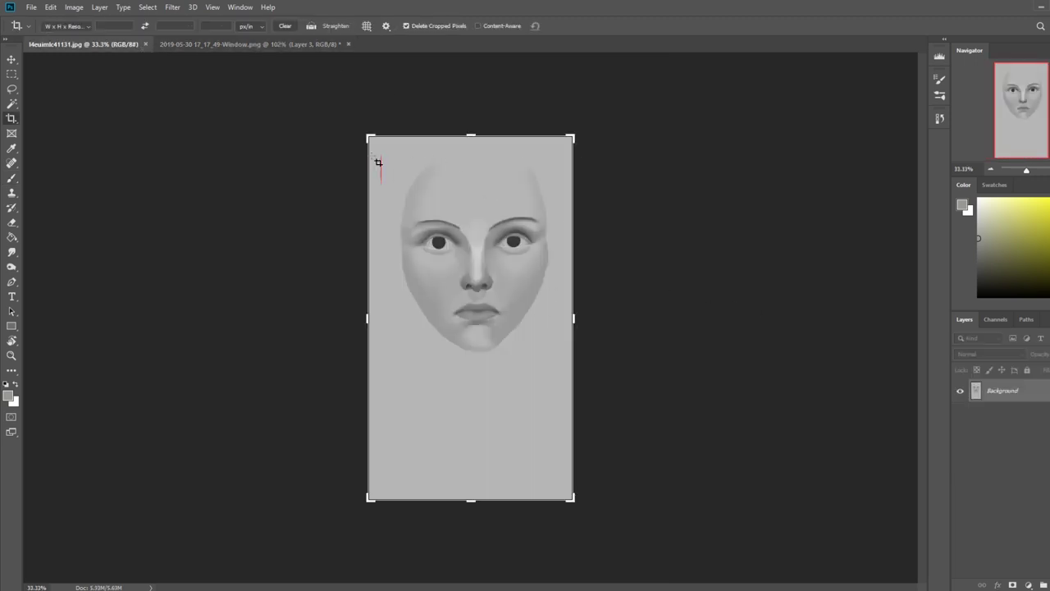
drag(470, 500, 471, 447)
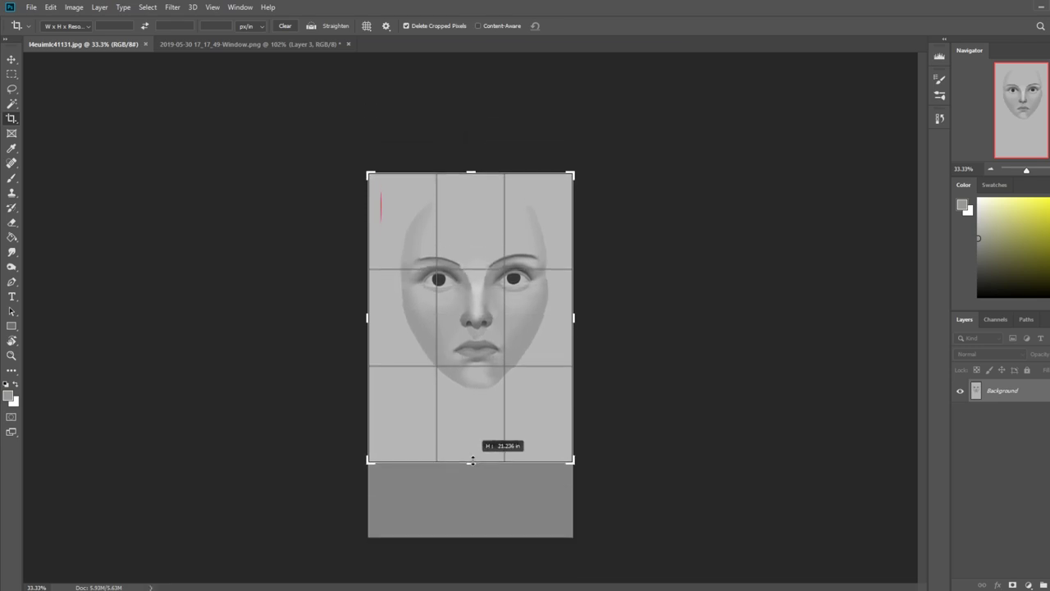
key(Return)
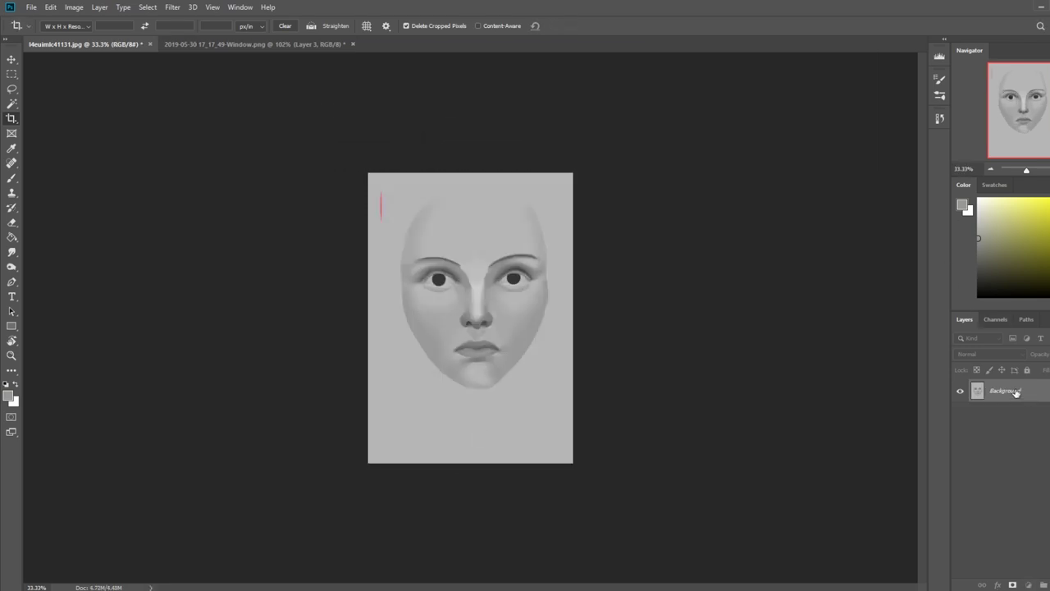
Convert Background to Layer 0, scale it to about 95%, and add a new layer beneath it
double_click(1032, 392)
click(628, 183)
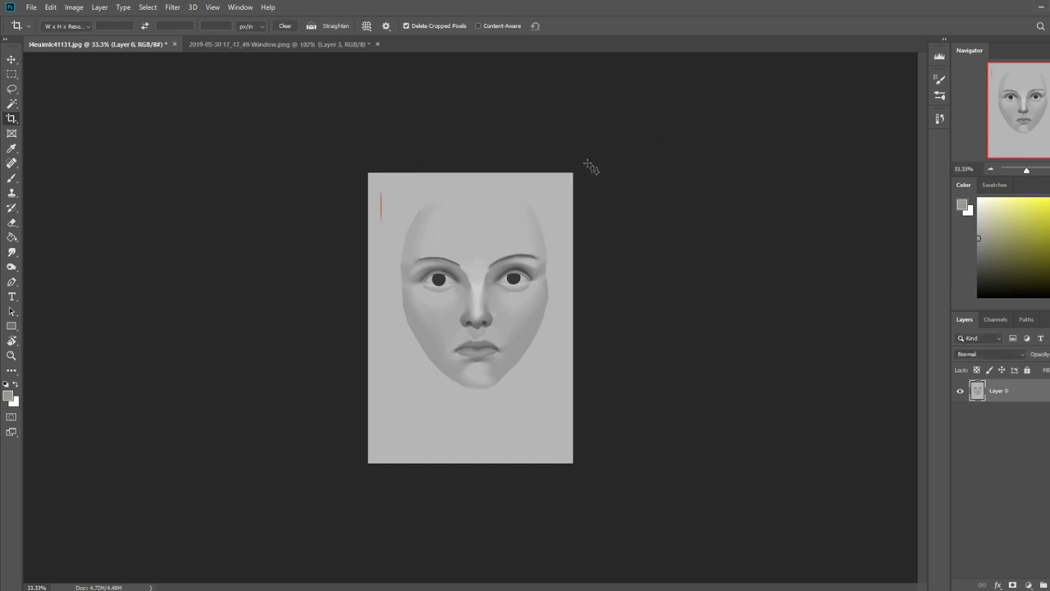
key(v)
drag(526, 291, 520, 309)
drag(573, 191, 562, 205)
drag(502, 320, 505, 310)
click(523, 25)
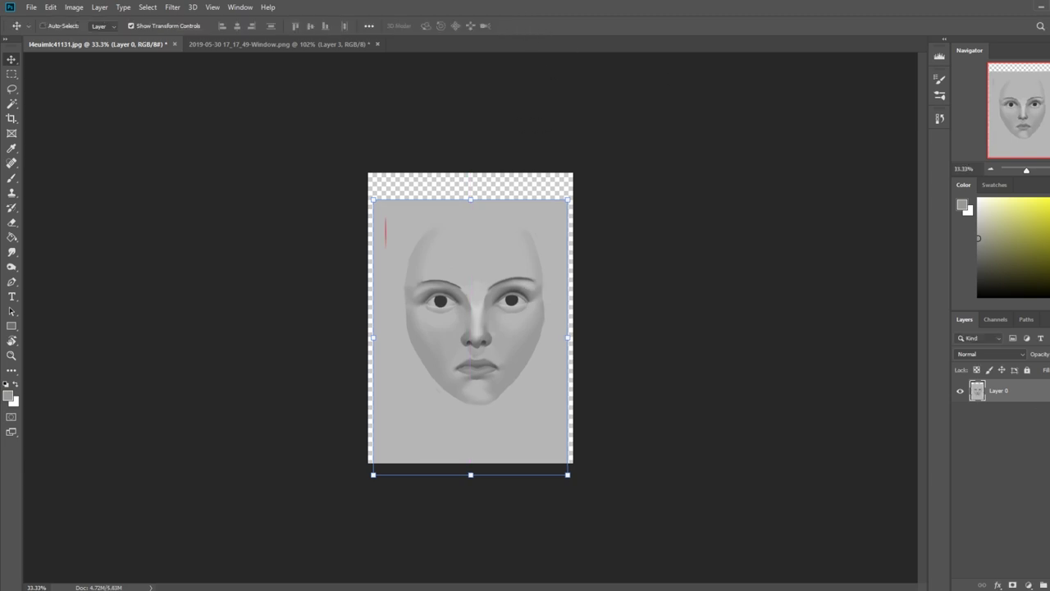
key(ctrl+shift+alt+n)
drag(1018, 394, 997, 420)
Fill the new Layer 1 with grey and check it behind Layer 0
key(g)
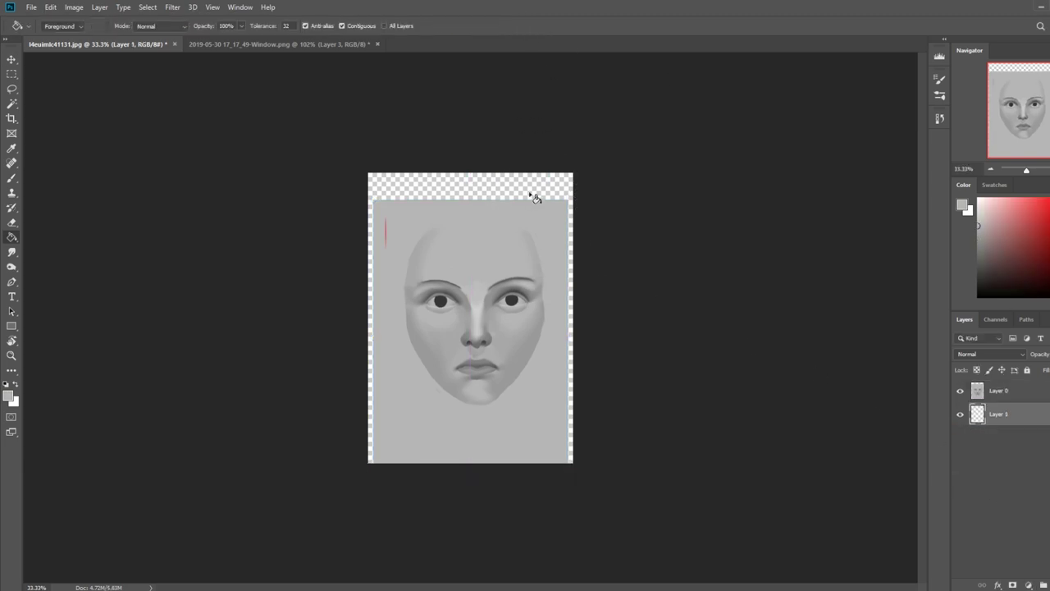
click(534, 198)
click(1007, 392)
click(960, 391)
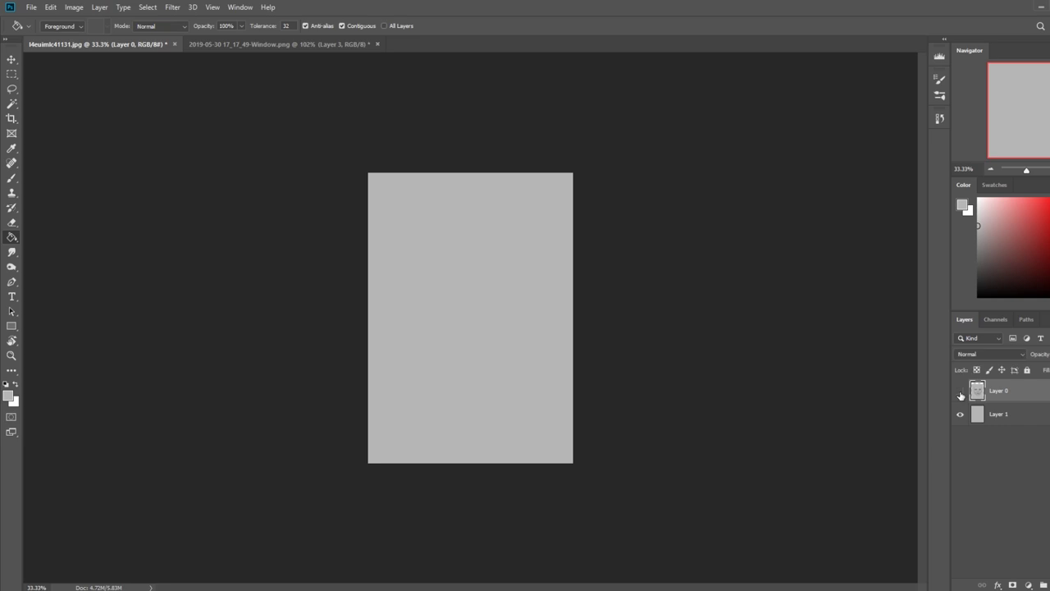
click(961, 391)
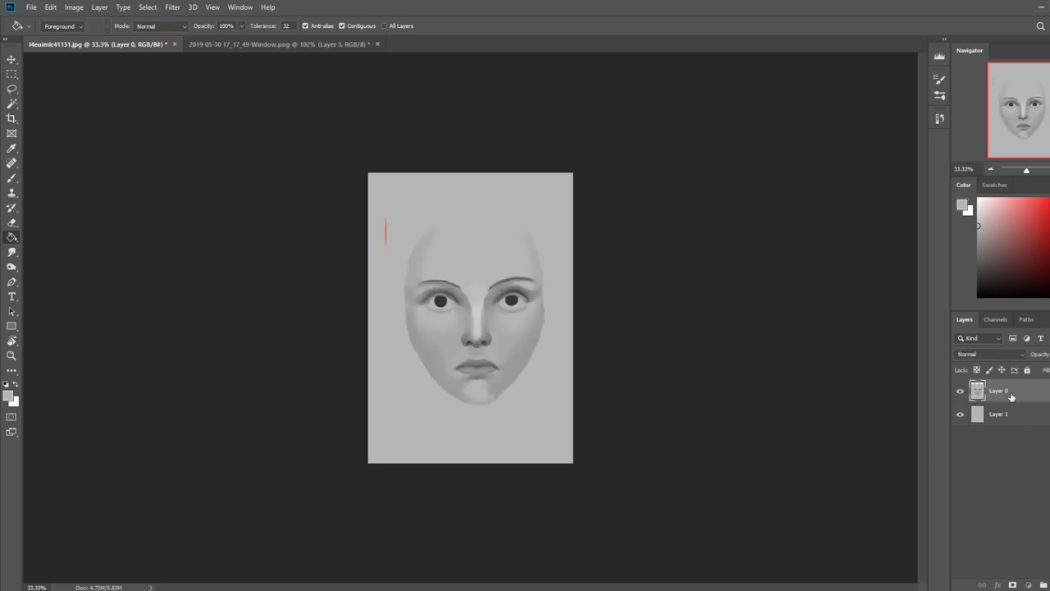
Magic Wand the grey around the face, then Lasso-trim the selection to the face outline
click(14, 107)
click(567, 379)
key(l)
right_click(9, 93)
click(98, 91)
drag(419, 238, 430, 231)
drag(461, 315, 461, 316)
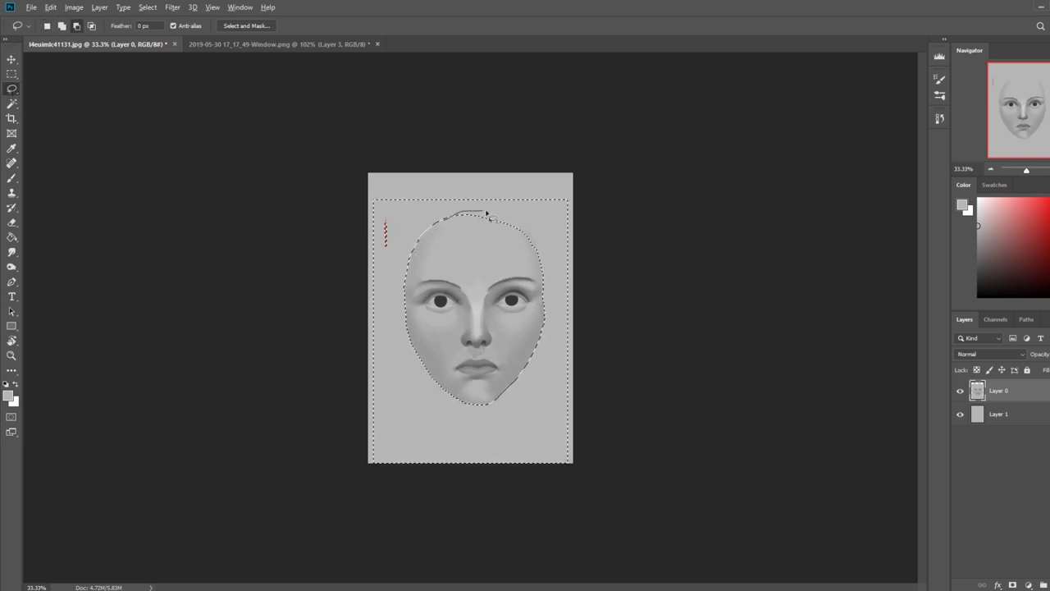
mouse_move(539, 275)
mouse_down()
mouse_move(455, 213)
mouse_move(437, 225)
mouse_up()
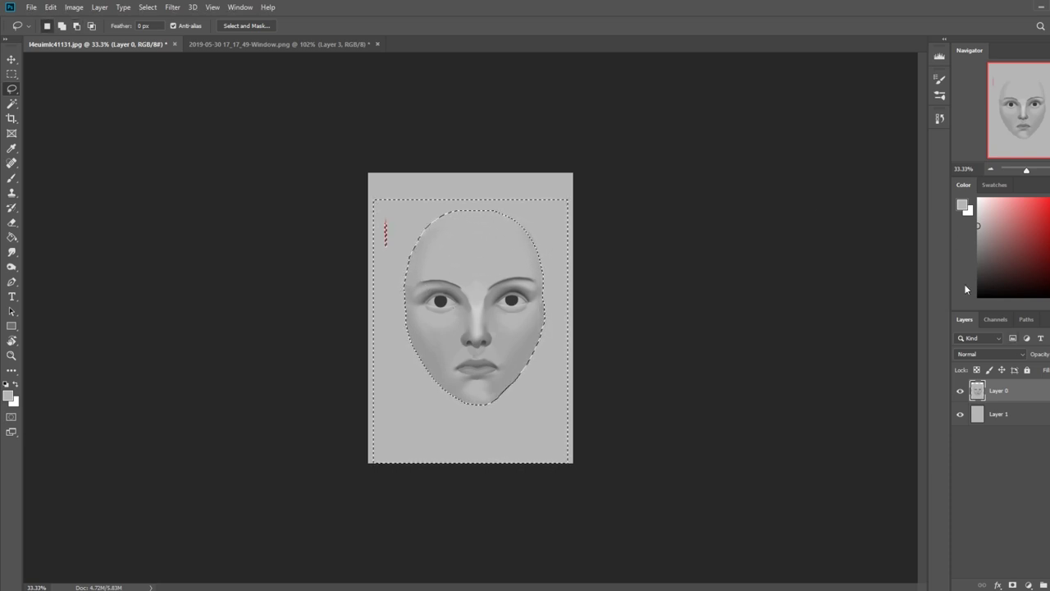
Deselect, then Select Inverse and select the grey background Layer 1
key(m)
right_click(410, 275)
click(433, 280)
key(l)
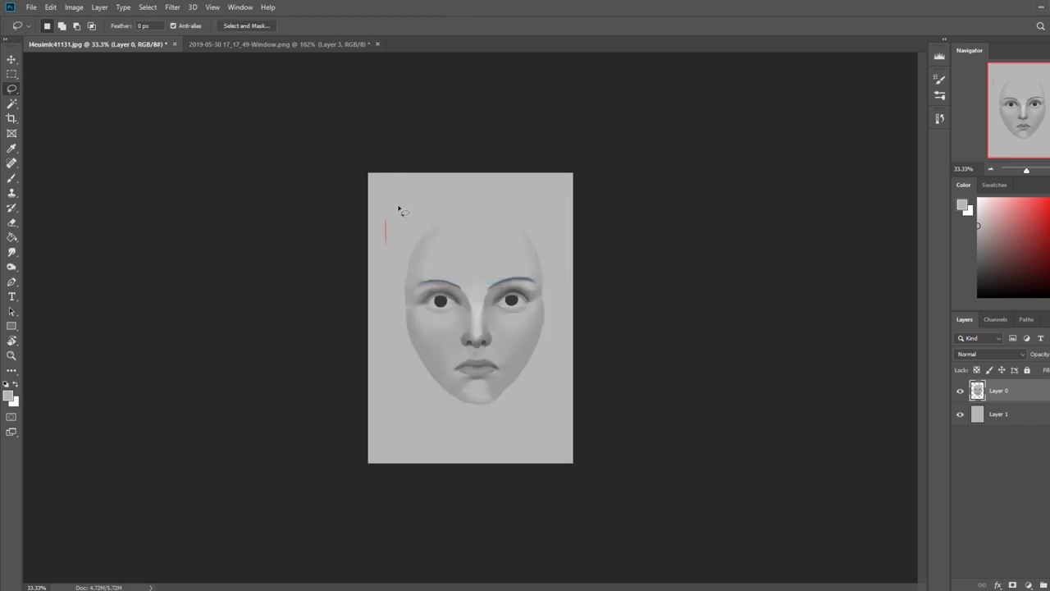
key(m)
right_click(395, 278)
click(432, 291)
click(1021, 422)
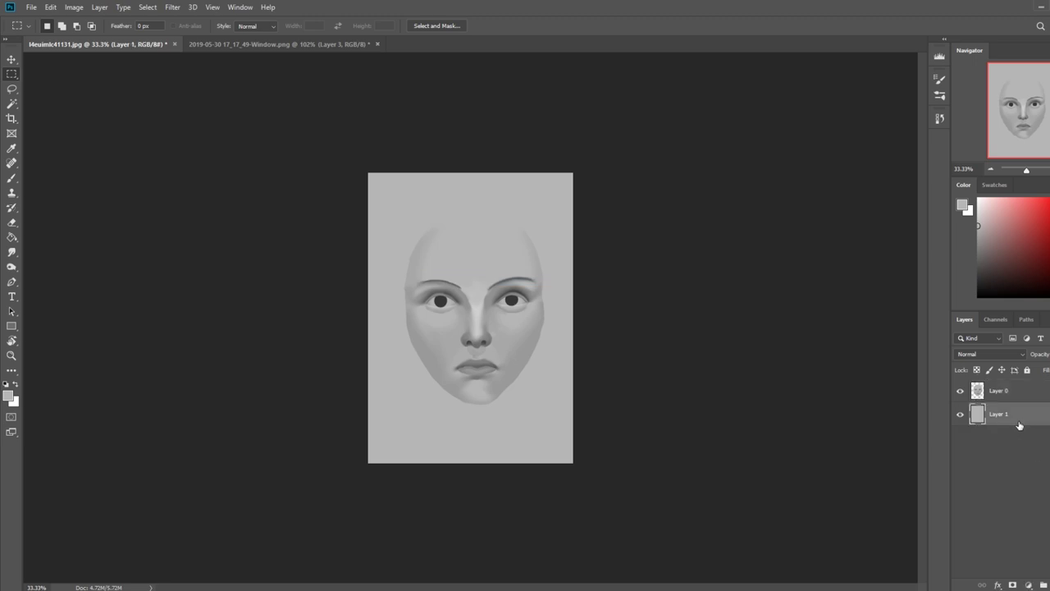
Try brightening Layer 1 with Hue/Saturation Lightness around +30 twice, undoing each attempt
key(ctrl+u)
drag(748, 367, 762, 368)
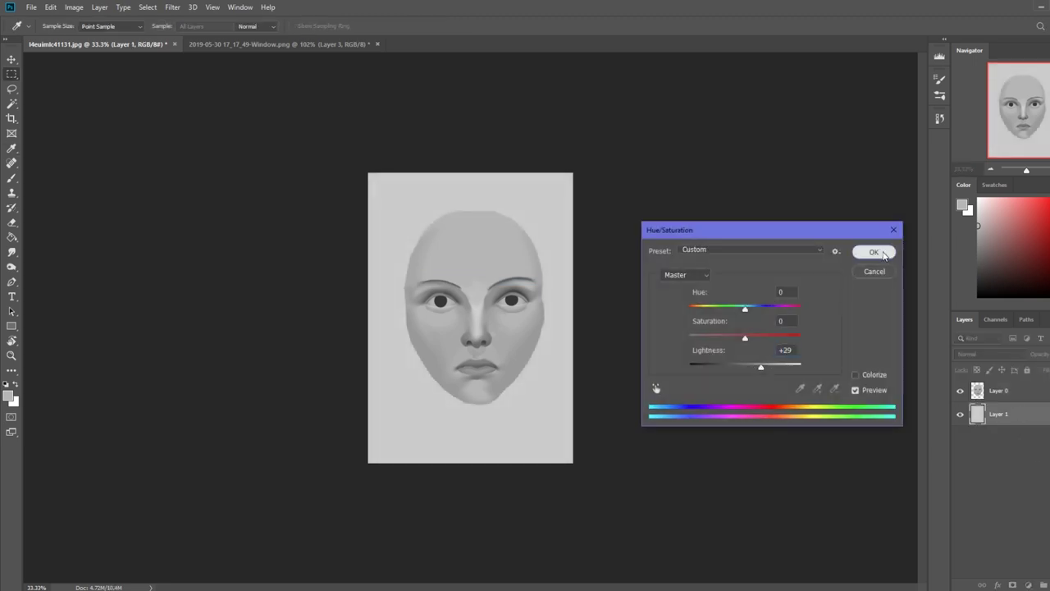
click(873, 252)
key(ctrl+z)
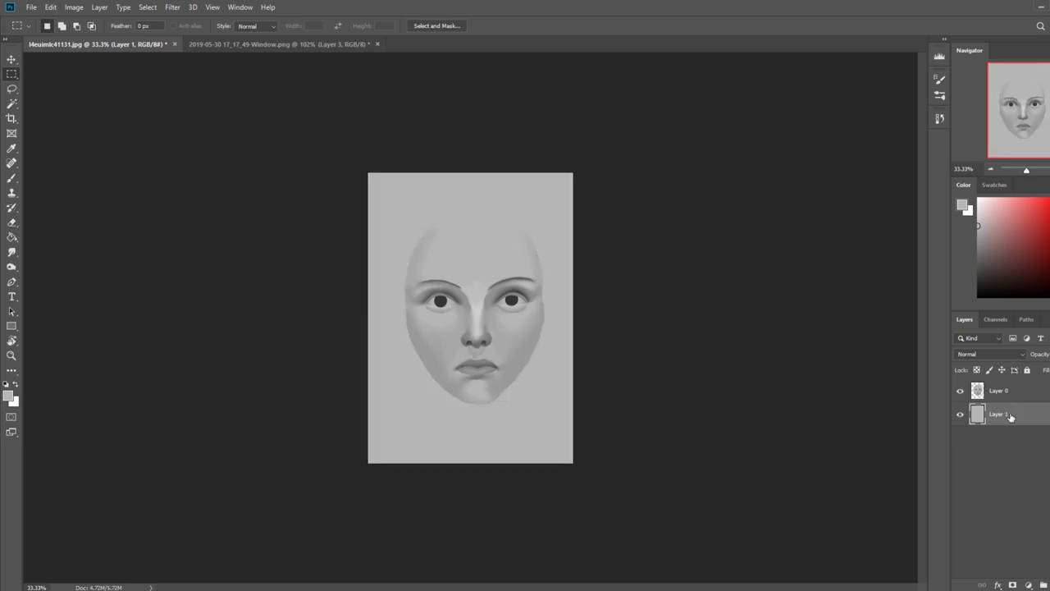
right_click(488, 312)
key(Escape)
key(ctrl+u)
drag(744, 366, 771, 369)
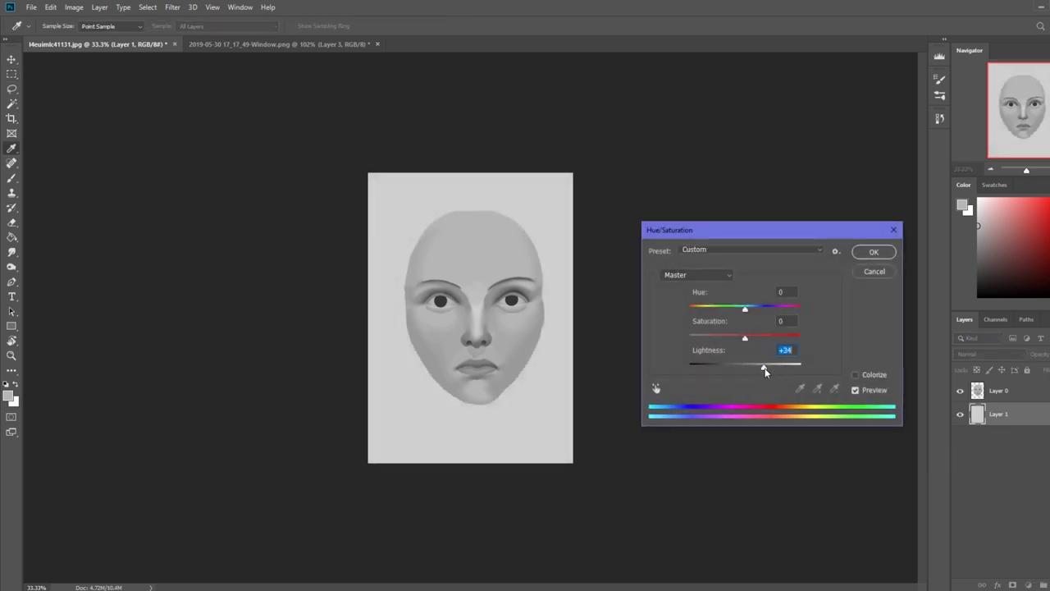
click(873, 251)
click(1001, 397)
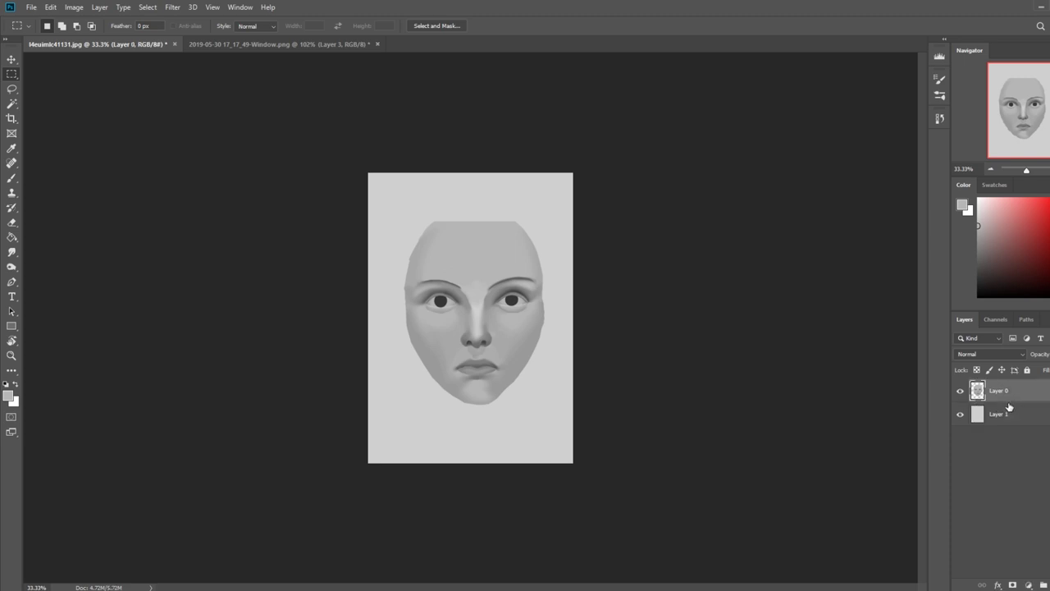
key(ctrl+z)
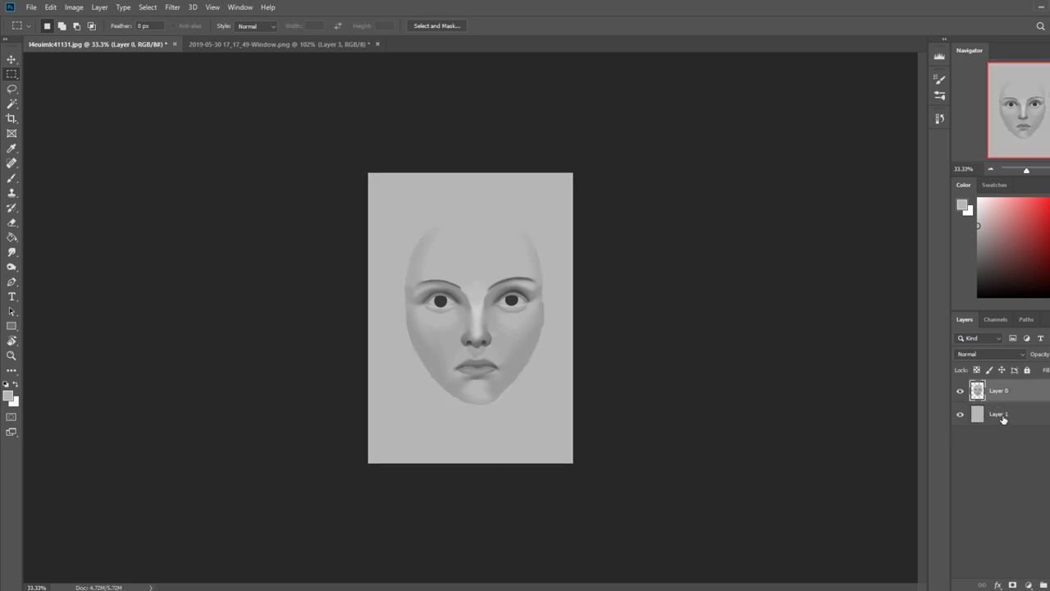
click(1007, 417)
Apply Hue/Saturation Lightness +27 to Layer 1 and zoom to 50%
key(ctrl+u)
drag(745, 367, 762, 367)
click(874, 252)
key(m)
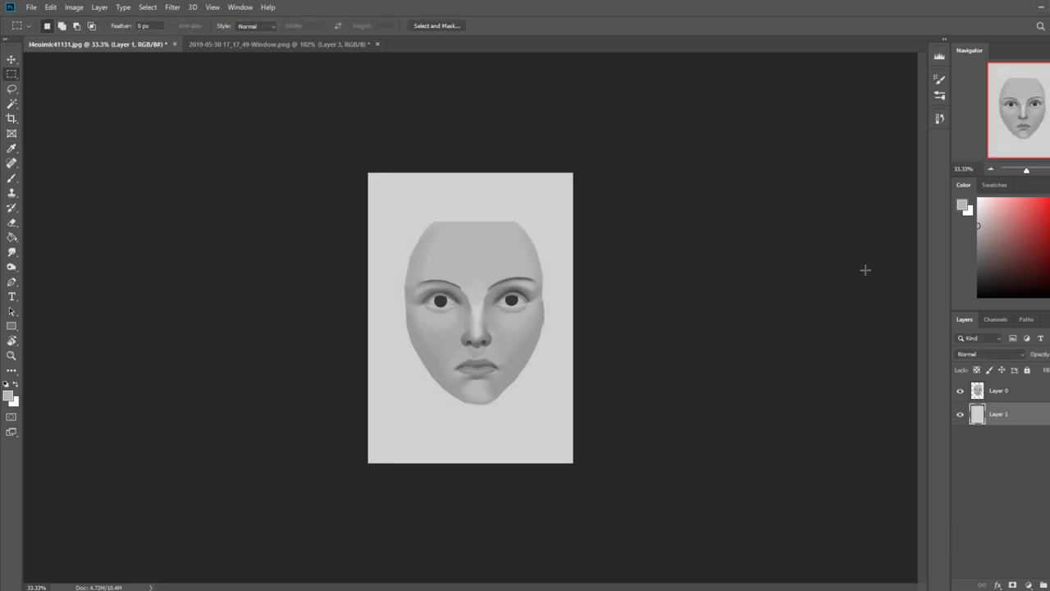
right_click(530, 300)
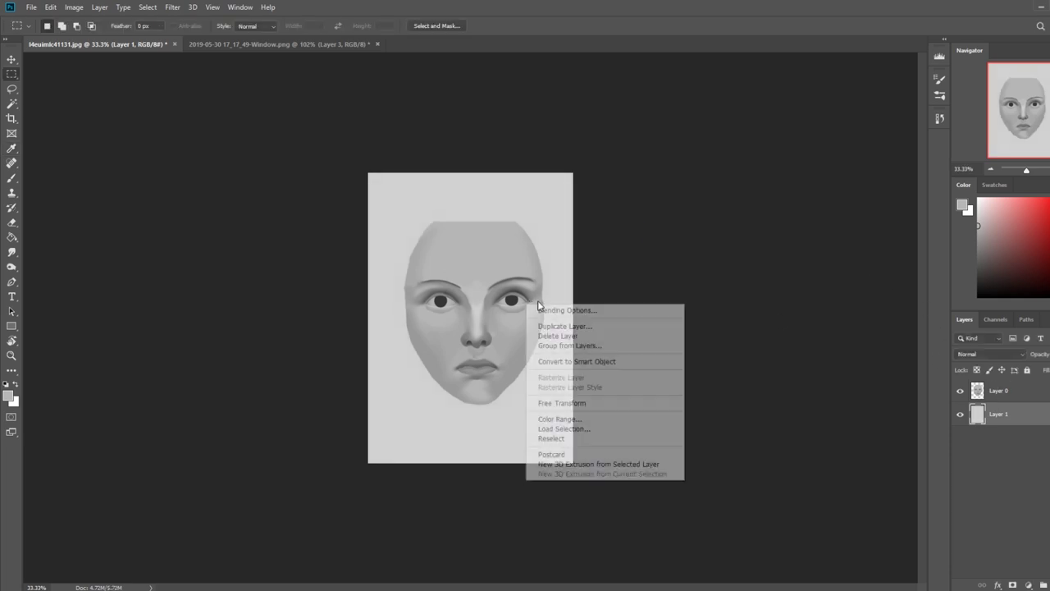
click(656, 281)
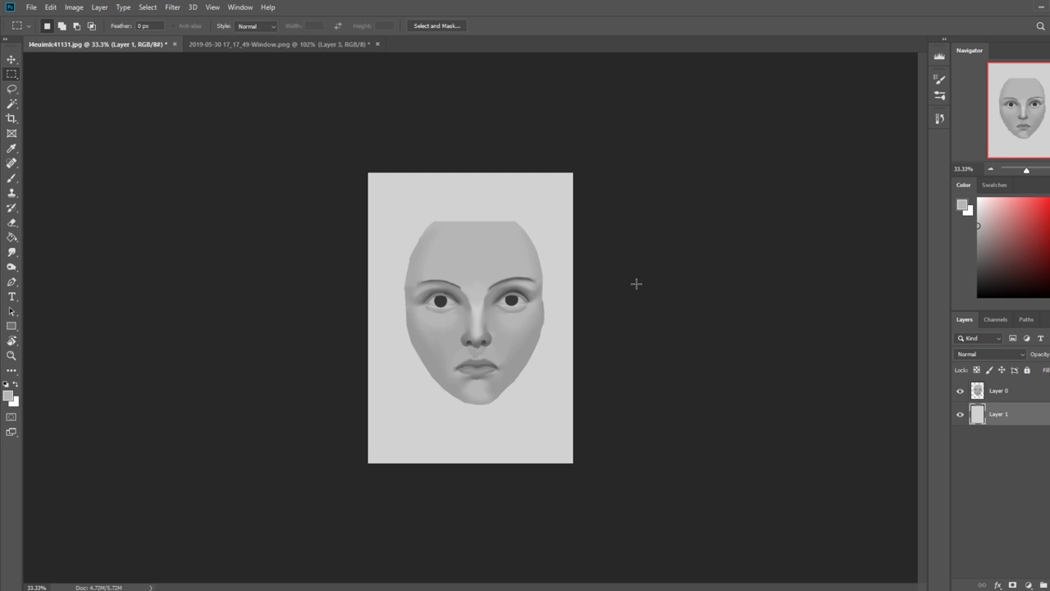
key(ctrl+plus)
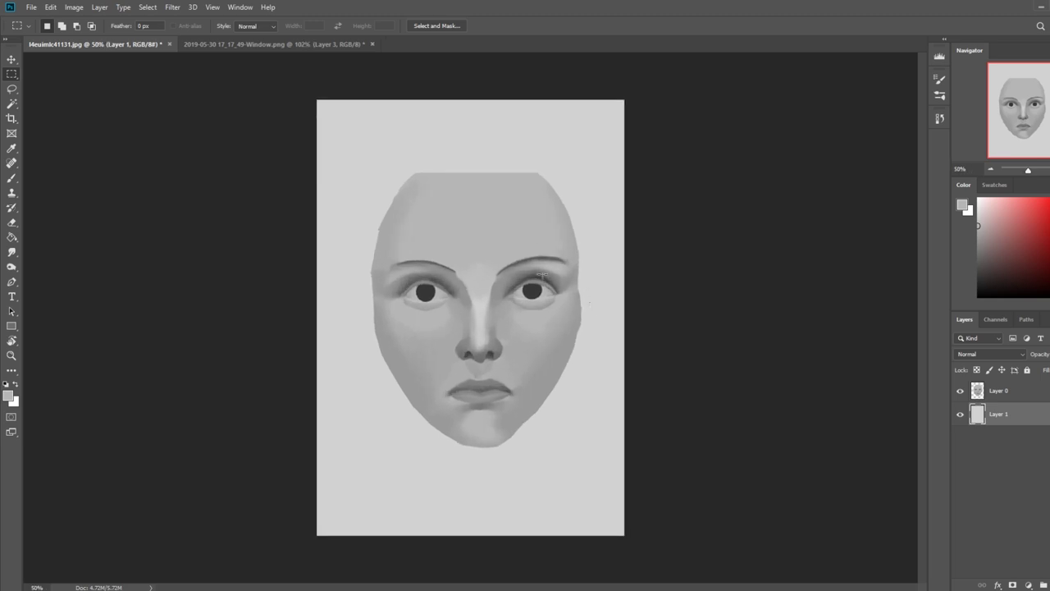
Lasso the area above the flat forehead, paint it grey on Layer 0, then deselect
key(l)
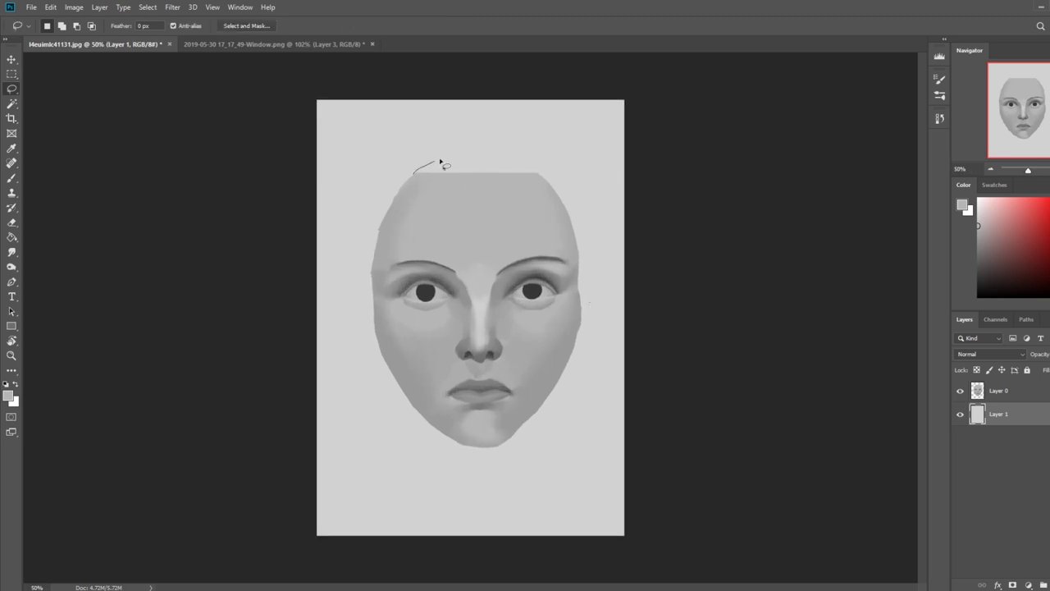
drag(430, 207, 415, 174)
drag(475, 157, 535, 179)
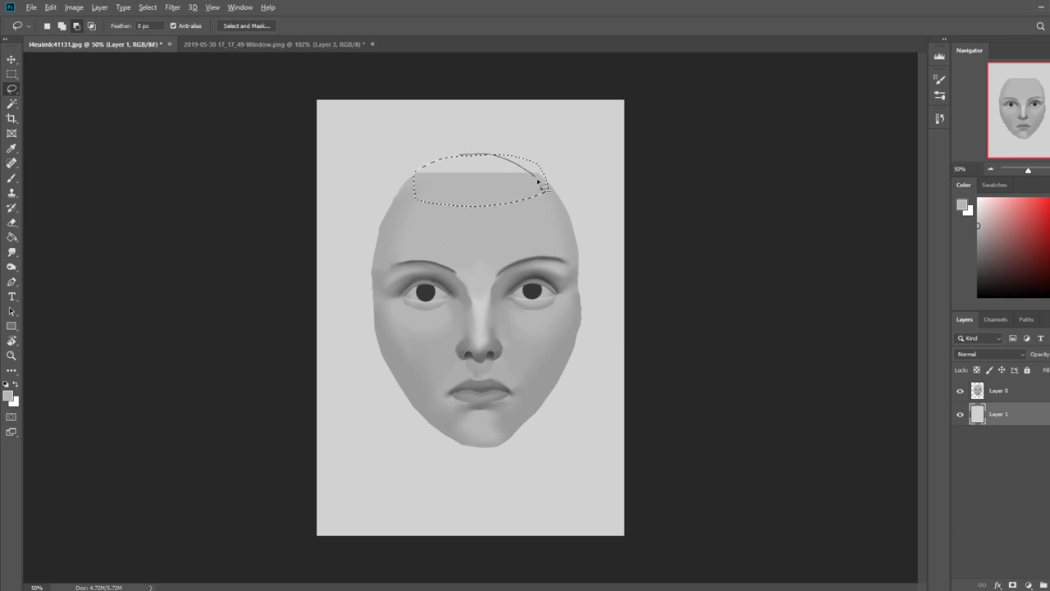
drag(485, 146, 487, 148)
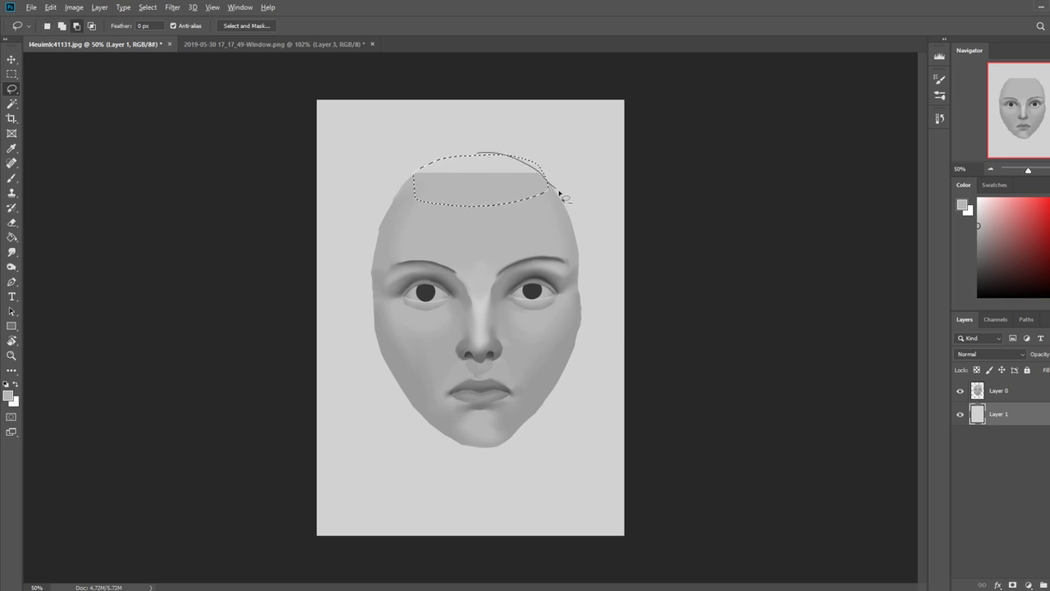
click(999, 391)
key(b)
mouse_move(470, 186)
mouse_down()
mouse_move(544, 178)
mouse_move(574, 158)
mouse_up()
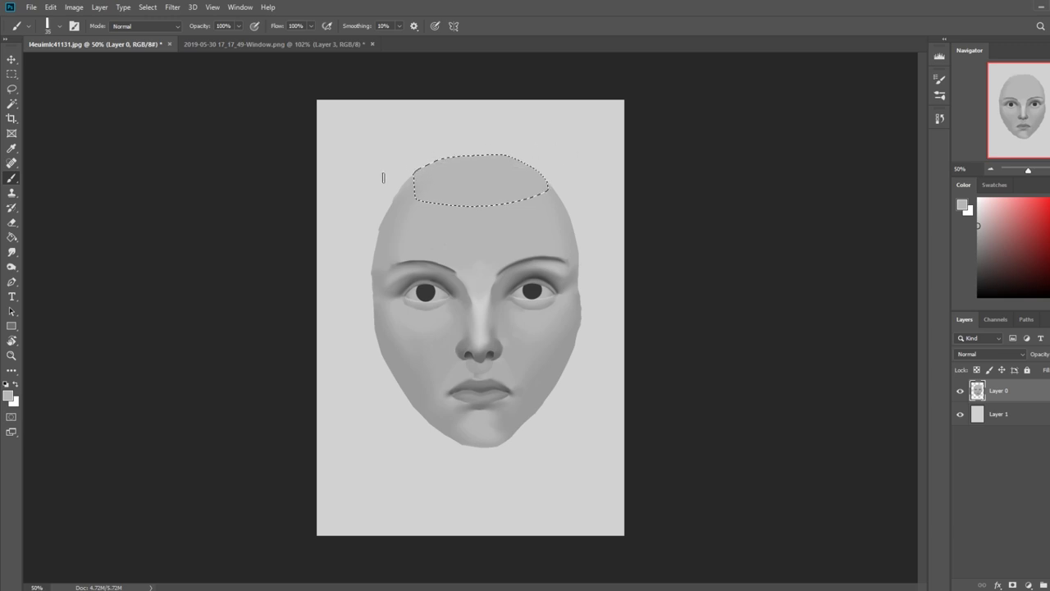
key(m)
right_click(497, 183)
right_click(533, 195)
click(542, 202)
Toggle Layer 0's visibility to compare the rounded crown, then duplicate it as 'Layer 0 copy'
key(b)
click(960, 391)
click(960, 391)
click(960, 392)
click(961, 393)
key(ctrl+j)
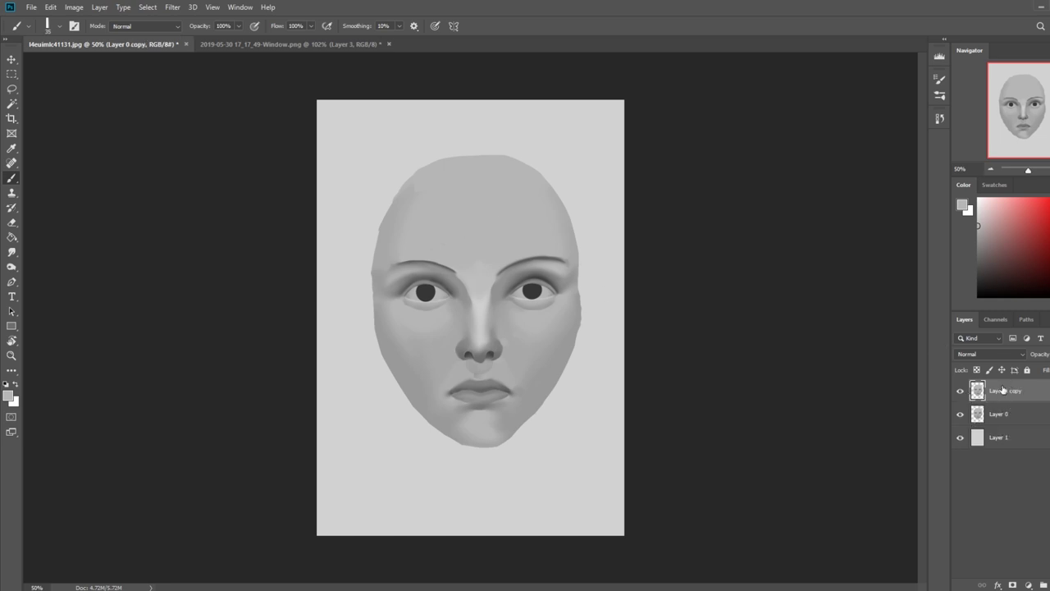
Apply Hue/Saturation to 'Layer 0 copy', dragging Lightness toward -100 to blacken the face
key(ctrl+u)
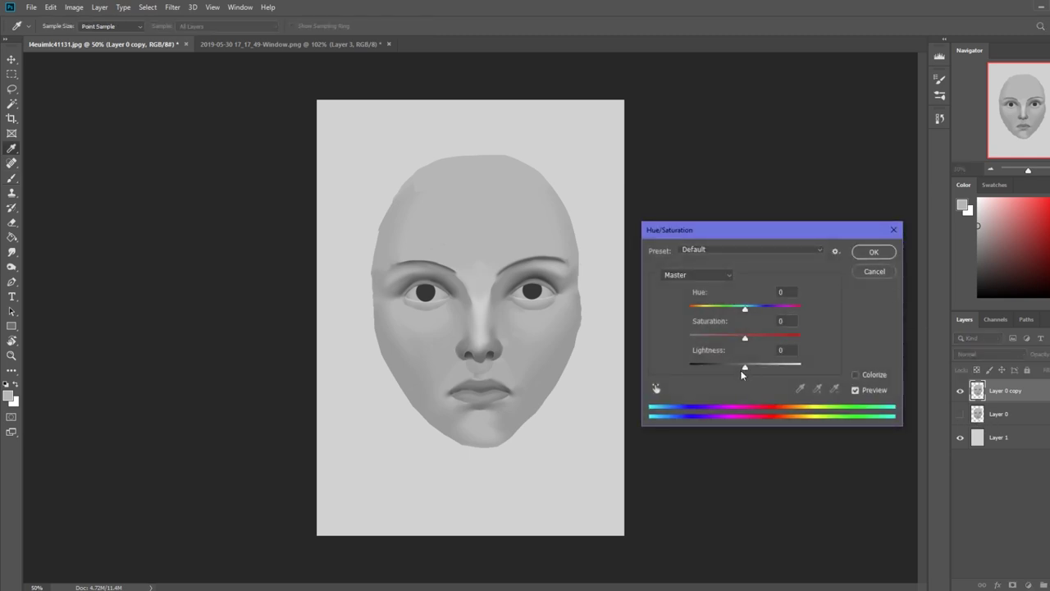
drag(740, 373, 658, 367)
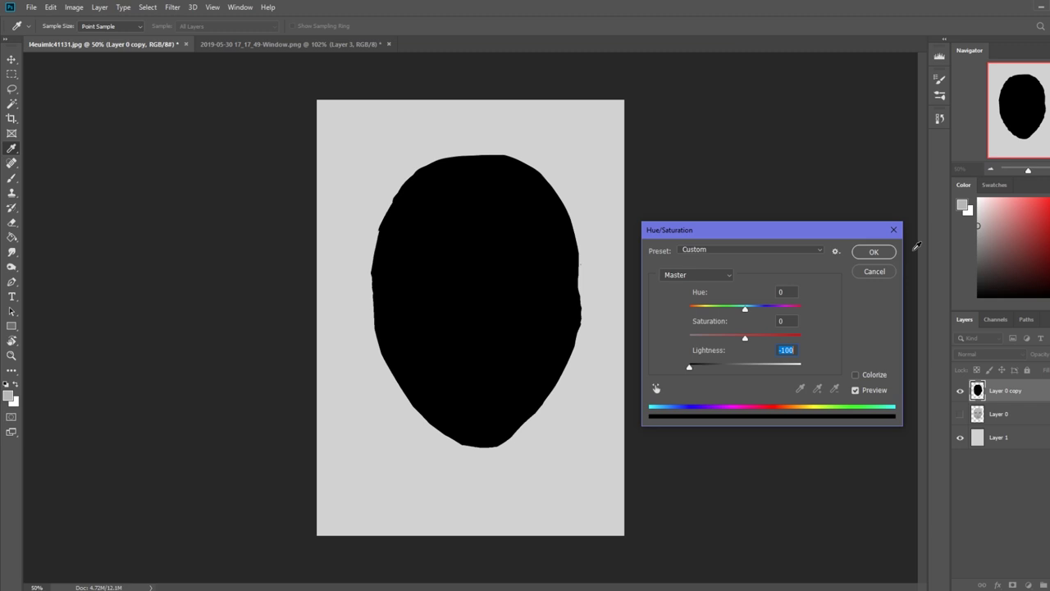
Discard the Hue/Saturation adjustment and push the left cheek contour inward in Liquify
click(872, 272)
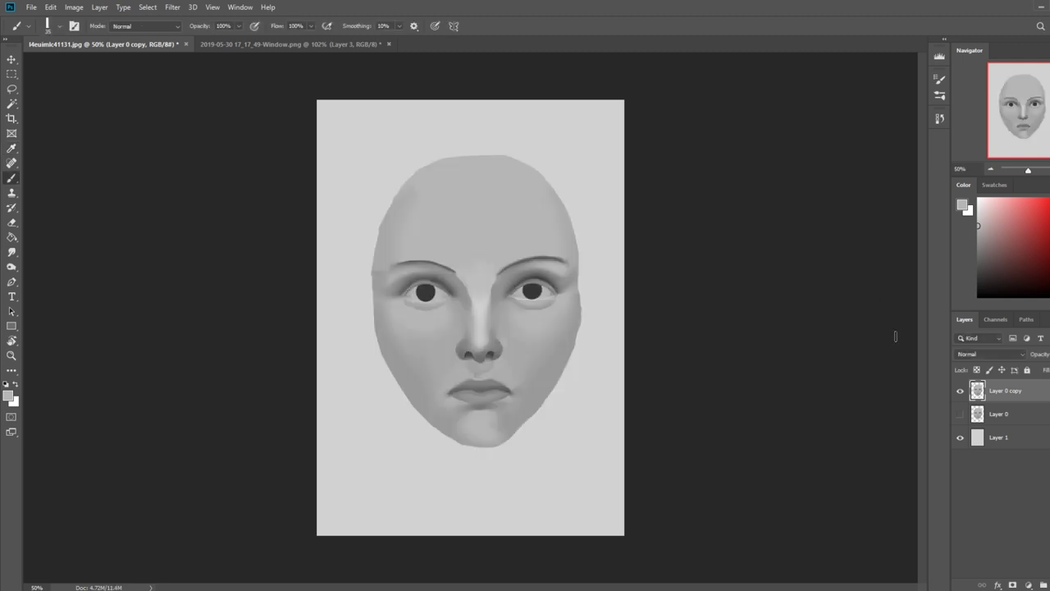
click(173, 7)
click(193, 96)
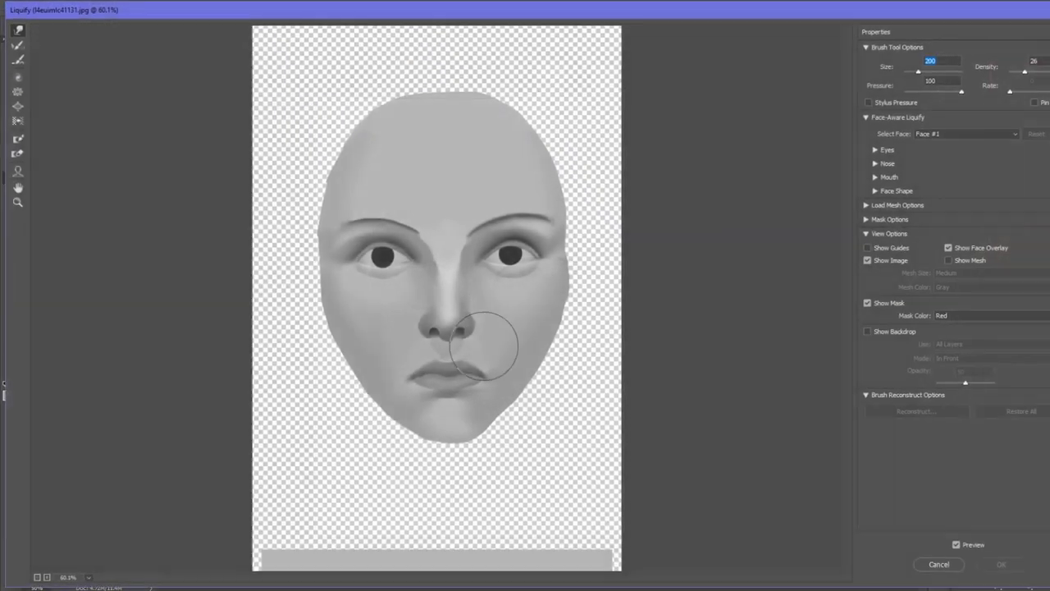
key(bracketright)
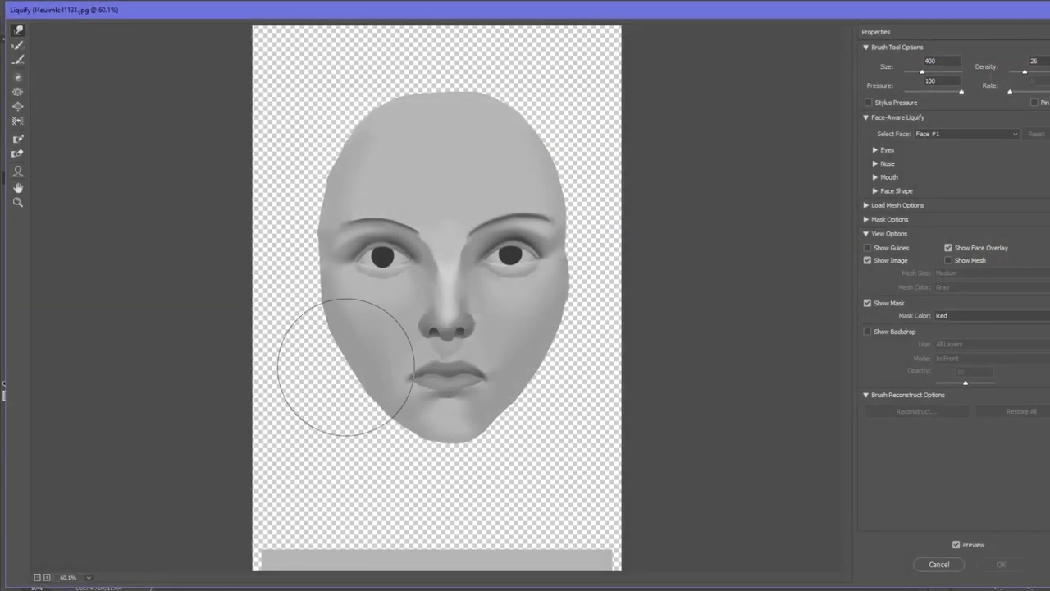
drag(328, 382, 312, 336)
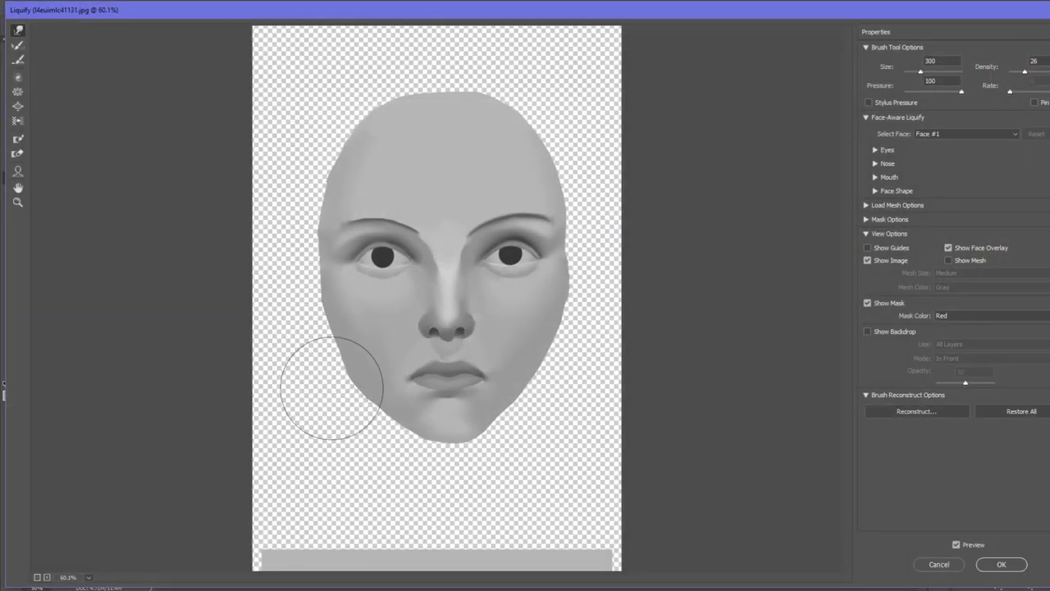
Try out several Forward Warp brush sizes, settling on 200
key(bracketright)
key(bracketright)
key(bracketleft)
key(bracketleft)
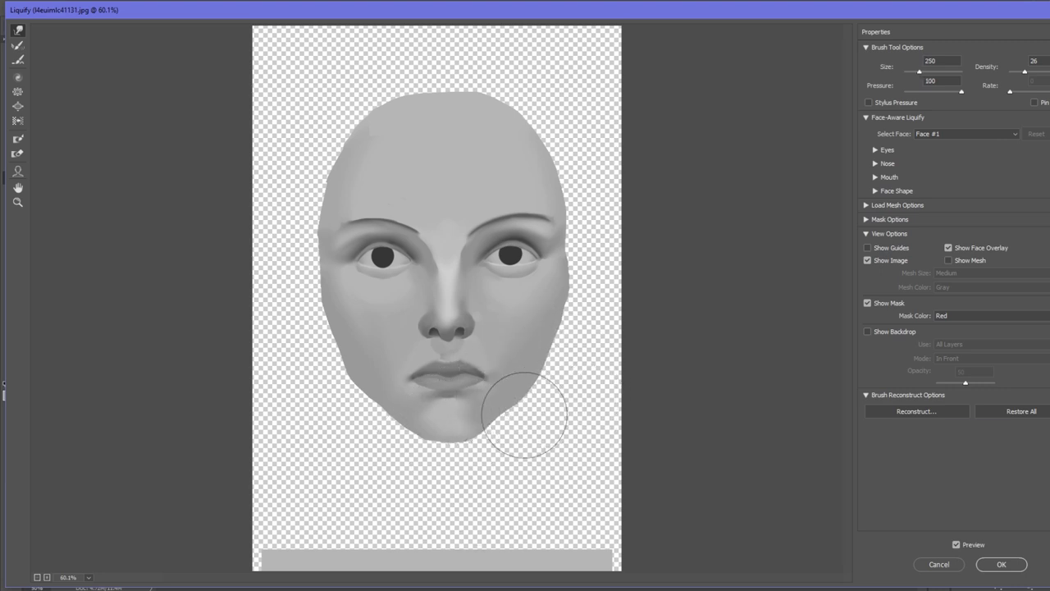
key(bracketleft)
key(bracketleft)
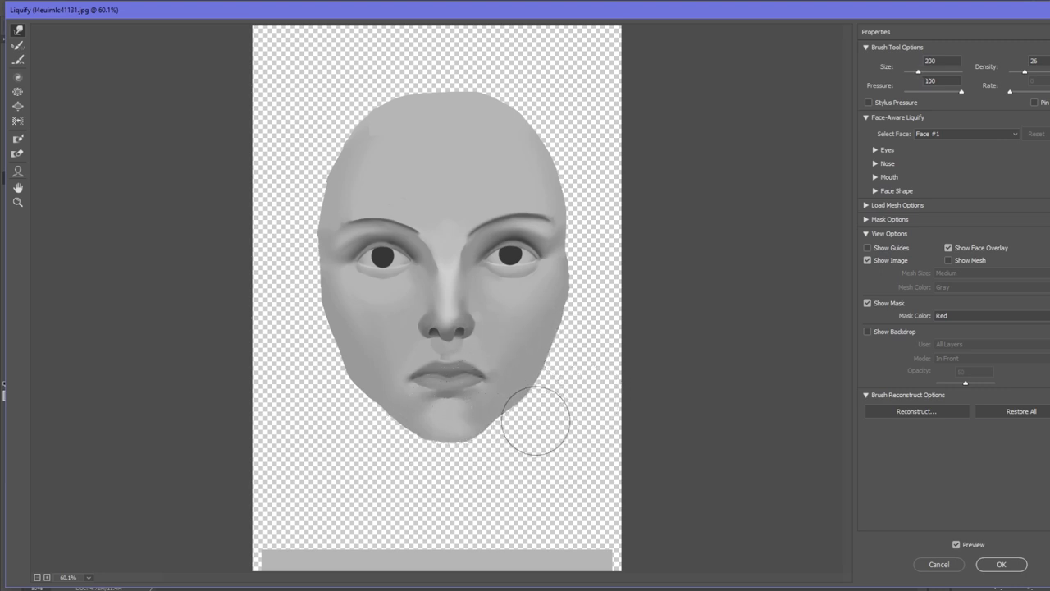
key(bracketleft)
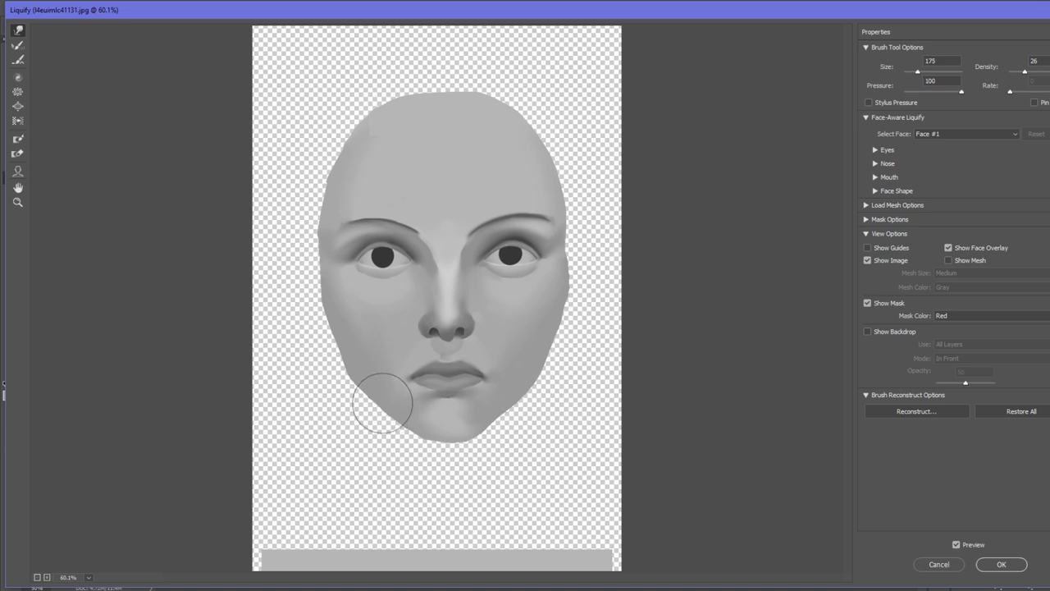
key(bracketright)
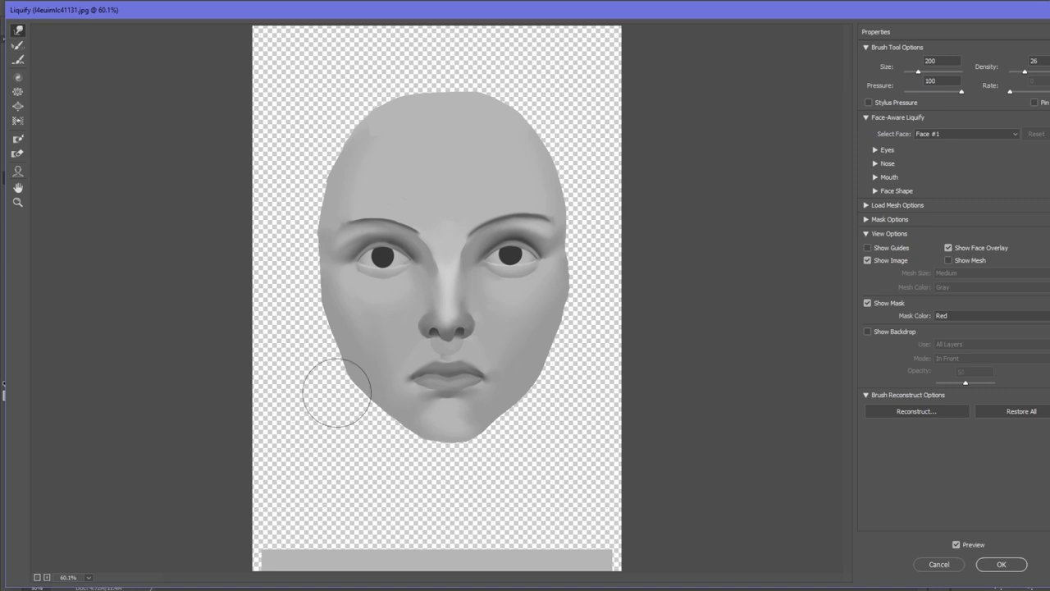
key(bracketright)
key(bracketright)
key(bracketright)
key(bracketright)
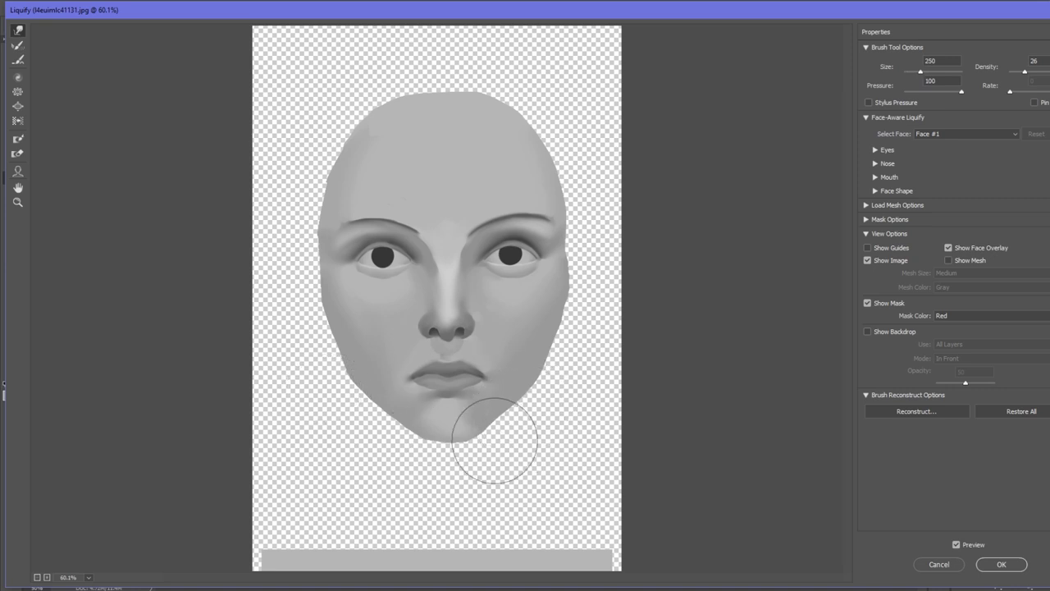
key(bracketleft)
key(bracketleft)
key(bracketright)
key(bracketright)
key(bracketright)
key(bracketright)
key(bracketright)
key(bracketright)
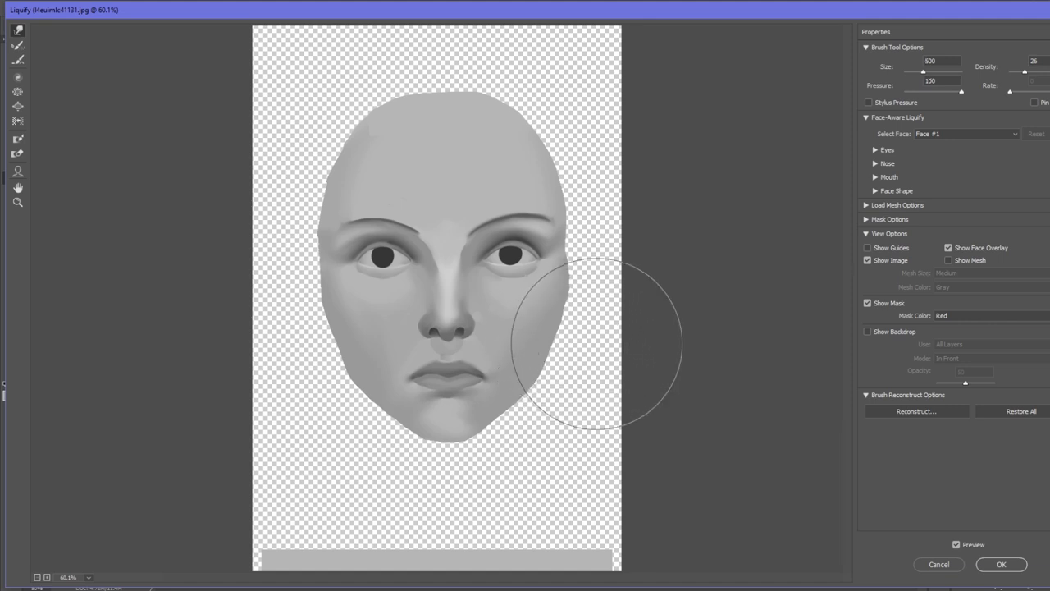
key(bracketleft)
key(bracketleft)
key(bracketleft)
key(bracketleft)
key(bracketleft)
key(bracketleft)
key(bracketleft)
key(bracketleft)
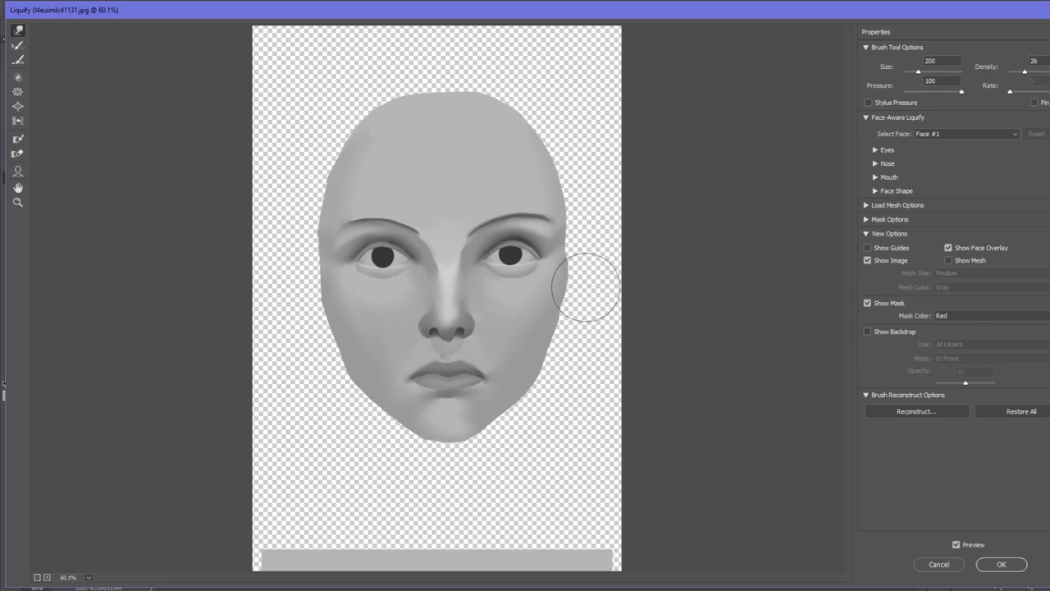
Enlarge the warp brush to 400 and drag the top of the head upward
key(bracketright)
key(bracketright)
key(bracketright)
key(bracketright)
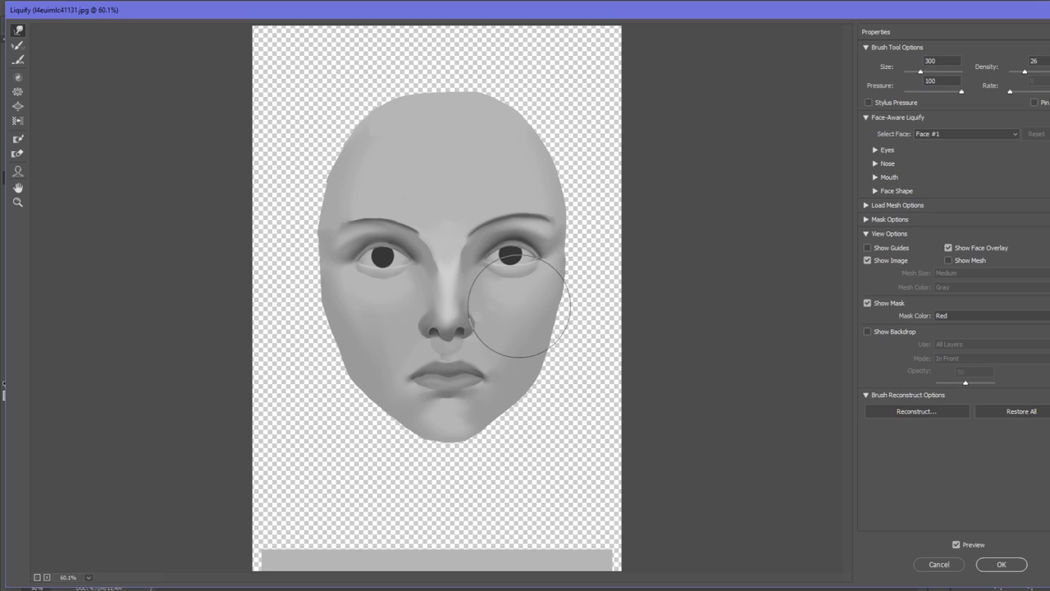
key(bracketright)
key(bracketright)
key(bracketright)
key(bracketright)
key(bracketright)
key(bracketright)
key(bracketright)
key(bracketright)
key(bracketright)
key(bracketright)
key(bracketright)
key(bracketright)
key(bracketright)
key(bracketright)
key(bracketright)
key(bracketright)
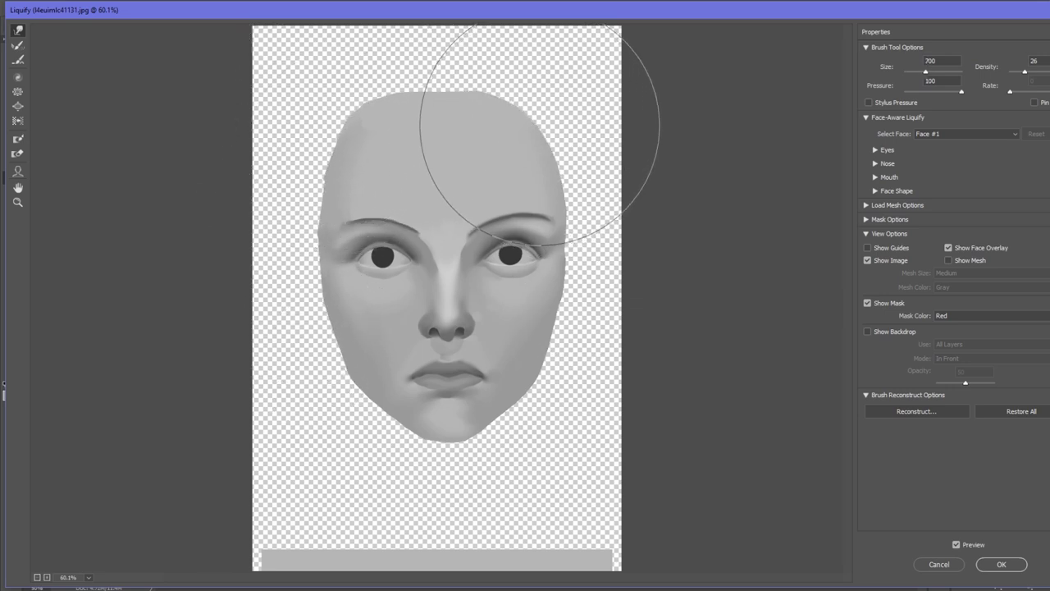
mouse_move(462, 101)
mouse_down()
mouse_move(417, 106)
mouse_move(449, 96)
mouse_move(433, 106)
mouse_move(468, 105)
mouse_up()
Resize the warp brush, ending at 250, and apply the Liquify reshaping
key(bracketleft)
key(bracketleft)
key(bracketleft)
key(bracketleft)
key(bracketleft)
key(bracketleft)
key(bracketleft)
key(bracketleft)
key(bracketleft)
key(bracketleft)
key(bracketleft)
key(bracketleft)
key(bracketleft)
key(bracketleft)
key(bracketleft)
key(bracketleft)
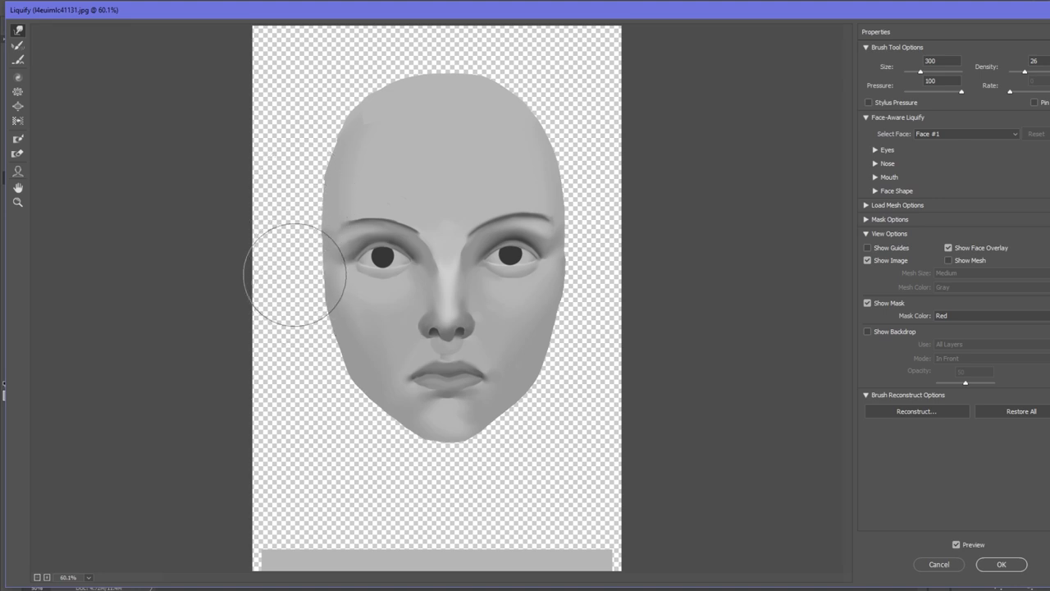
key(bracketright)
key(bracketright)
key(bracketright)
key(bracketright)
key(bracketright)
key(bracketright)
key(bracketright)
key(bracketright)
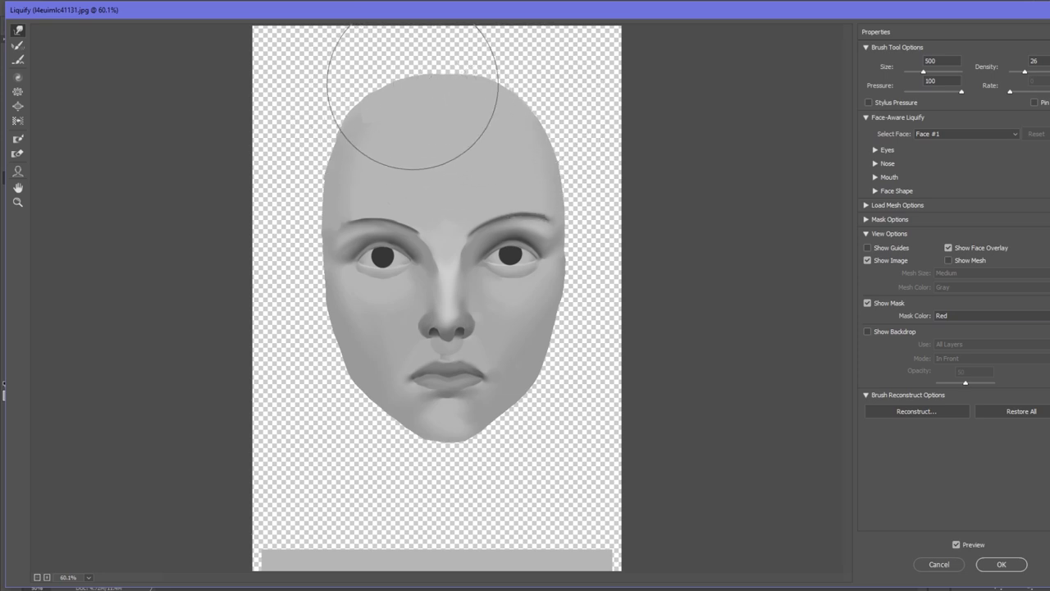
key(bracketleft)
key(bracketleft)
key(bracketleft)
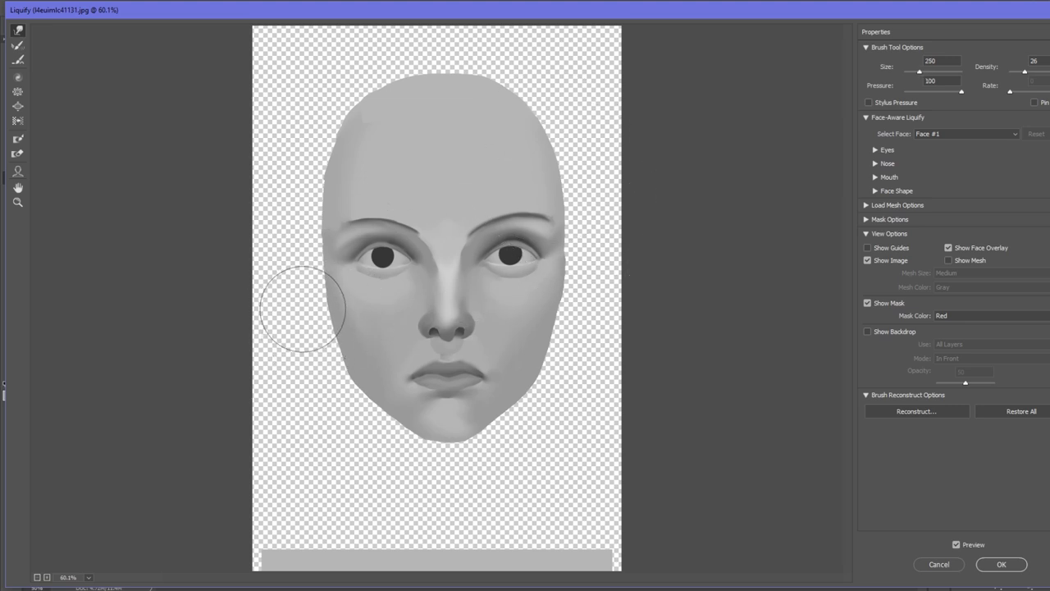
key(bracketright)
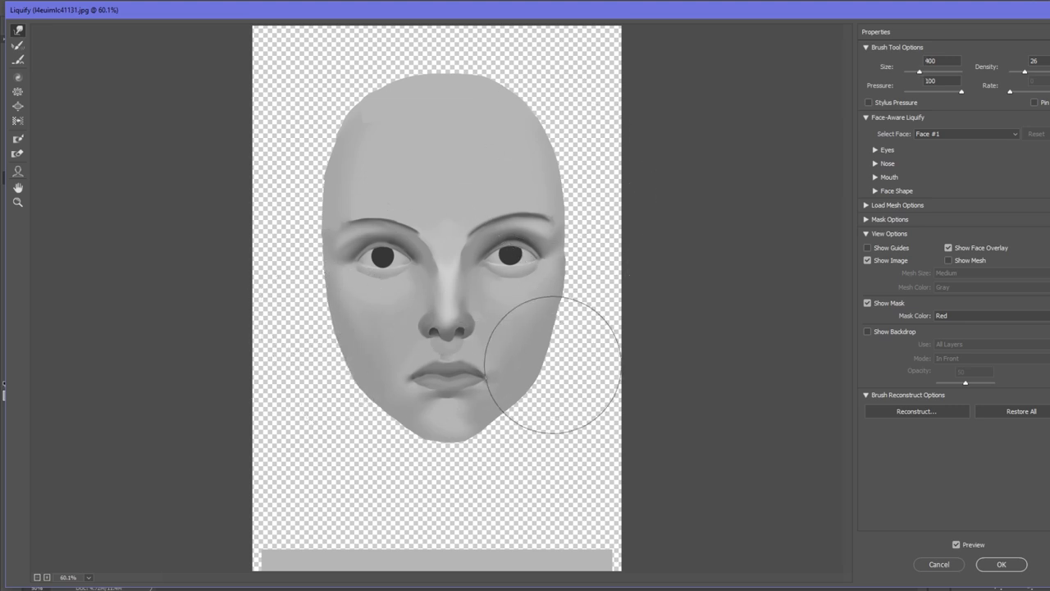
key(bracketleft)
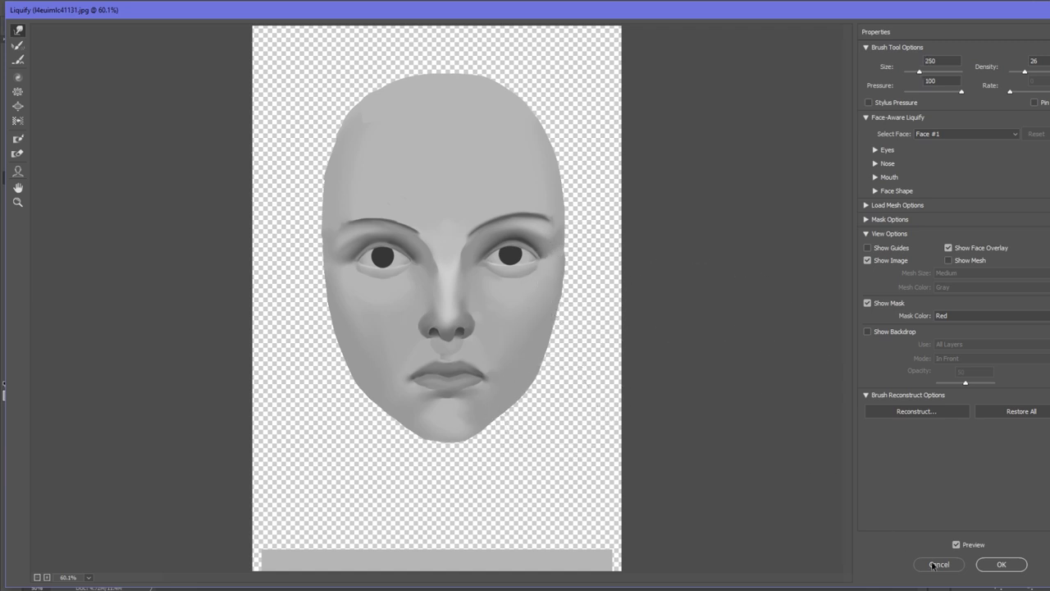
click(997, 565)
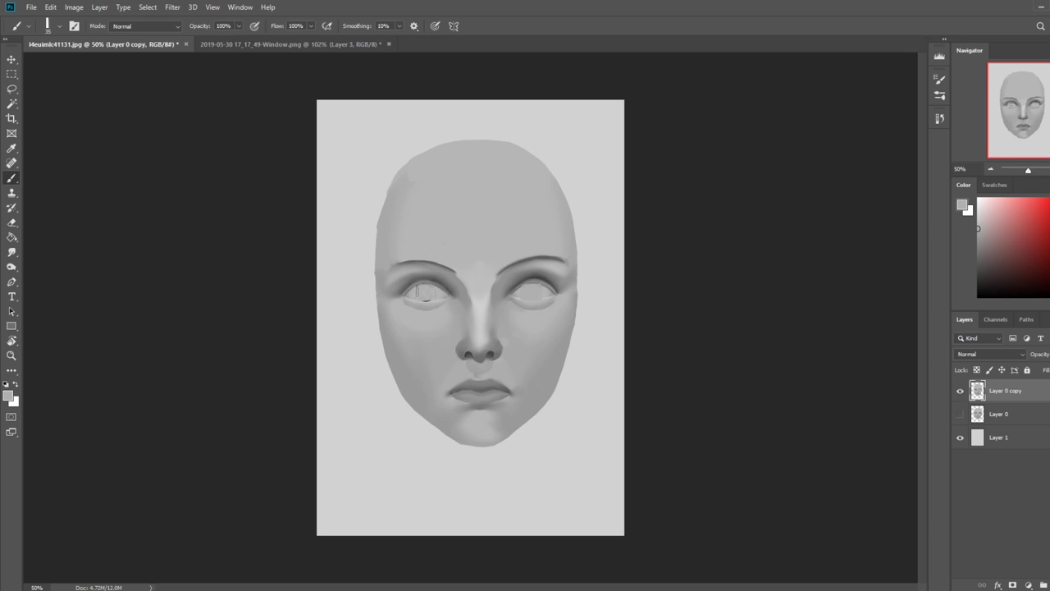
Outline a block on the forehead with the Polygonal Lasso
drag(10, 90, 33, 99)
key(b)
click(12, 90)
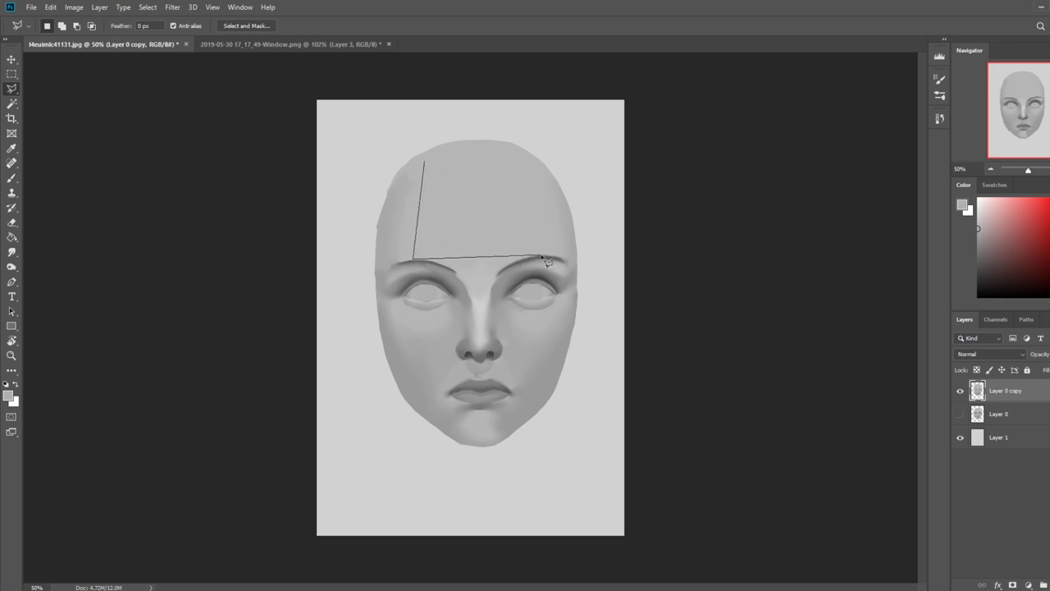
click(518, 158)
click(423, 163)
Drop that selection and close a new narrow strip selection along the left forehead
key(b)
key(ctrl+d)
click(12, 88)
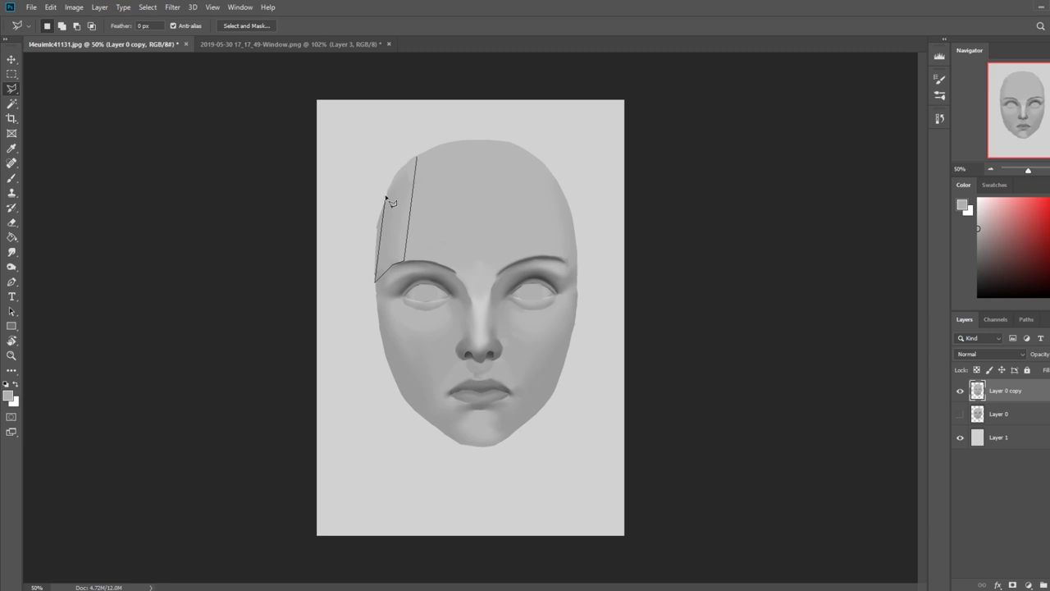
click(417, 156)
Add a new layer, brush over the forehead strip, then undo the stroke
key(ctrl+shift+alt+n)
key(b)
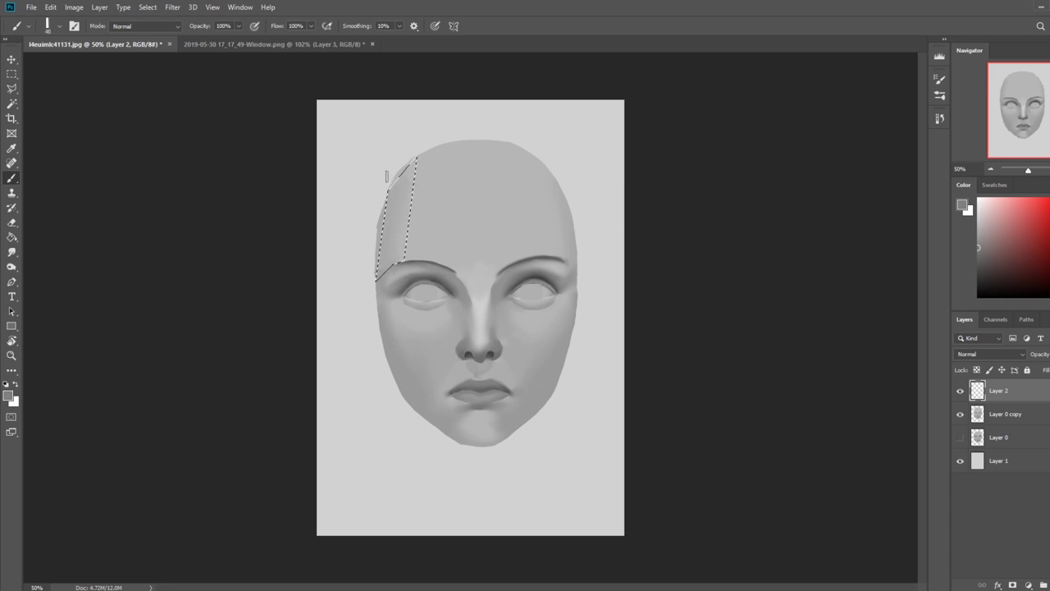
mouse_move(417, 164)
mouse_down()
mouse_move(403, 168)
mouse_move(381, 246)
mouse_up()
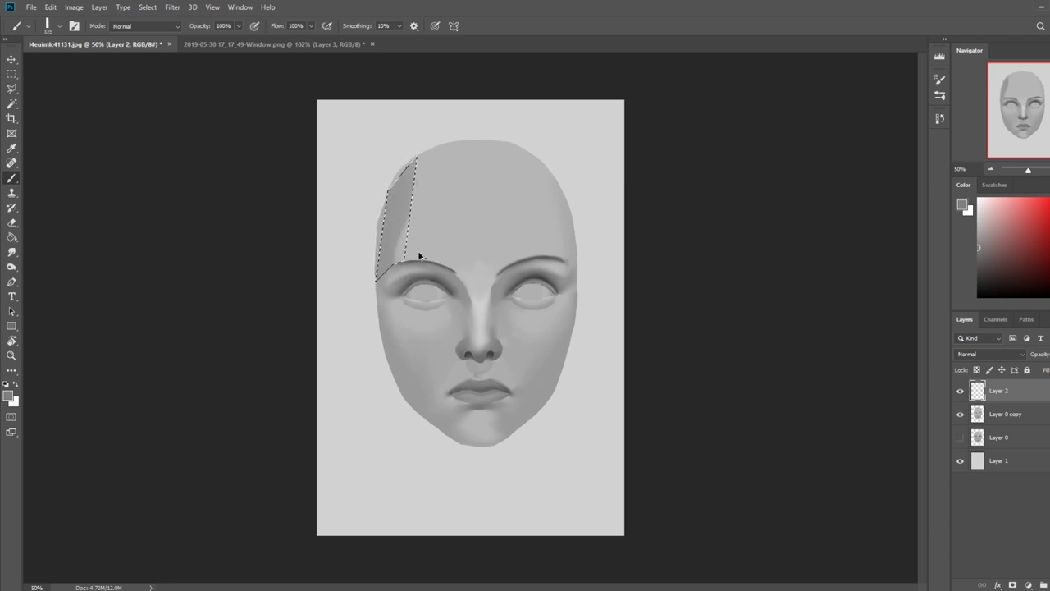
key(ctrl+z)
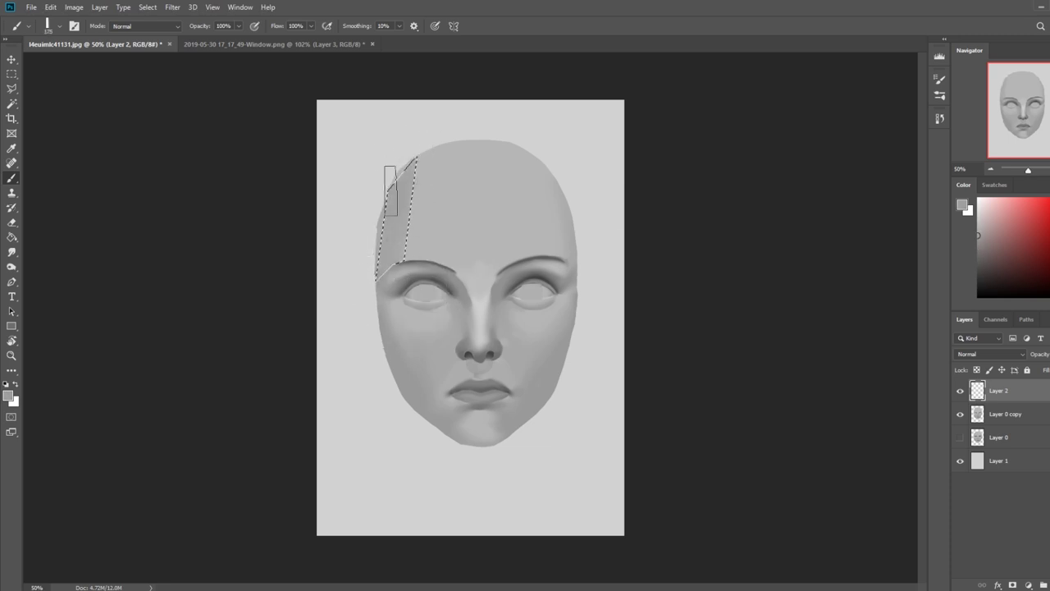
Lasso a plane from the left cheek past the lip corner to the chin and jaw
key(l)
click(380, 304)
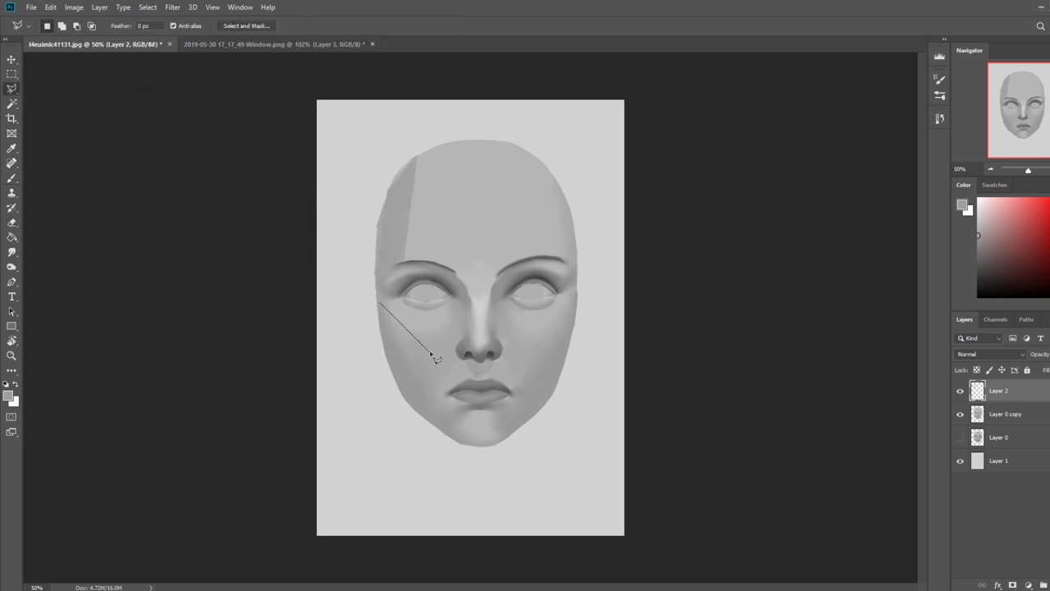
click(420, 340)
click(449, 393)
click(461, 446)
click(401, 401)
click(379, 303)
Paint a dark shadow plane inside the cheek-to-chin selection with the brush in Darken mode
key(b)
key(ctrl+h)
click(145, 25)
click(138, 79)
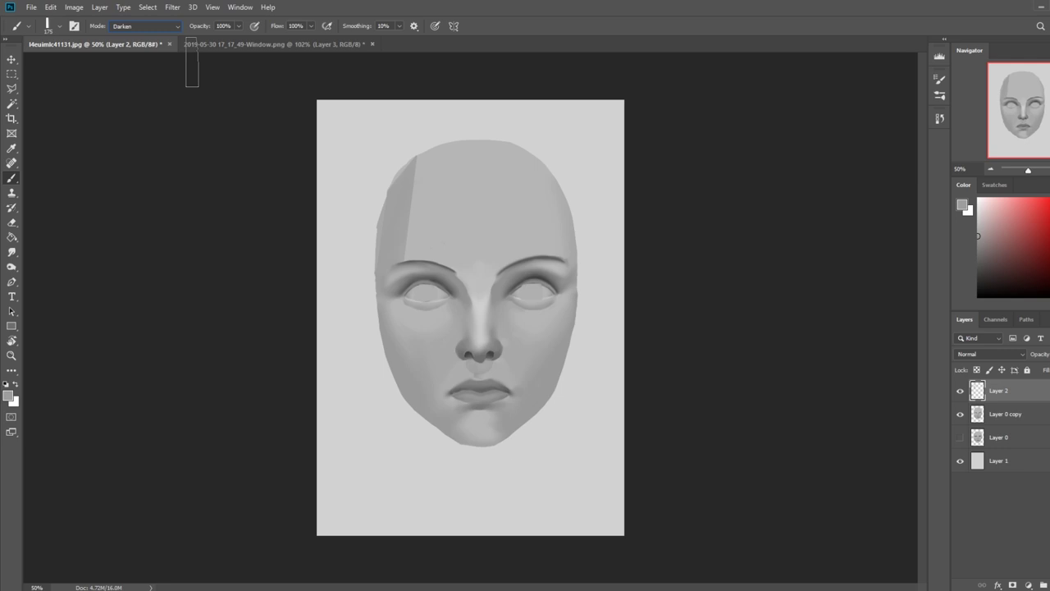
drag(368, 326, 511, 460)
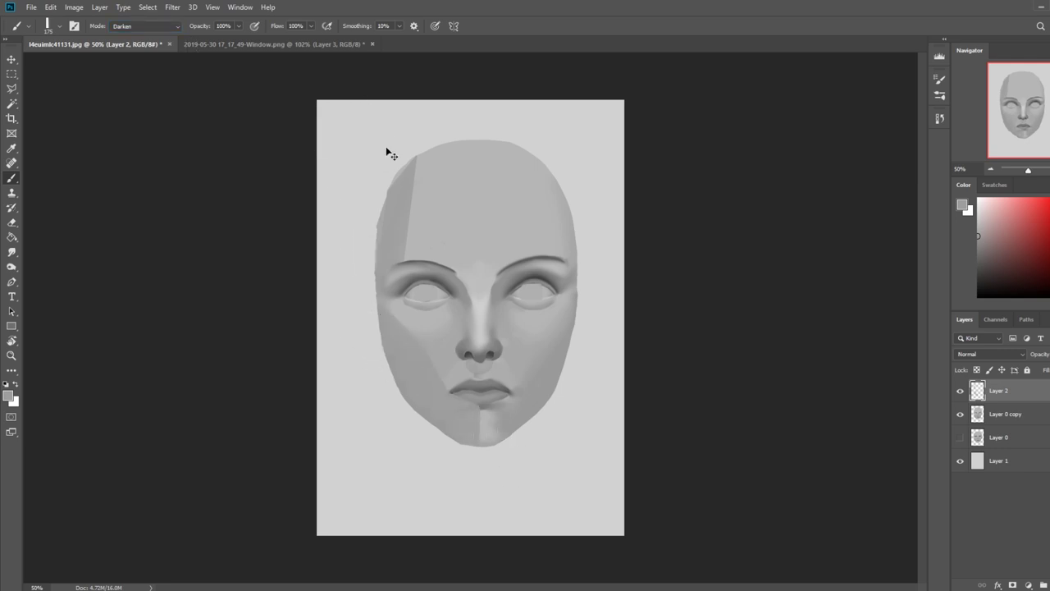
Merge the shading layer into the face layer and touch up the chin's dark and light tones
right_click(996, 390)
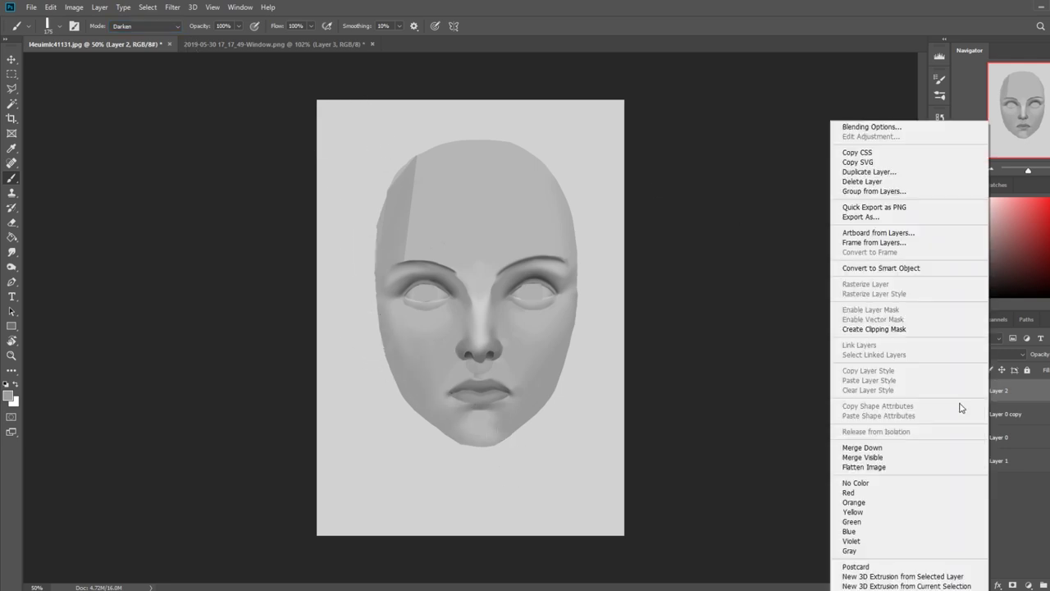
click(895, 439)
drag(363, 320, 499, 457)
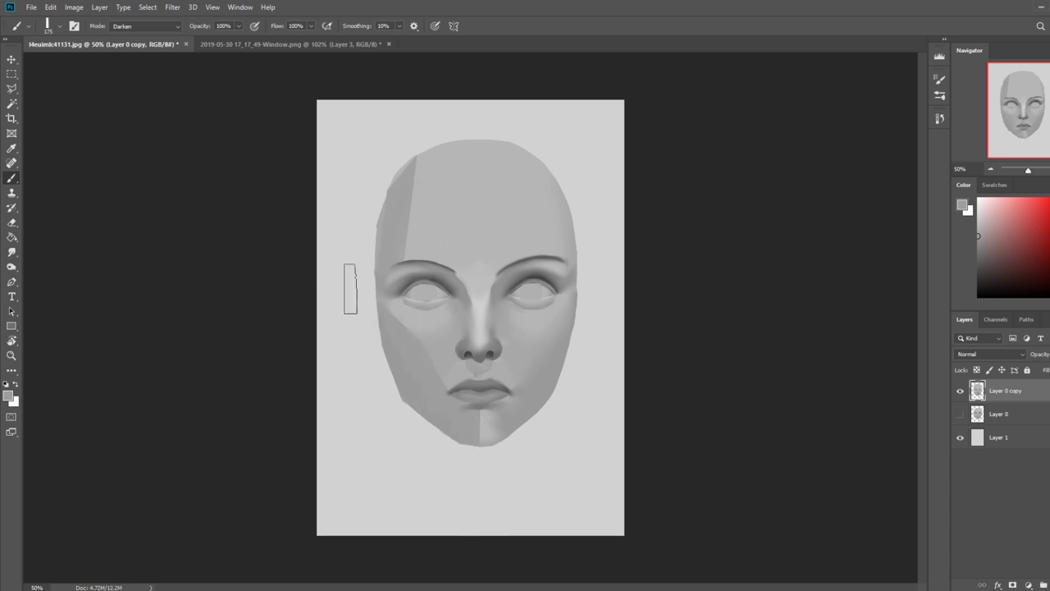
click(482, 423)
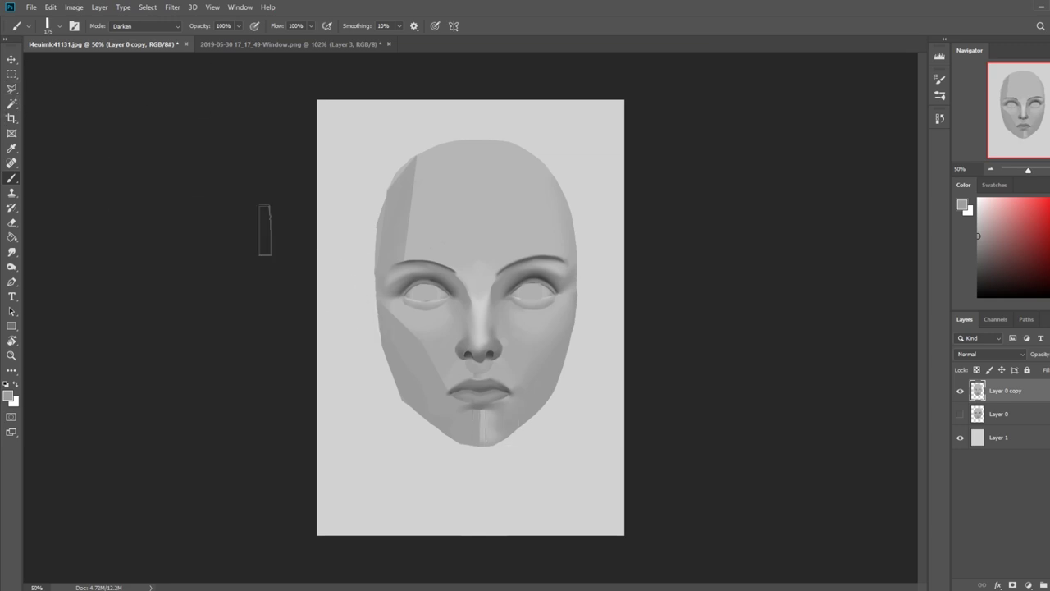
Lasso a strip near the left cheek edge and paint it a darker grey
key(w)
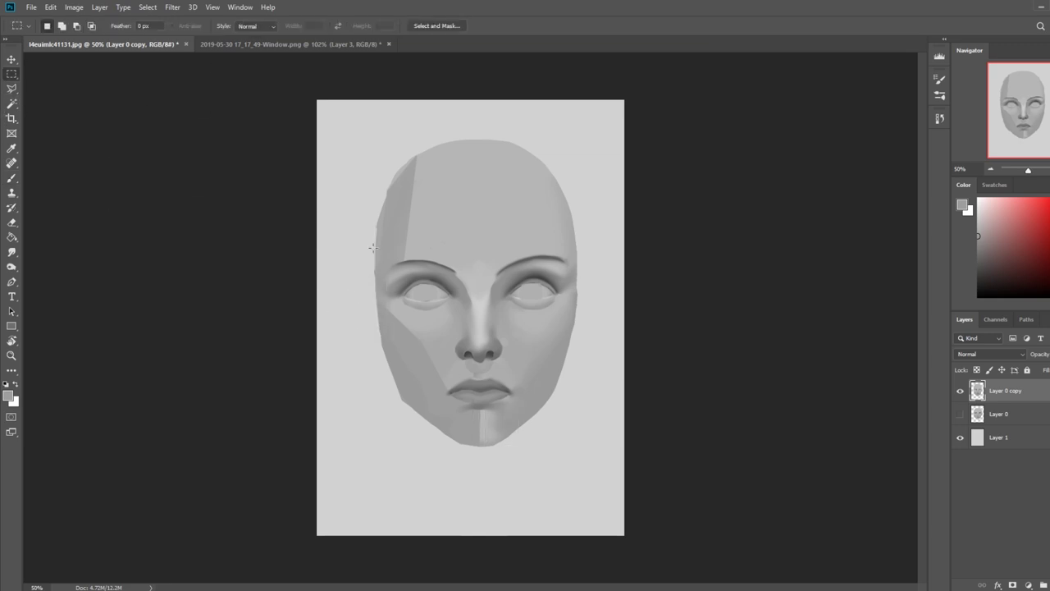
click(11, 88)
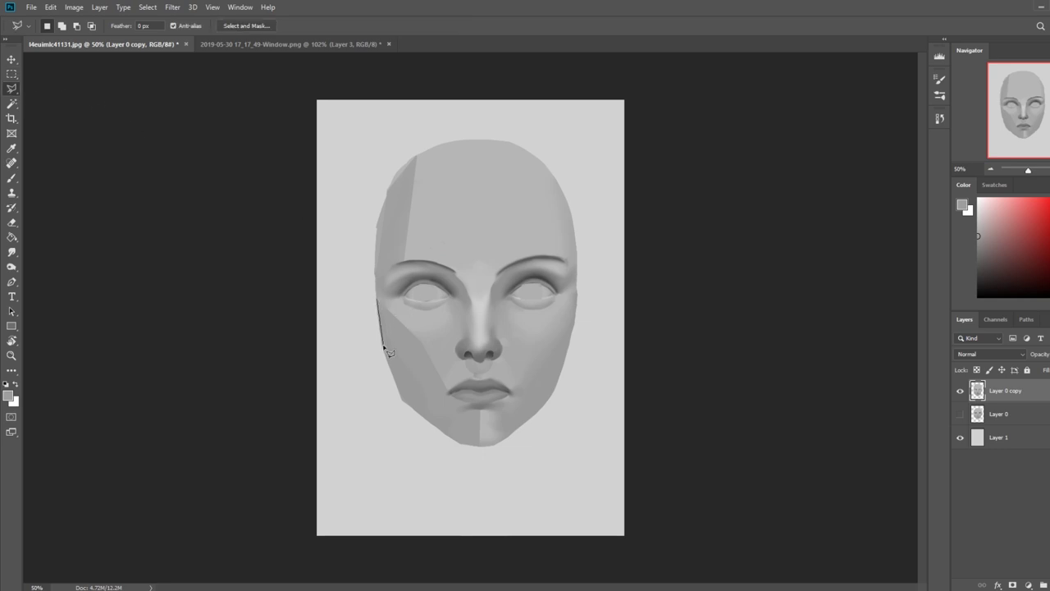
click(417, 383)
click(377, 302)
alt+click(370, 313)
double_click(389, 330)
key(b)
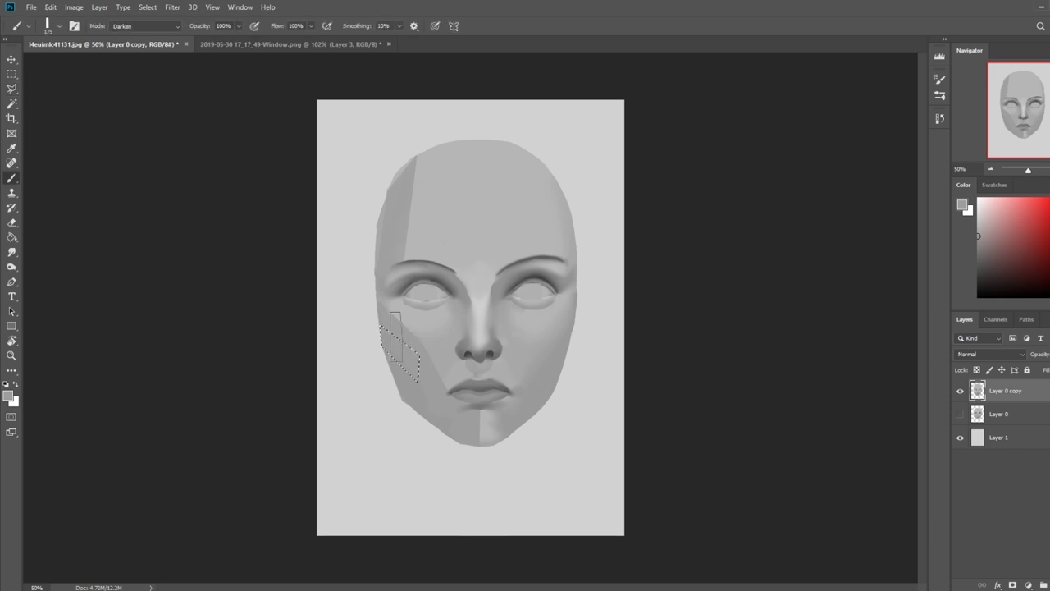
alt+right_click(433, 277)
drag(379, 337, 431, 375)
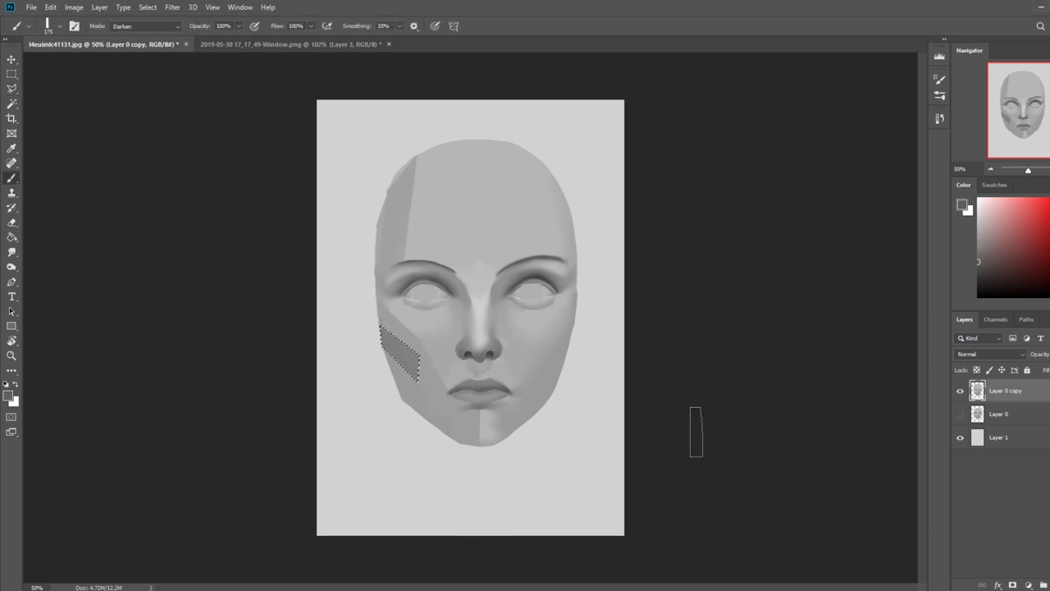
Switch the brush to Normal mode and lighten the dark cheek patch
click(11, 88)
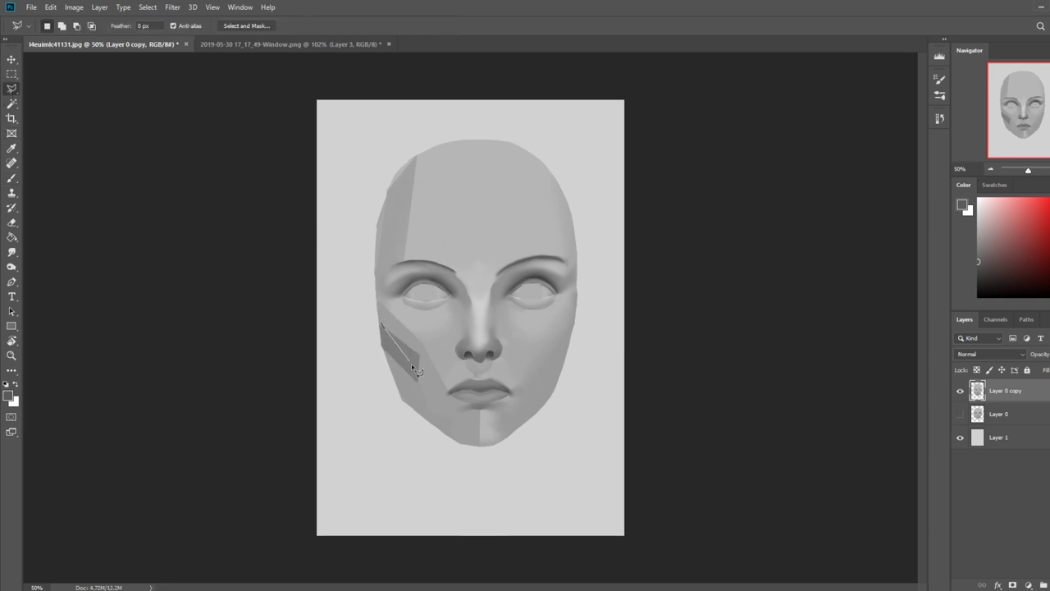
click(390, 328)
key(ctrl+d)
key(b)
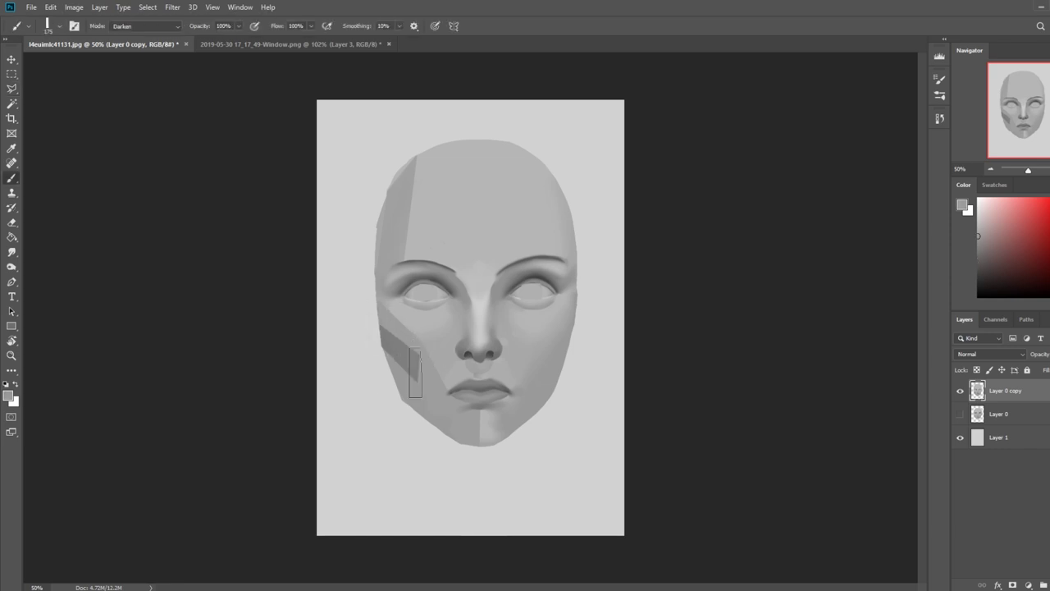
click(151, 26)
click(132, 38)
drag(379, 338, 390, 322)
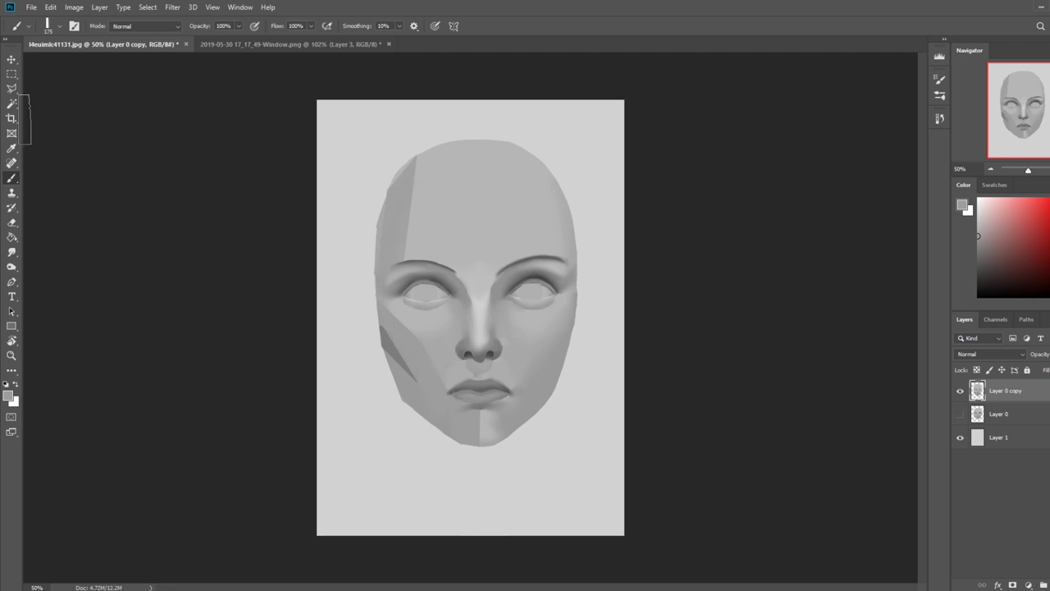
Paint a light grey triangular plane below the left eye
click(12, 88)
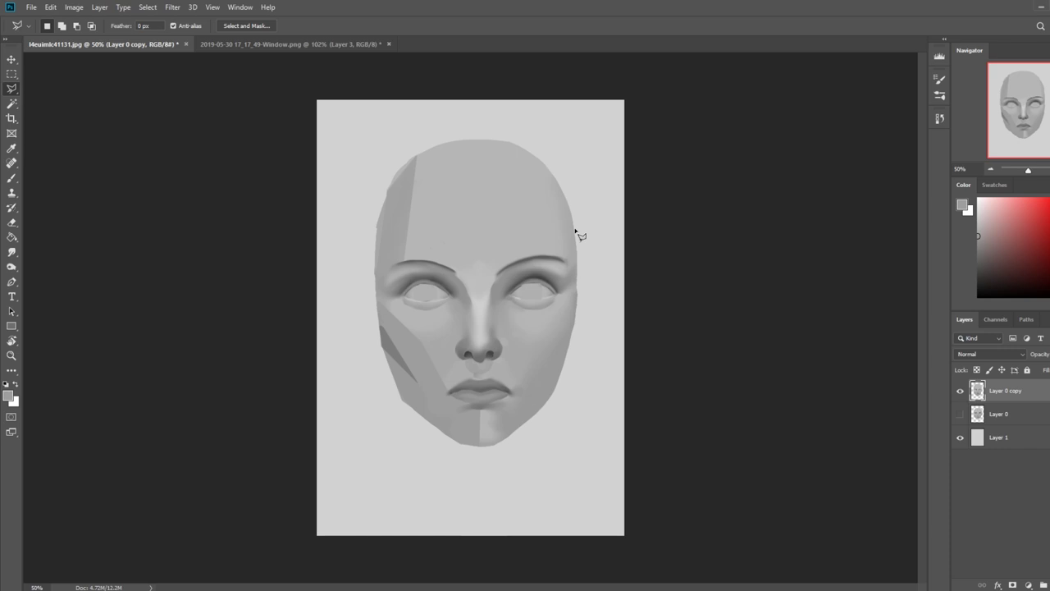
click(421, 339)
click(391, 305)
key(ctrl+d)
key(b)
alt+click(483, 295)
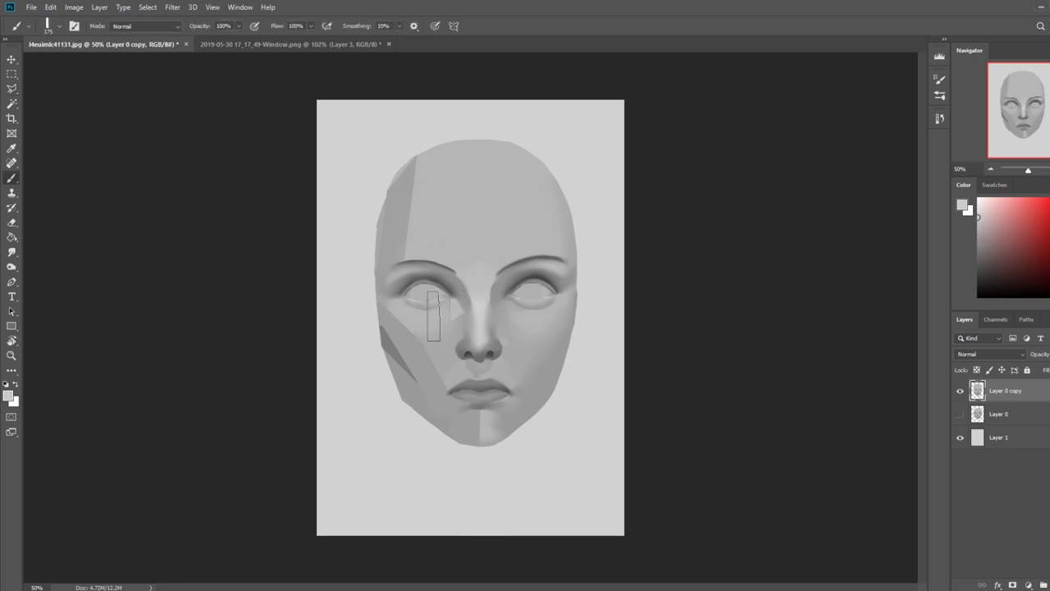
drag(448, 311, 406, 305)
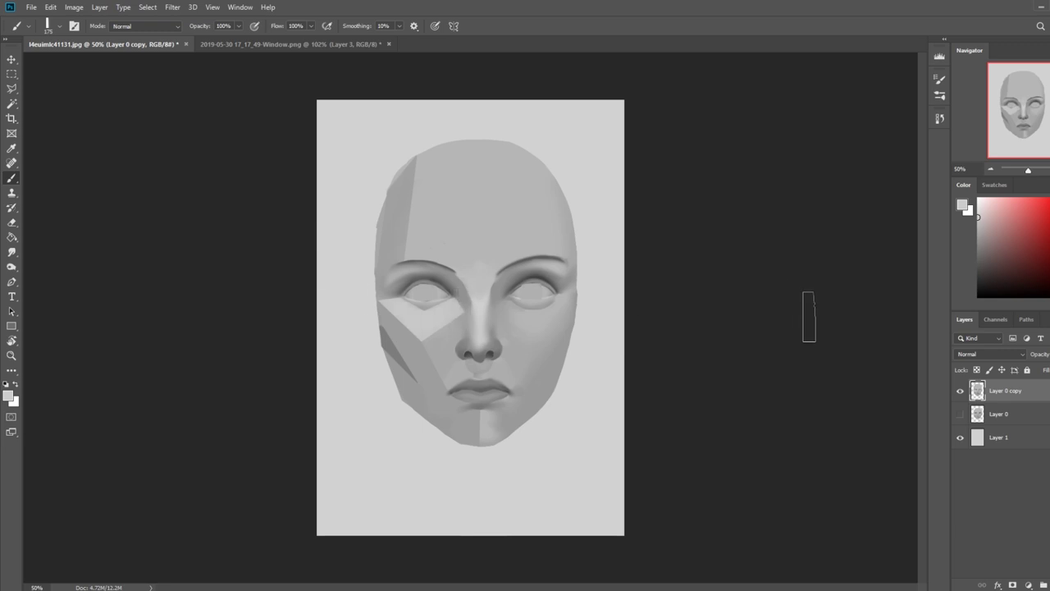
click(12, 88)
click(385, 289)
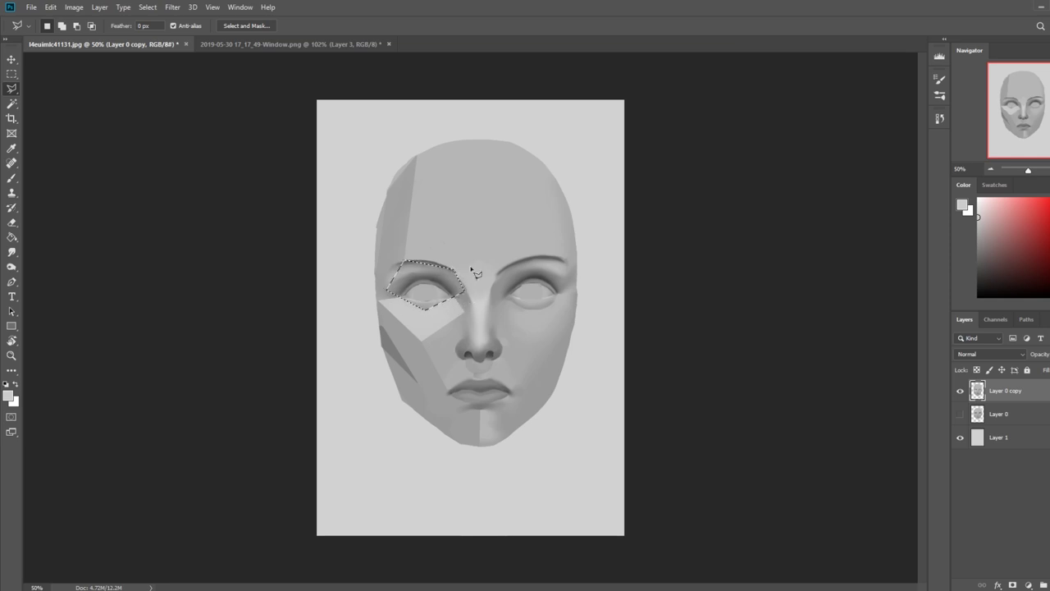
Clear the eye selection and undo an accidental layer grouping
key(ctrl+g)
key(b)
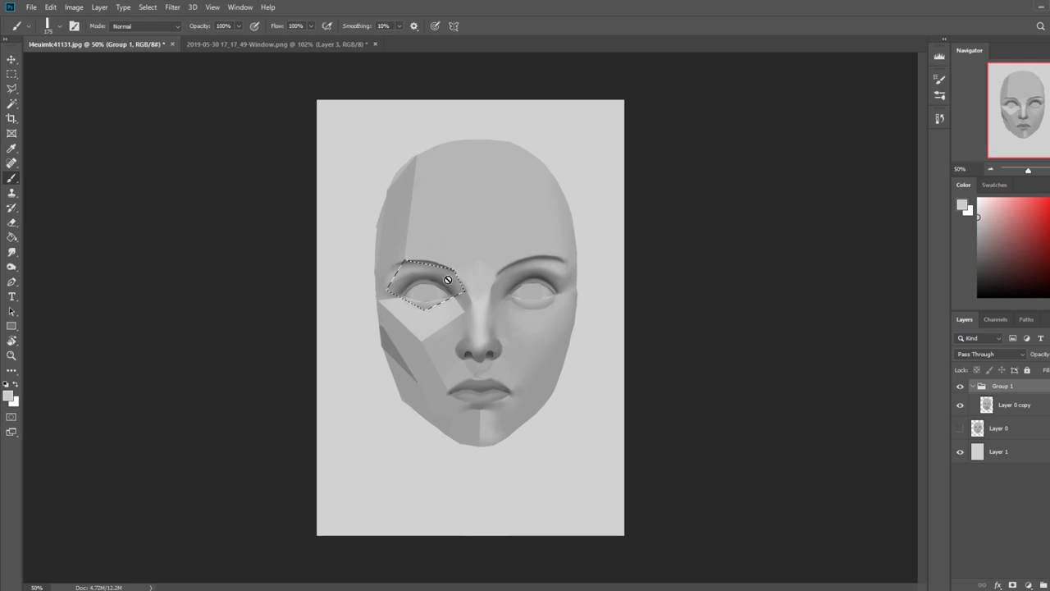
key(ctrl+d)
key(ctrl+shift+g)
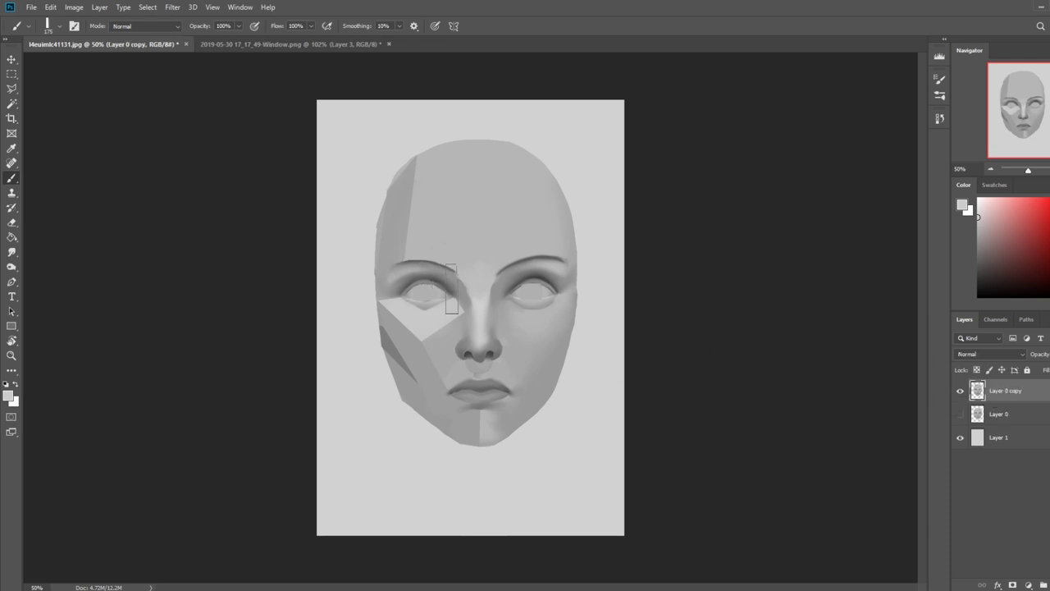
Shade the left eye socket and lid with darker grey in Darken mode at 49% opacity
alt+click(436, 273)
click(164, 26)
click(152, 81)
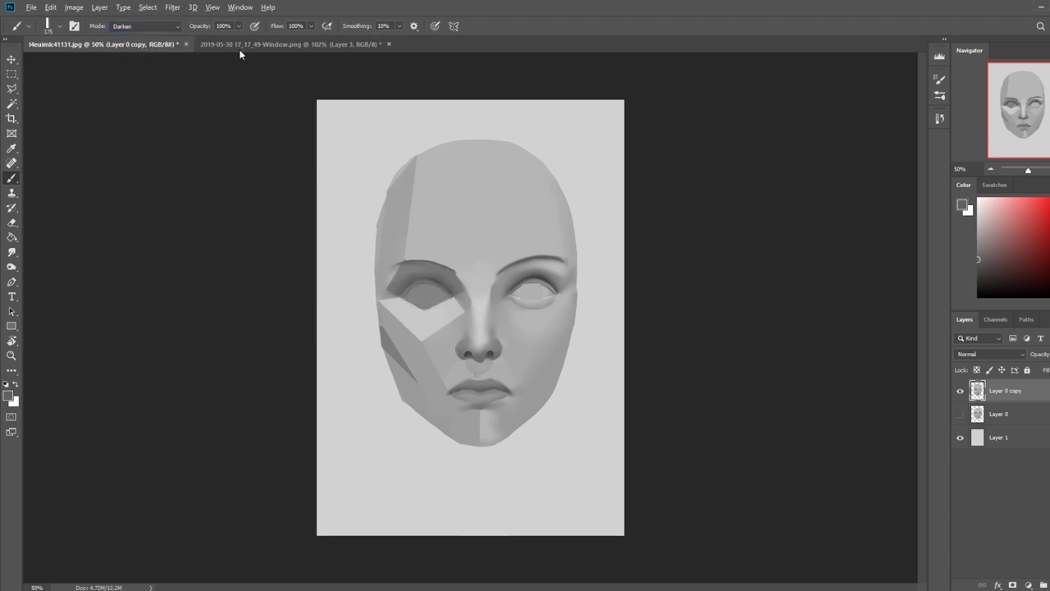
click(238, 25)
drag(241, 39, 212, 39)
mouse_move(447, 283)
mouse_down()
mouse_move(403, 276)
mouse_move(487, 296)
mouse_move(443, 283)
mouse_up()
right_click(502, 244)
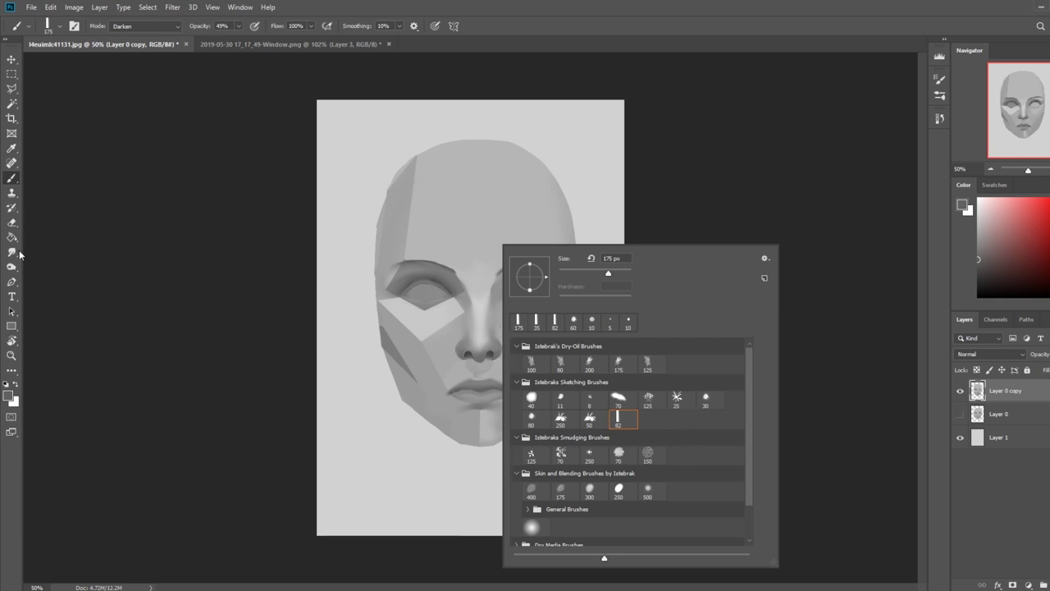
Close the brush presets and sample a lighter grey from the face
click(765, 165)
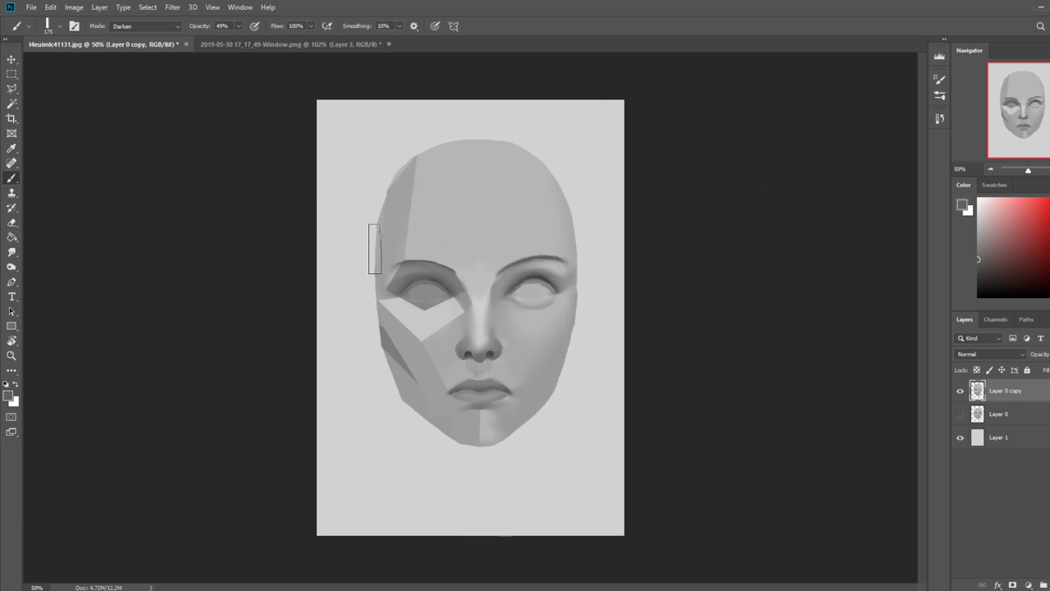
click(11, 88)
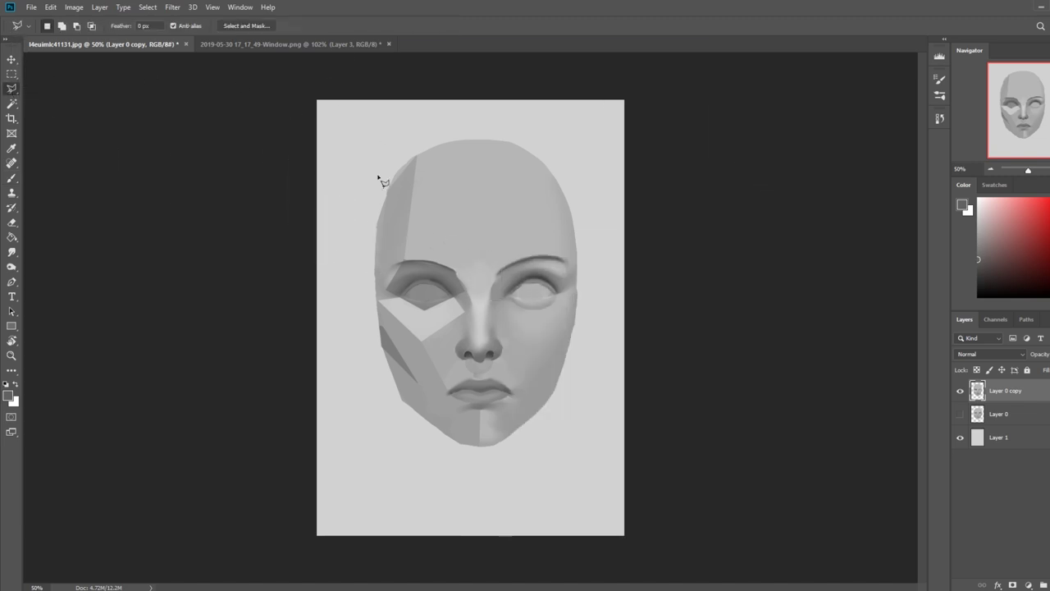
click(388, 292)
key(Escape)
key(b)
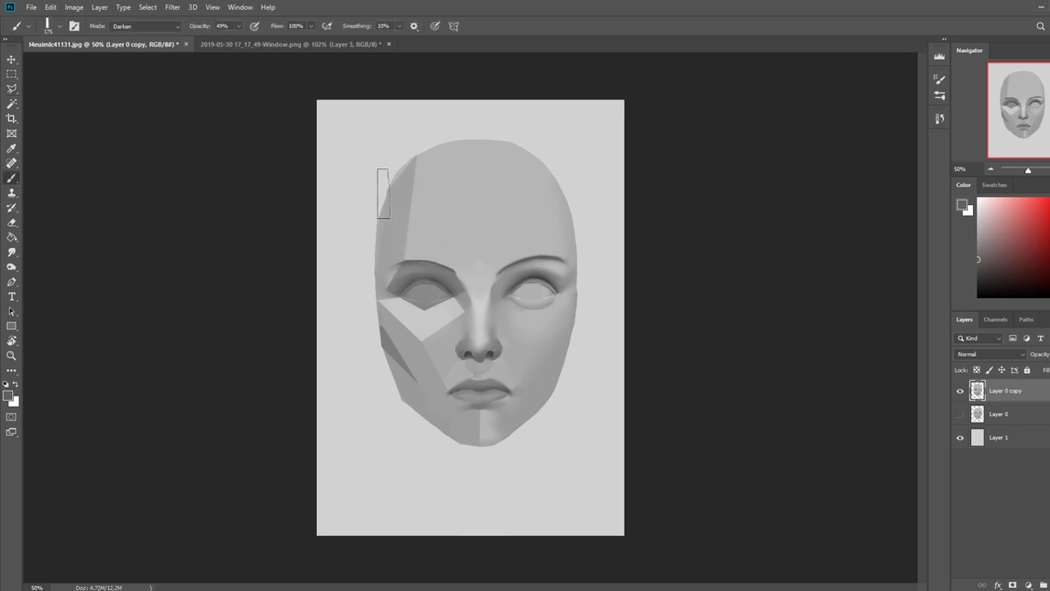
alt+click(400, 237)
Select a plane from the cheek edge up to the forehead and set the brush to Normal mode
key(l)
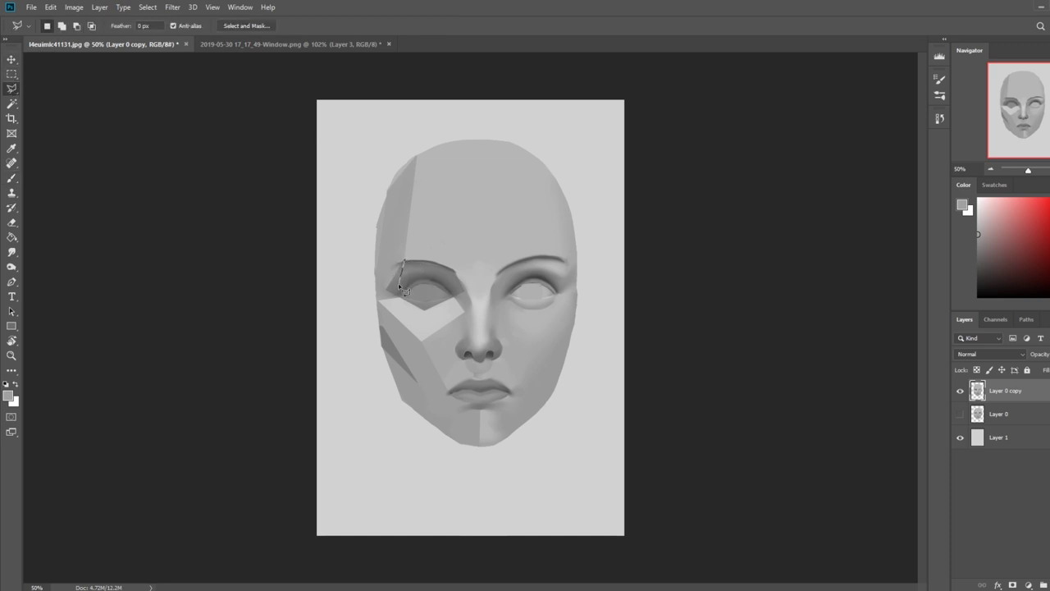
click(376, 300)
click(378, 197)
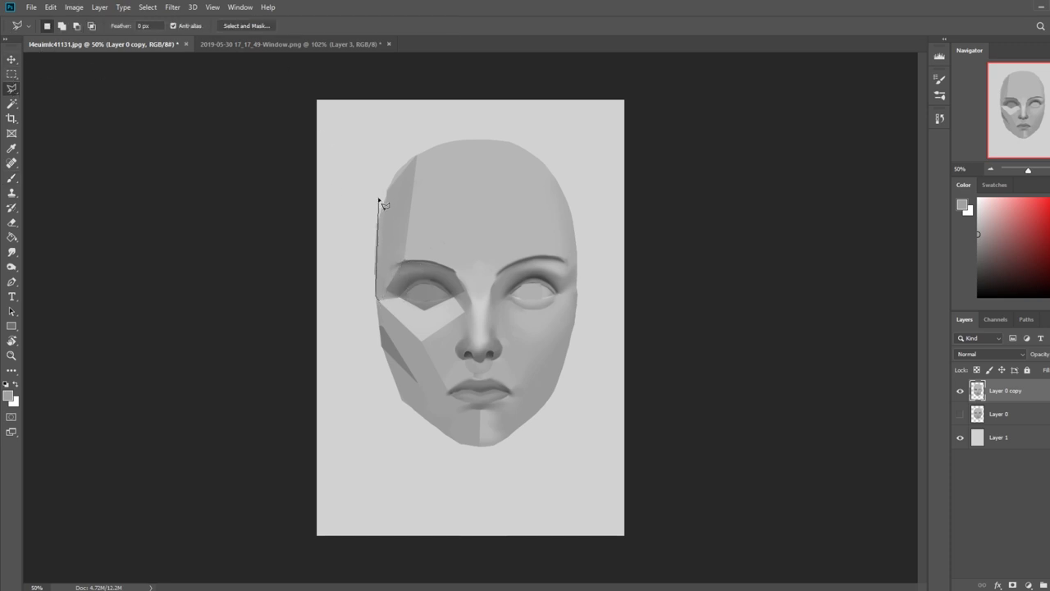
click(402, 264)
click(380, 302)
key(b)
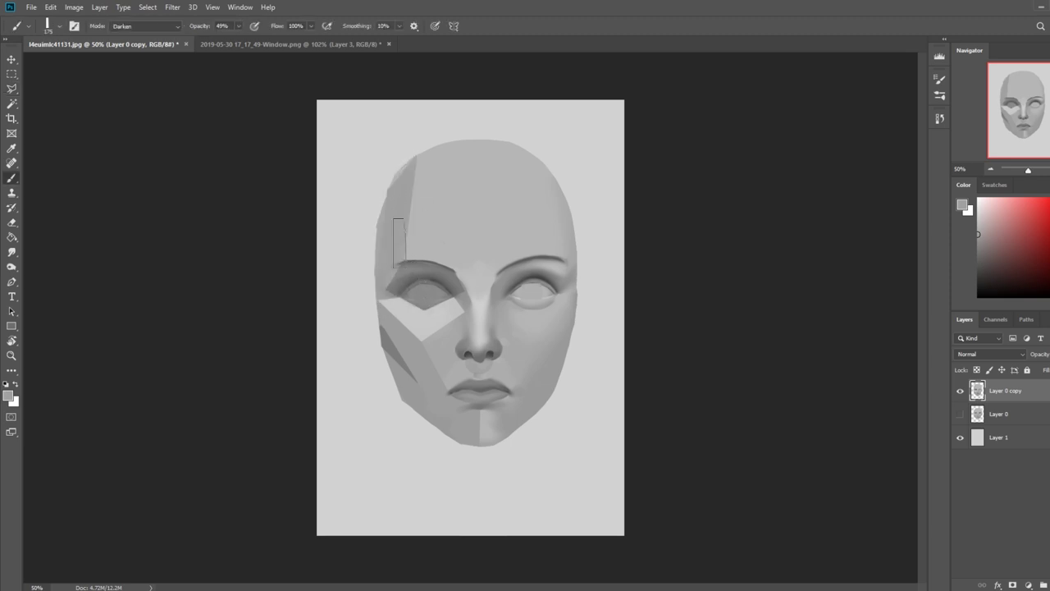
click(160, 27)
click(131, 34)
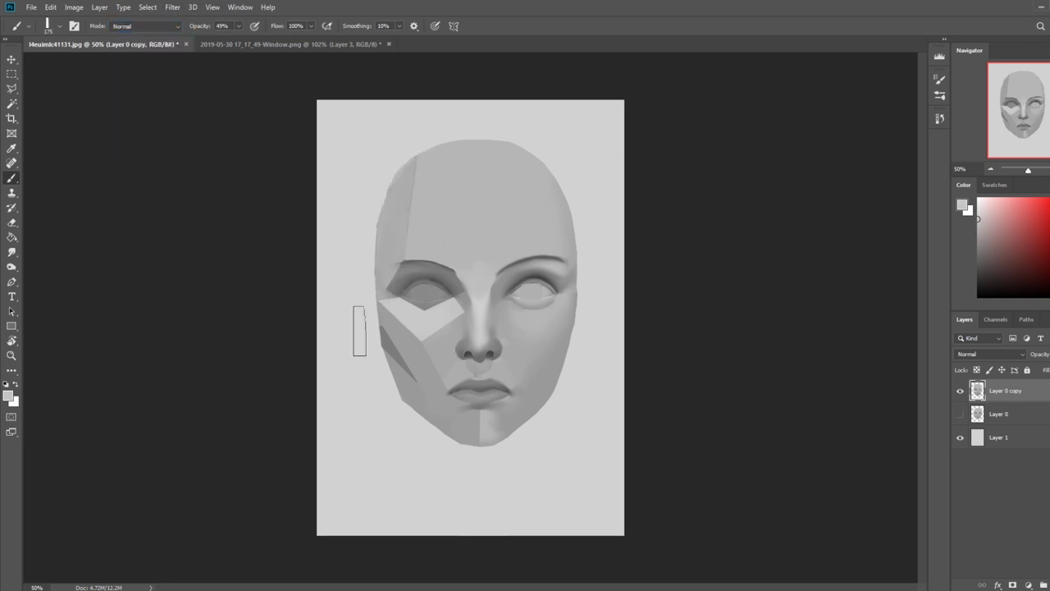
Trace a four-sided outline on the forehead above the left eye
click(11, 89)
click(404, 261)
click(416, 156)
click(482, 153)
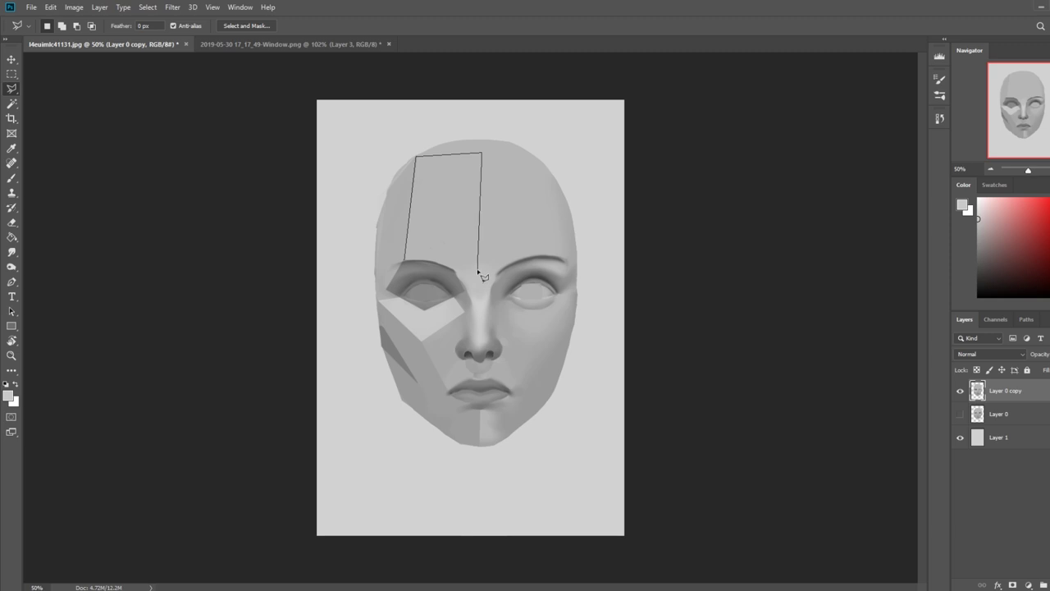
Paint the light forehead plane above the left eye at 62% brush opacity
click(404, 263)
key(ctrl+d)
key(b)
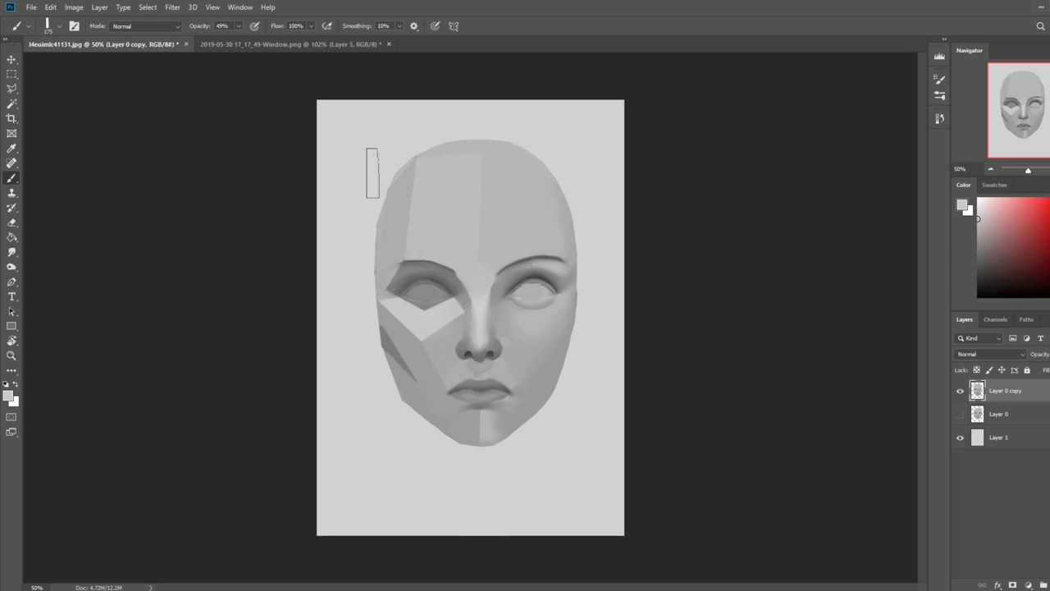
click(238, 26)
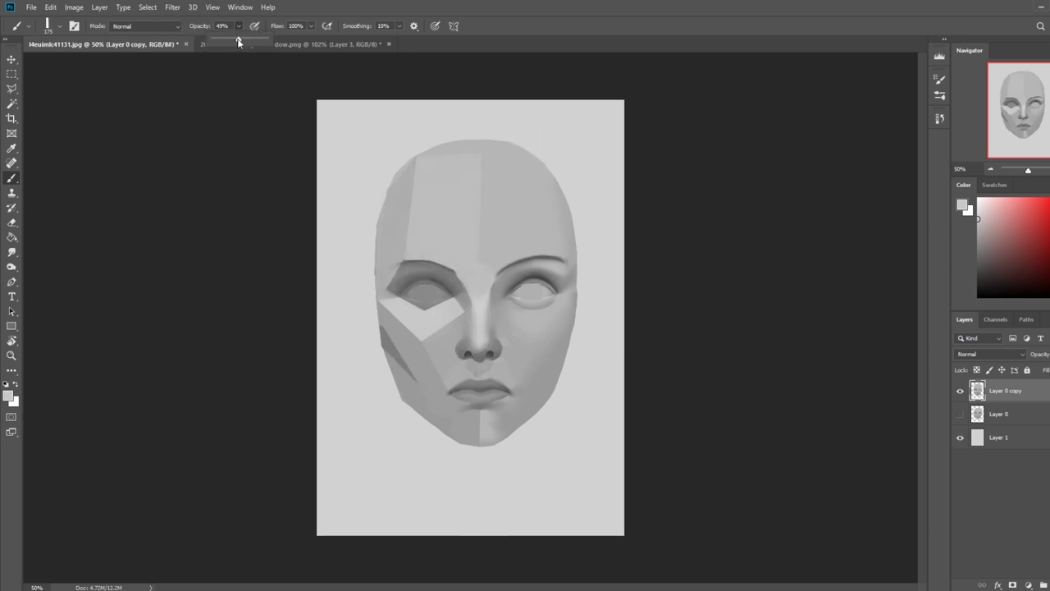
click(490, 256)
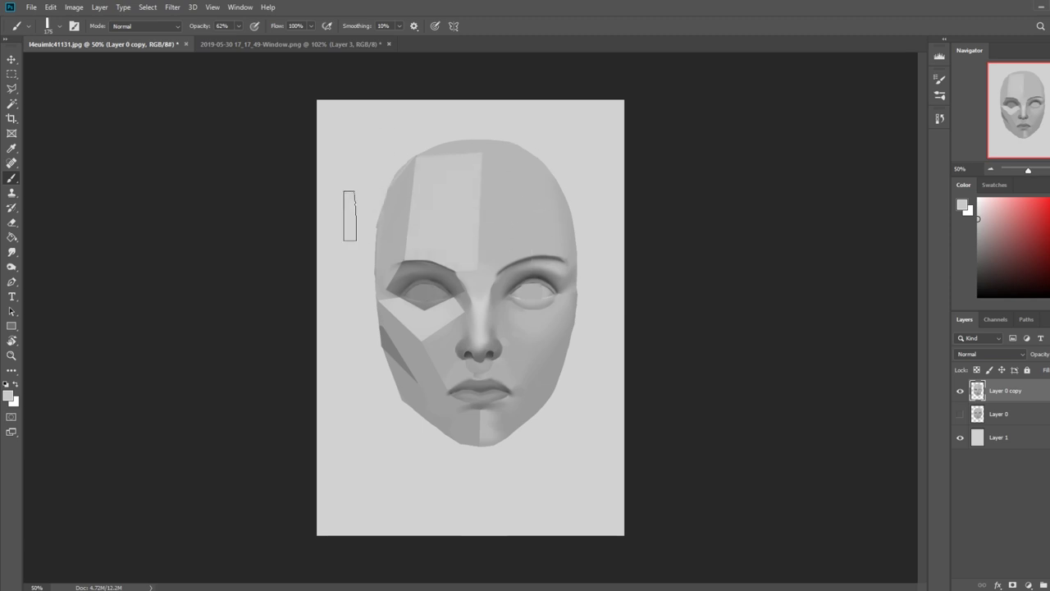
Select a triangle at the top of the head and paint it at 96% opacity
click(14, 89)
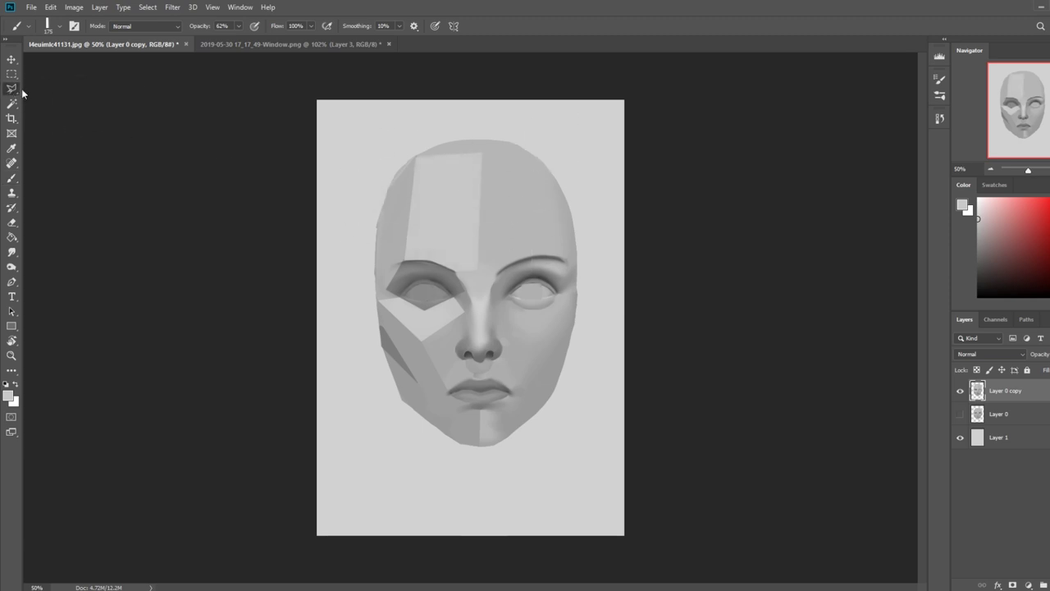
click(417, 156)
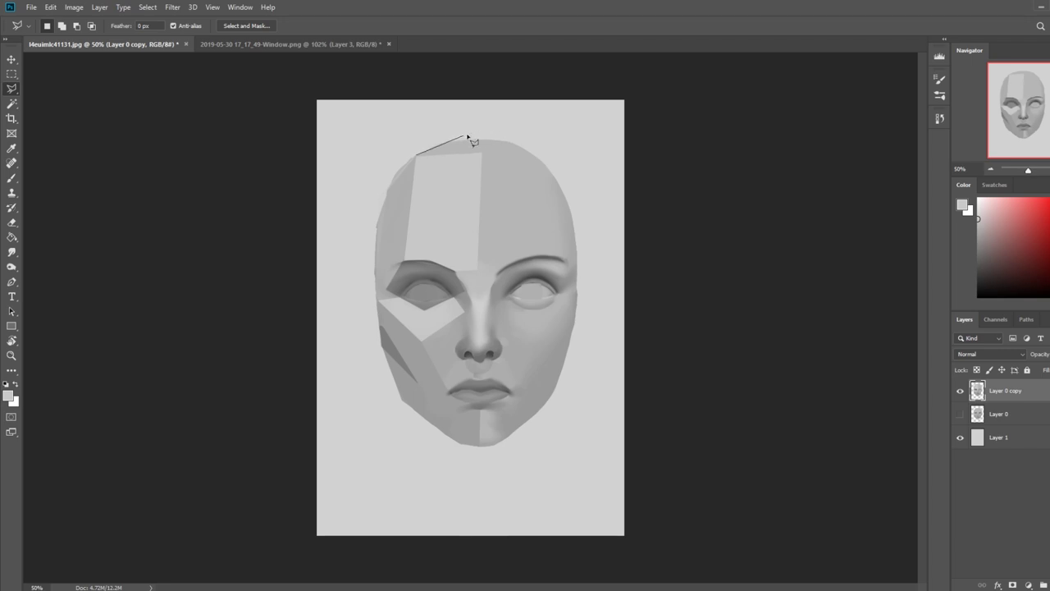
click(473, 132)
click(482, 154)
click(417, 156)
key(b)
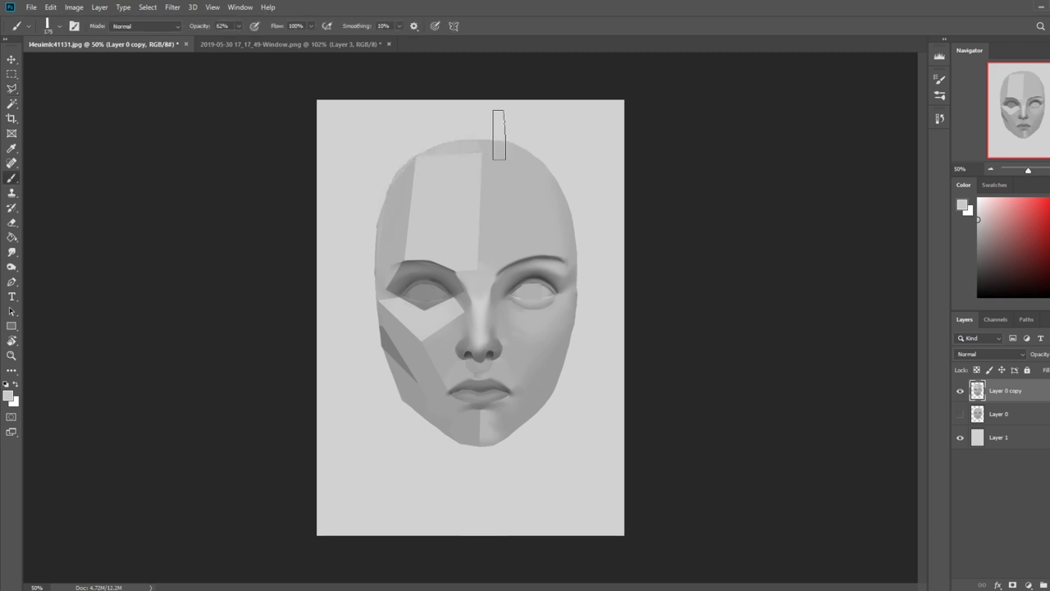
drag(237, 27, 257, 41)
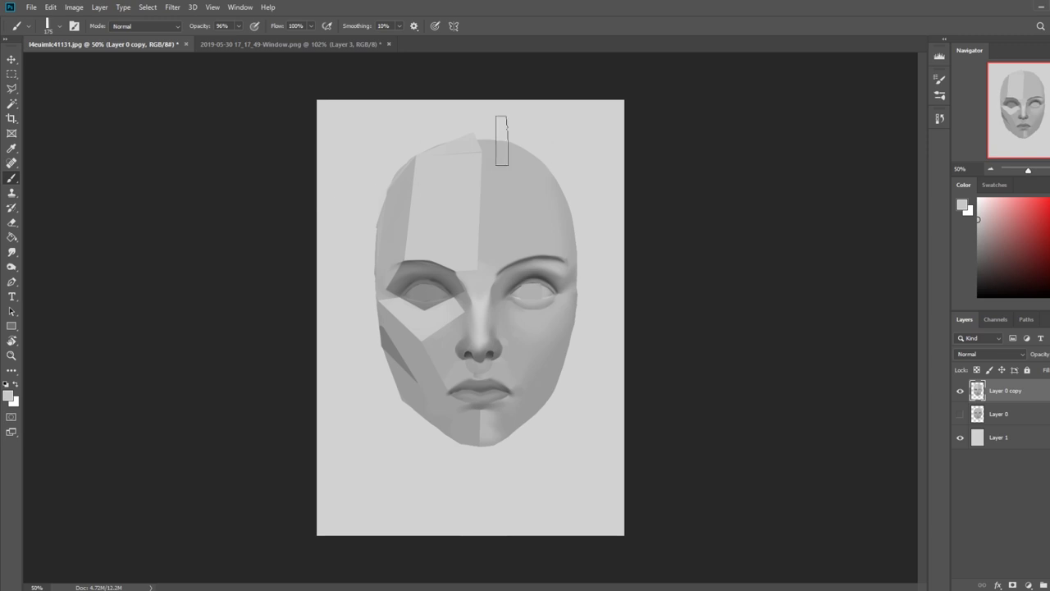
click(12, 88)
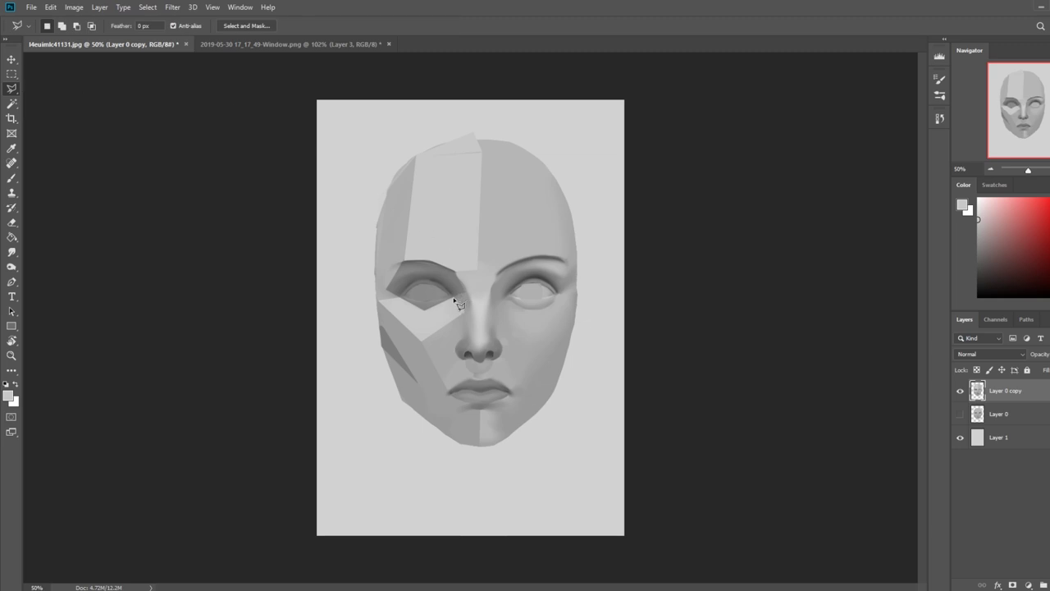
Select the area beside the nose bridge and paint a light strip down it
drag(470, 296, 476, 330)
mouse_move(477, 346)
mouse_down()
mouse_move(480, 289)
mouse_move(464, 276)
mouse_move(472, 301)
mouse_up()
click(464, 289)
click(489, 338)
click(494, 289)
click(466, 287)
key(ctrl+d)
key(b)
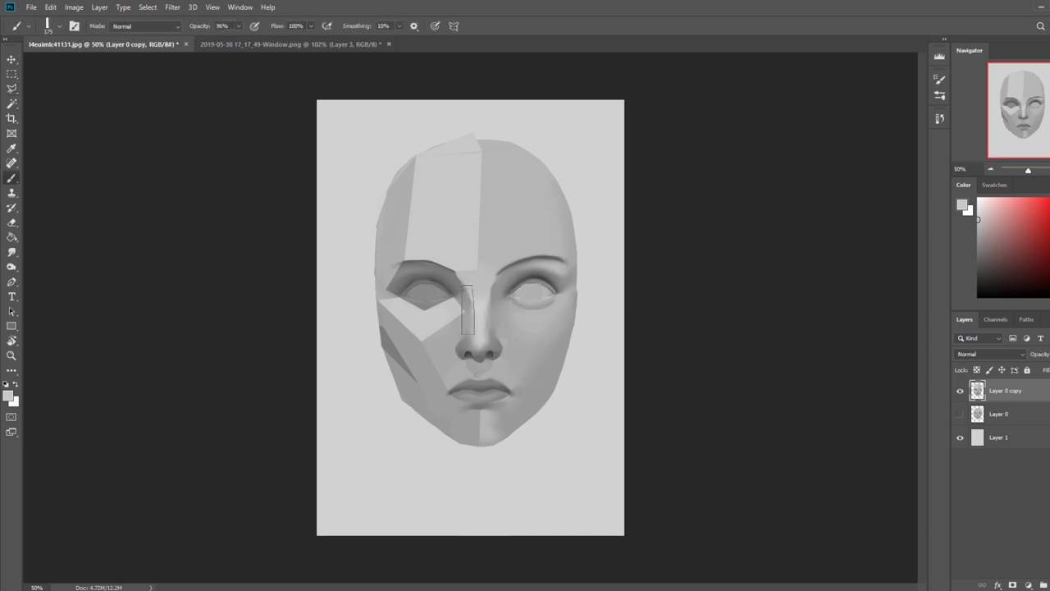
mouse_move(465, 286)
mouse_down()
mouse_move(485, 367)
mouse_move(474, 291)
mouse_move(476, 326)
mouse_up()
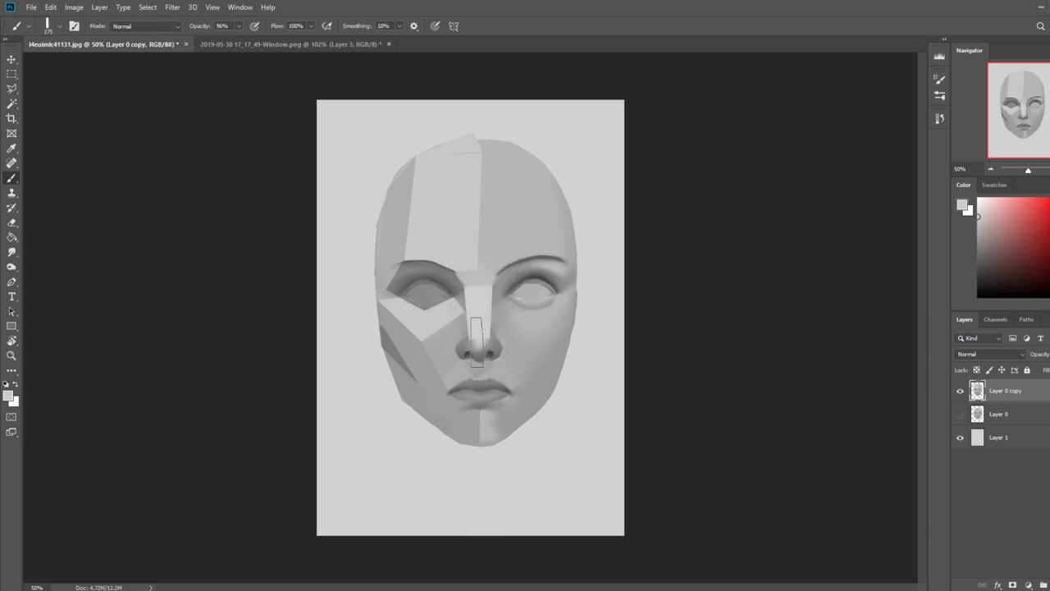
Sample a grey from the face and brighten the left side of the nose bridge down to the nostril
click(12, 87)
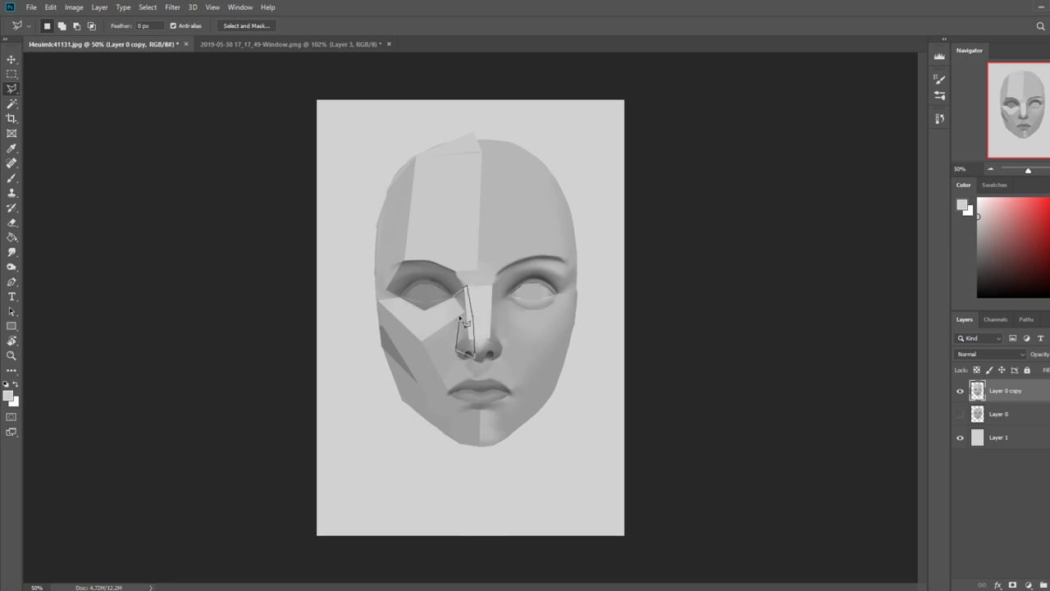
key(Escape)
key(b)
key(alt)
alt+click(463, 298)
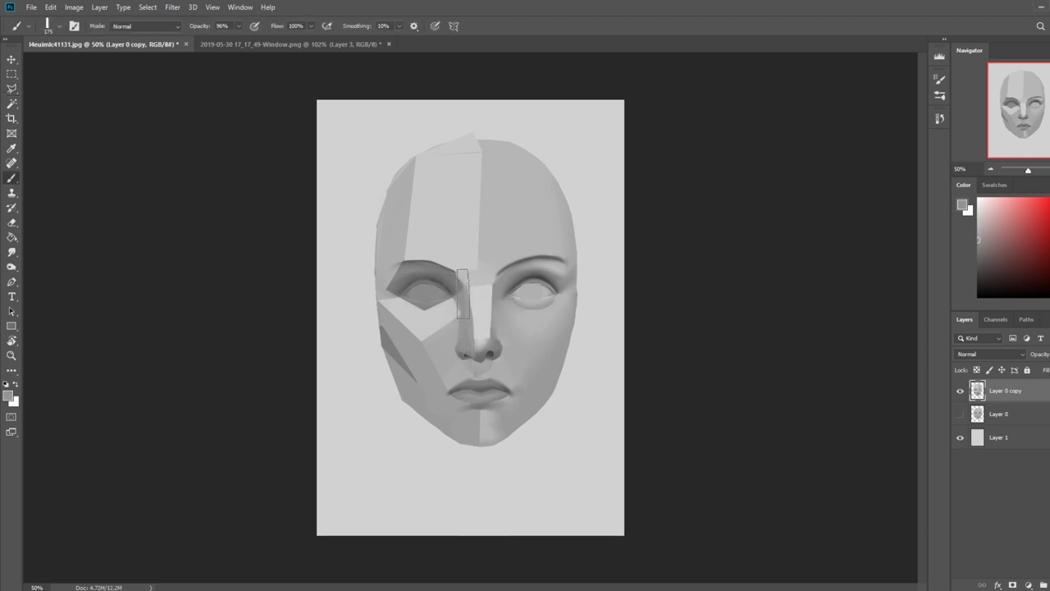
drag(462, 298, 460, 358)
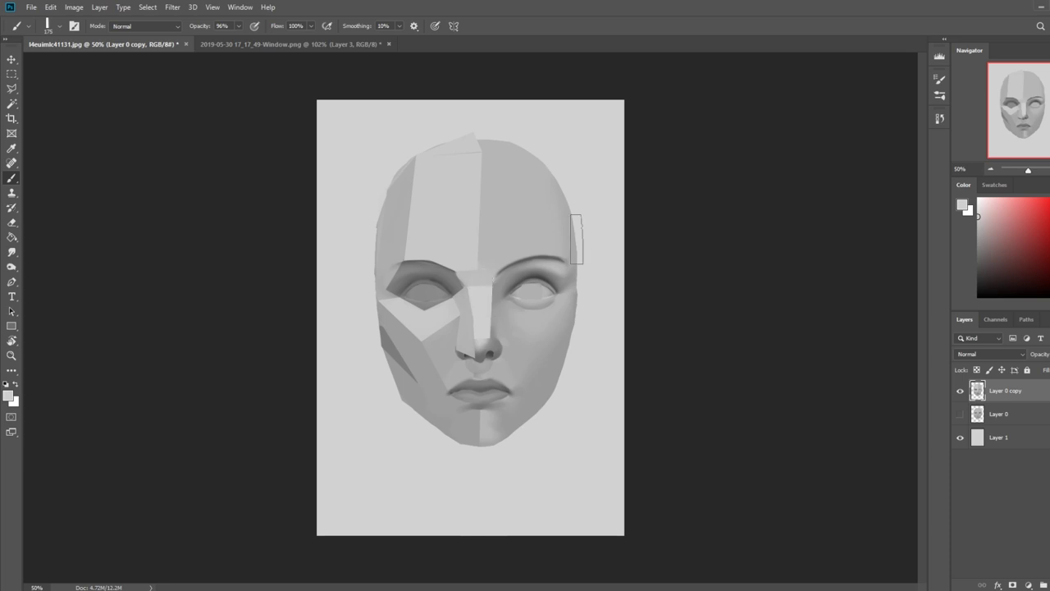
click(11, 90)
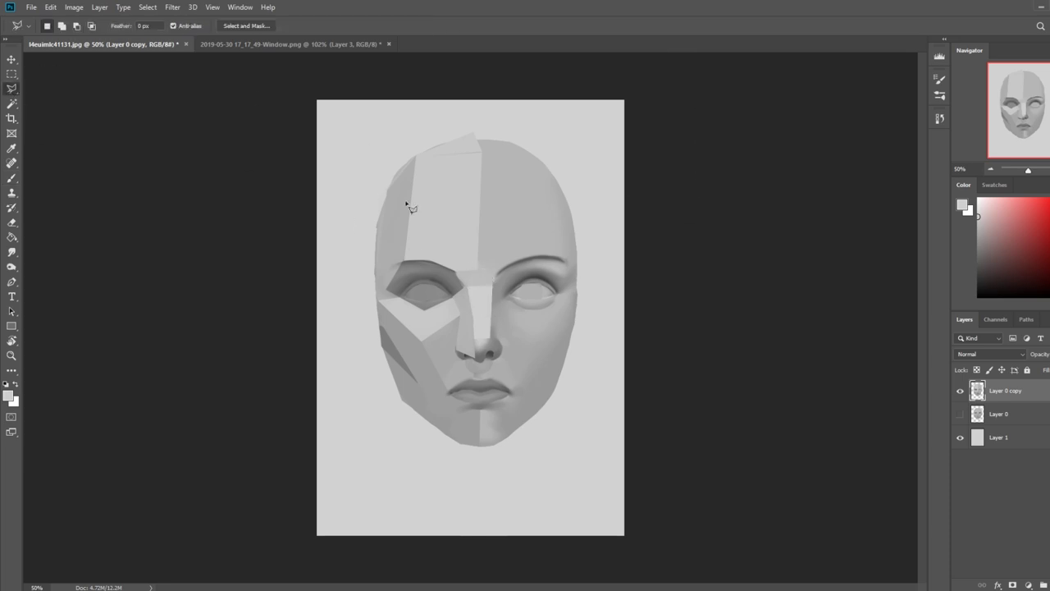
Outline the left nostril with a polygonal selection, then deselect it
click(456, 351)
click(469, 344)
click(491, 343)
click(500, 350)
click(486, 357)
click(459, 352)
key(ctrl+d)
Sample darker and lighter face greys and paint under the nose at brush size 100
key(b)
alt+click(504, 350)
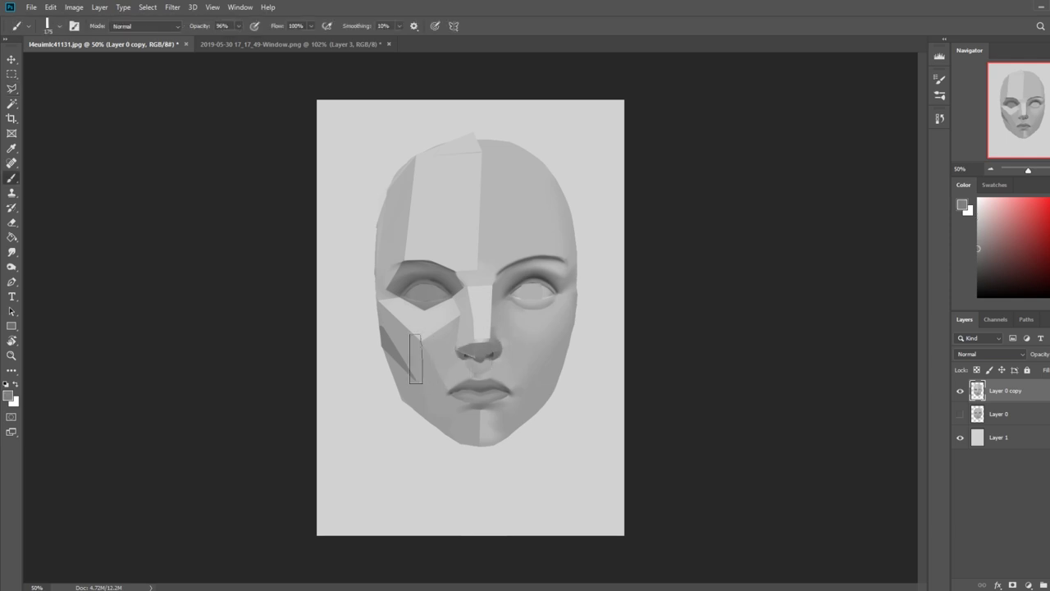
key(l)
right_click(470, 318)
key(Escape)
key(b)
alt+click(431, 310)
key(bracketleft)
key(bracketleft)
key(bracketleft)
drag(497, 364, 498, 361)
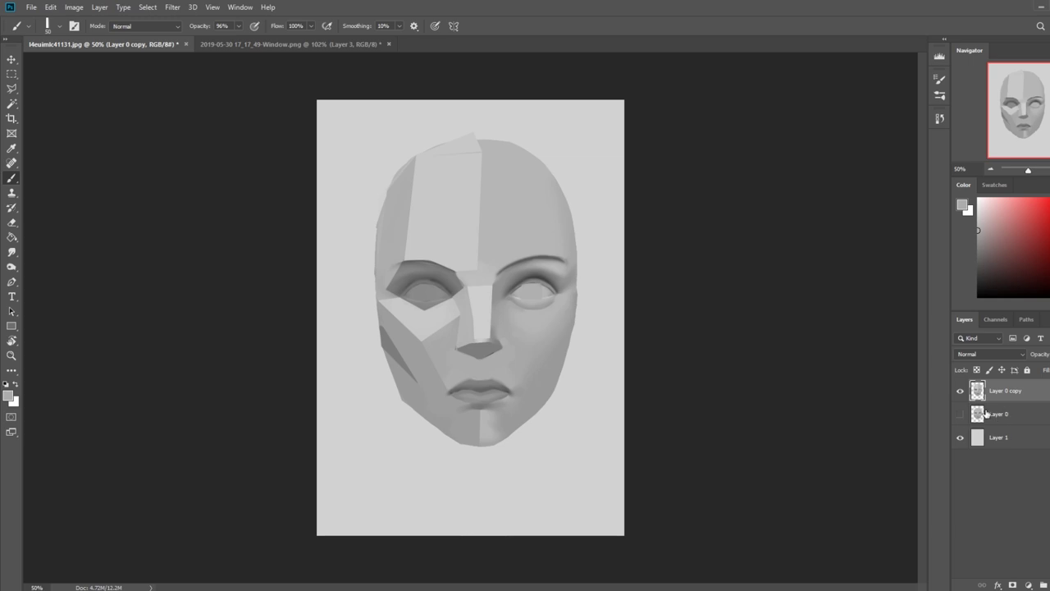
Toggle Layer 0 copy on and off to compare with the painted face, then hide the painted face
click(960, 392)
click(960, 394)
click(961, 394)
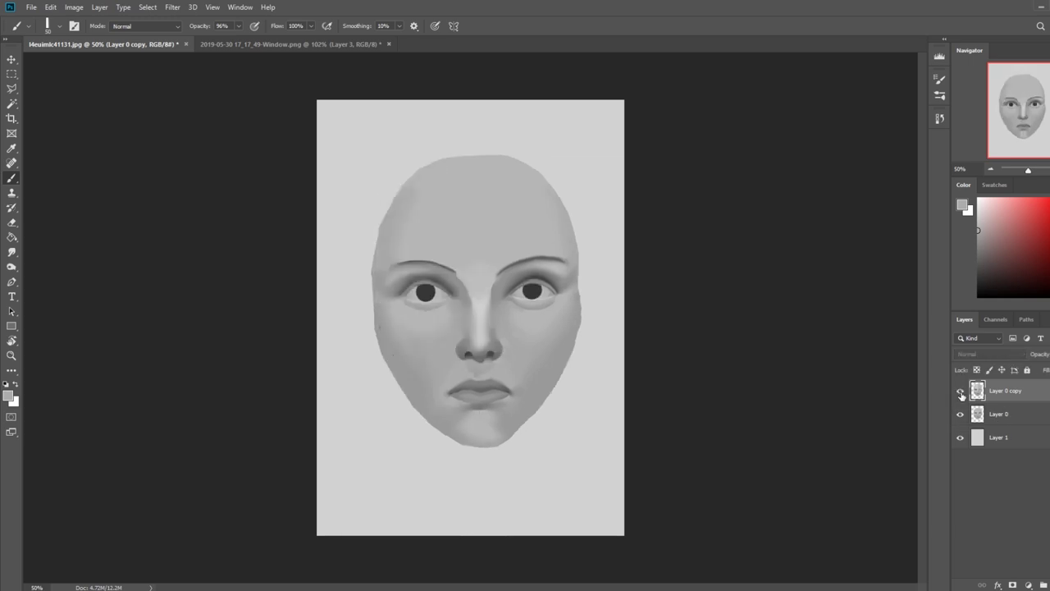
click(961, 394)
click(961, 394)
click(961, 394)
click(960, 393)
click(961, 394)
click(962, 395)
click(961, 394)
click(960, 393)
click(961, 393)
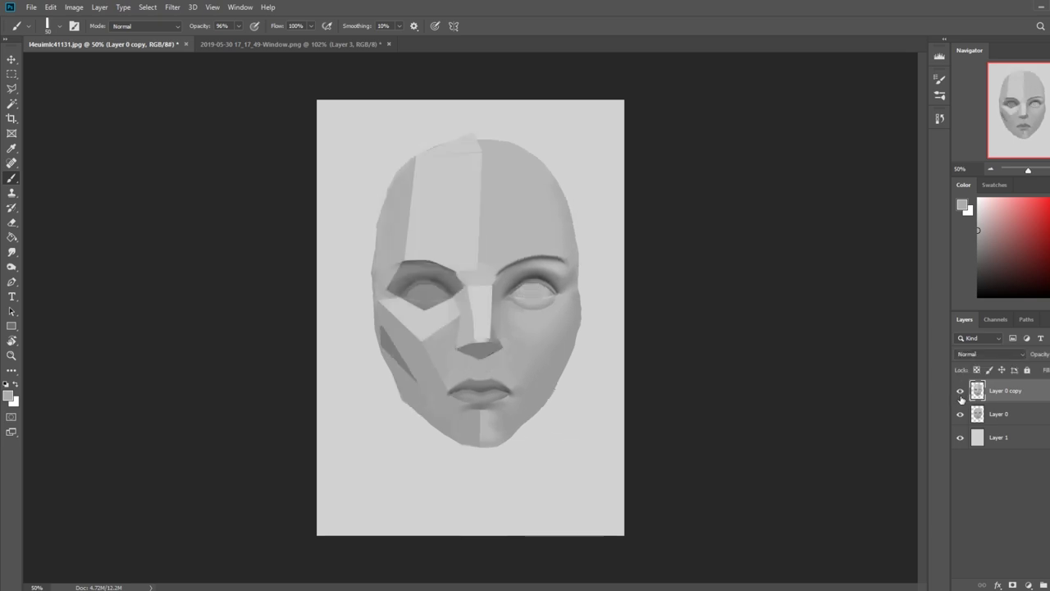
click(961, 397)
click(962, 397)
click(961, 393)
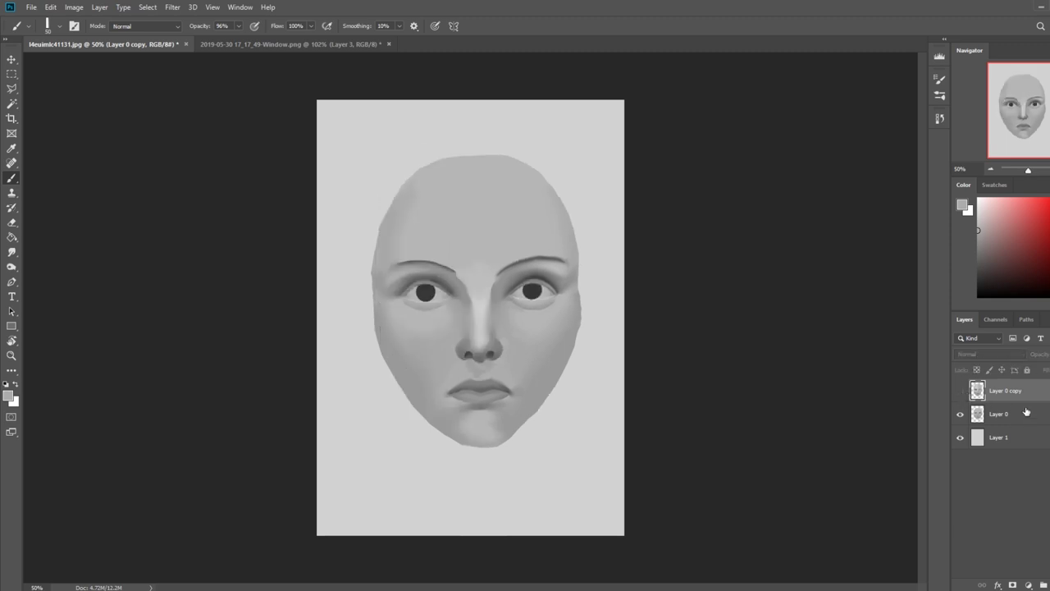
click(961, 395)
click(961, 414)
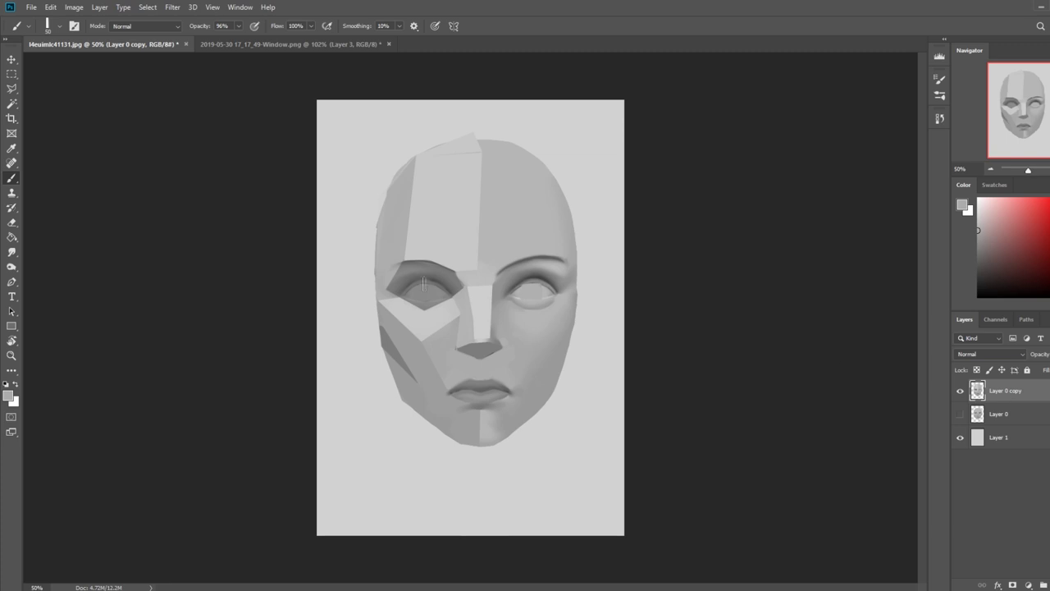
Darken the bridge between the brows with a sampled darker grey
alt+click(468, 273)
mouse_move(461, 278)
mouse_down()
mouse_move(496, 280)
mouse_move(487, 288)
mouse_move(493, 277)
mouse_move(456, 279)
mouse_up()
alt+click(485, 281)
key(ctrl+z)
alt+click(492, 278)
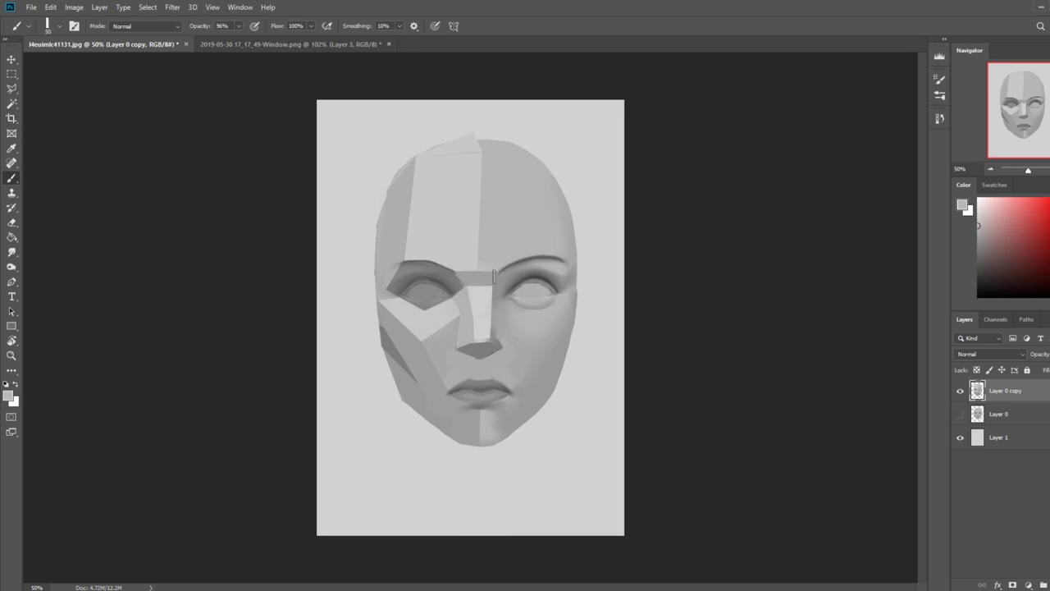
Lighten the darker left side of the forehead with grey from the light forehead plane
alt+click(432, 243)
drag(429, 196, 366, 242)
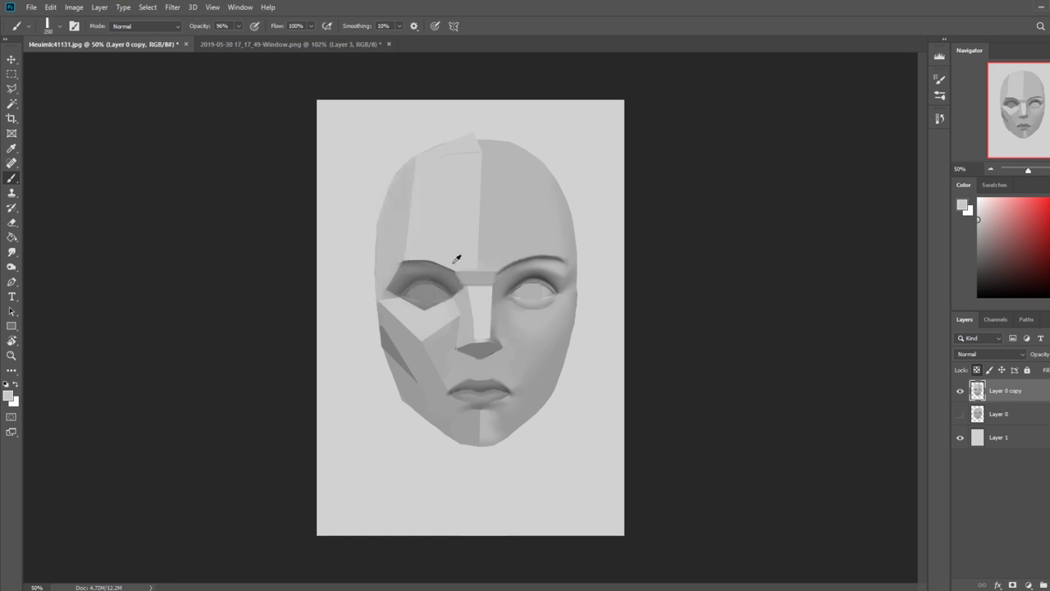
drag(456, 279, 402, 275)
key(ctrl+z)
Set the brush to Lighten mode and copy the lassoed nose tip onto its own layer
click(136, 26)
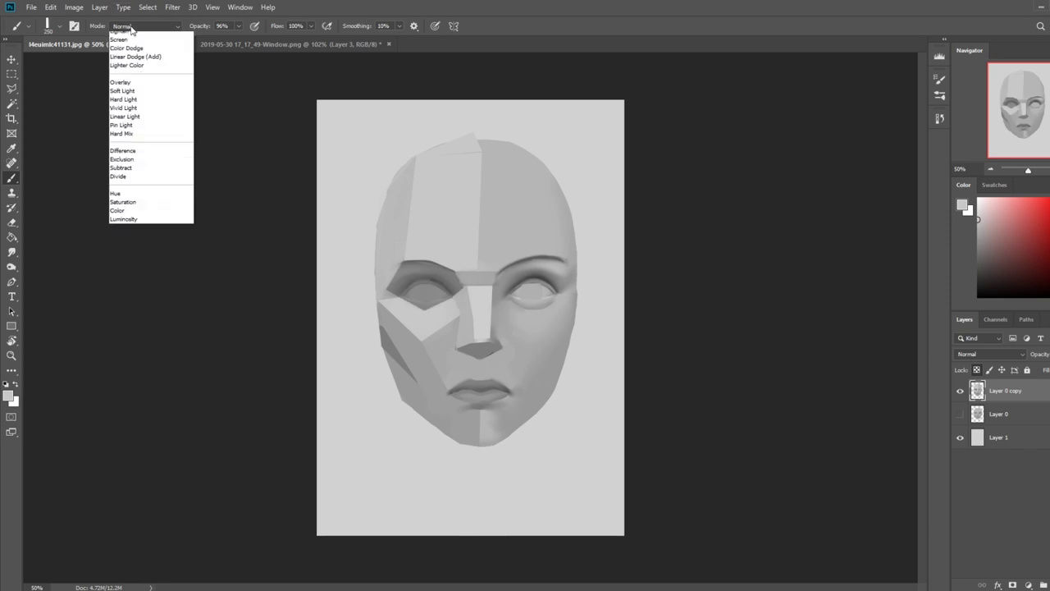
click(123, 131)
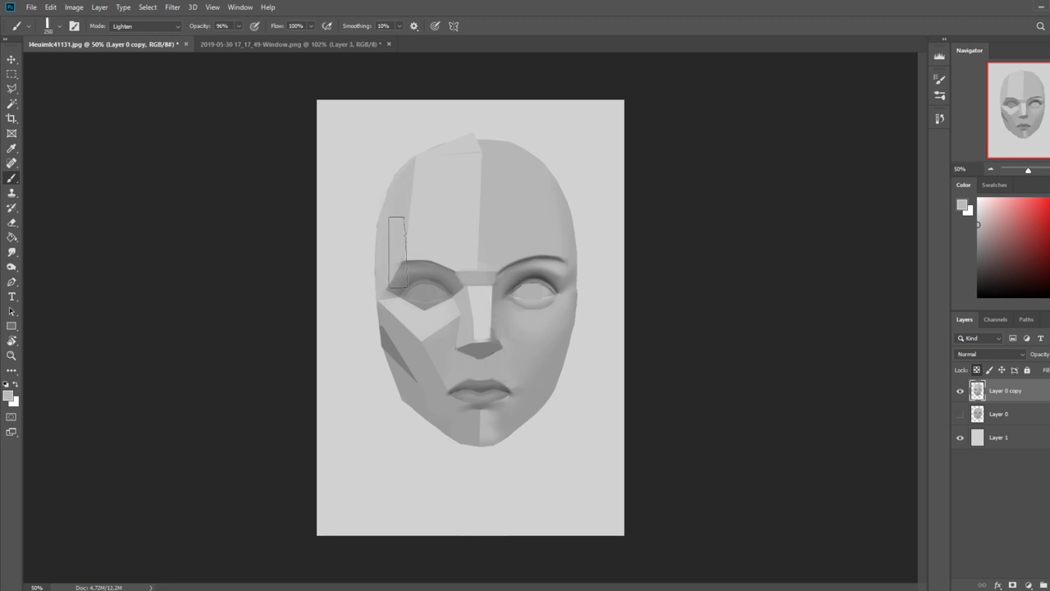
key(l)
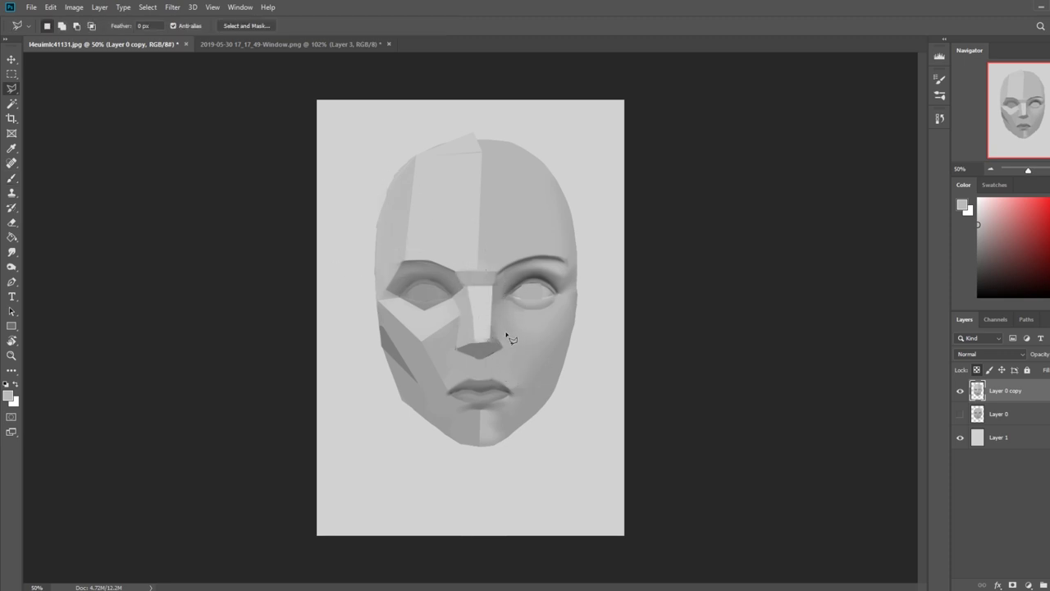
mouse_move(480, 320)
mouse_down()
mouse_move(445, 355)
mouse_move(472, 367)
mouse_move(507, 363)
mouse_move(505, 330)
mouse_up()
key(ctrl+j)
Move the copied nose tip down about 8 px
key(v)
drag(485, 345, 484, 352)
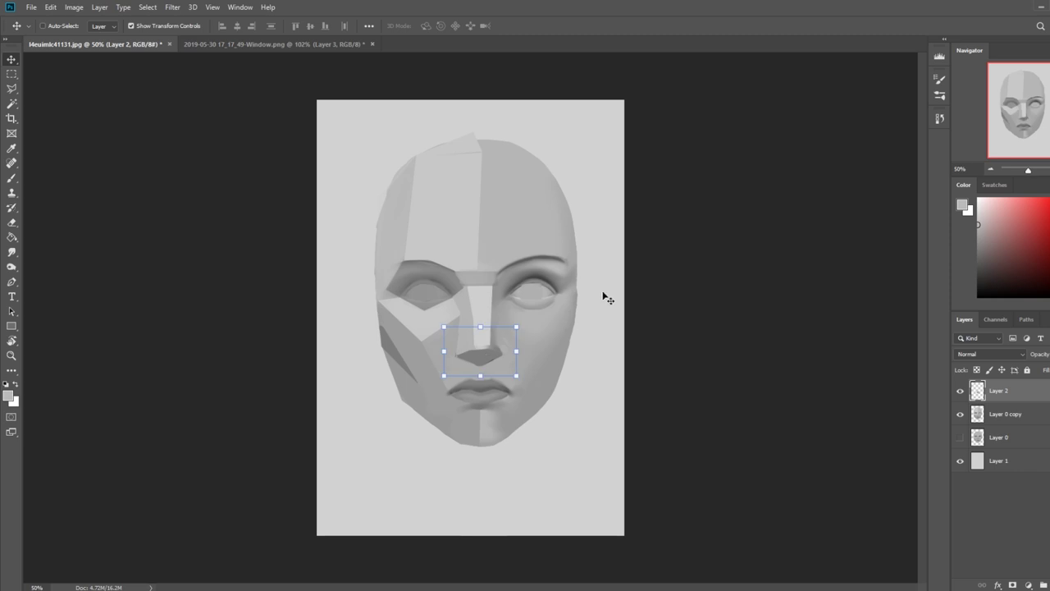
key(m)
right_click(430, 277)
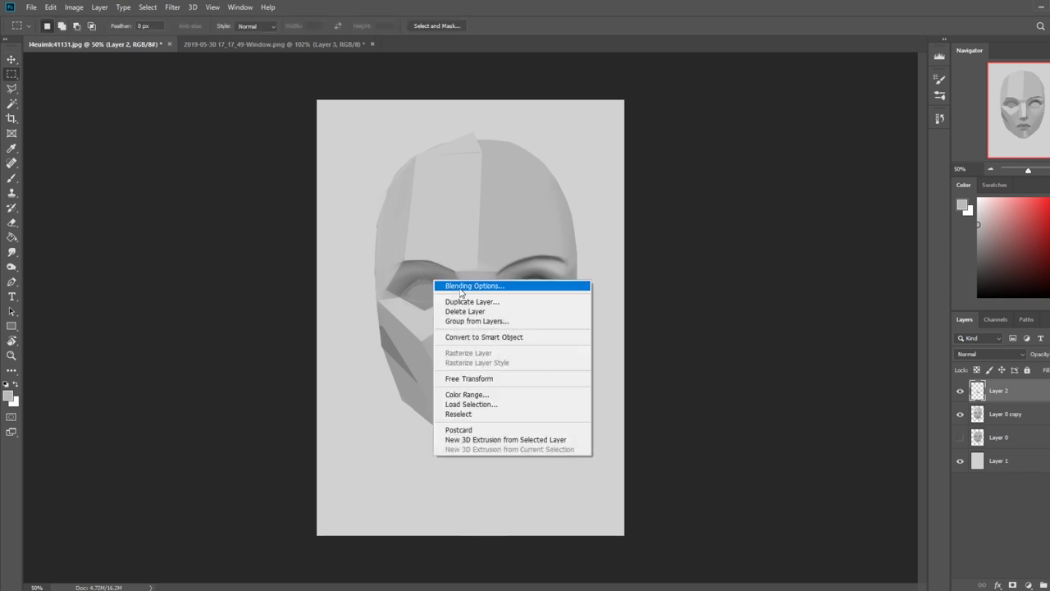
click(829, 416)
Check the shifted nose, then merge Layer 2 down into Layer 0 copy
click(960, 393)
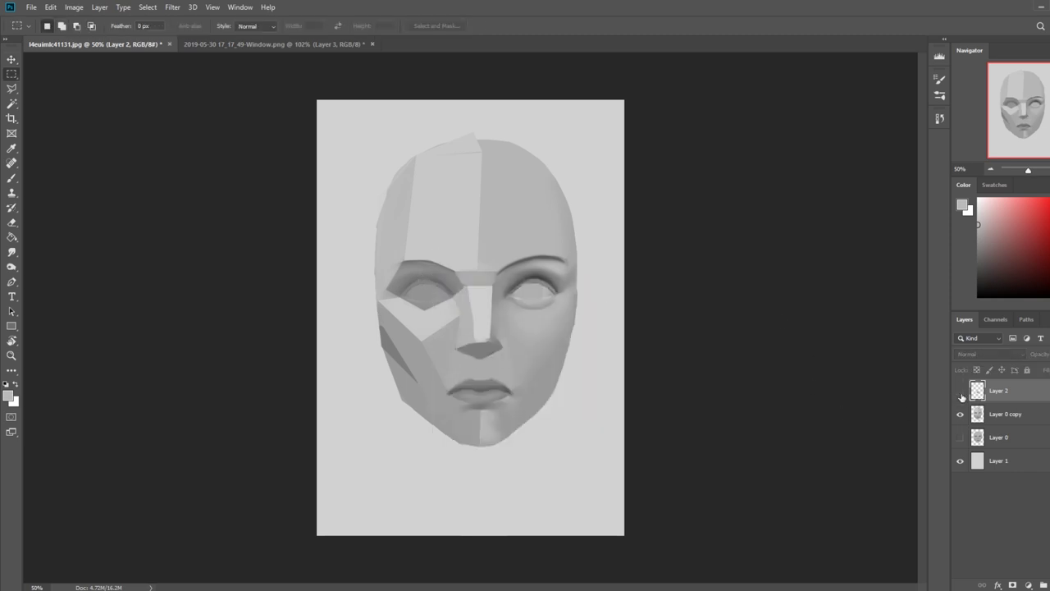
click(961, 392)
right_click(1017, 393)
click(902, 447)
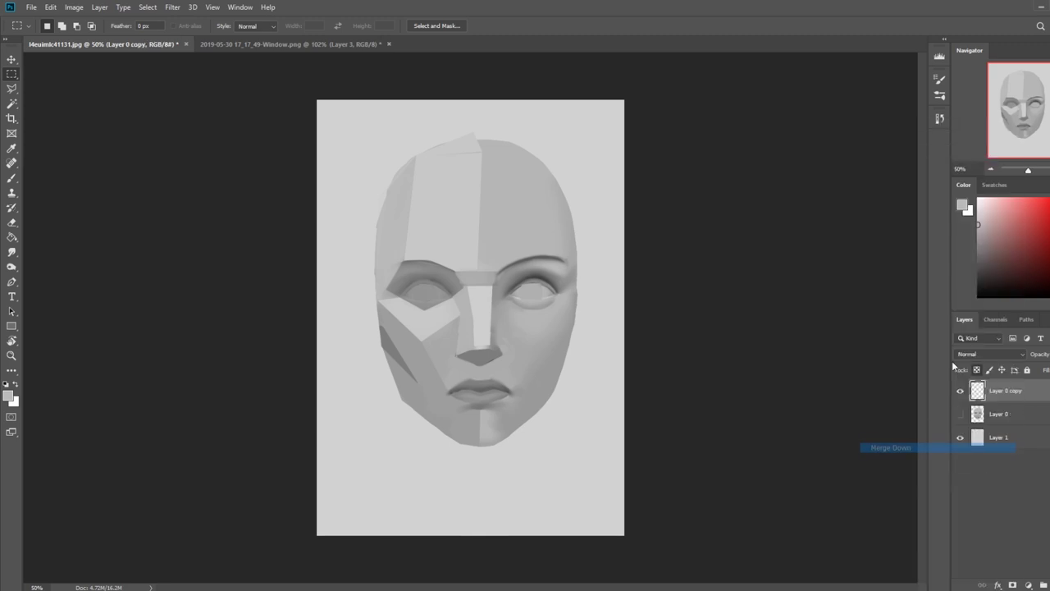
key(b)
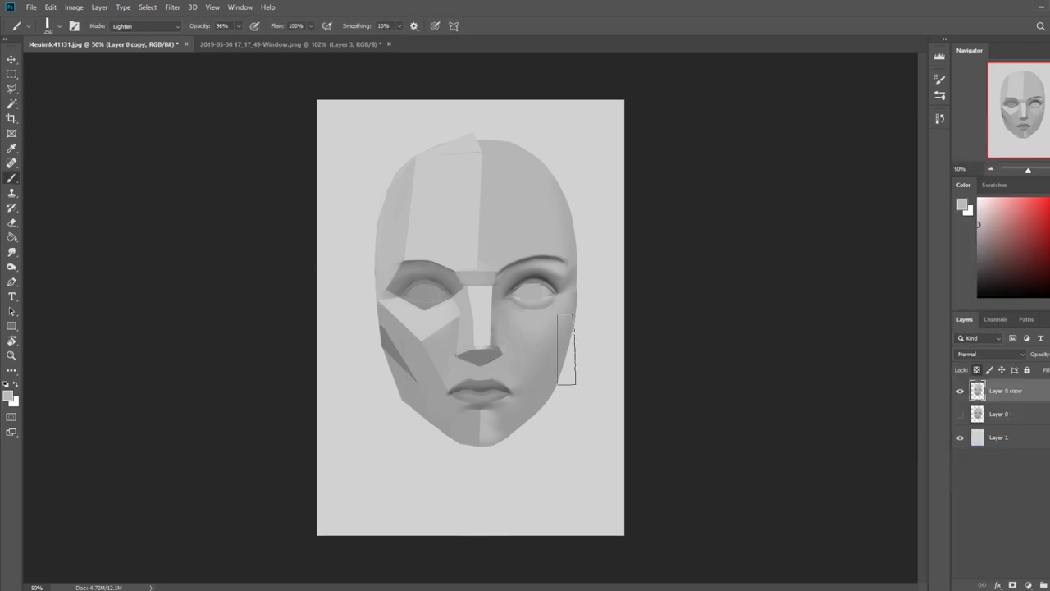
Select the cheek plane beside the nose with a polygonal outline, lighten it, and deselect
click(12, 88)
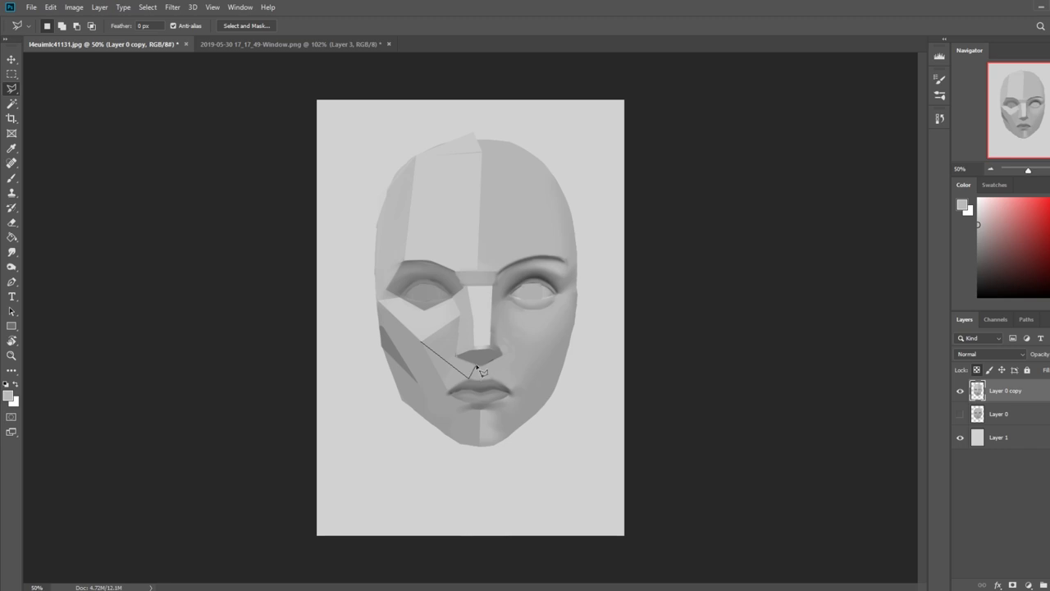
click(456, 358)
click(459, 314)
click(421, 343)
key(alt+BackSpace)
key(b)
key(ctrl+d)
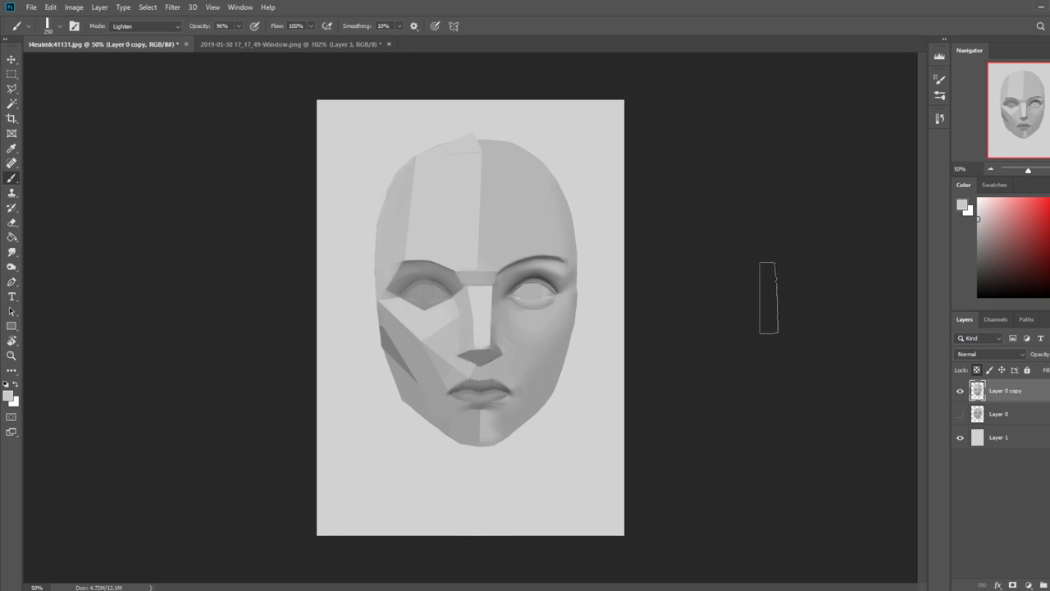
Outline the chin area below the lower lip and paint it lighter
click(12, 87)
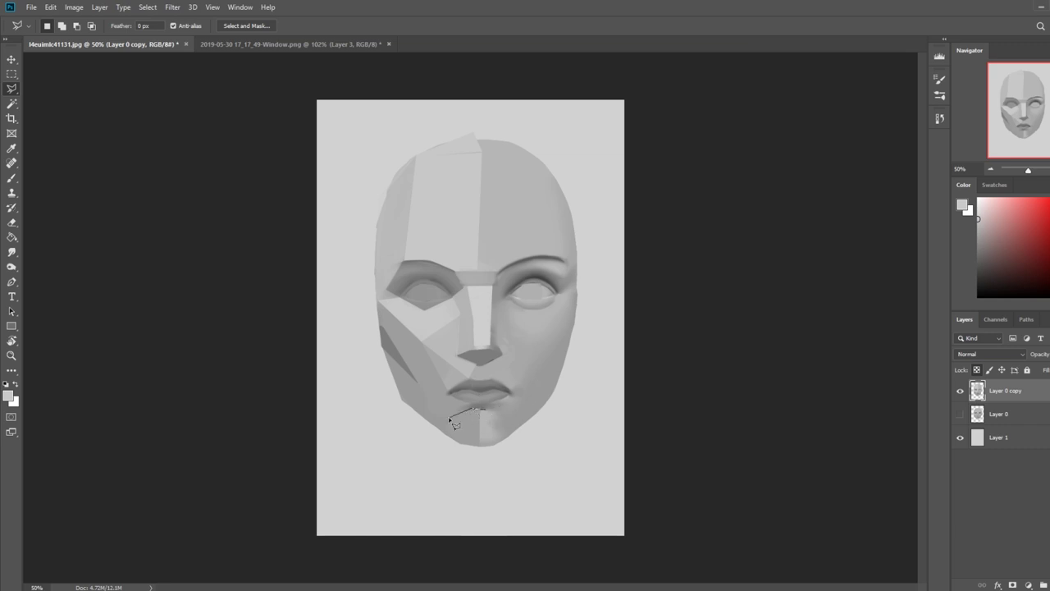
click(477, 433)
click(488, 413)
key(b)
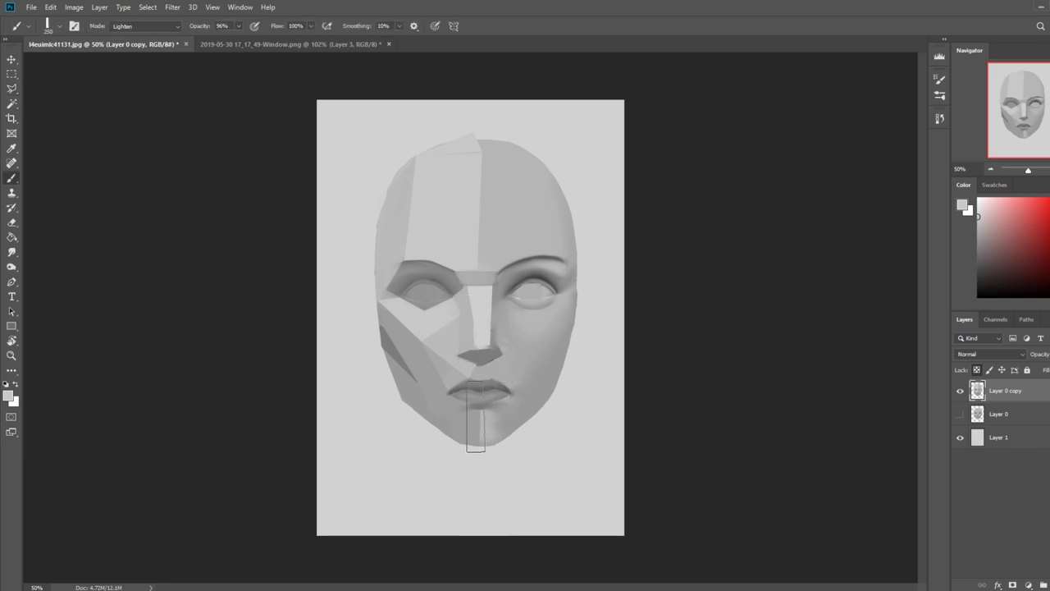
drag(475, 422, 441, 411)
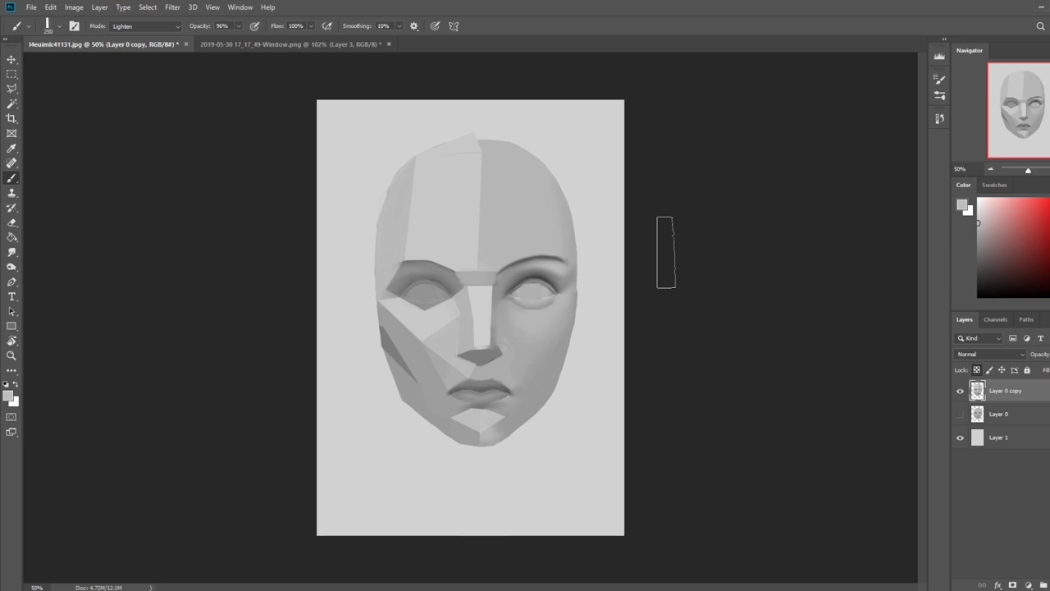
click(12, 88)
click(378, 301)
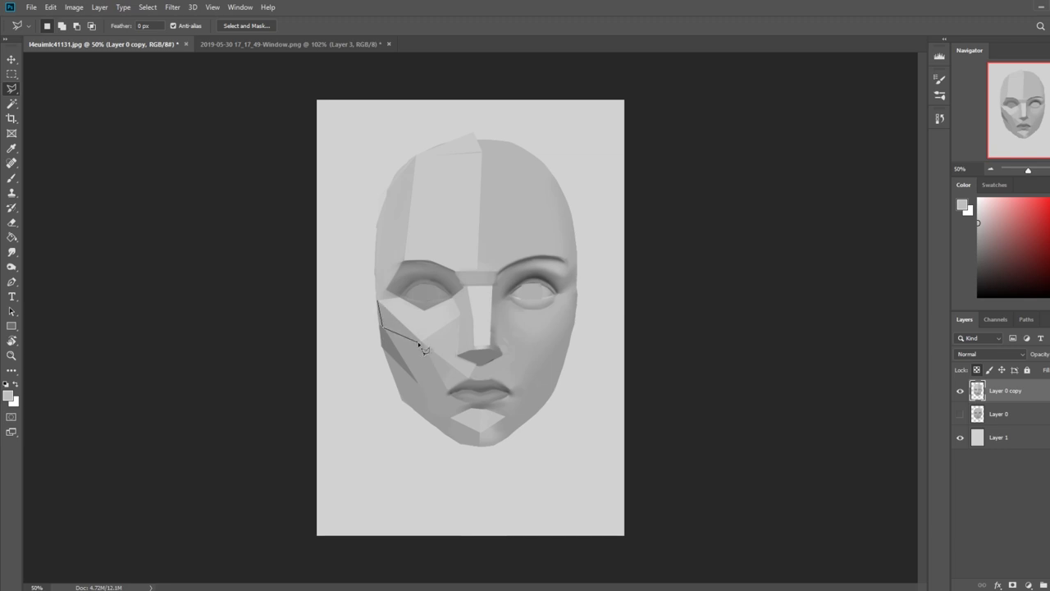
Close the outer cheek selection and lighten that area
click(422, 343)
click(379, 301)
key(b)
mouse_move(417, 339)
mouse_down()
mouse_move(367, 319)
mouse_move(365, 302)
mouse_move(409, 320)
mouse_up()
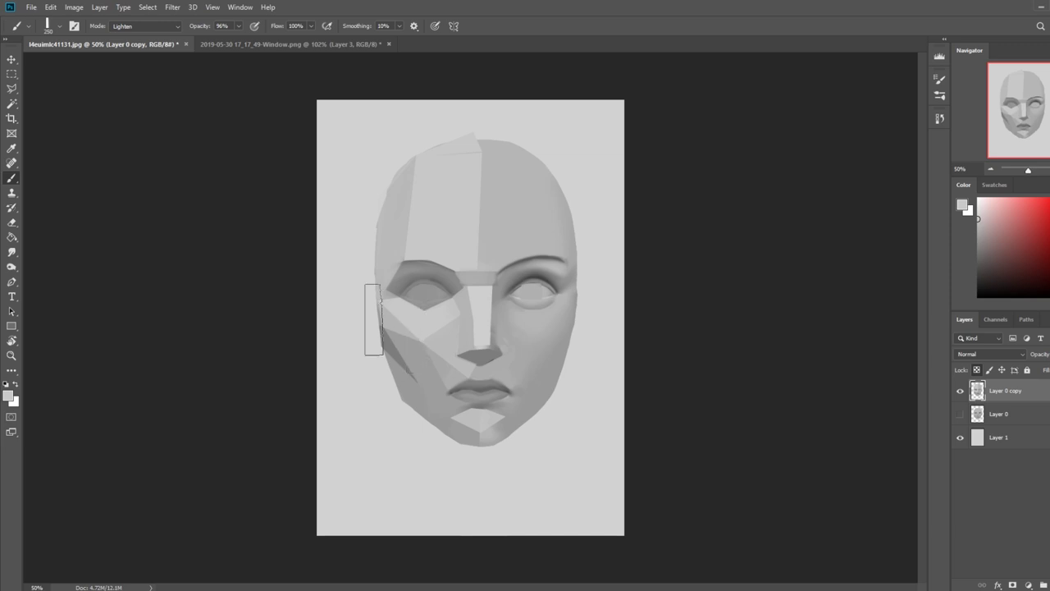
Outline the lower cheek plane between eye and nose and lighten it
click(11, 88)
click(417, 382)
click(448, 393)
click(423, 342)
click(384, 330)
click(419, 380)
key(b)
mouse_move(397, 355)
mouse_down()
mouse_move(399, 340)
mouse_move(436, 374)
mouse_up()
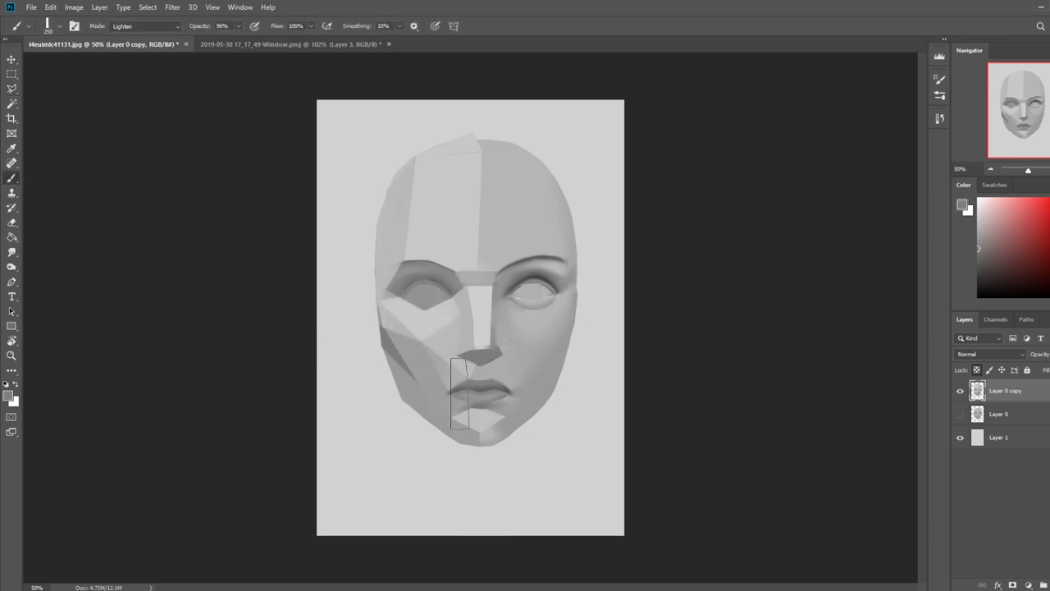
Return the brush to Normal mode, sample a lighter cheek grey, and abandon a lip-corner outline
click(144, 25)
click(127, 38)
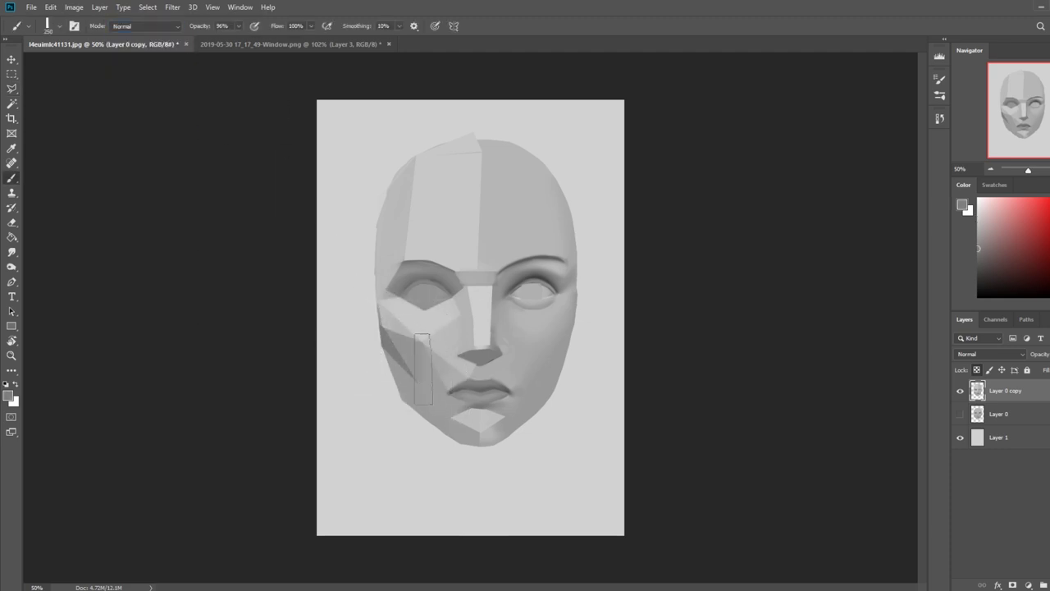
alt+click(440, 367)
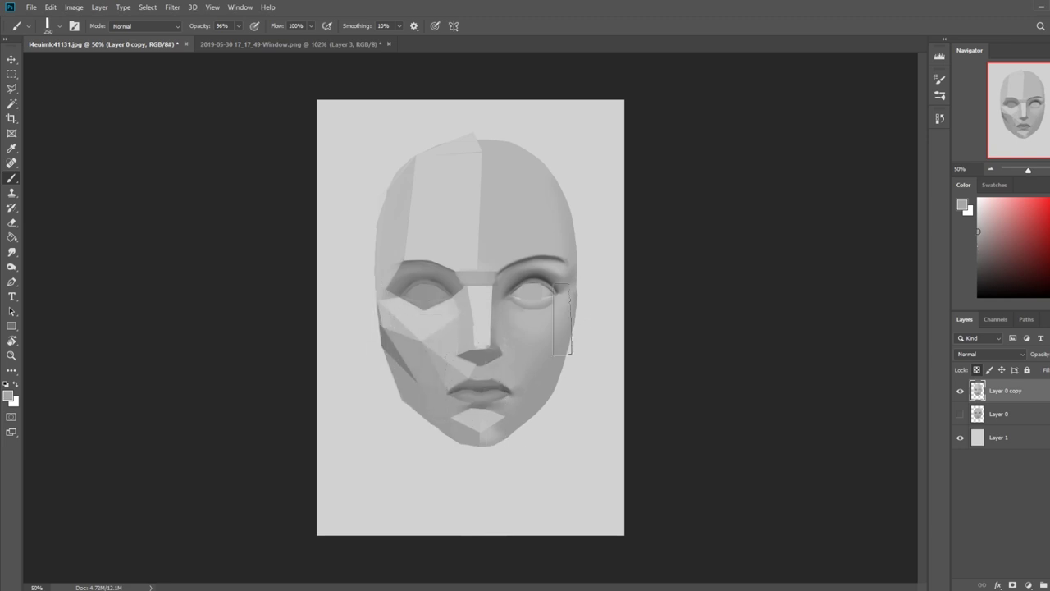
click(13, 88)
click(448, 393)
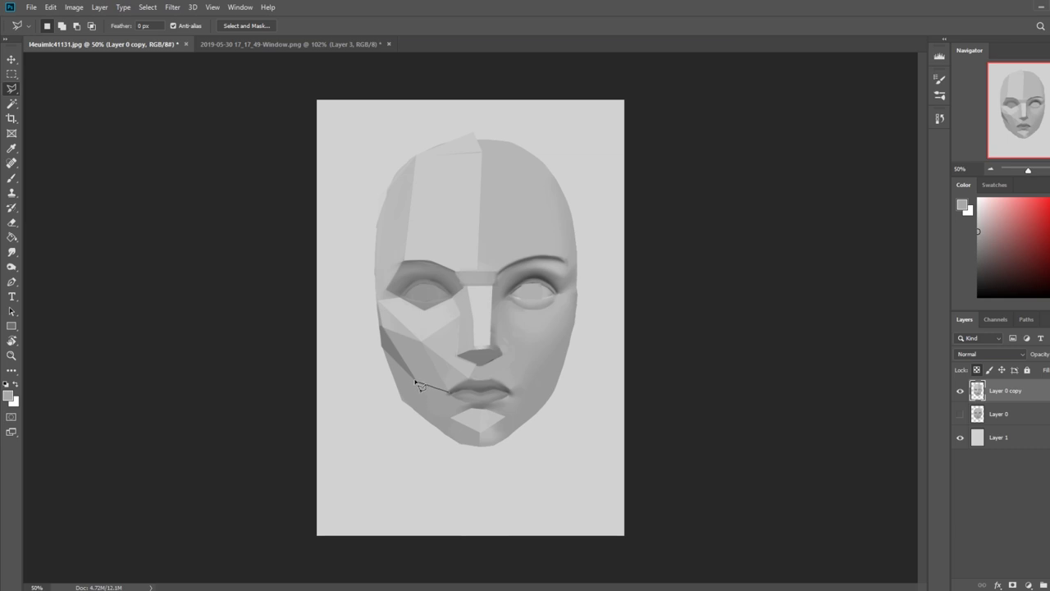
click(401, 399)
click(457, 441)
key(Escape)
key(b)
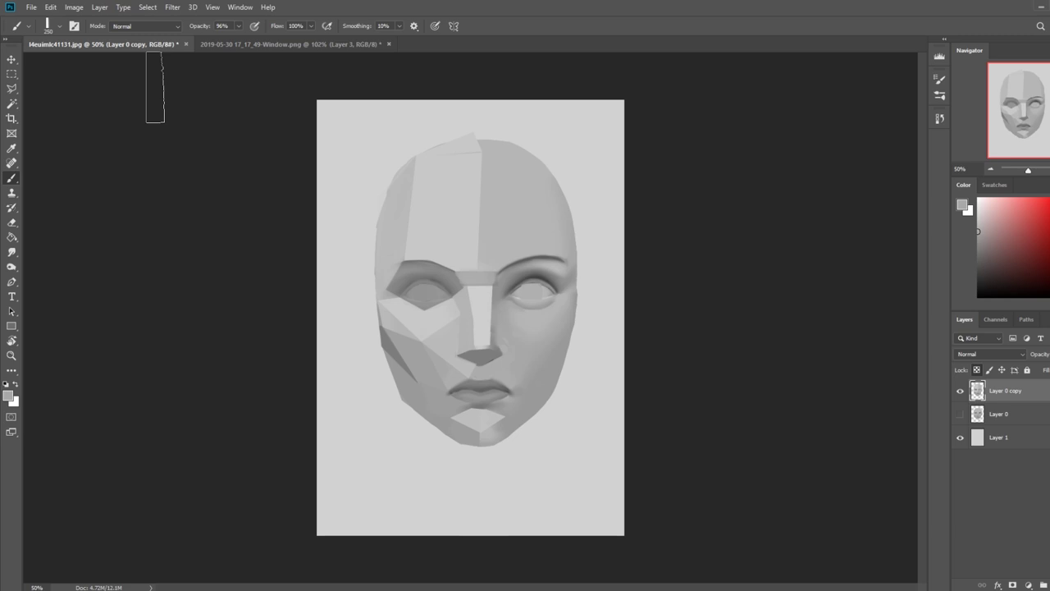
Paint the strip between nose and upper lip as a flat grey plane, then deselect
click(12, 88)
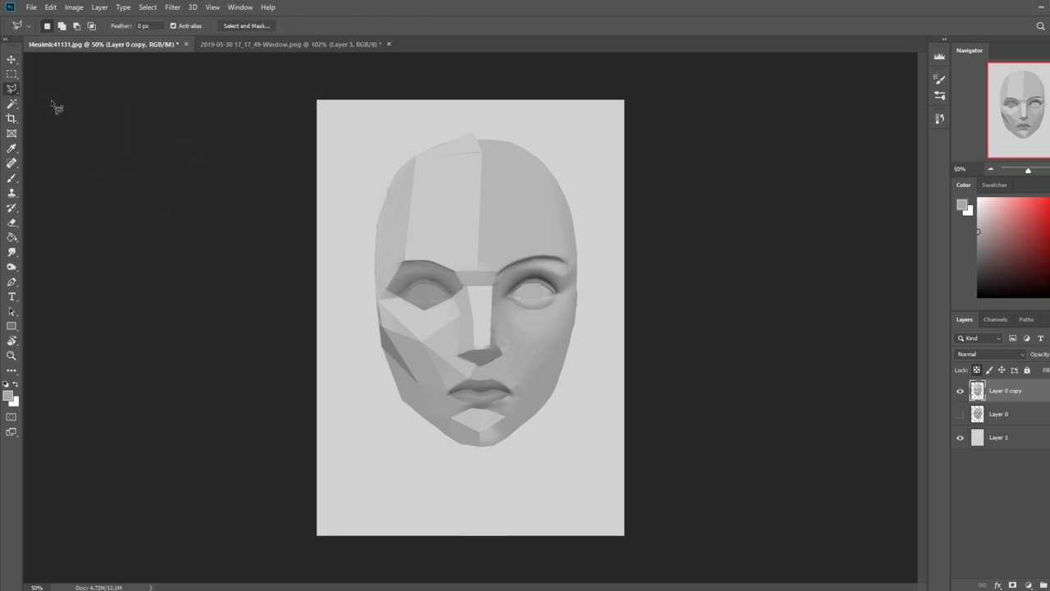
click(469, 379)
click(490, 377)
key(b)
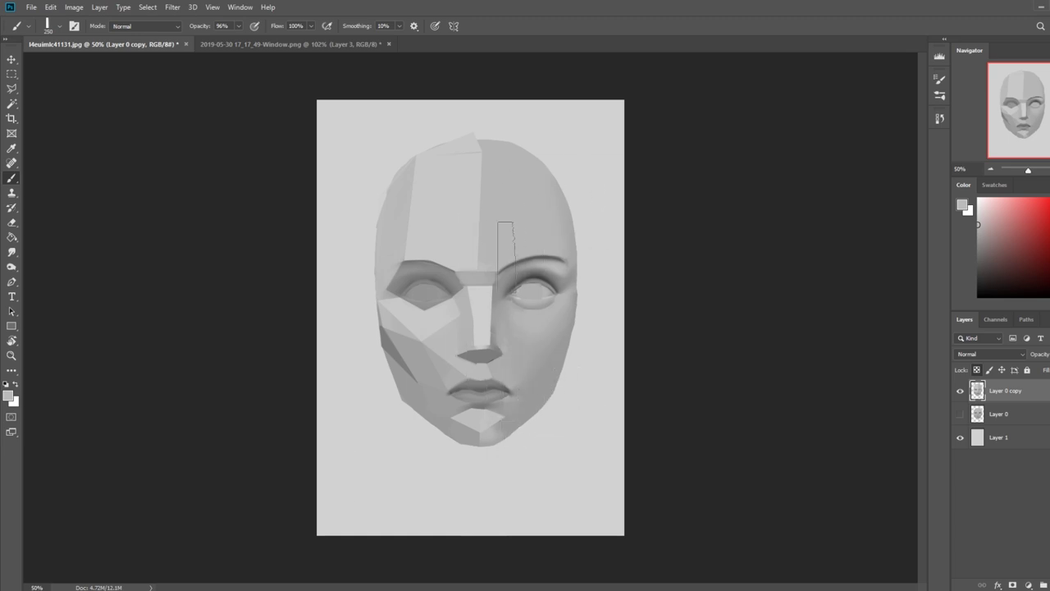
key(m)
right_click(511, 271)
click(570, 250)
Copy the left half of the face, forehead to chin, to a new layer and flip it horizontally
drag(363, 115, 480, 499)
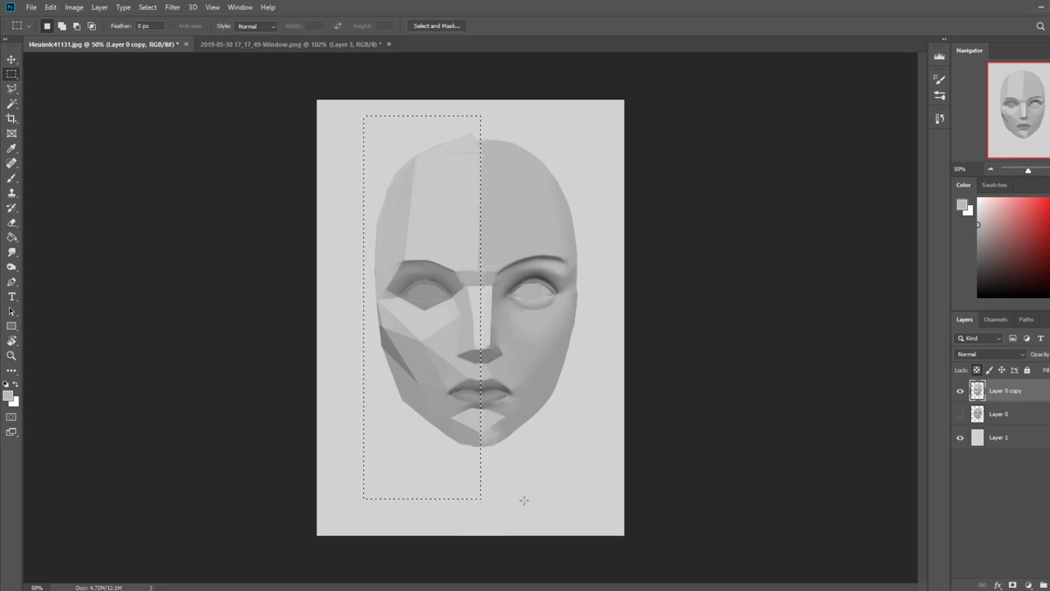
key(ctrl+j)
key(v)
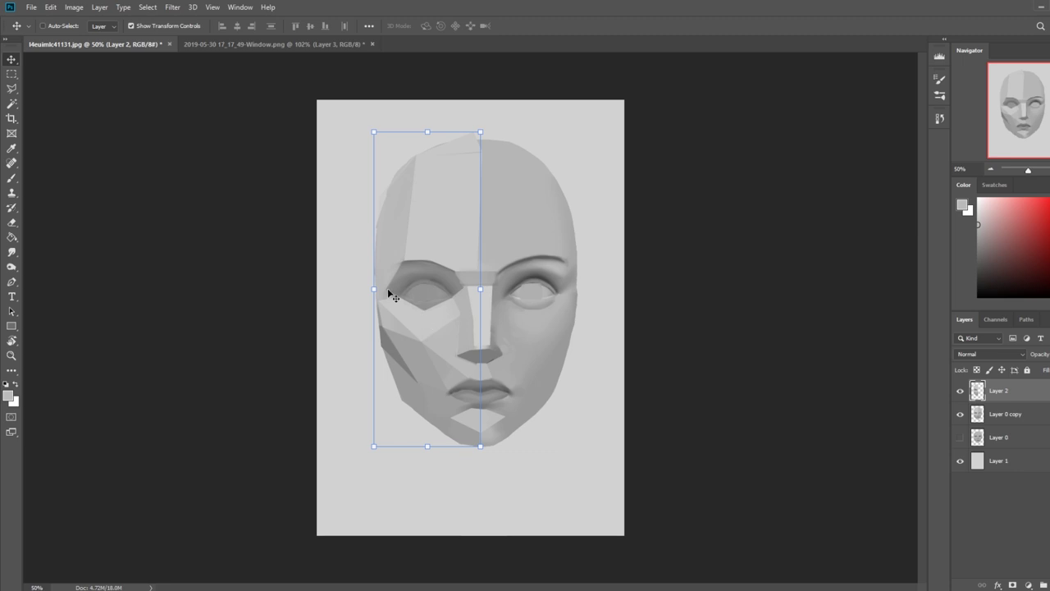
drag(385, 289, 531, 285)
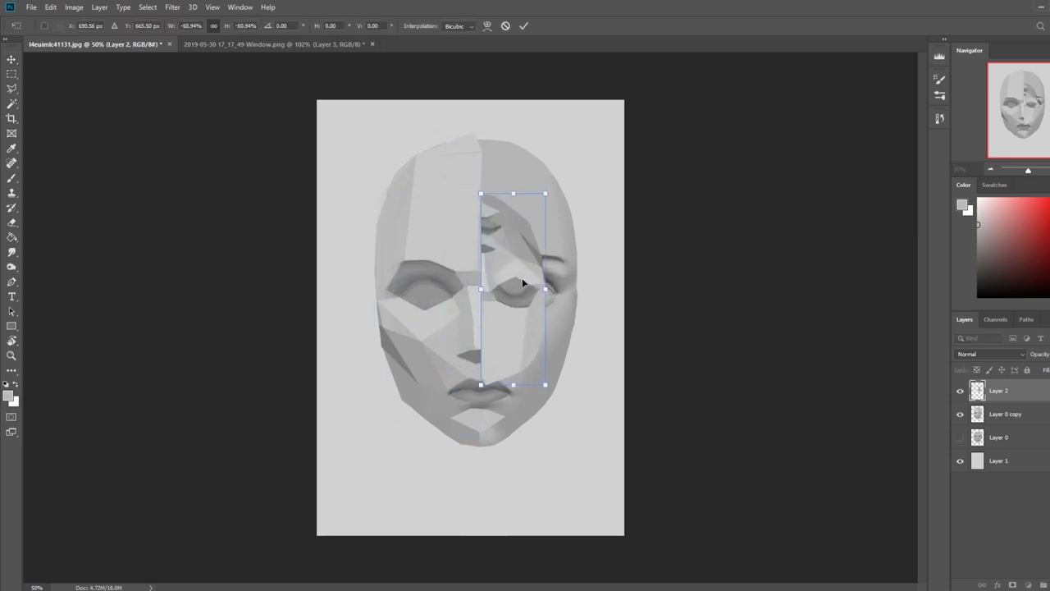
click(506, 27)
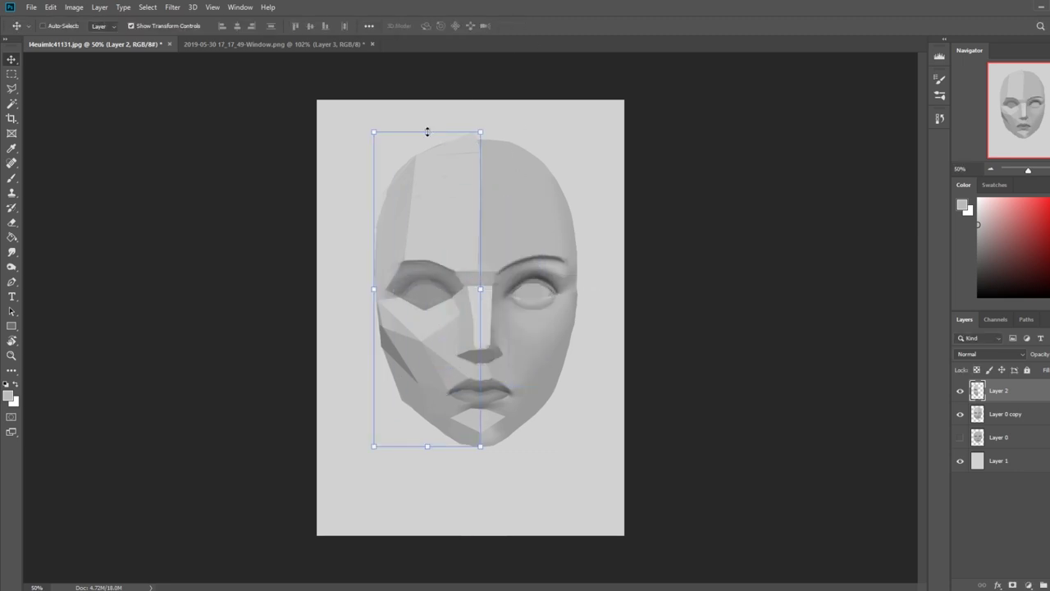
click(428, 131)
right_click(445, 203)
click(504, 350)
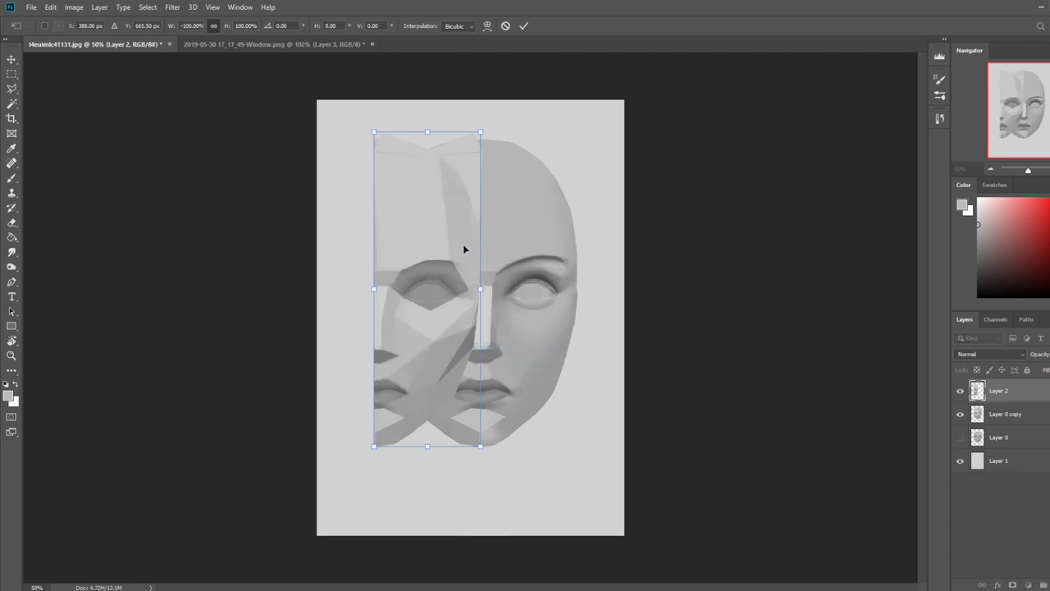
Place the mirrored half on the right side, nudge the centre seam, and merge it down
drag(422, 260, 514, 260)
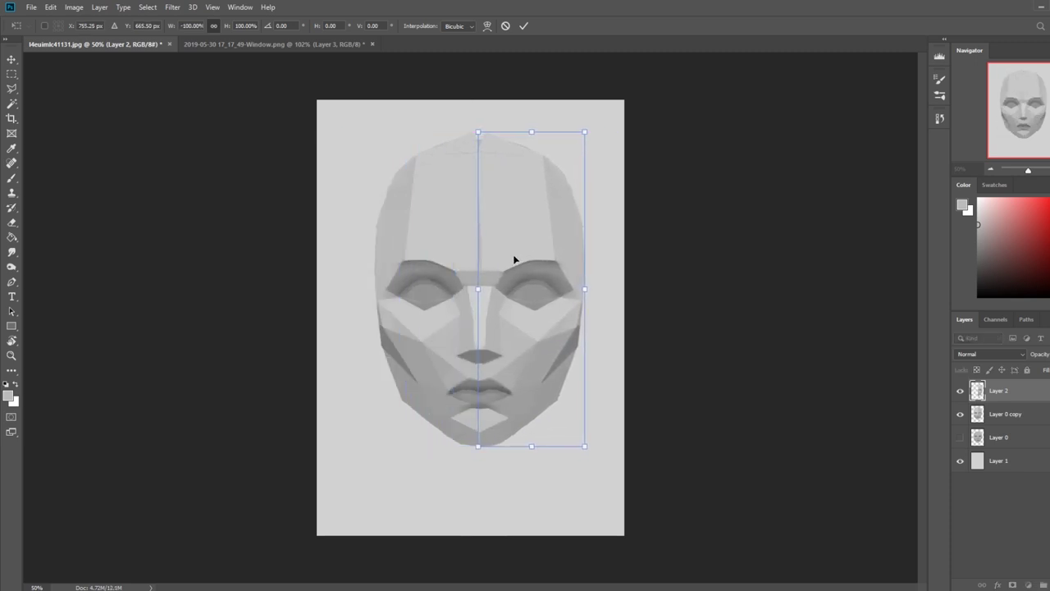
key(ctrl+h)
key(Left)
key(Left)
key(Left)
key(Left)
key(Left)
key(Left)
key(Left)
key(Left)
key(Left)
key(Left)
key(Left)
key(Left)
key(Left)
key(Left)
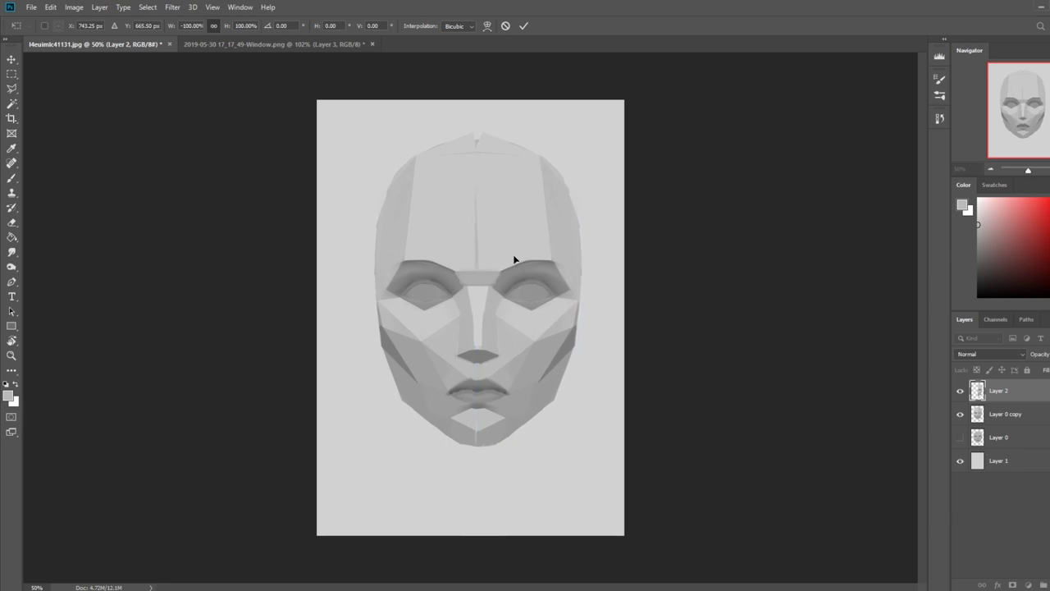
key(Left)
key(Left)
key(Left)
key(Left)
key(Left)
key(Left)
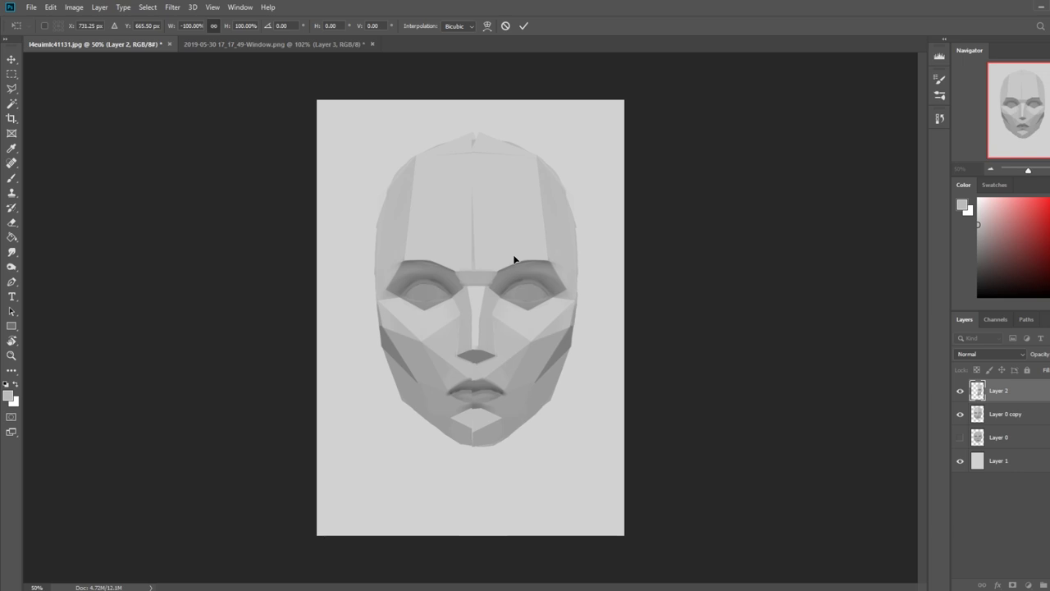
key(Right)
key(Right)
key(Right)
key(Right)
key(Right)
key(Right)
key(Right)
key(Right)
key(Right)
key(Right)
key(Right)
key(Right)
key(Right)
key(Right)
key(Right)
key(Right)
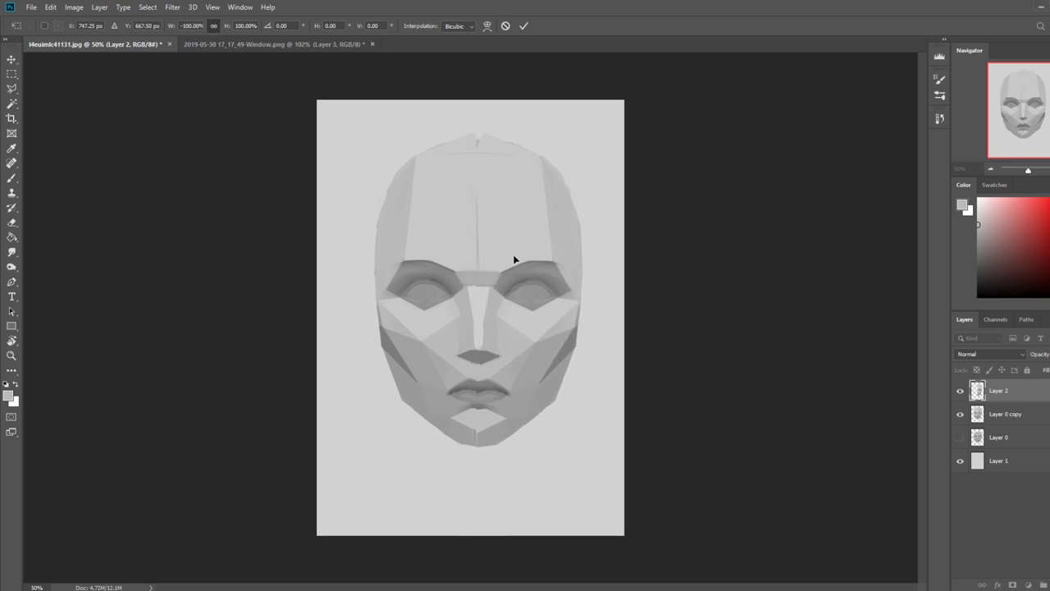
key(Return)
right_click(997, 395)
click(898, 448)
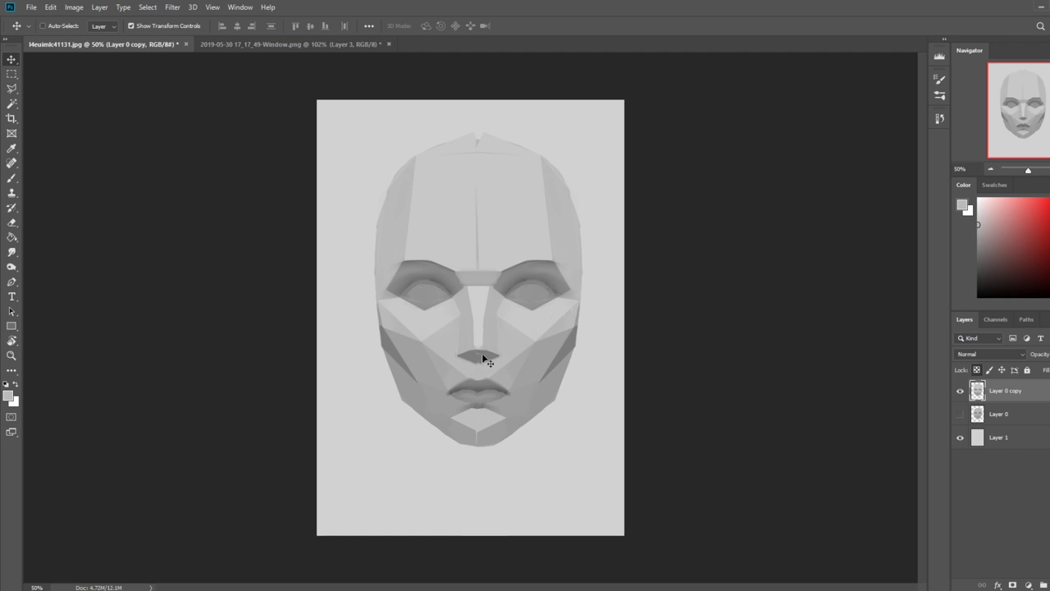
Lighten the nose bridge and nose tip with the brush
click(12, 87)
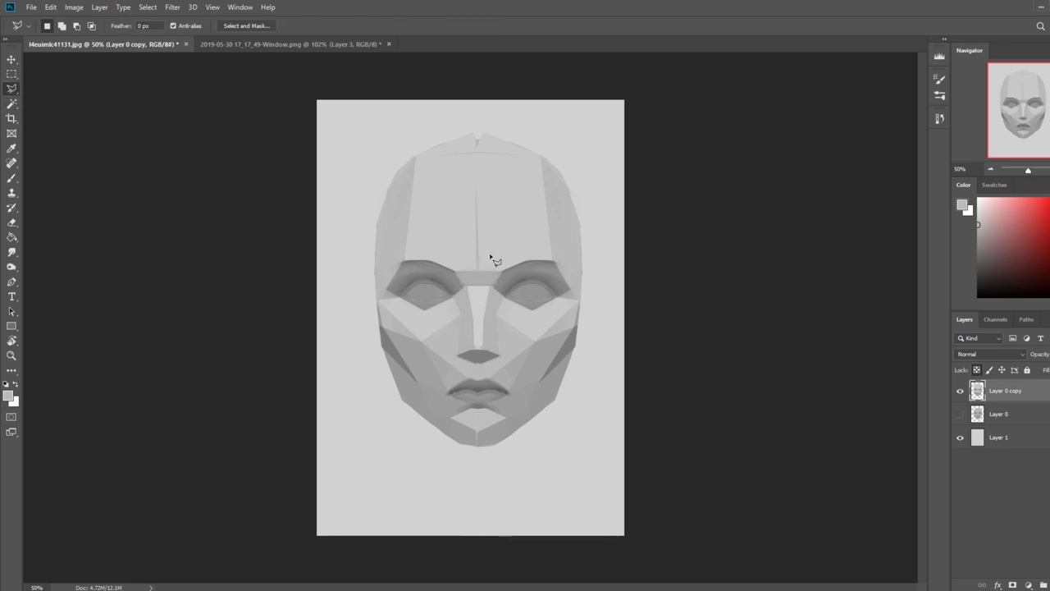
click(463, 288)
click(483, 351)
key(Escape)
key(b)
drag(471, 290, 476, 309)
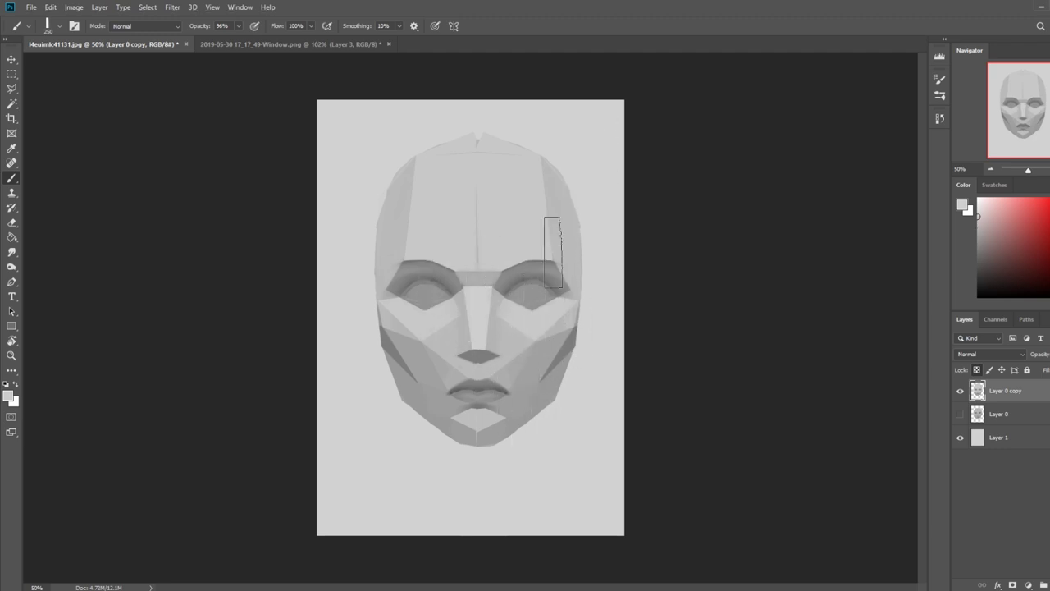
Select the two planes beside the nose bridge, paint them lighter, then deselect
click(17, 91)
mouse_move(460, 315)
mouse_down()
mouse_move(454, 368)
mouse_move(420, 341)
mouse_move(458, 315)
mouse_up()
mouse_move(497, 314)
shift+mouse_down()
mouse_move(501, 366)
mouse_move(540, 344)
mouse_move(536, 327)
mouse_move(504, 321)
shift+mouse_up()
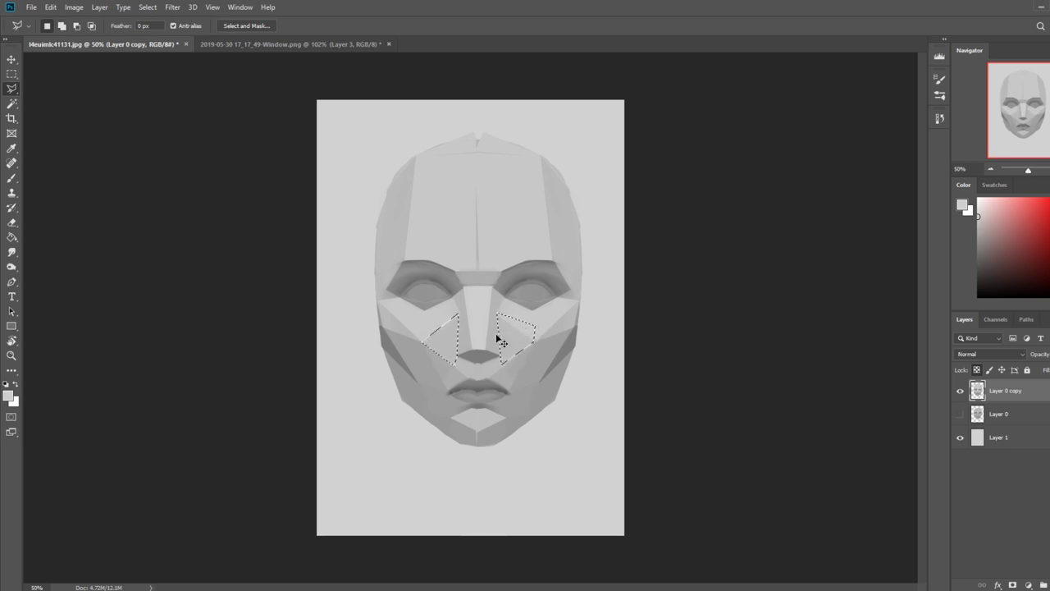
key(b)
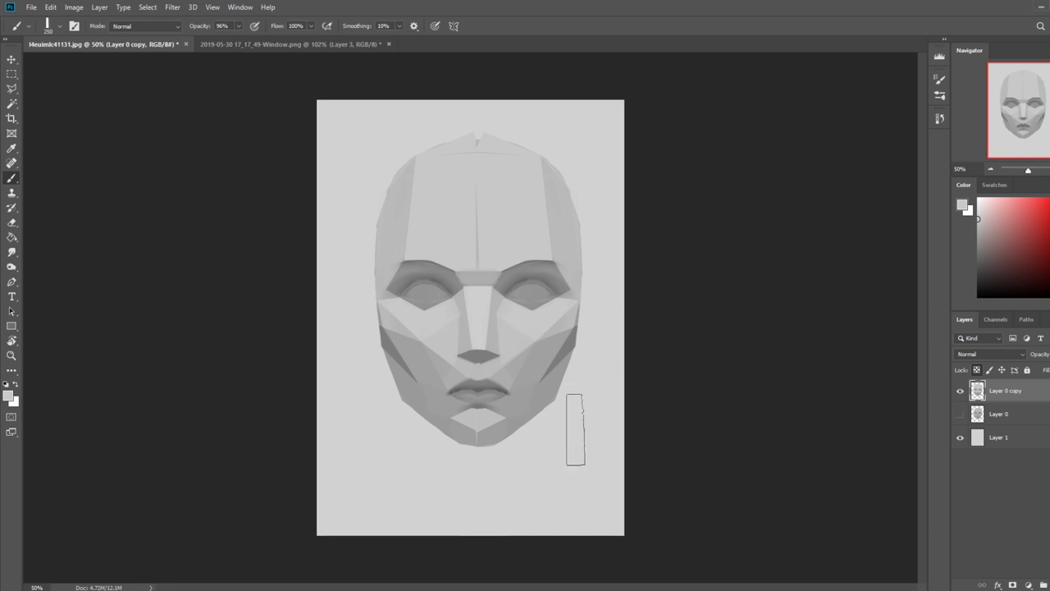
key(m)
right_click(525, 297)
click(558, 304)
Duplicate the face layer as Layer 0 copy 2
key(ctrl+j)
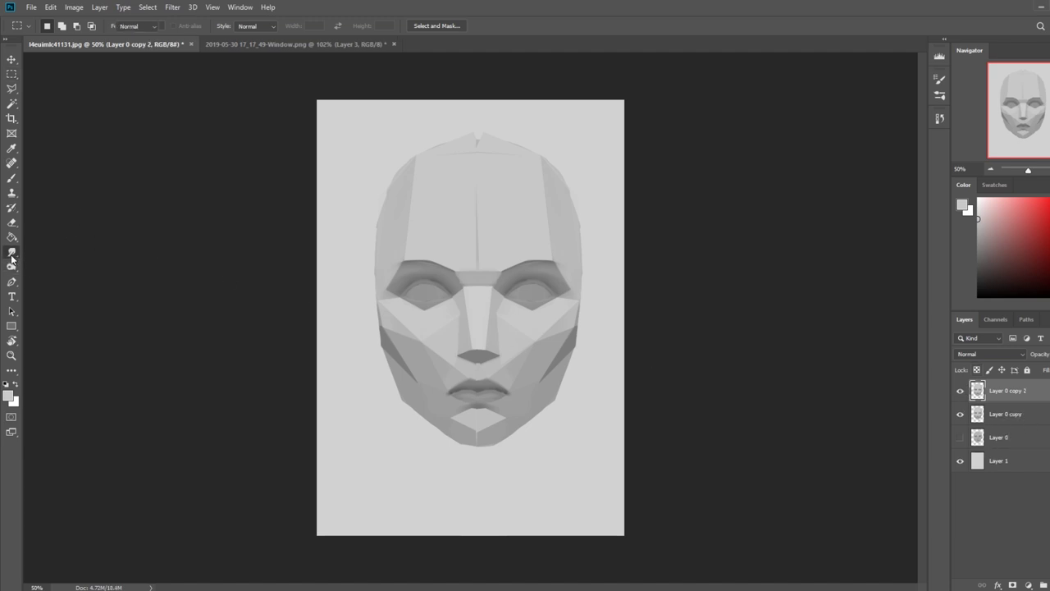
click(11, 252)
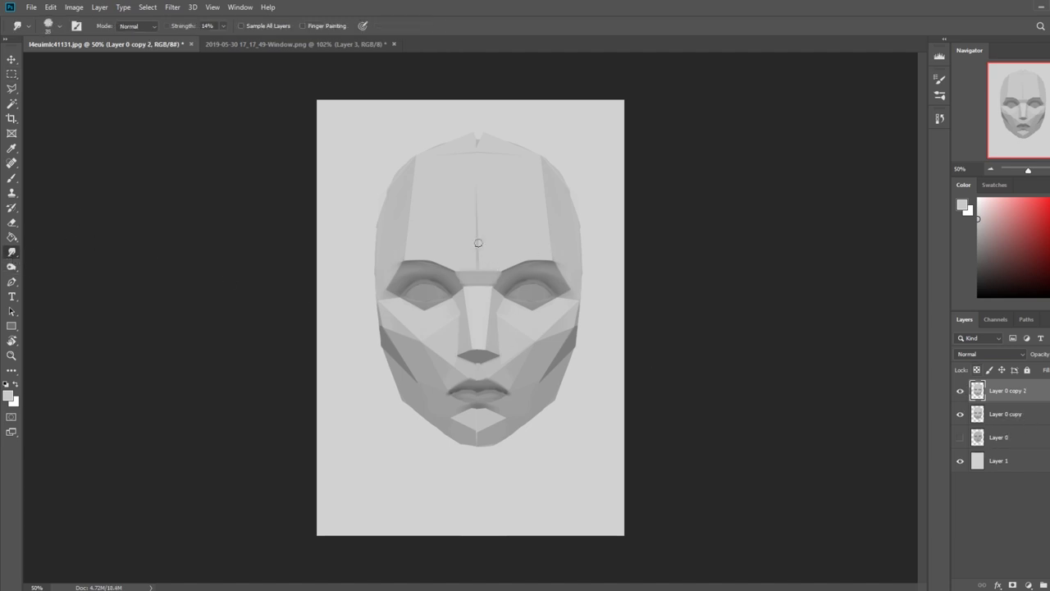
key(b)
click(239, 26)
click(498, 215)
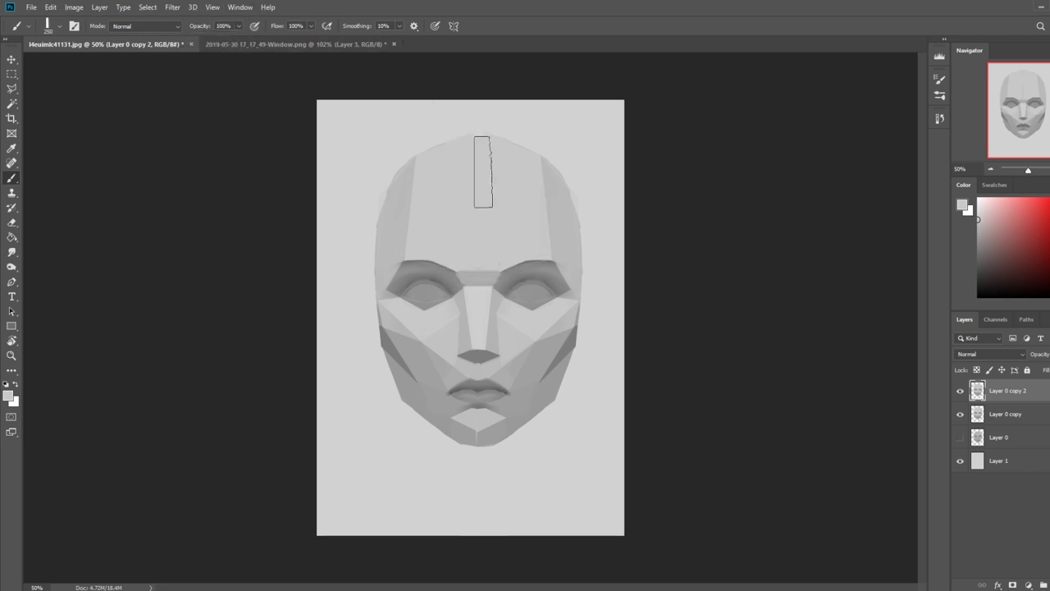
Set up an 82 px eraser for the forehead seam and hide Layer 0 copy
key(e)
right_click(486, 206)
click(603, 379)
click(703, 137)
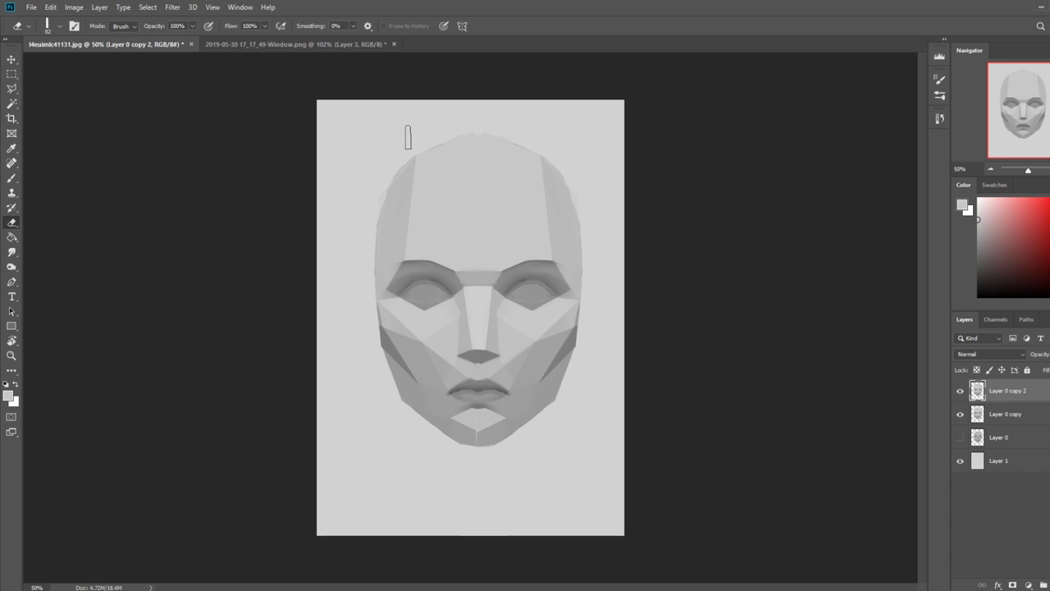
click(960, 417)
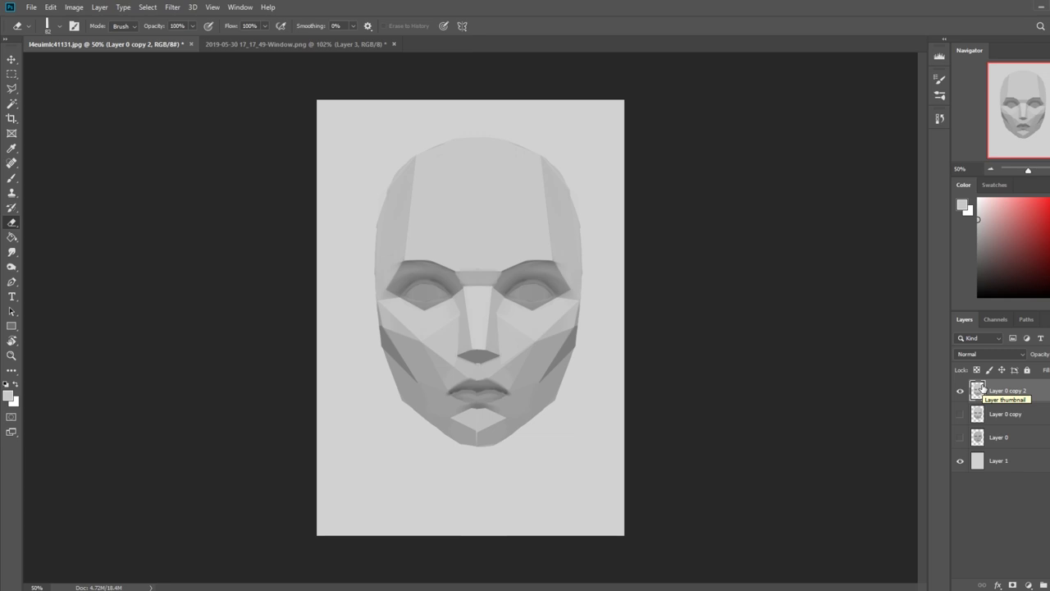
Brush over the seam with a much smaller brush at 51% opacity, then hide the face layer to compare
key(b)
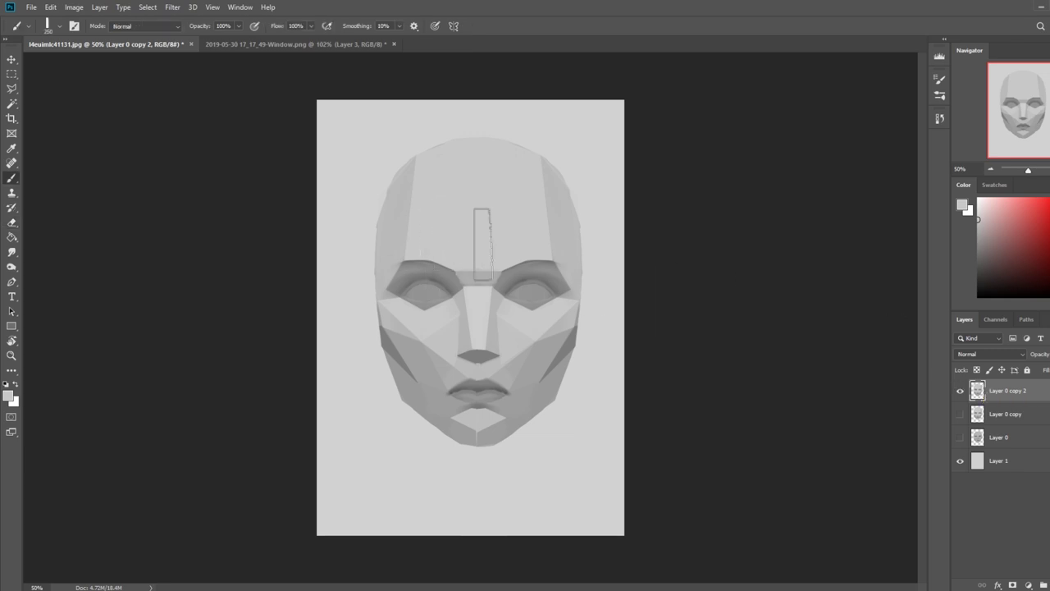
key(bracketleft)
key(bracketleft)
key(bracketleft)
key(bracketleft)
key(bracketleft)
key(bracketleft)
key(bracketleft)
key(bracketleft)
key(bracketleft)
key(bracketleft)
key(bracketleft)
key(bracketleft)
key(bracketleft)
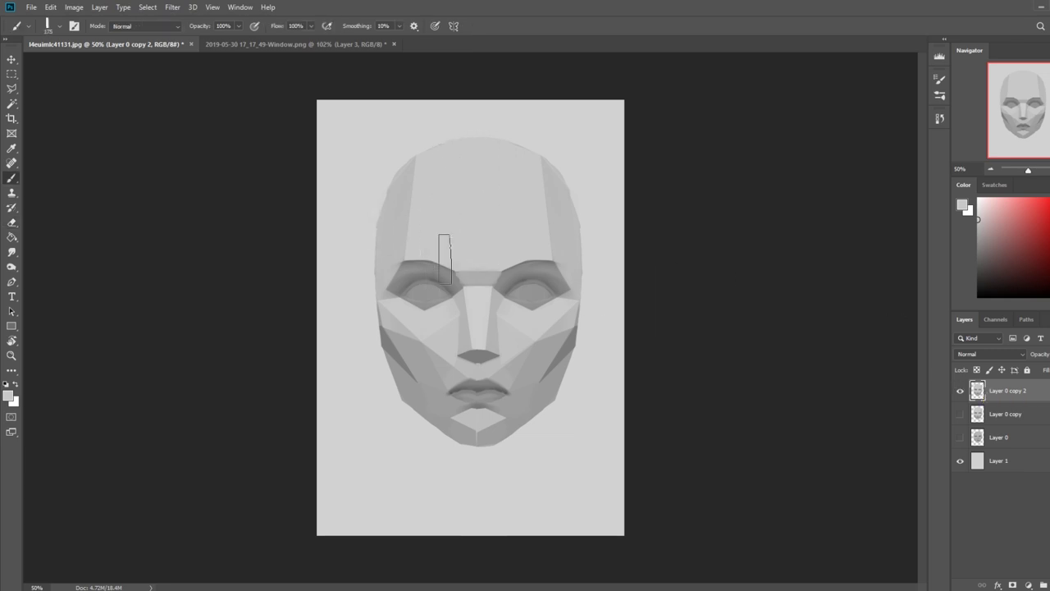
mouse_move(239, 25)
mouse_down()
mouse_move(237, 40)
mouse_move(212, 41)
mouse_up()
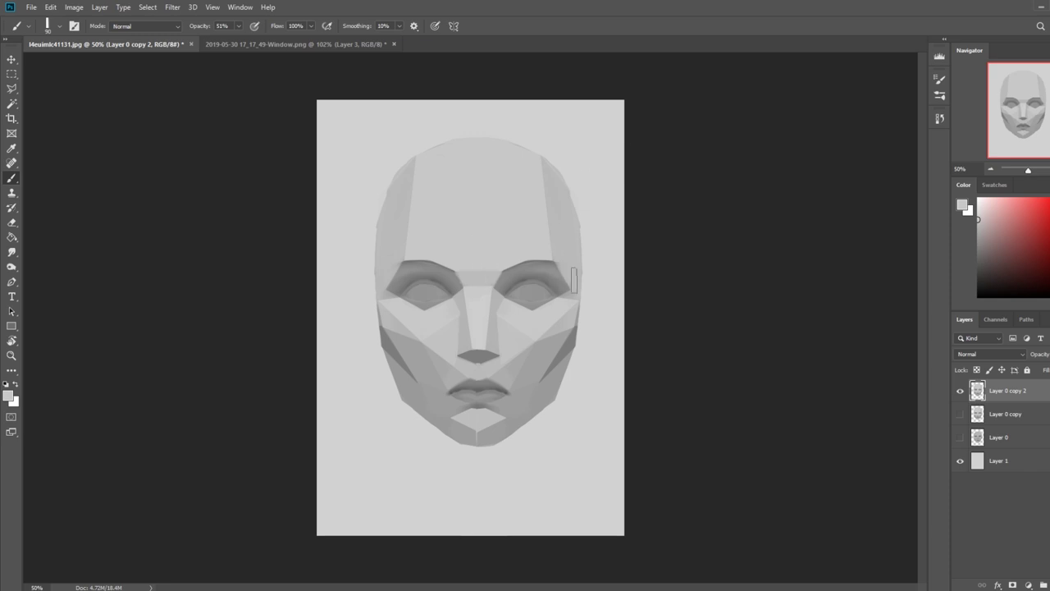
click(961, 392)
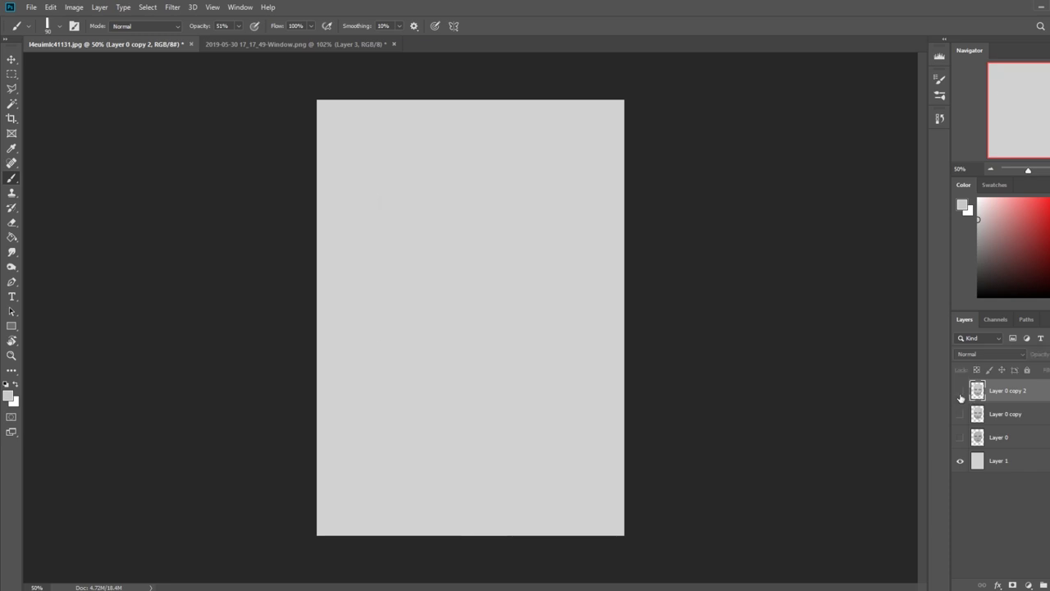
click(959, 394)
click(960, 393)
click(960, 393)
click(960, 393)
click(961, 394)
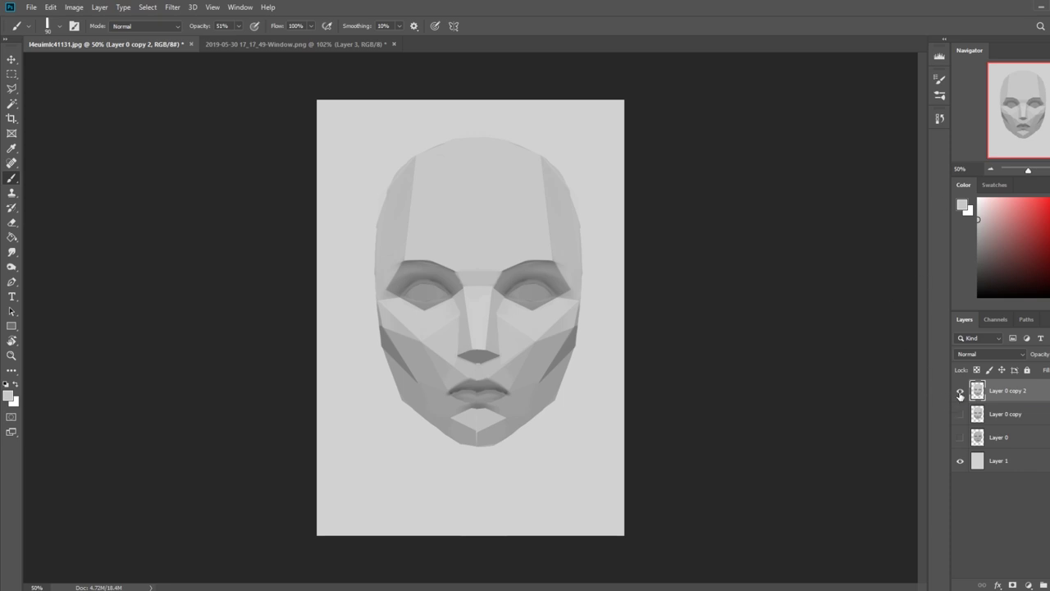
click(960, 391)
click(961, 392)
click(961, 392)
click(960, 393)
click(11, 252)
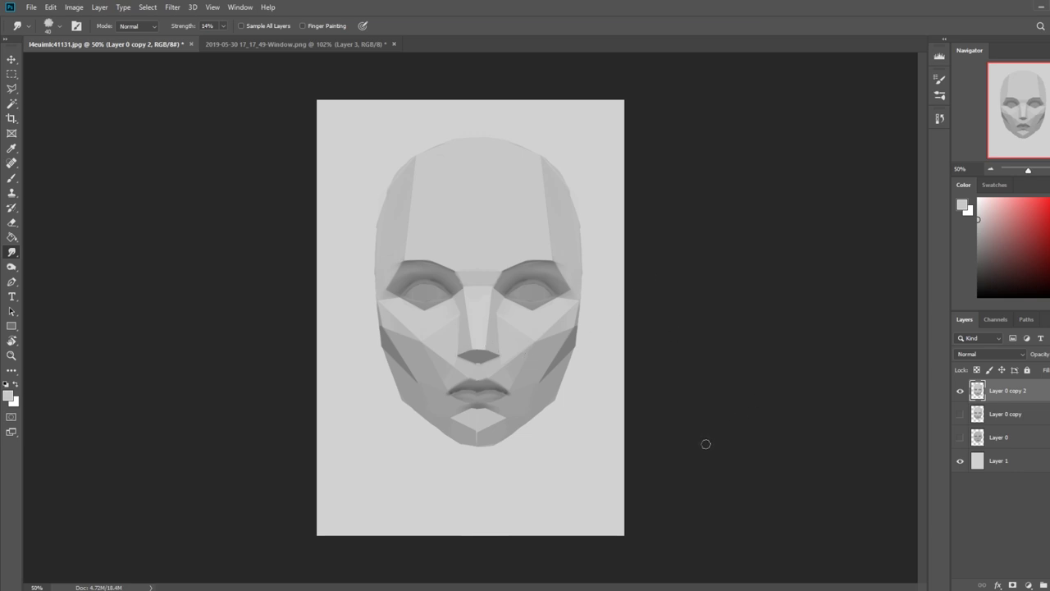
Enlarge the brush to 400 and sample the forehead's grey as paint colour
key(b)
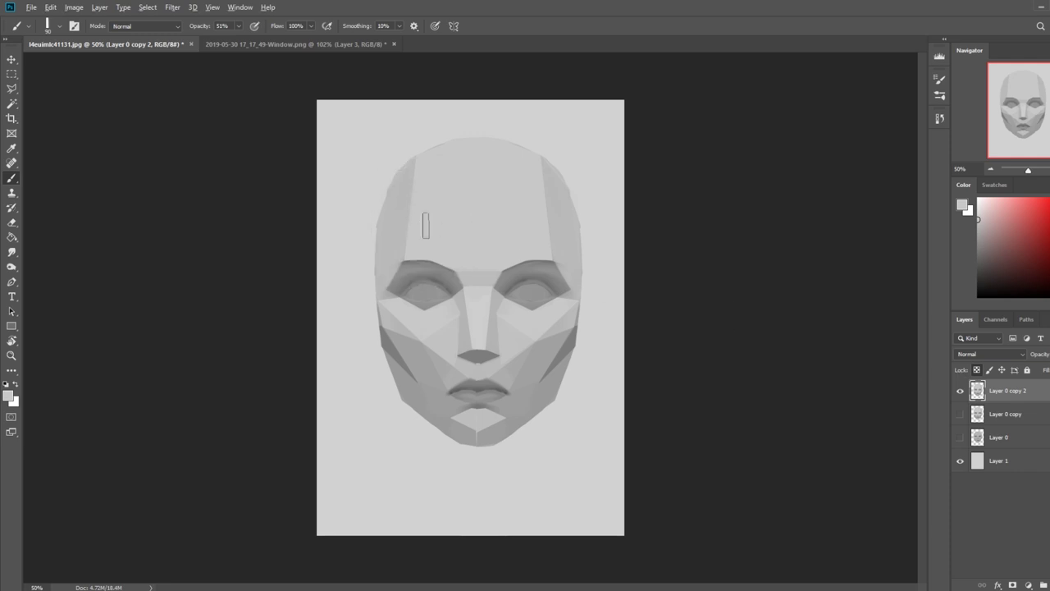
key(bracketright)
key(bracketright)
key(bracketright)
key(bracketright)
key(bracketright)
key(bracketright)
key(bracketright)
key(bracketright)
key(bracketright)
key(bracketright)
key(bracketright)
key(bracketright)
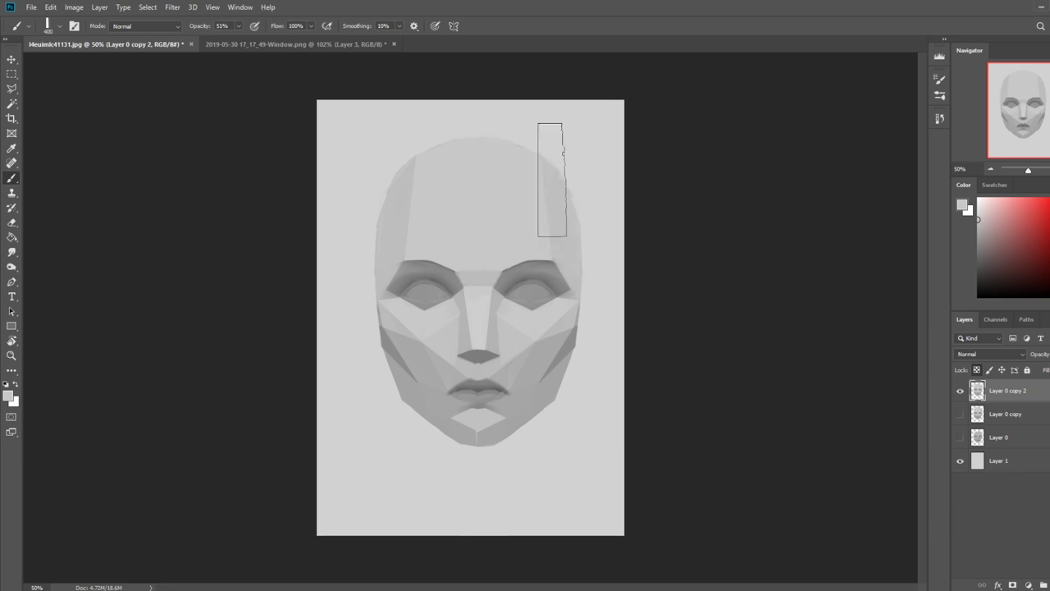
alt+click(468, 179)
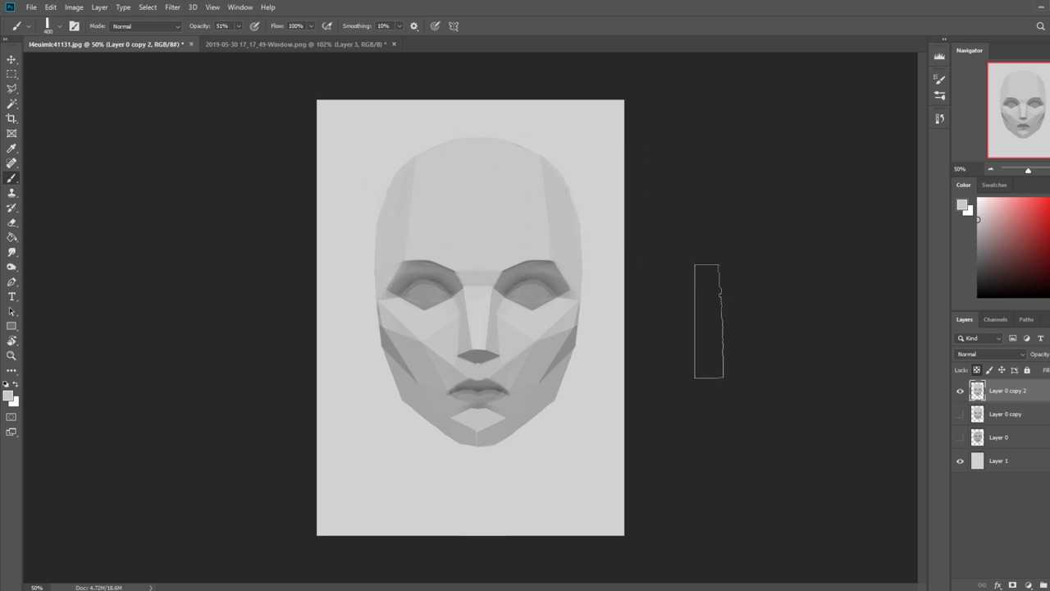
Hide Layer 0 copy and blend the nose and cheek planes with the Smudge tool at 5% strength
click(12, 252)
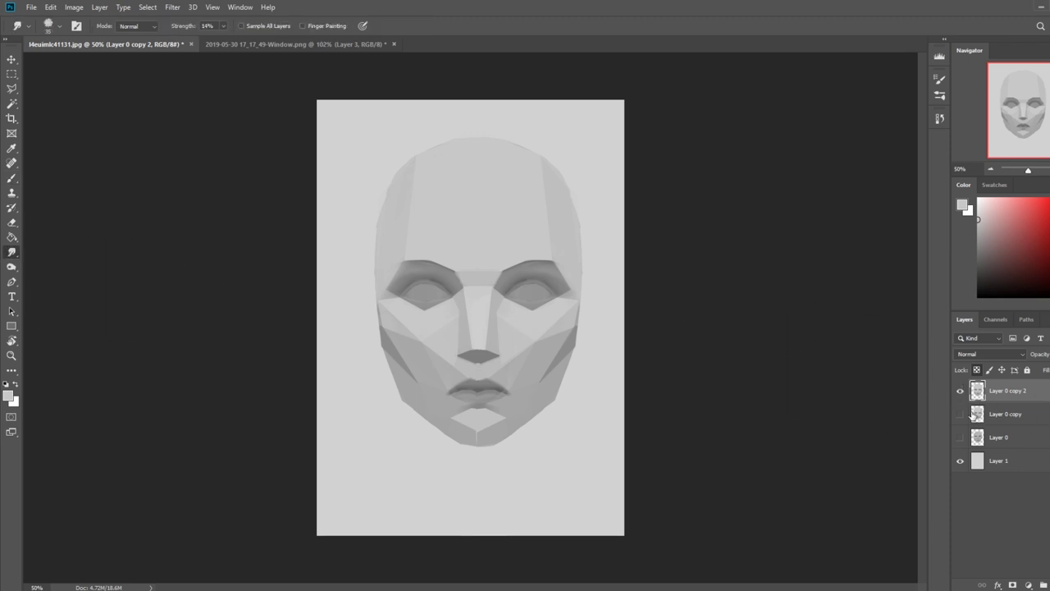
right_click(1023, 396)
click(944, 448)
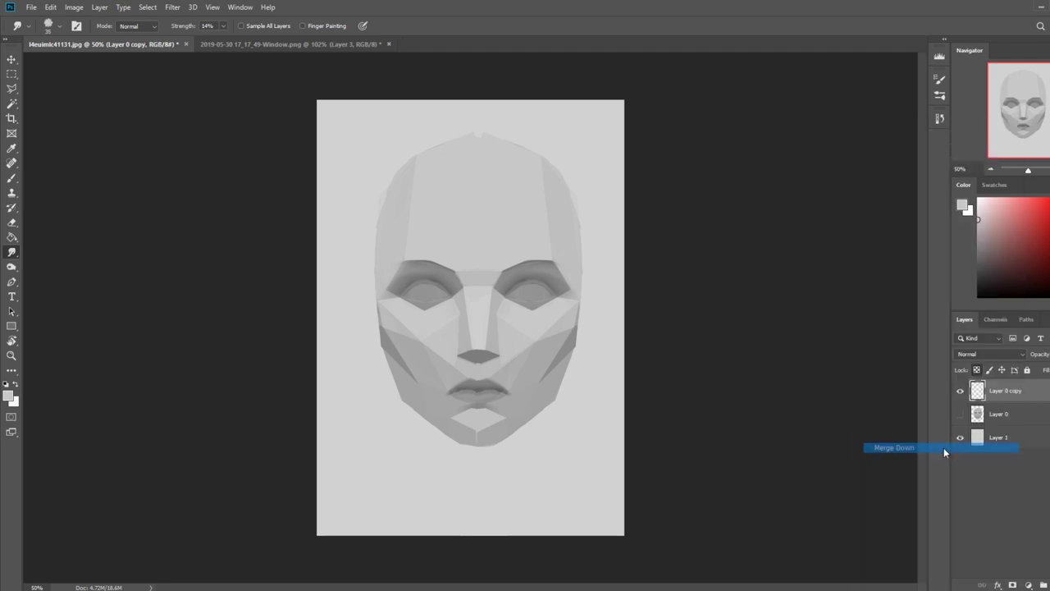
click(961, 415)
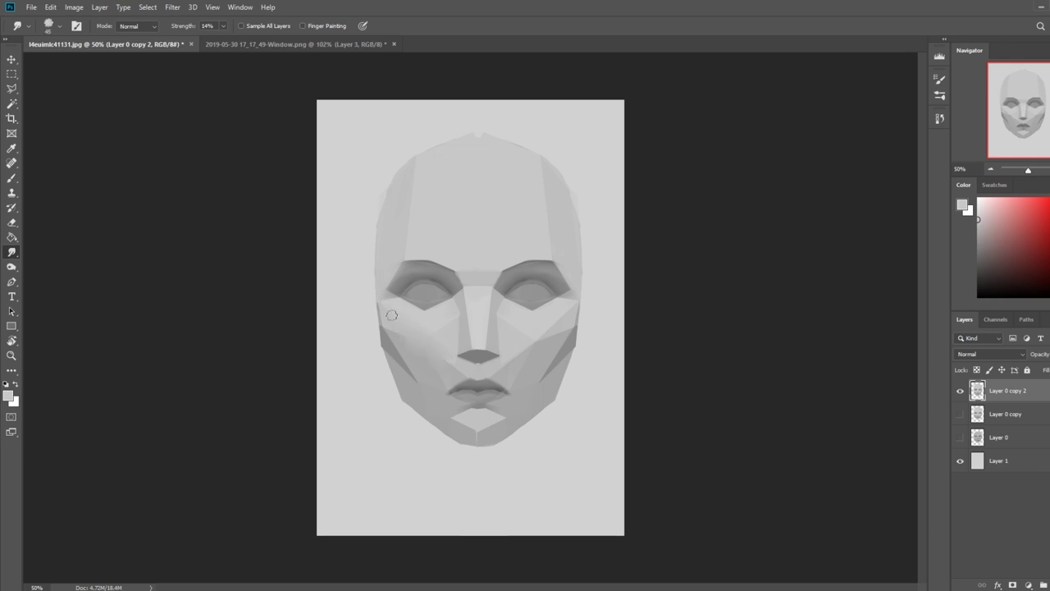
click(224, 25)
click(427, 337)
right_click(530, 159)
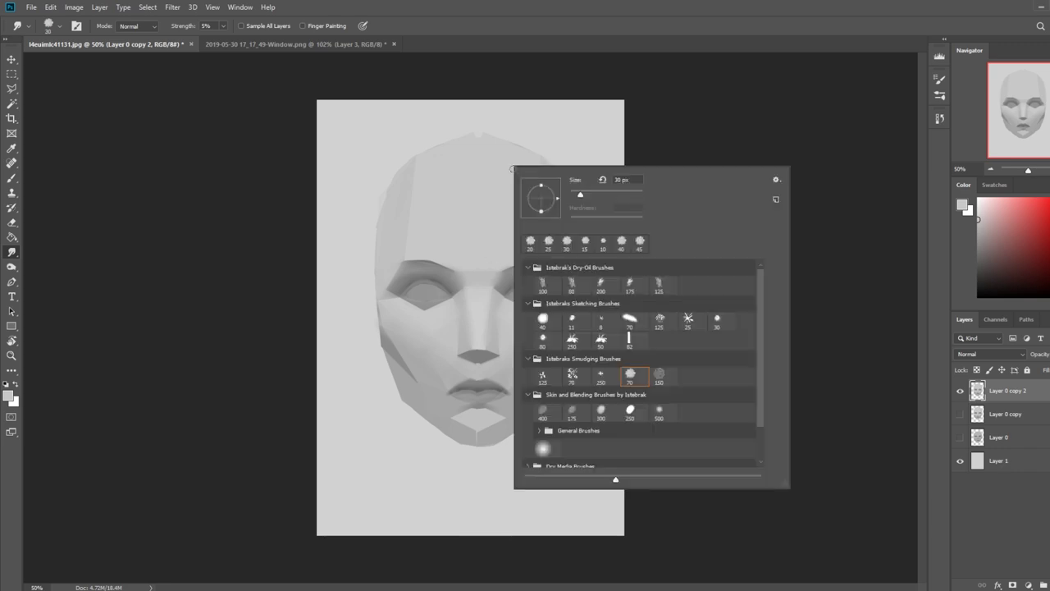
Load the 400 Skin-and-Blending brush preset, shrunk to 125 px at 28% opacity
click(543, 412)
click(448, 212)
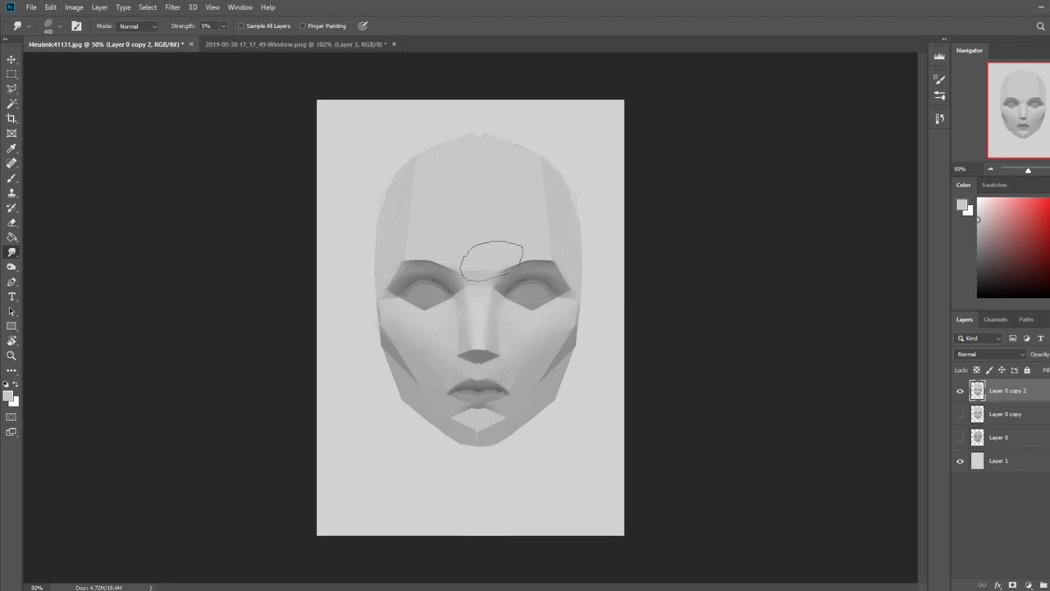
right_click(490, 243)
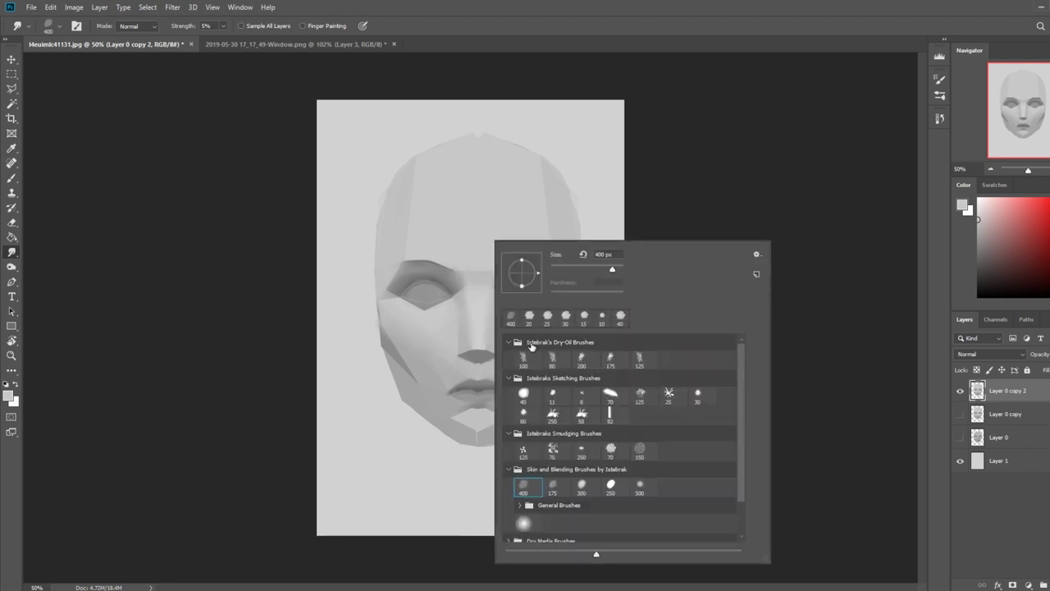
key(b)
right_click(472, 260)
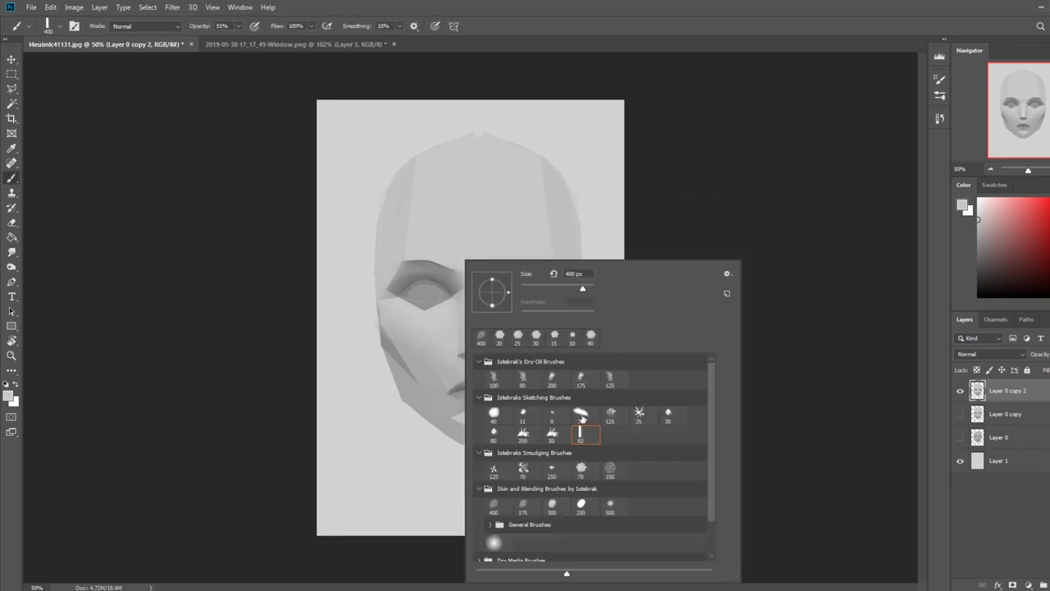
click(496, 508)
right_click(501, 510)
click(515, 512)
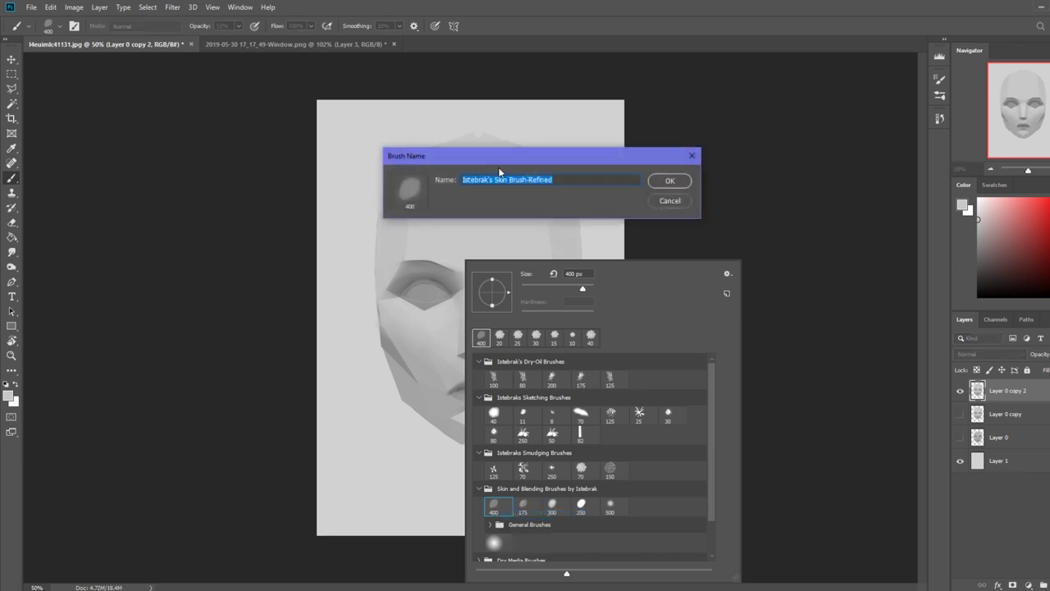
click(652, 201)
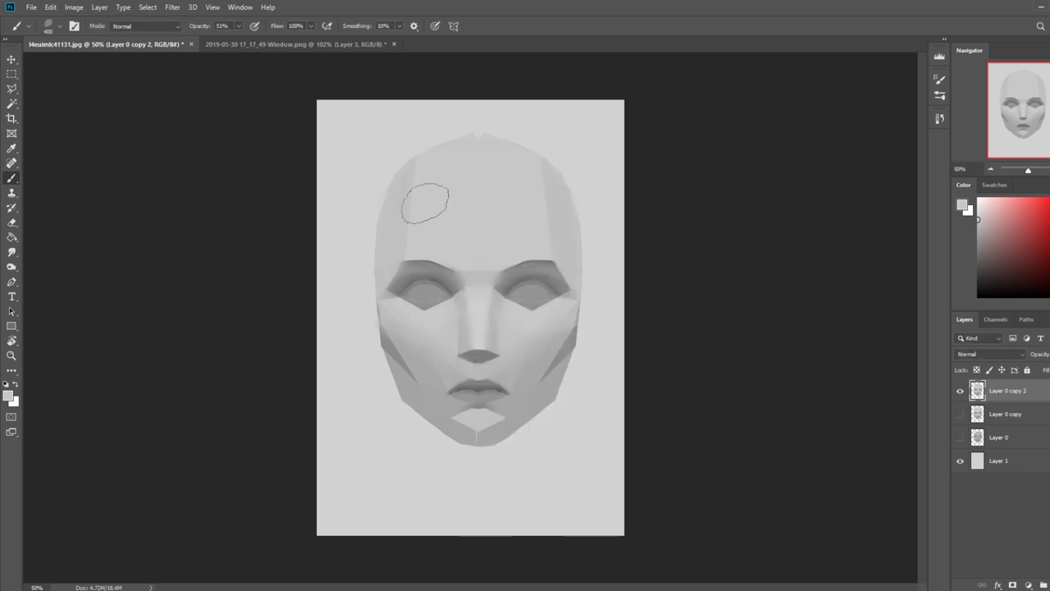
key(bracketleft)
key(bracketleft)
key(bracketleft)
key(bracketleft)
key(bracketleft)
key(bracketleft)
key(bracketleft)
click(238, 25)
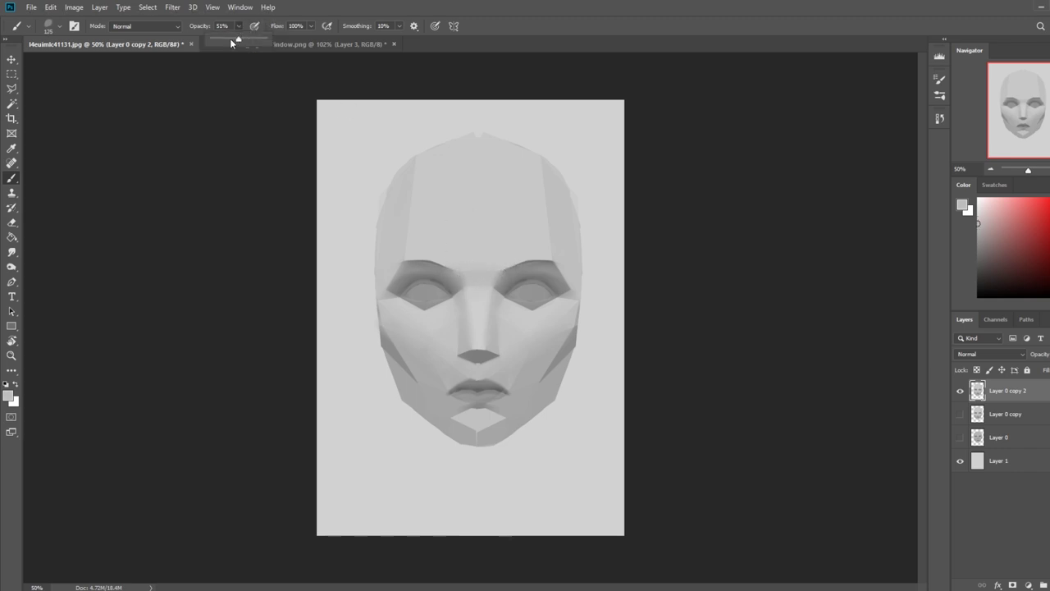
Paint soft shading over both brows, sampling lighter and darker greys from the face
alt+click(462, 275)
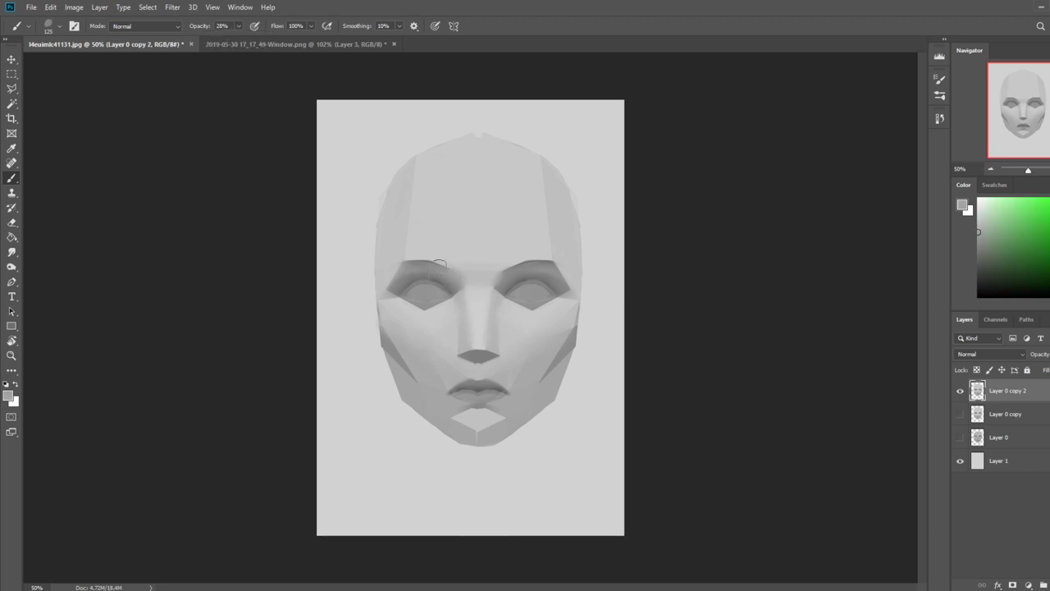
alt+click(504, 277)
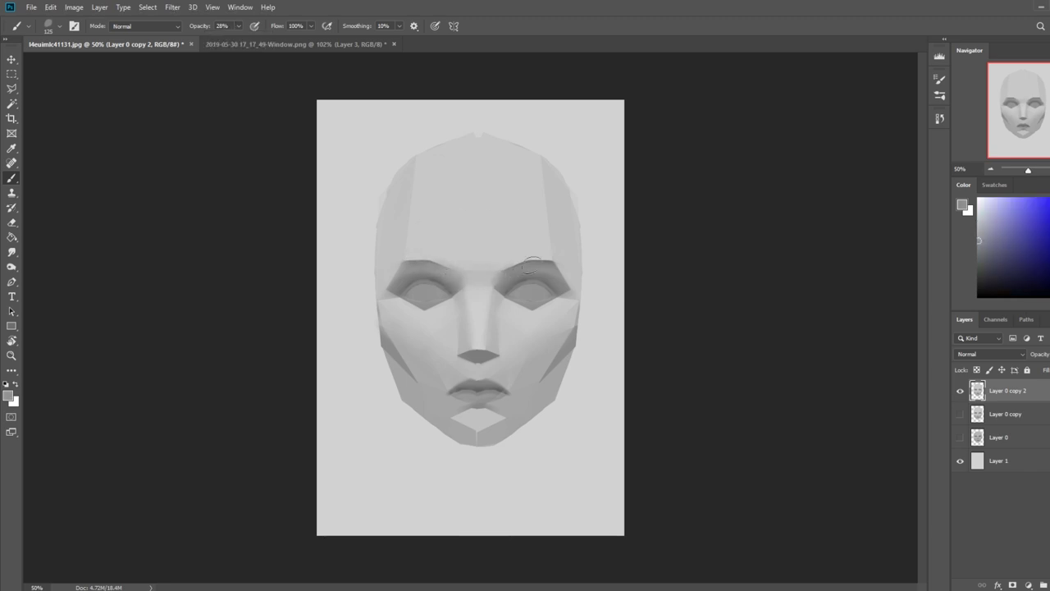
alt+click(502, 272)
alt+click(529, 269)
alt+click(430, 275)
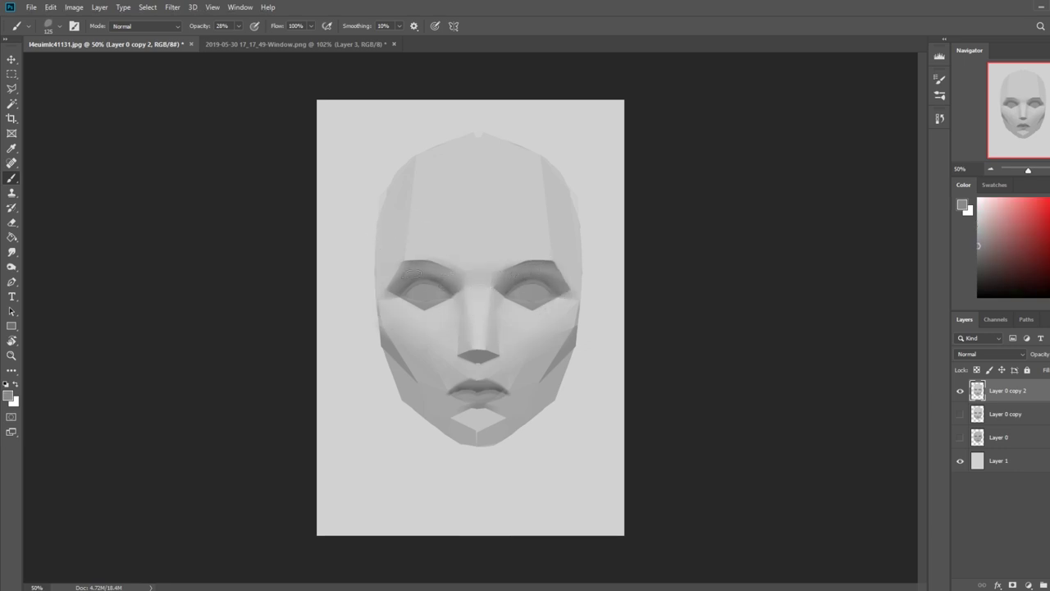
alt+click(410, 269)
alt+click(395, 254)
alt+click(409, 277)
alt+click(570, 254)
alt+click(554, 256)
alt+click(505, 269)
alt+click(469, 256)
Switch to Smudge with a smudging brush preset shrunk to 35 px
click(11, 252)
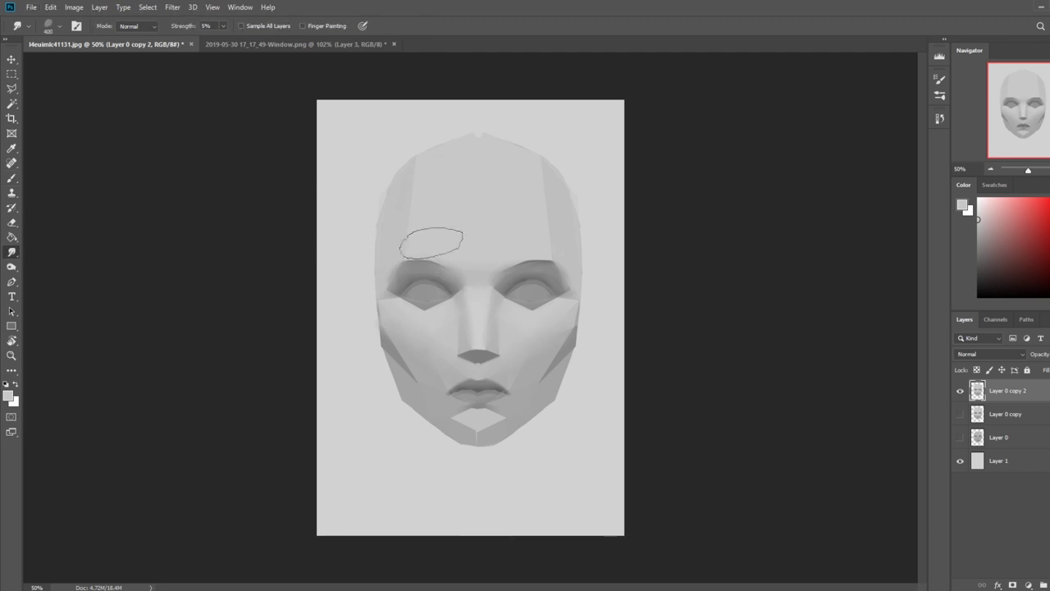
right_click(431, 243)
click(520, 447)
click(776, 387)
key(bracketleft)
key(bracketleft)
key(bracketleft)
key(bracketleft)
key(bracketleft)
key(bracketleft)
Outline the upper areas of both eyes with the Polygonal Lasso for painting
click(11, 88)
click(452, 299)
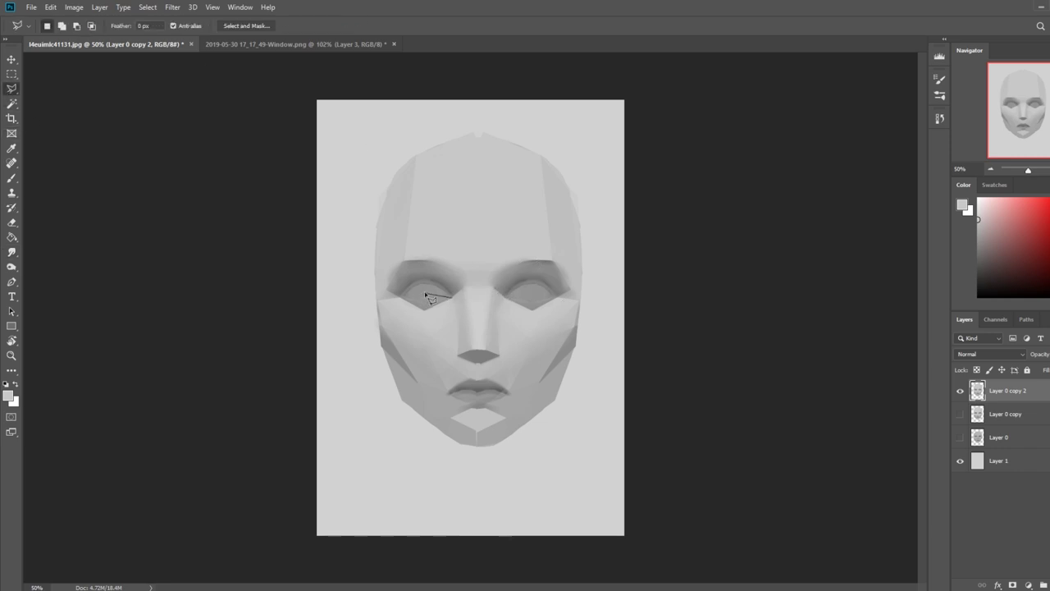
click(400, 294)
click(452, 298)
shift+click(509, 294)
click(537, 292)
click(556, 295)
click(508, 294)
key(Delete)
key(b)
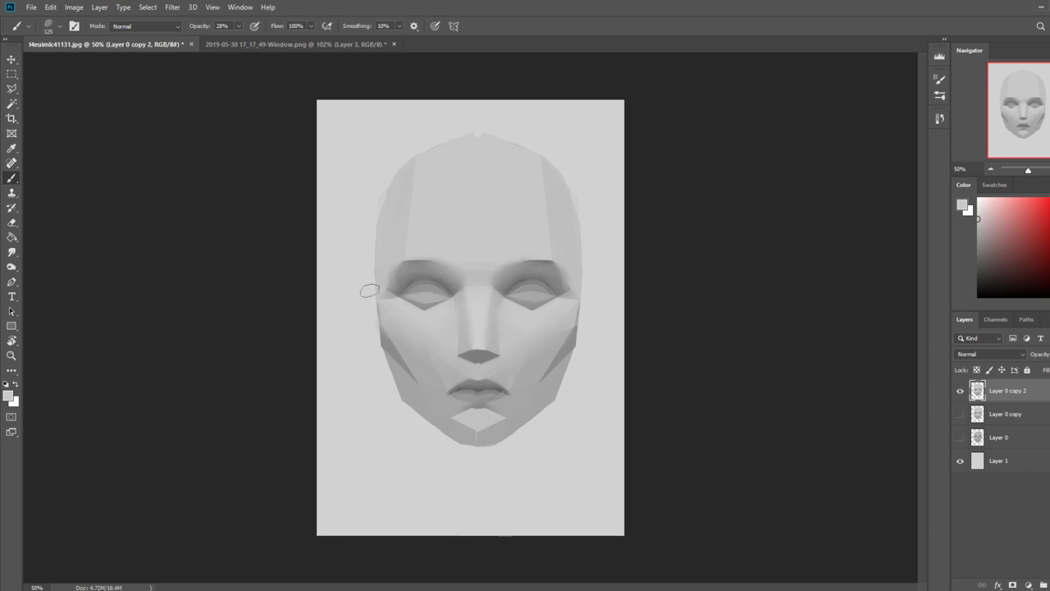
Paint with the 82 px sketching brush in Lighten mode at low opacity, slightly shrunk
right_click(529, 261)
click(650, 444)
click(769, 217)
click(238, 26)
drag(237, 39, 210, 40)
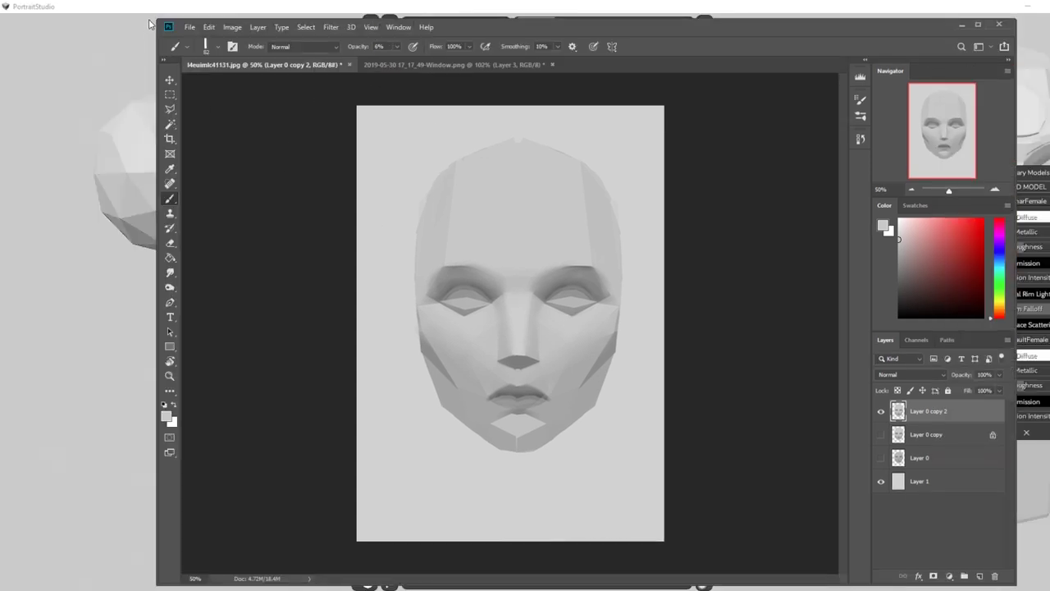
click(978, 25)
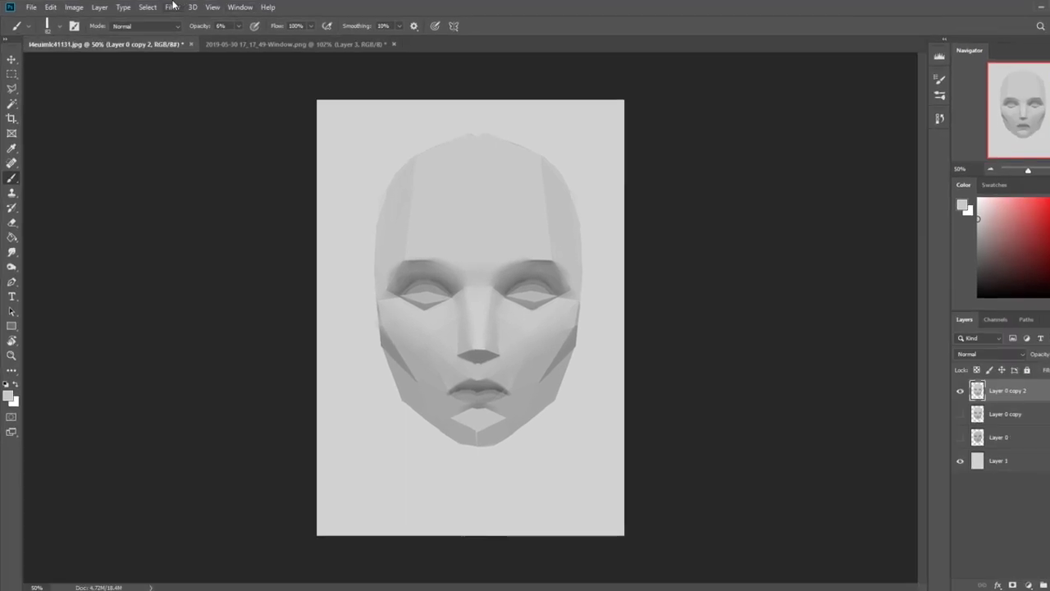
click(151, 30)
click(156, 137)
key(bracketleft)
key(bracketleft)
key(bracketleft)
Deselect the eyes, raise brush opacity to 31%, and sample a slightly darker face grey
key(m)
right_click(484, 256)
click(489, 263)
key(b)
click(238, 25)
drag(238, 37, 255, 37)
alt+click(549, 309)
alt+click(538, 304)
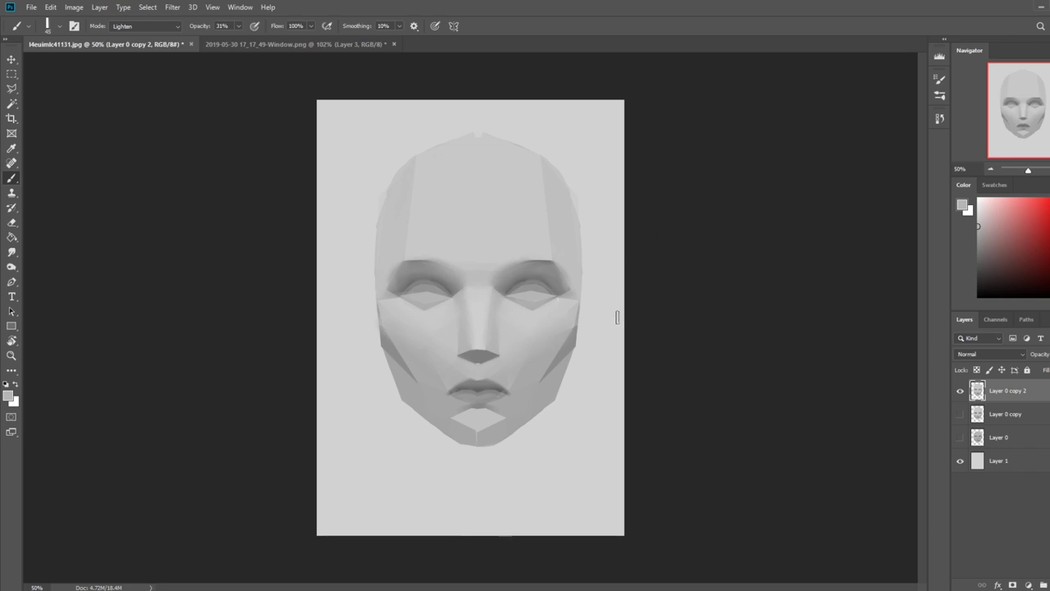
Smudge the forehead, cheek and jaw planes at 30–50 px, alternating with Lighten brush strokes
click(12, 252)
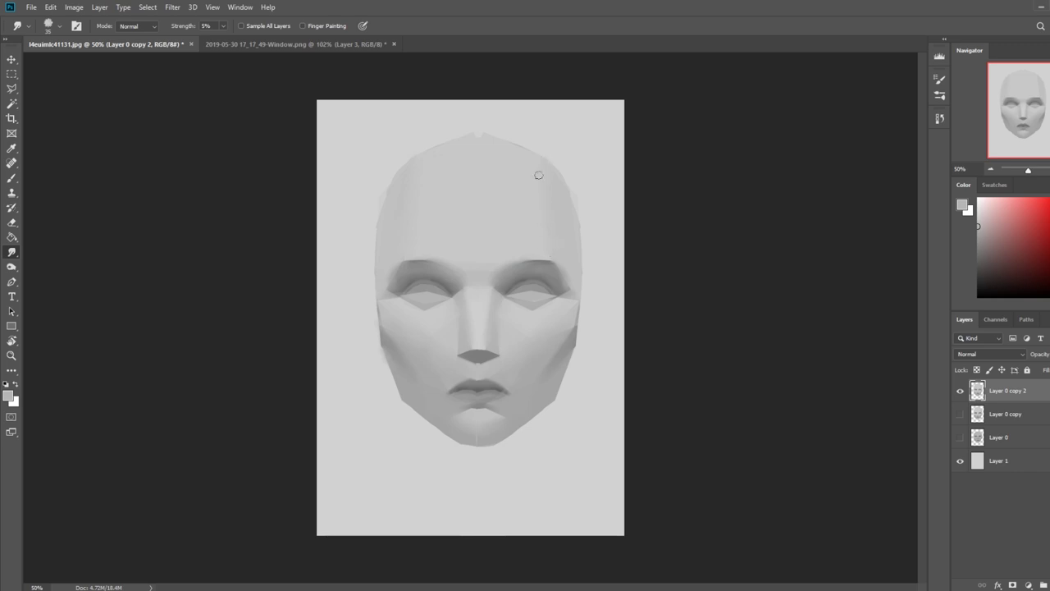
key(bracketright)
key(bracketright)
key(bracketright)
key(bracketleft)
key(bracketleft)
key(bracketright)
key(bracketright)
key(bracketright)
key(b)
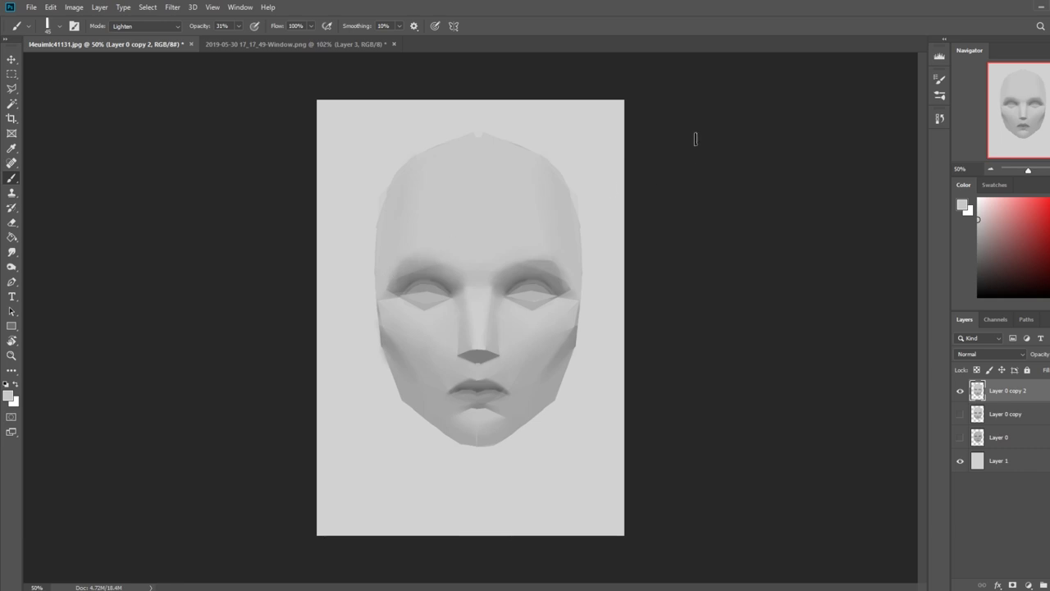
click(12, 252)
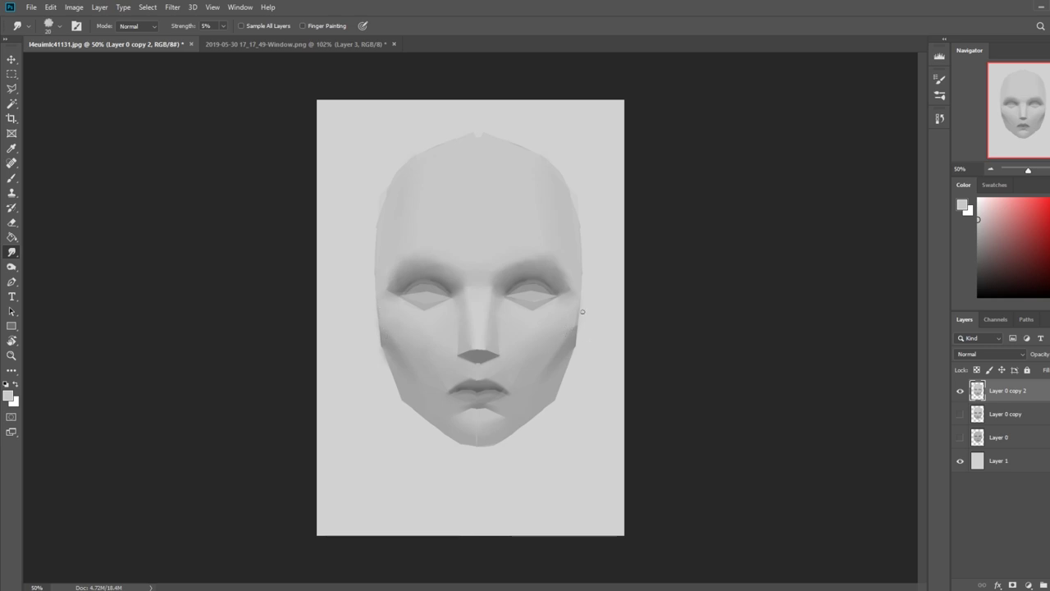
key(h)
click(12, 88)
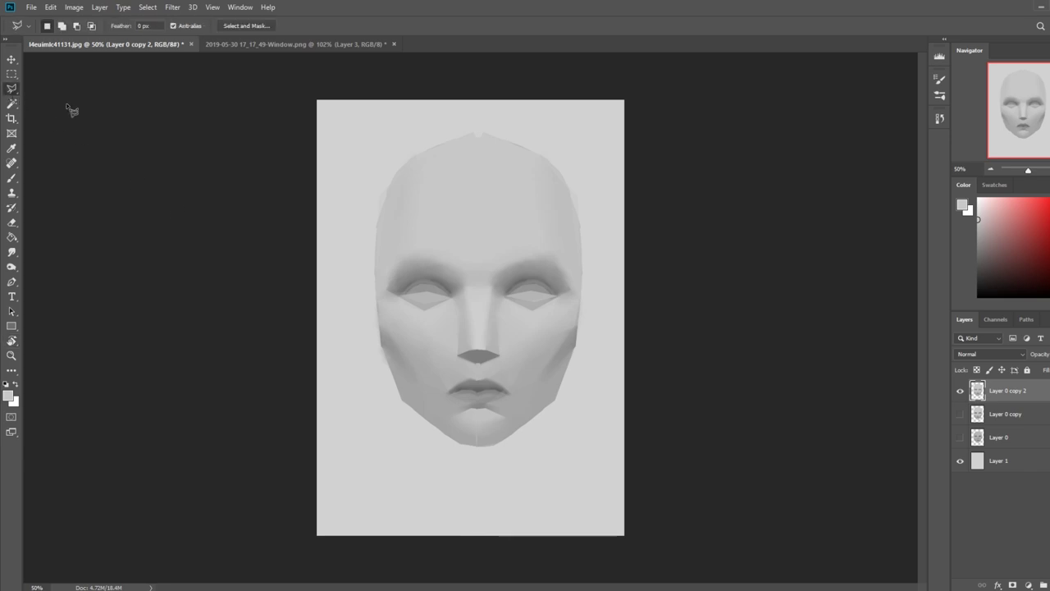
key(e)
right_click(517, 322)
click(646, 214)
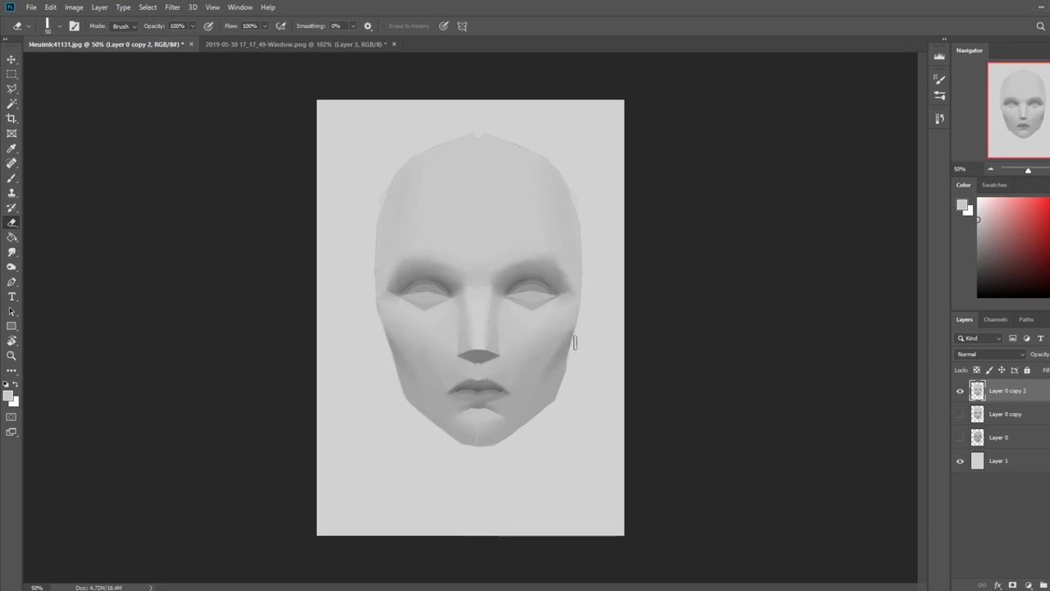
drag(558, 410, 577, 345)
key(ctrl+z)
Smudge small edges around the eye sockets and right temple with a 10 px smudge brush
click(11, 254)
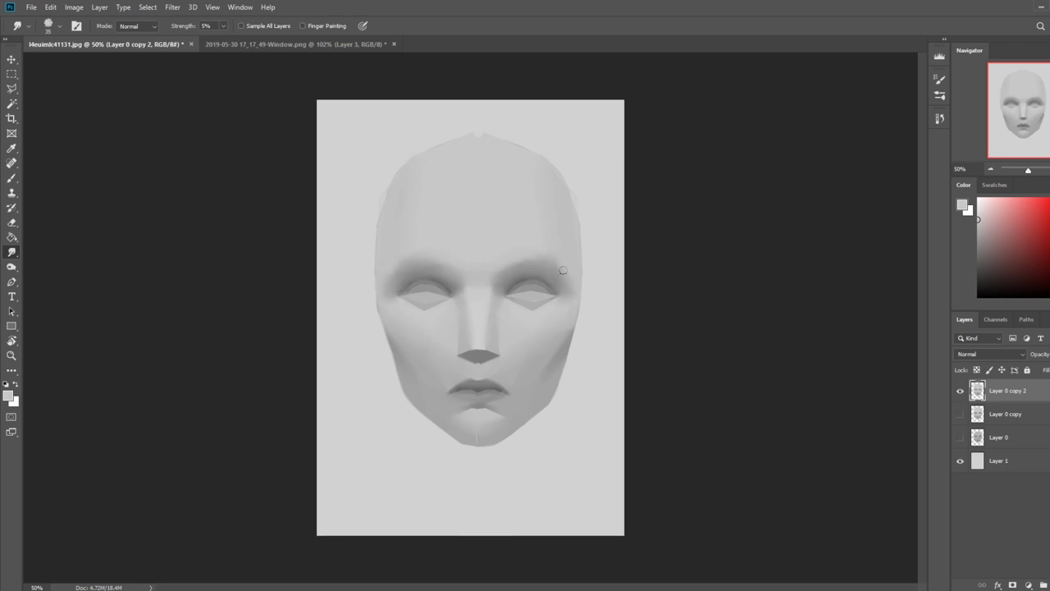
key(bracketleft)
key(bracketleft)
key(bracketleft)
key(bracketleft)
key(bracketleft)
Zoom in on the eyes and lighten both upper lids with a Normal-mode brush
key(ctrl+space)
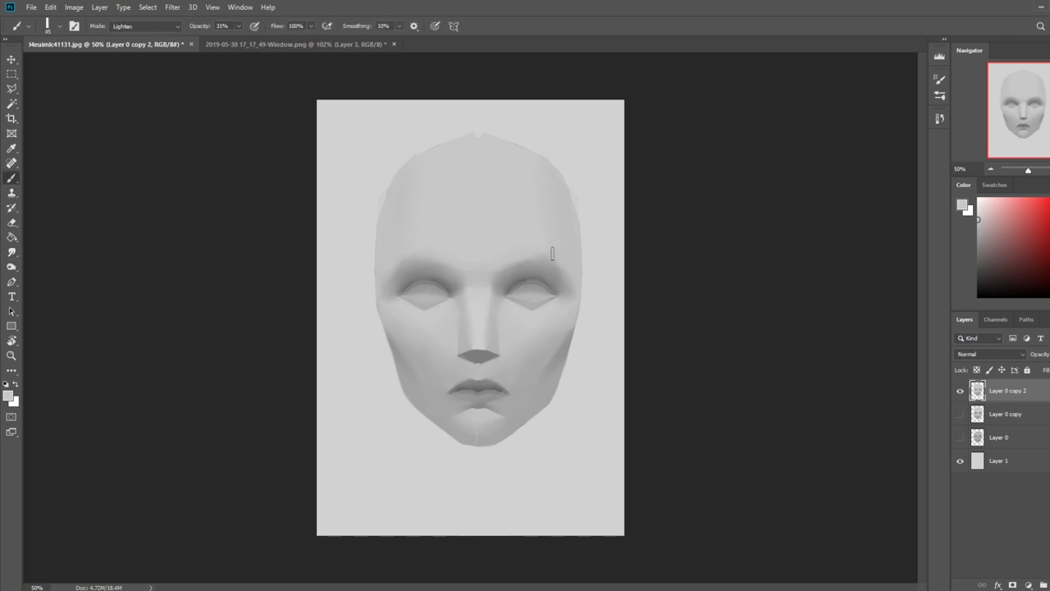
drag(333, 217, 492, 365)
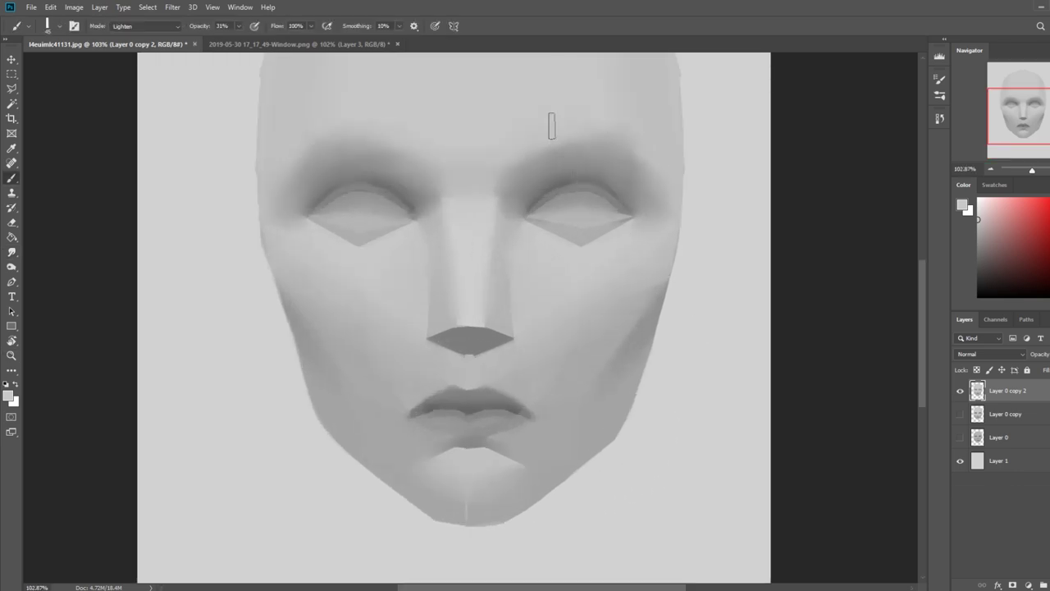
drag(485, 206, 502, 328)
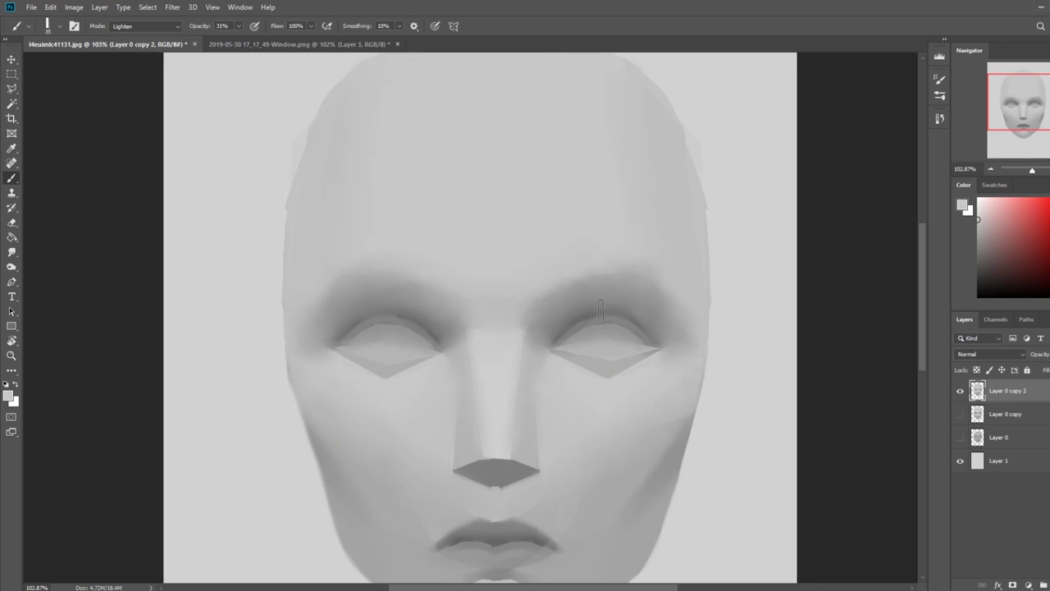
key([)
click(143, 25)
click(127, 33)
drag(625, 320, 560, 336)
drag(626, 326, 555, 346)
mouse_move(418, 328)
mouse_down()
mouse_move(377, 321)
mouse_move(397, 322)
mouse_move(365, 333)
mouse_move(414, 326)
mouse_up()
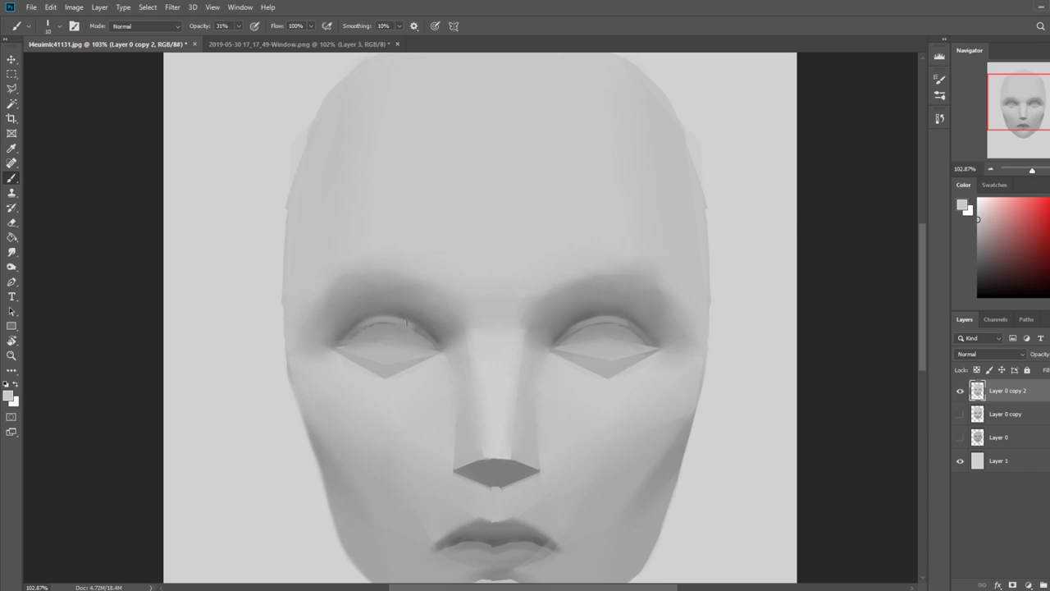
Sample darker eyelid greys and raise the brush opacity to 51%
alt+click(406, 321)
click(238, 26)
drag(236, 38, 250, 42)
click(408, 324)
alt+click(631, 361)
scroll(589, 357, down, 3)
Duplicate Layer 1, move the copy above Layer 0, and merge the planar face down onto it
scroll(589, 356, down, 1)
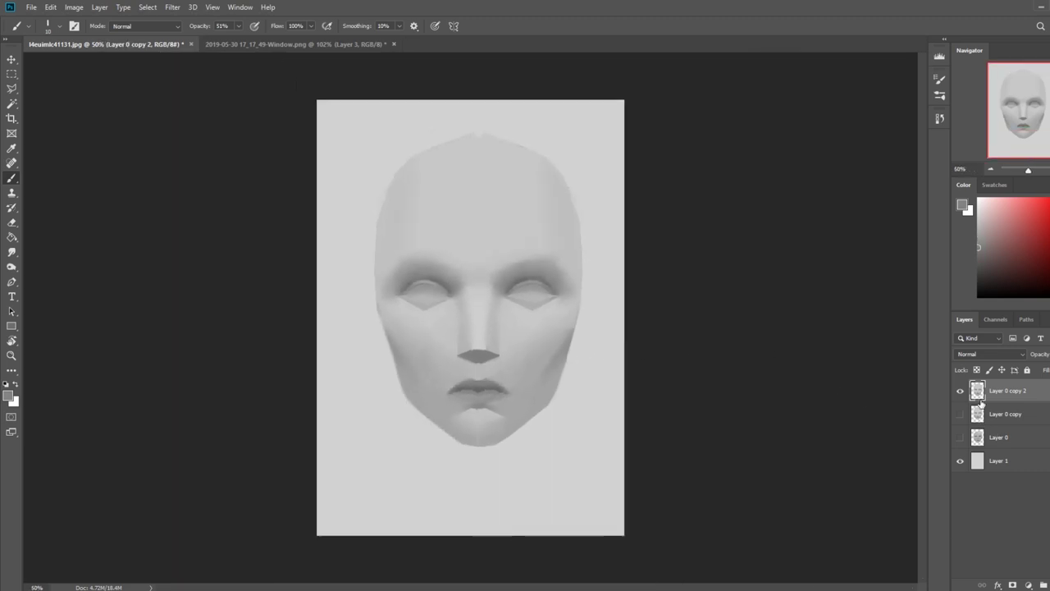
drag(1028, 400, 1009, 418)
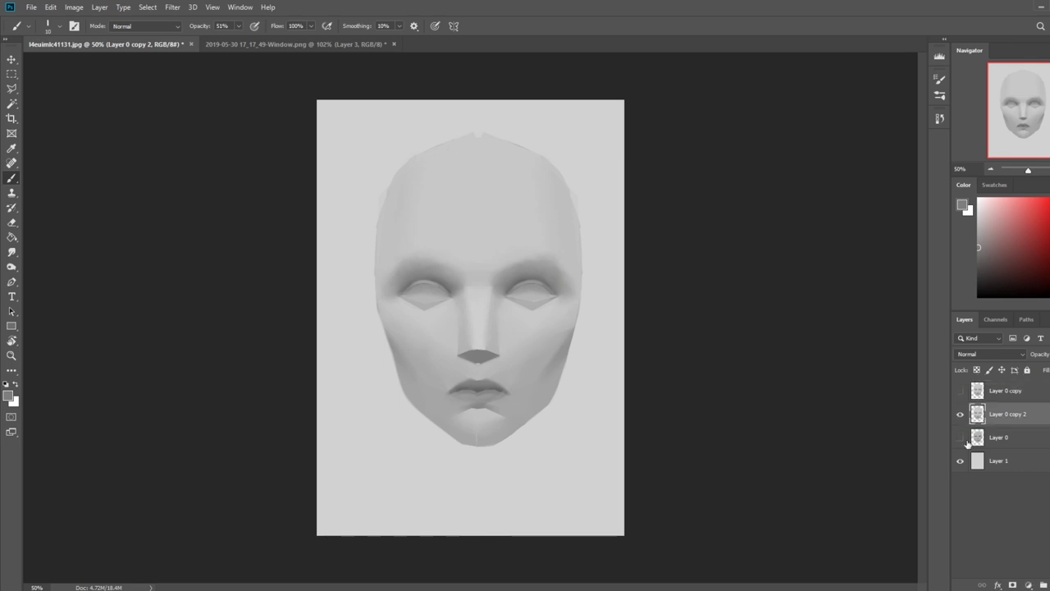
click(960, 437)
click(997, 439)
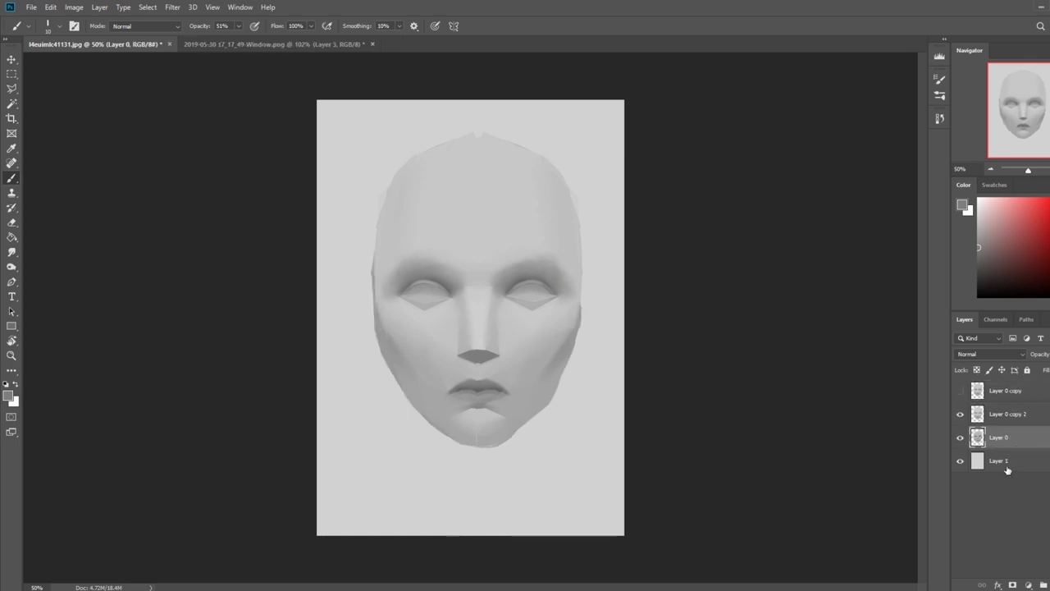
click(1009, 468)
key(ctrl+j)
drag(1021, 462, 1017, 428)
right_click(1017, 427)
click(968, 448)
Toggle the planar face layer on and off to compare it with the painted face
click(960, 415)
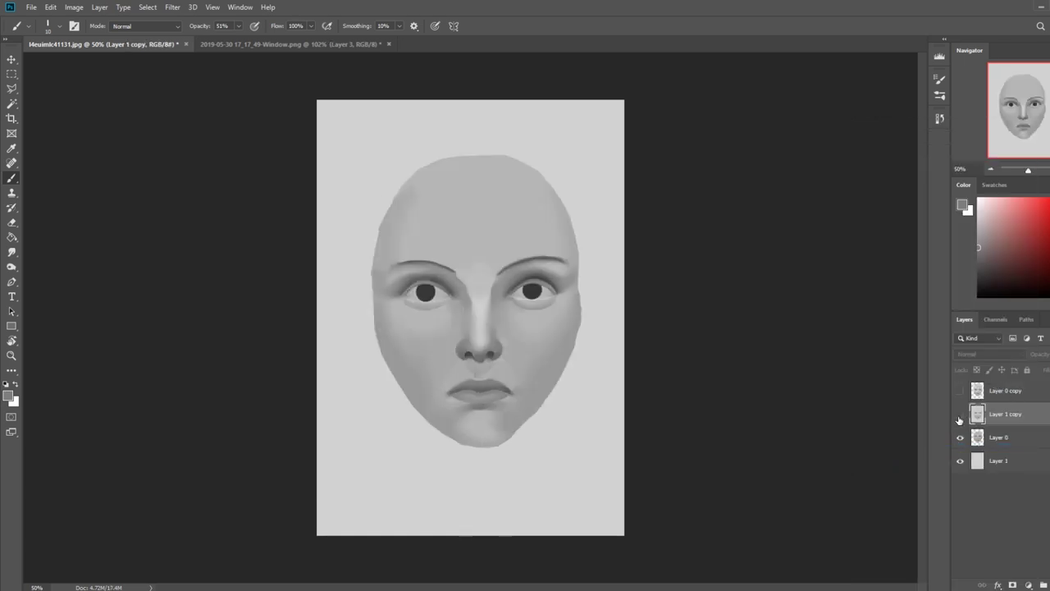
click(961, 415)
click(961, 415)
click(961, 415)
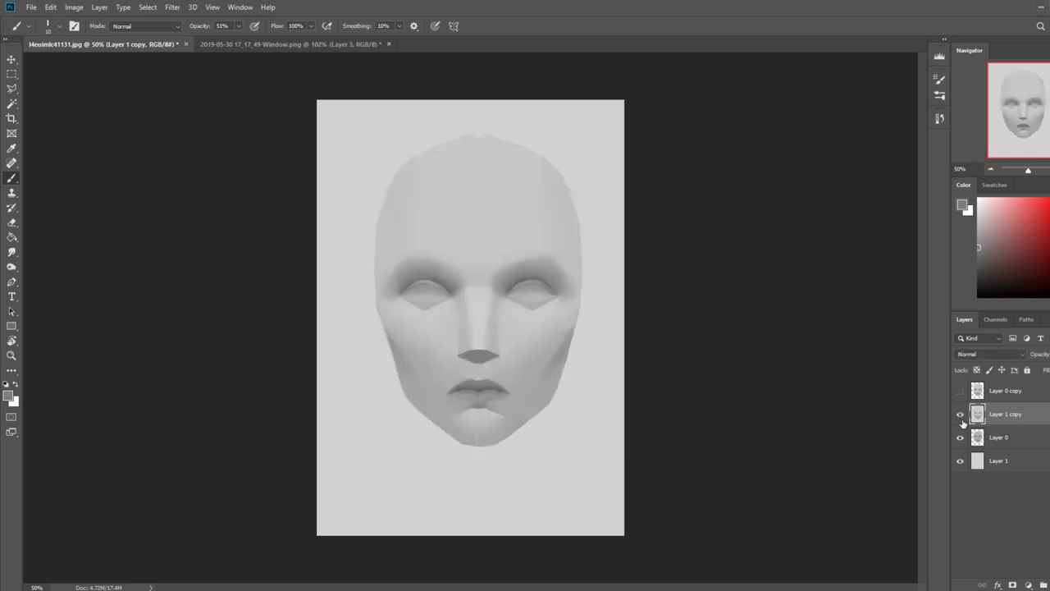
click(960, 422)
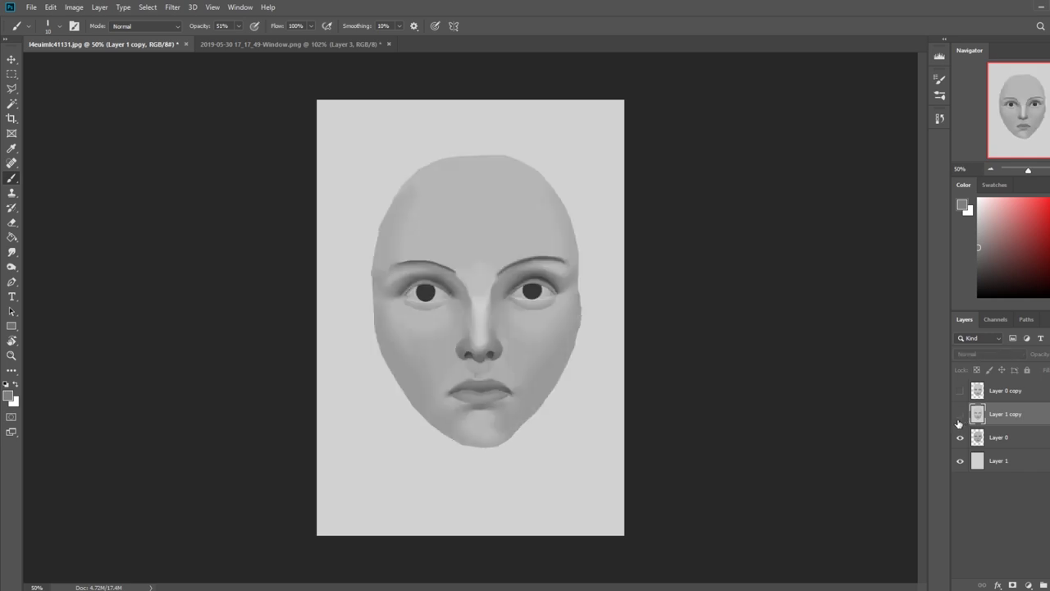
click(960, 415)
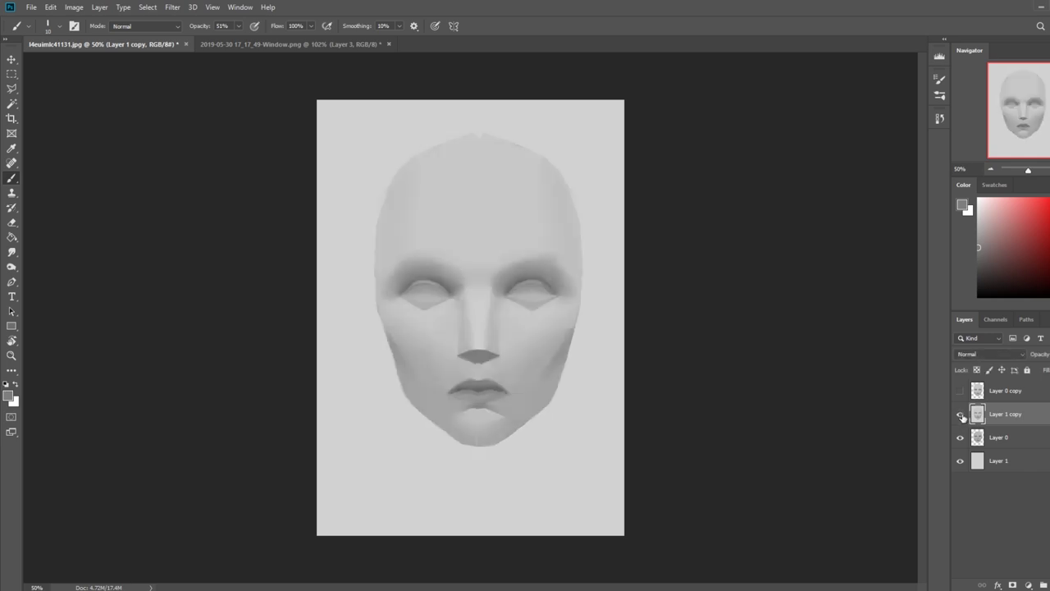
click(961, 416)
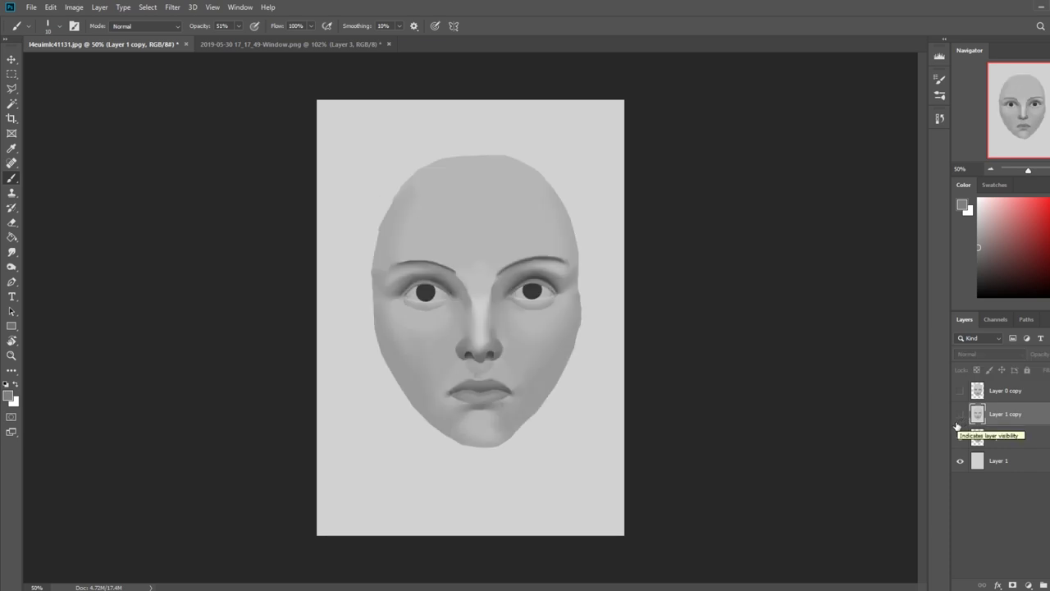
click(961, 416)
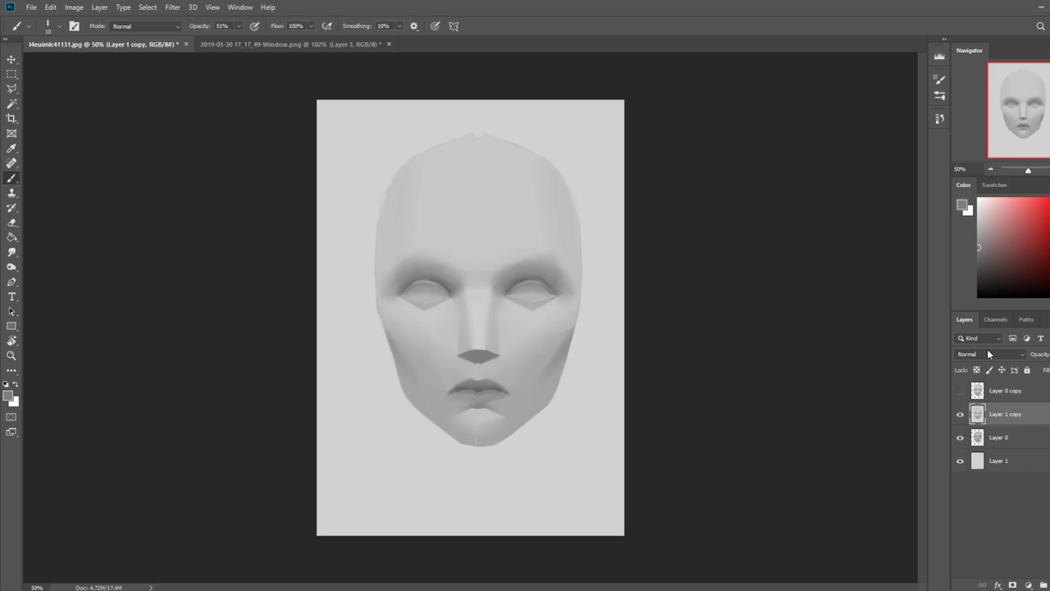
click(956, 202)
Sample grey values across the planar face's light and dark planes, then cancel without changing colour
click(508, 283)
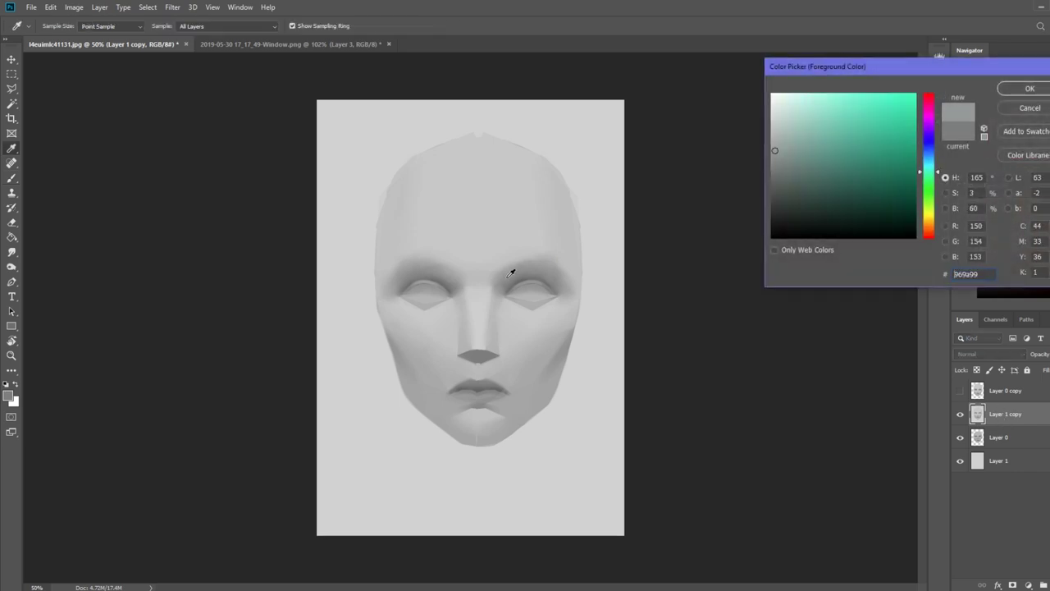
click(495, 313)
click(497, 317)
click(497, 317)
click(502, 298)
click(509, 289)
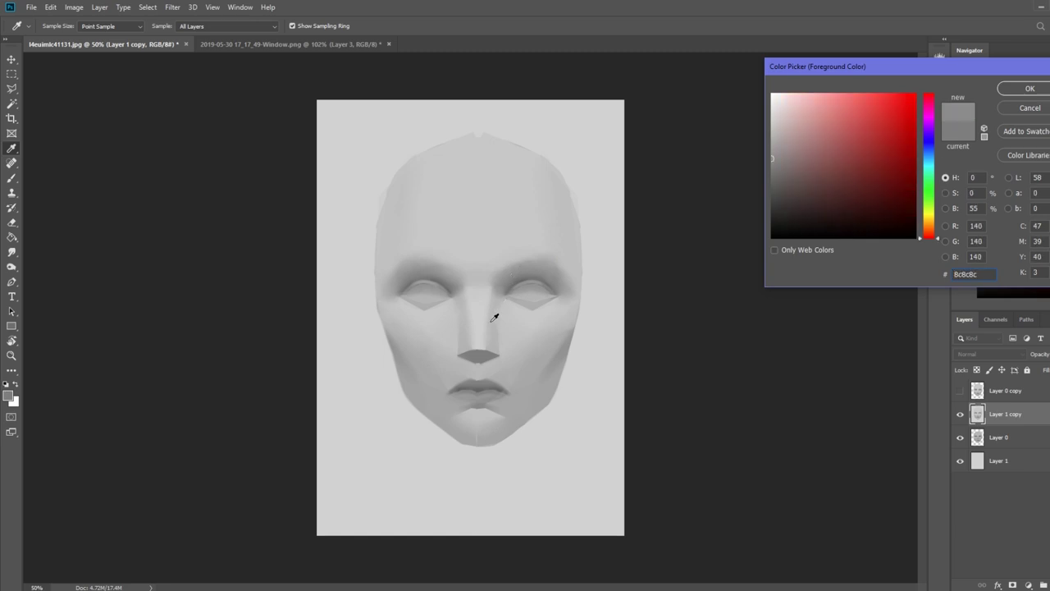
click(497, 319)
click(510, 277)
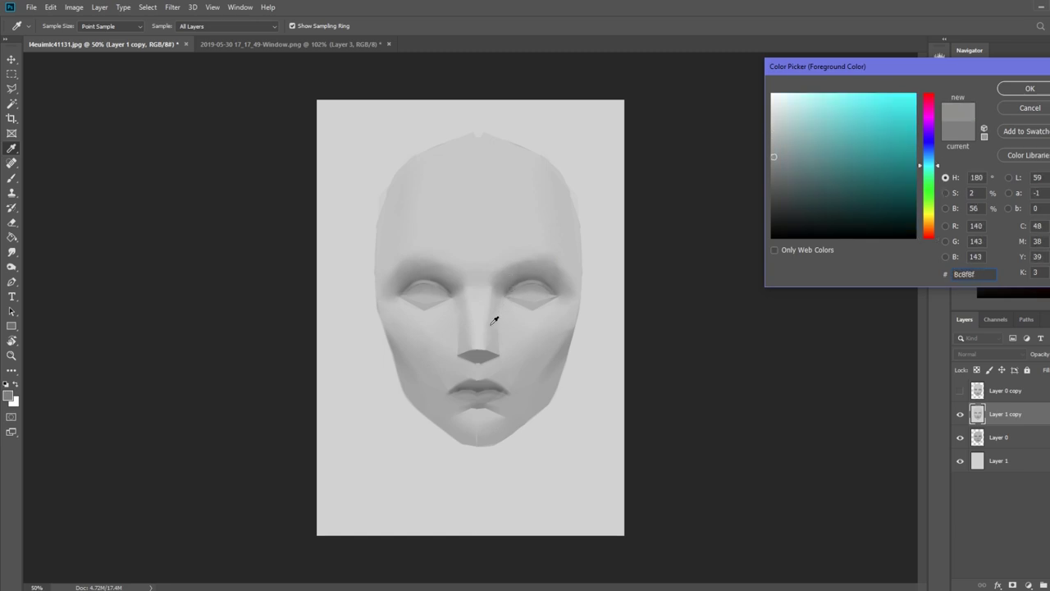
click(501, 307)
click(510, 276)
click(497, 315)
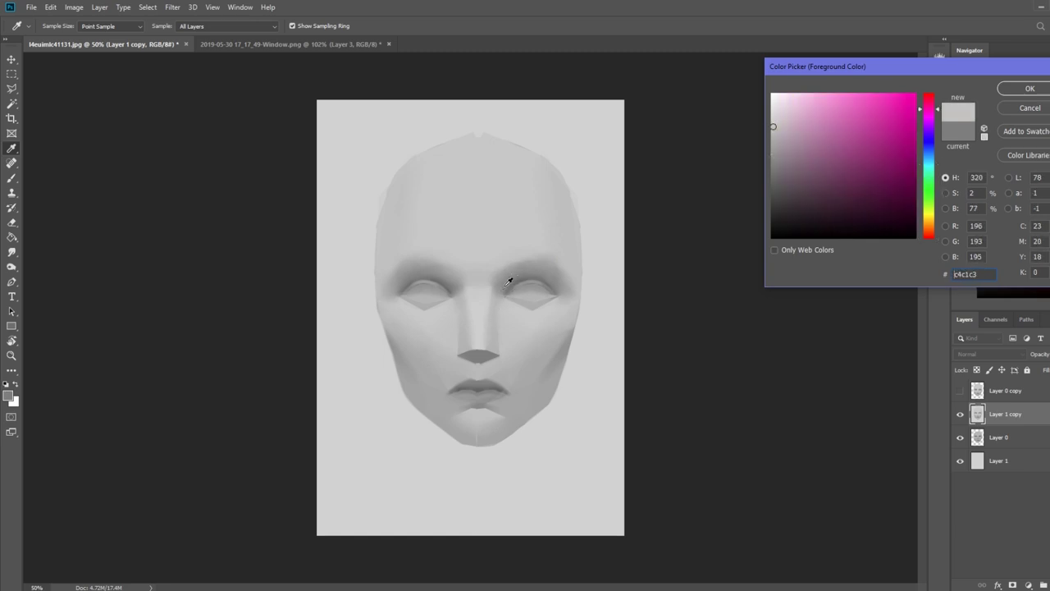
click(508, 296)
click(498, 320)
click(511, 276)
click(494, 322)
click(513, 276)
click(496, 322)
click(1030, 108)
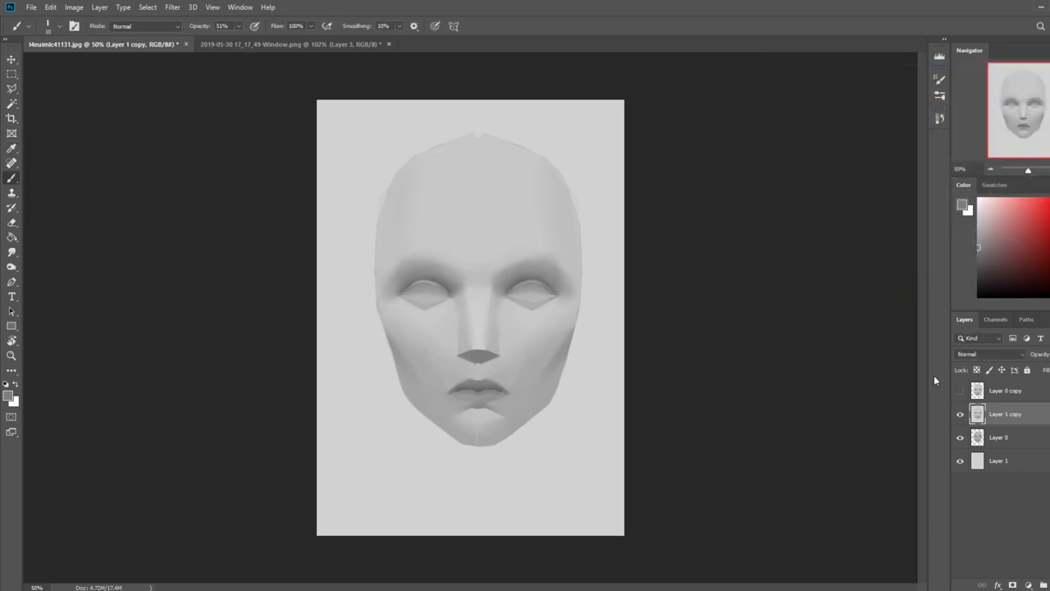
Hide Layer 1 copy and sample the painted Layer 0 face's greys, then cancel and reshow it
click(959, 416)
click(998, 438)
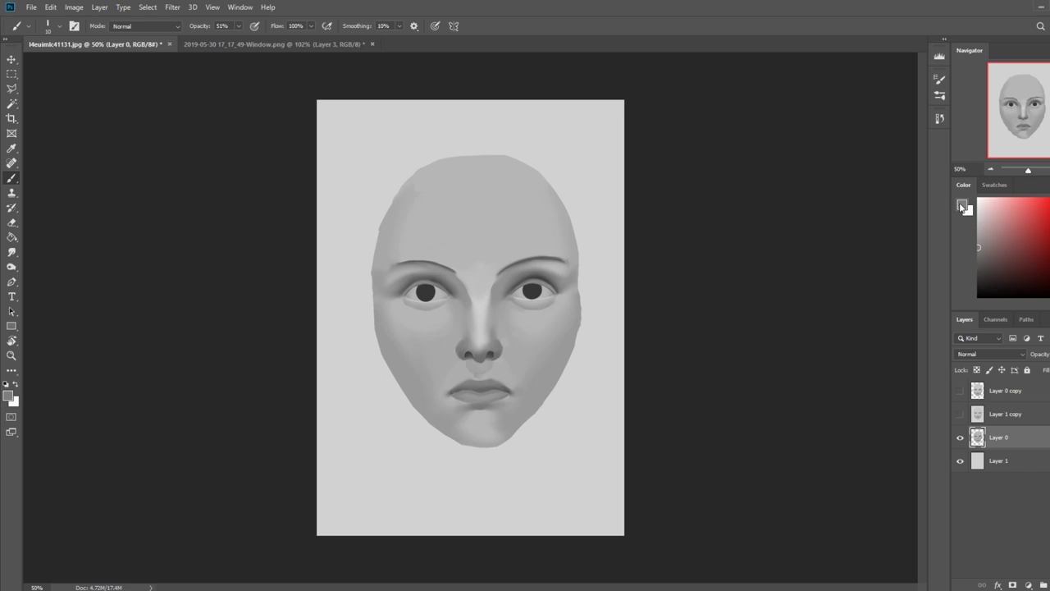
click(963, 205)
click(504, 286)
click(496, 309)
click(500, 289)
click(496, 302)
click(498, 305)
click(499, 297)
click(501, 297)
click(496, 331)
click(498, 335)
click(502, 338)
click(503, 339)
click(1029, 109)
click(959, 413)
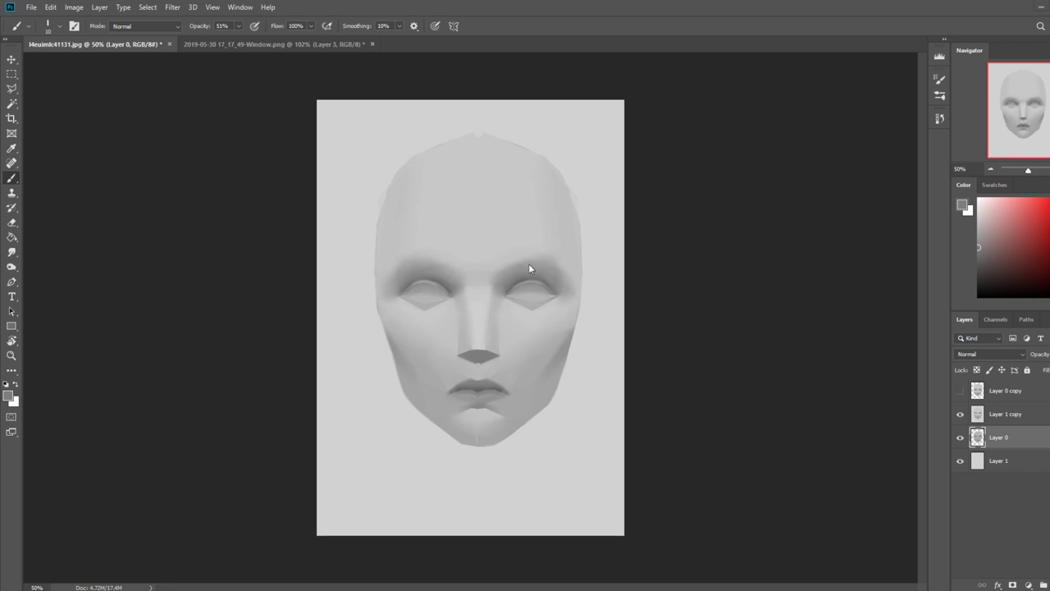
Show Layer 1 copy and restore the maximised Photoshop window to a smaller floating size
click(474, 357)
double_click(765, 4)
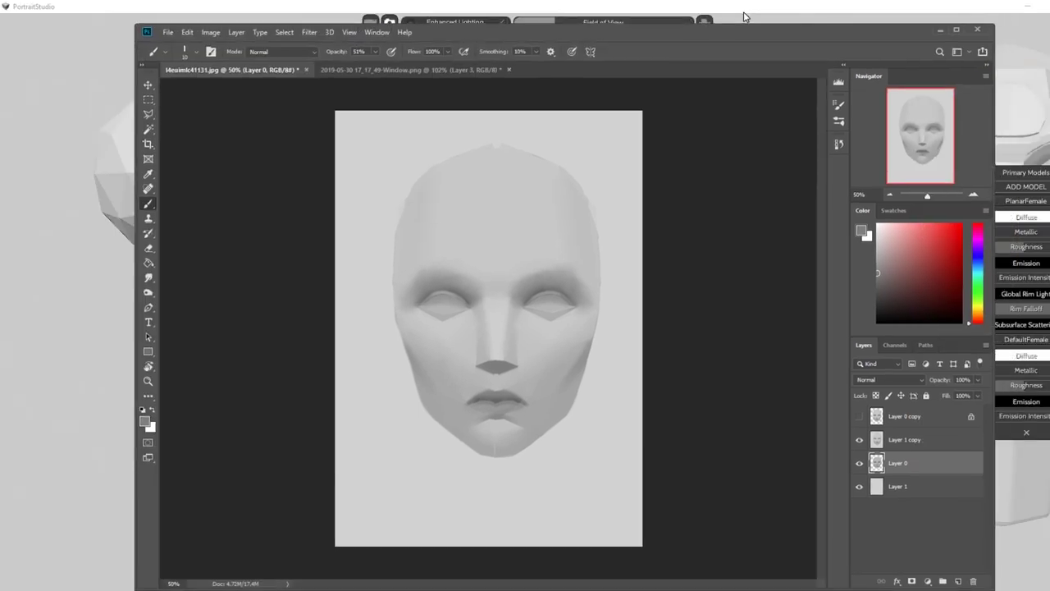
Nudge the restored Photoshop window slightly upward into place over the desktop
drag(745, 28, 748, 18)
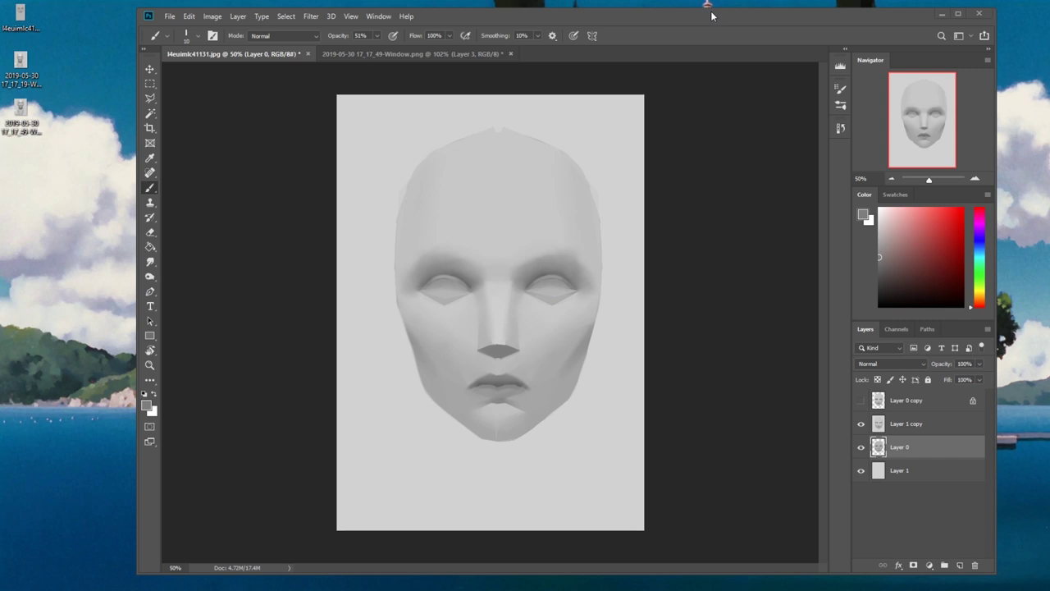
drag(711, 13, 712, 17)
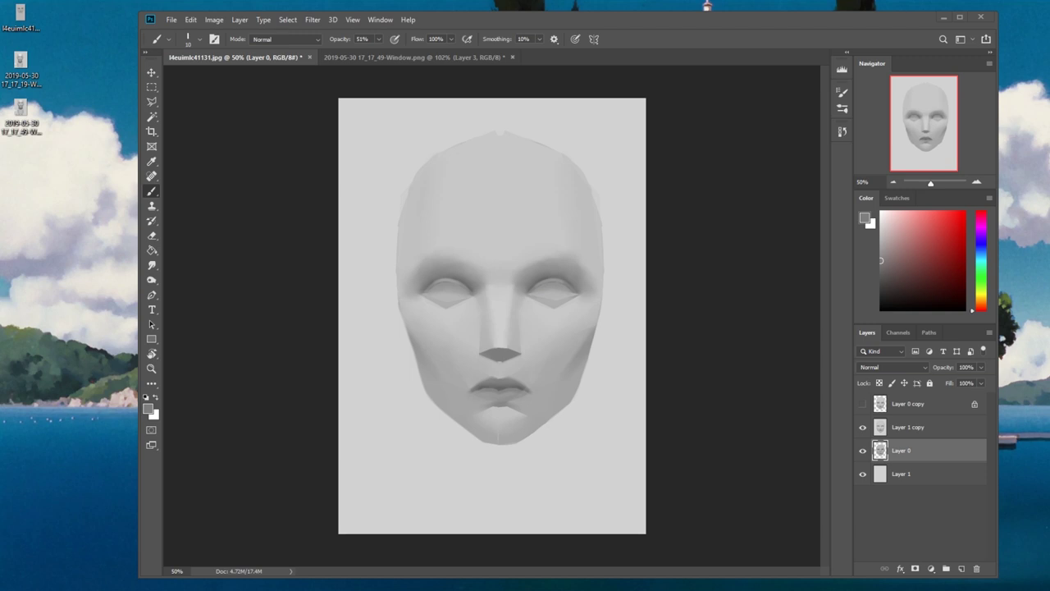
click(864, 220)
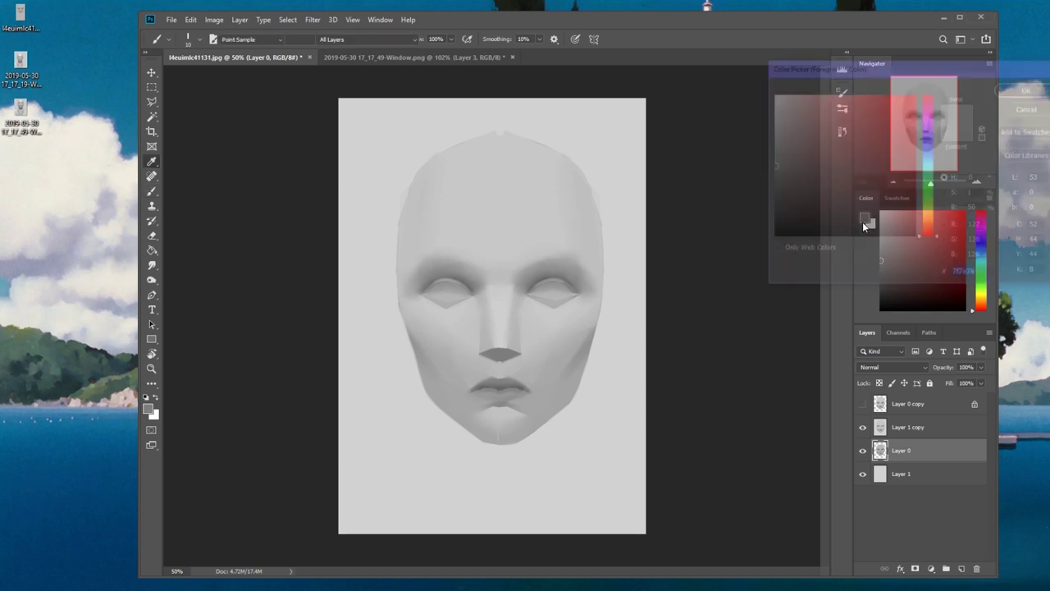
click(517, 314)
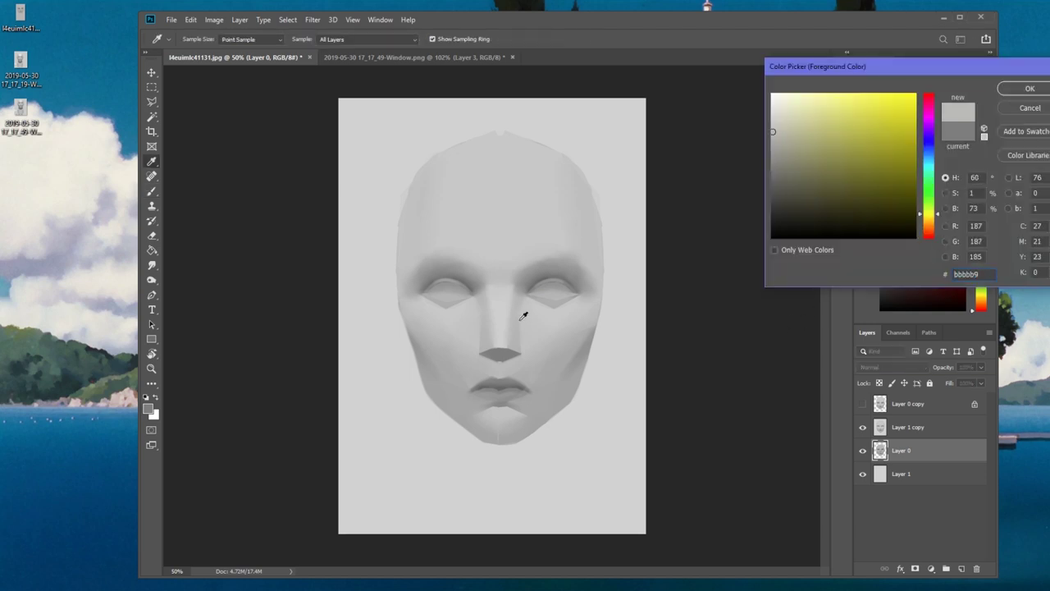
click(511, 310)
click(533, 311)
click(510, 310)
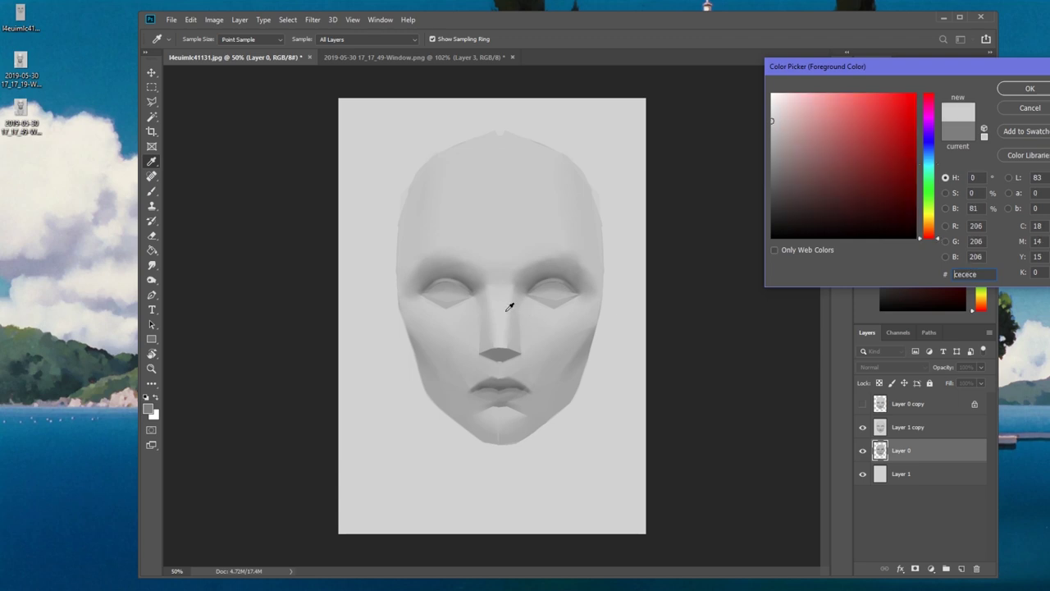
click(1027, 112)
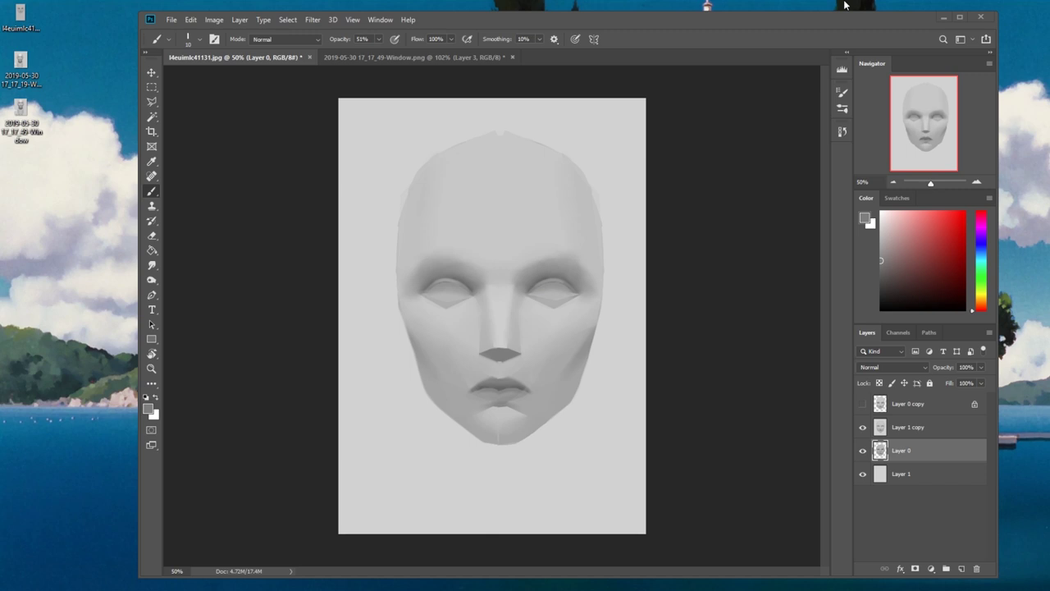
click(865, 219)
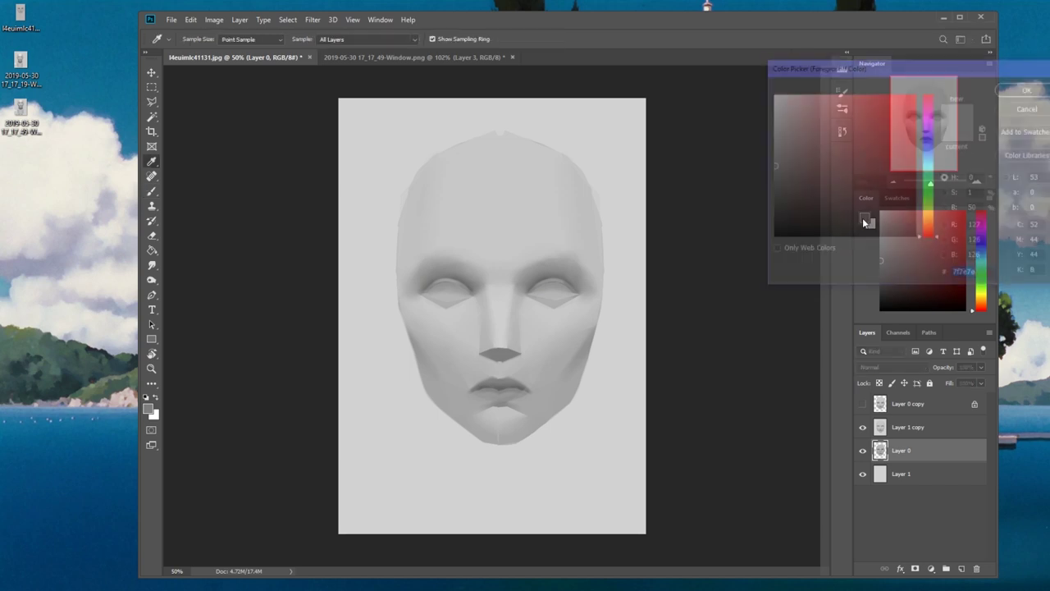
click(771, 147)
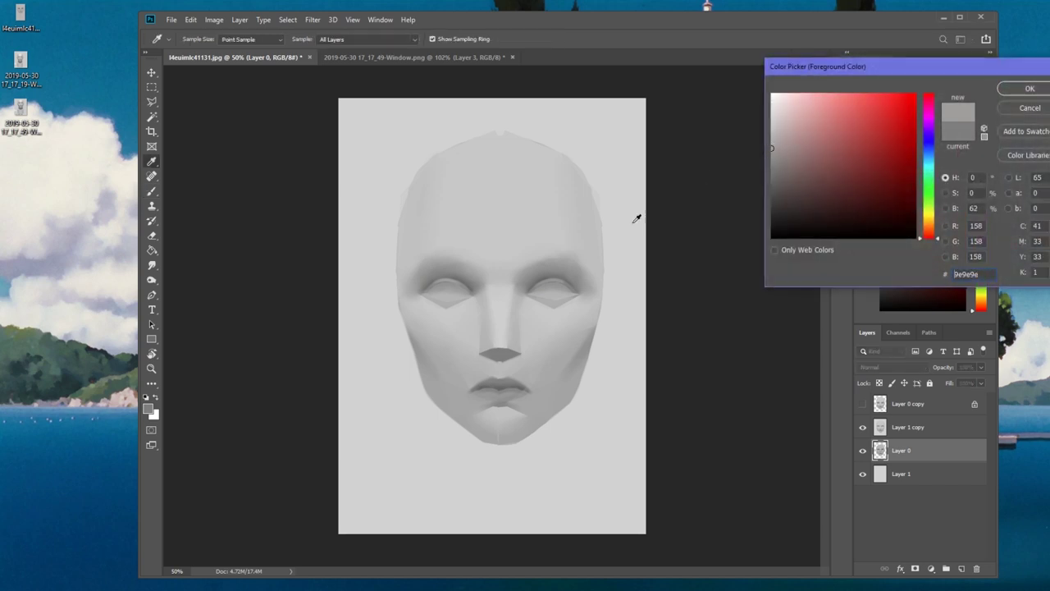
click(512, 312)
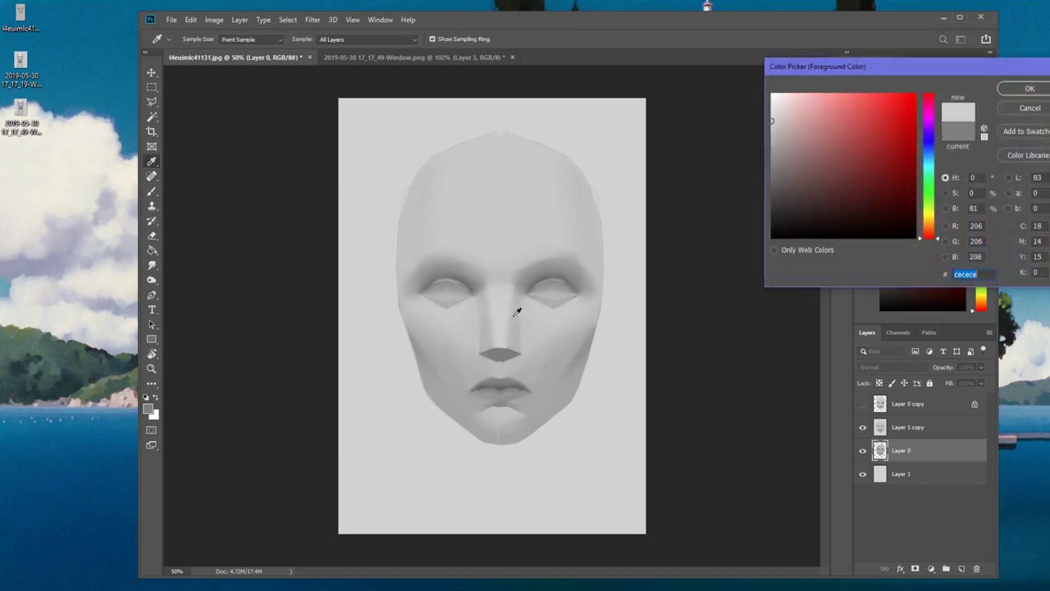
click(518, 310)
click(536, 314)
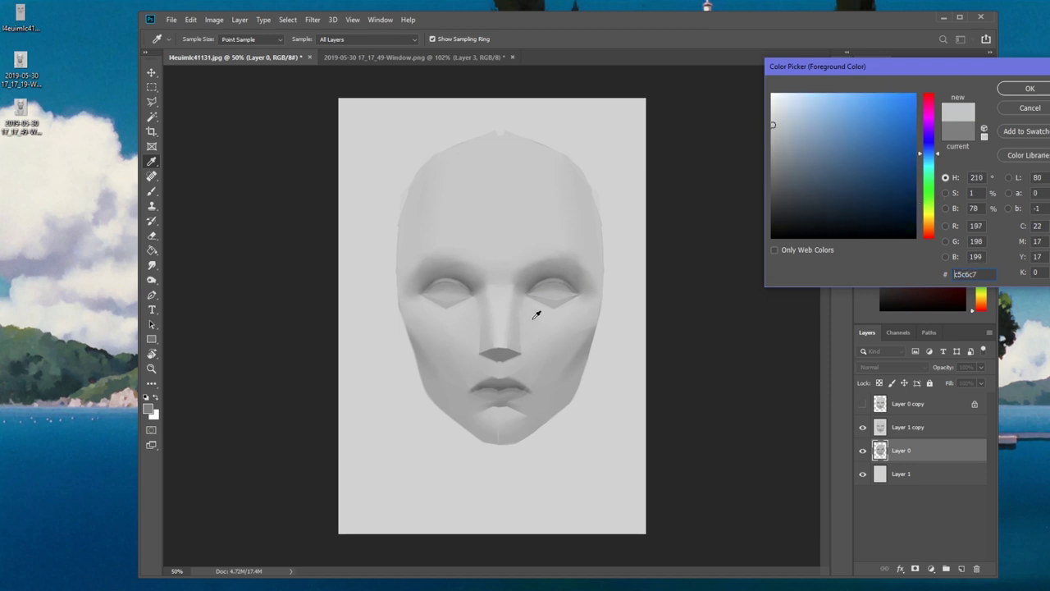
click(519, 308)
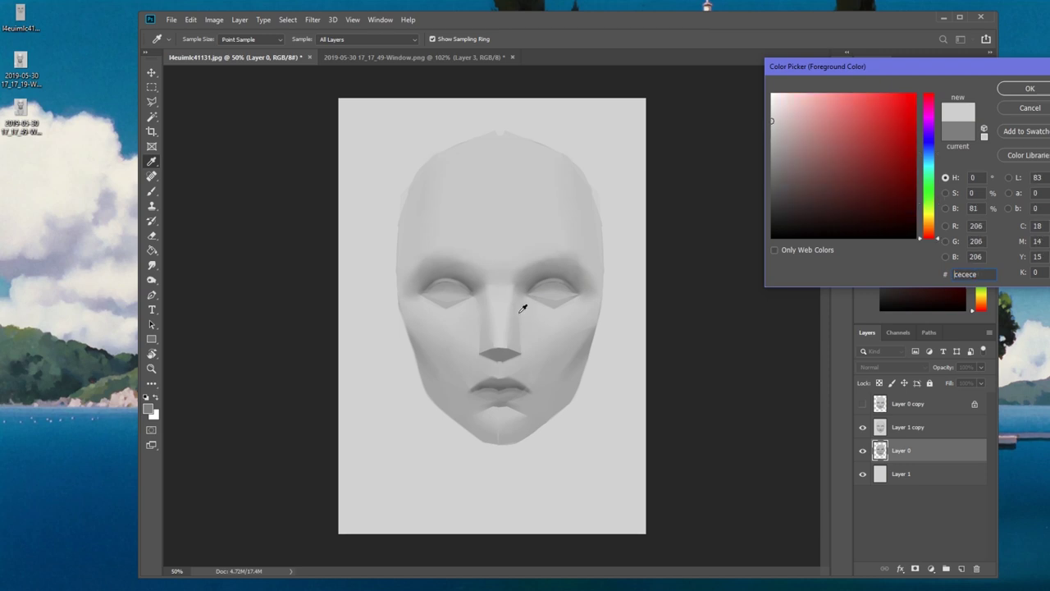
click(520, 305)
click(514, 307)
click(500, 303)
click(548, 271)
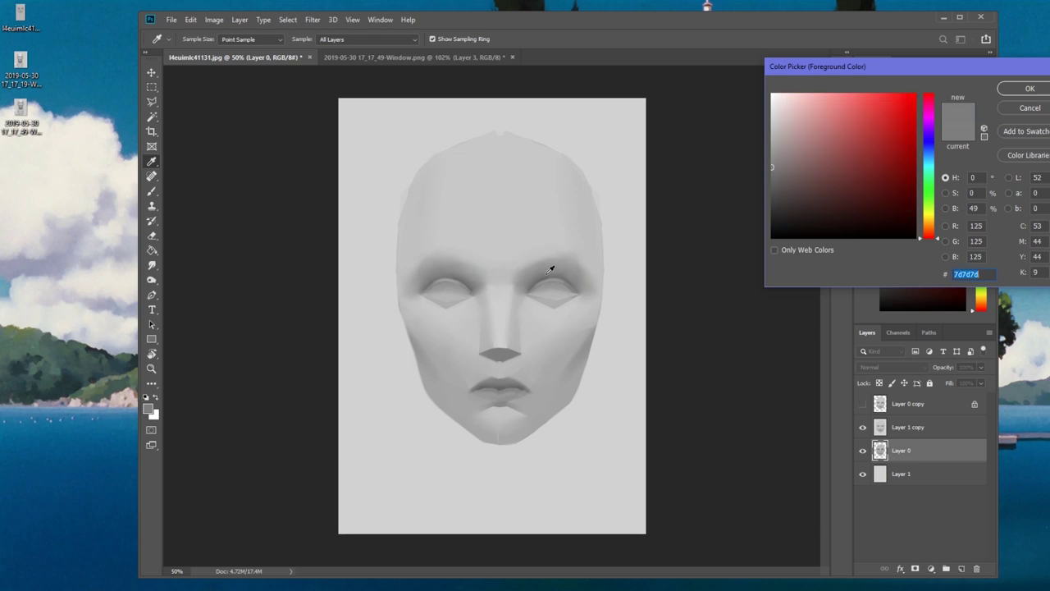
click(505, 317)
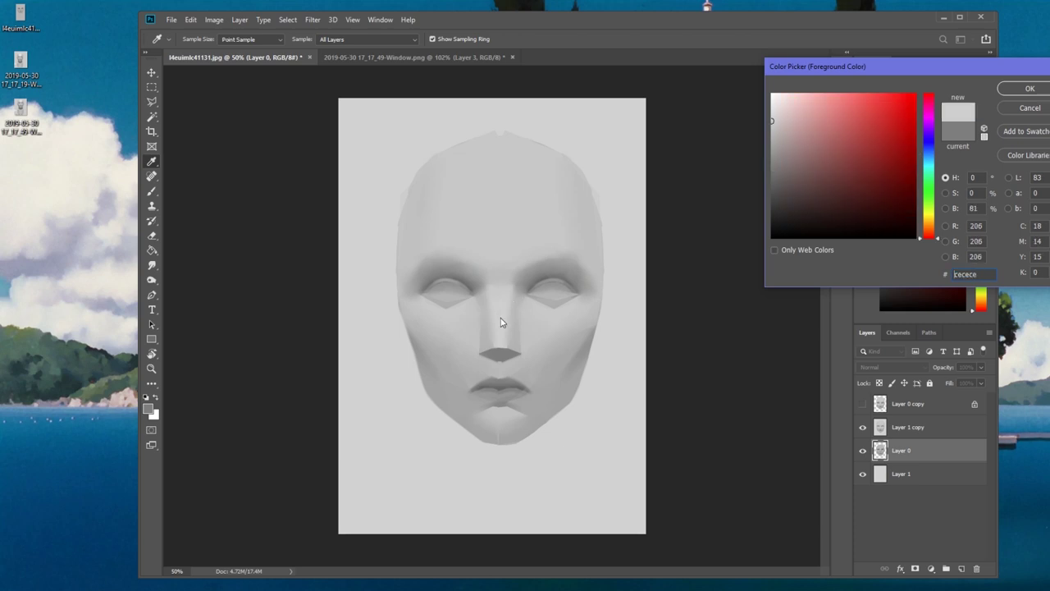
click(537, 287)
click(505, 307)
click(1030, 108)
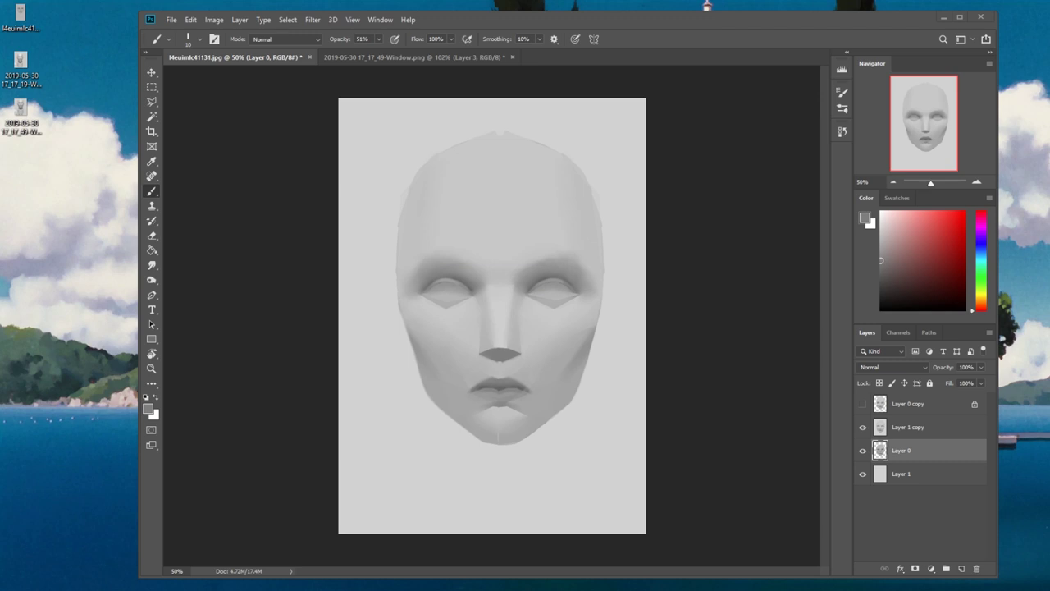
Open the foreground Color Picker and sample the background, nose and right-cheek shadow greys
click(860, 215)
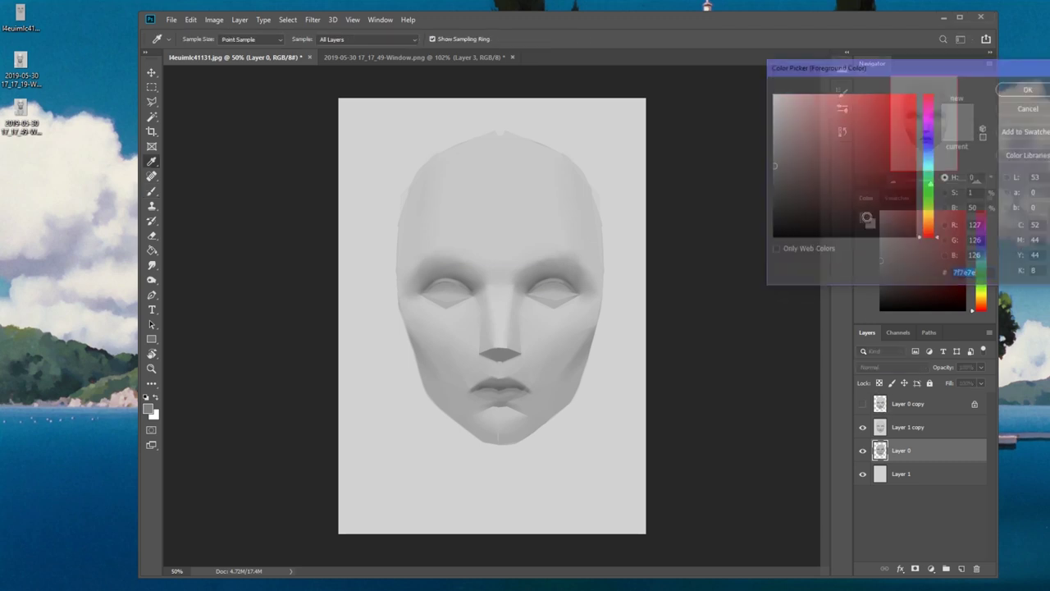
click(611, 128)
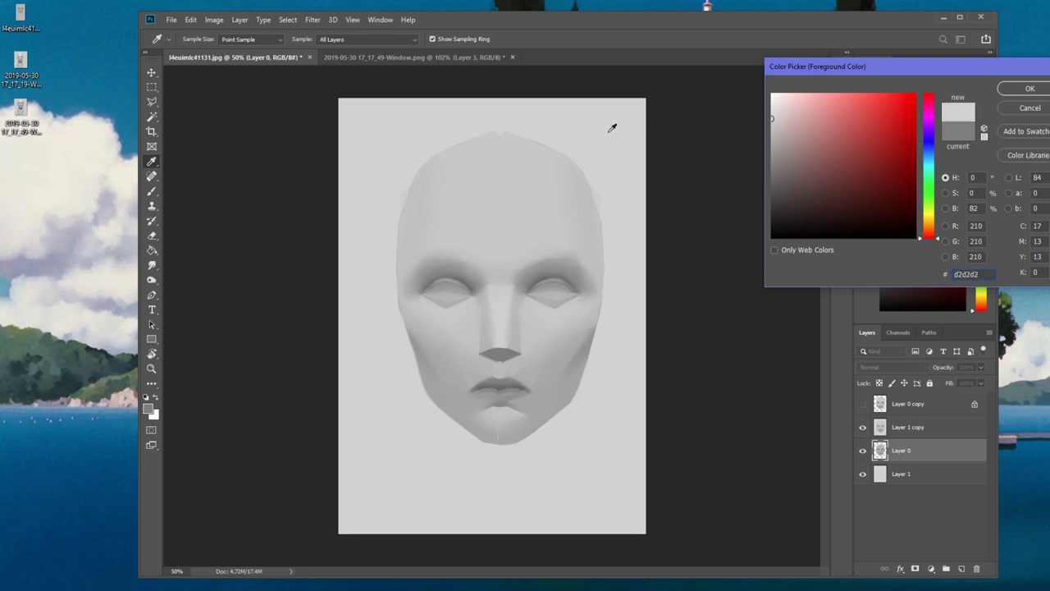
click(505, 324)
click(504, 325)
click(503, 324)
click(607, 140)
click(585, 355)
click(586, 352)
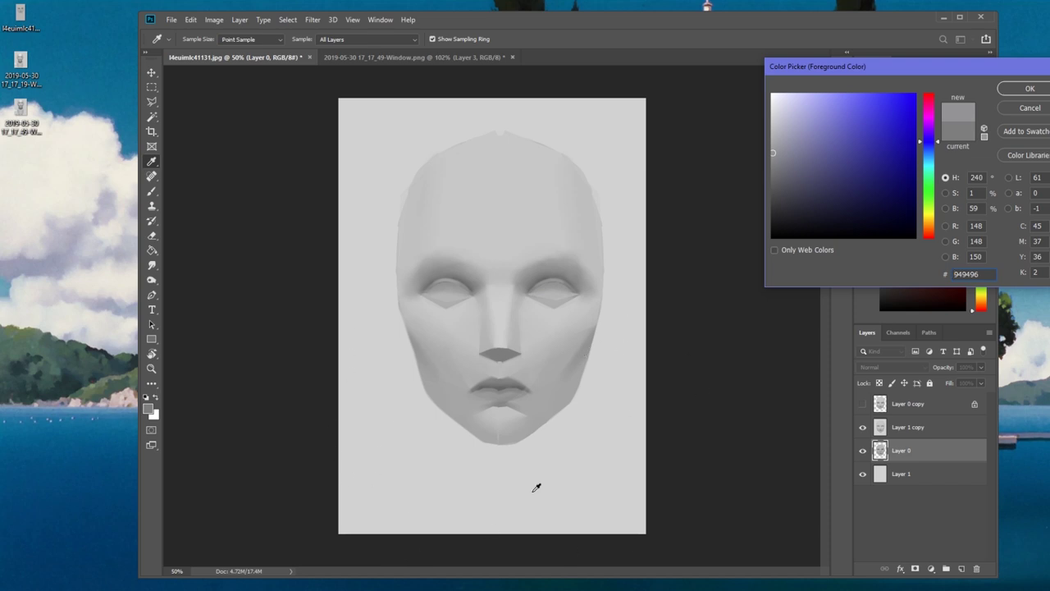
click(612, 137)
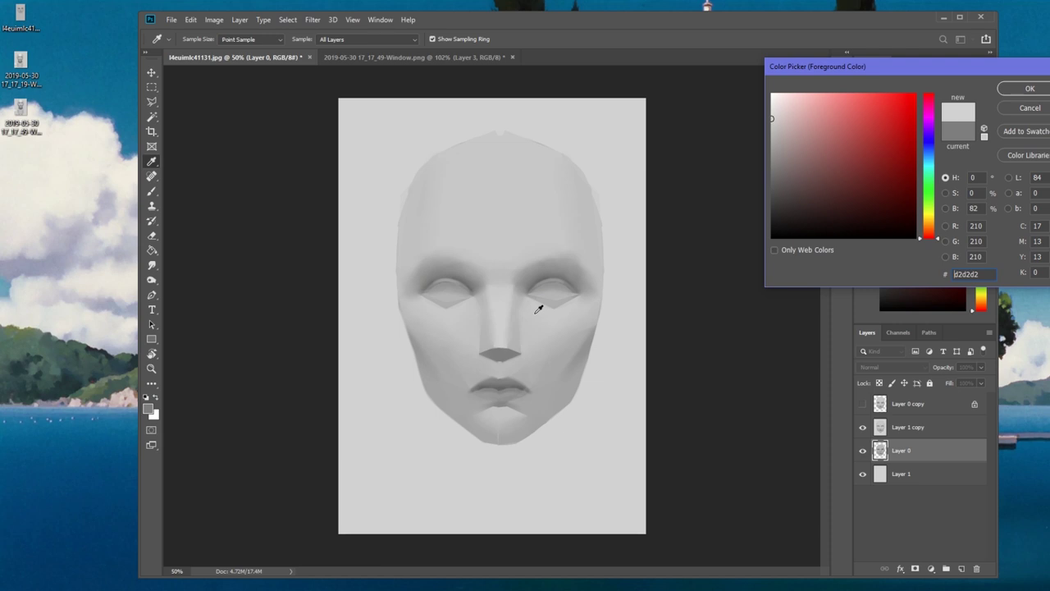
Sample lighter face-edge and face tones, ending on the forehead's light grey
click(584, 223)
click(585, 227)
click(557, 325)
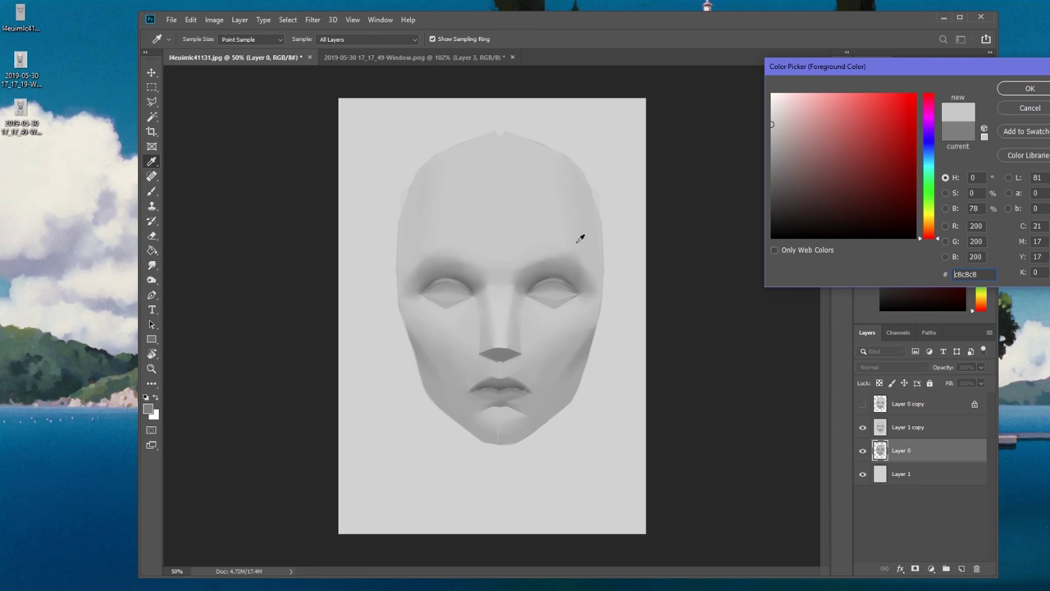
click(521, 226)
click(505, 279)
click(503, 211)
click(503, 211)
click(507, 249)
click(772, 127)
Sample the forehead and the darker shadows above and inside the right eye socket
click(517, 240)
click(516, 237)
click(509, 300)
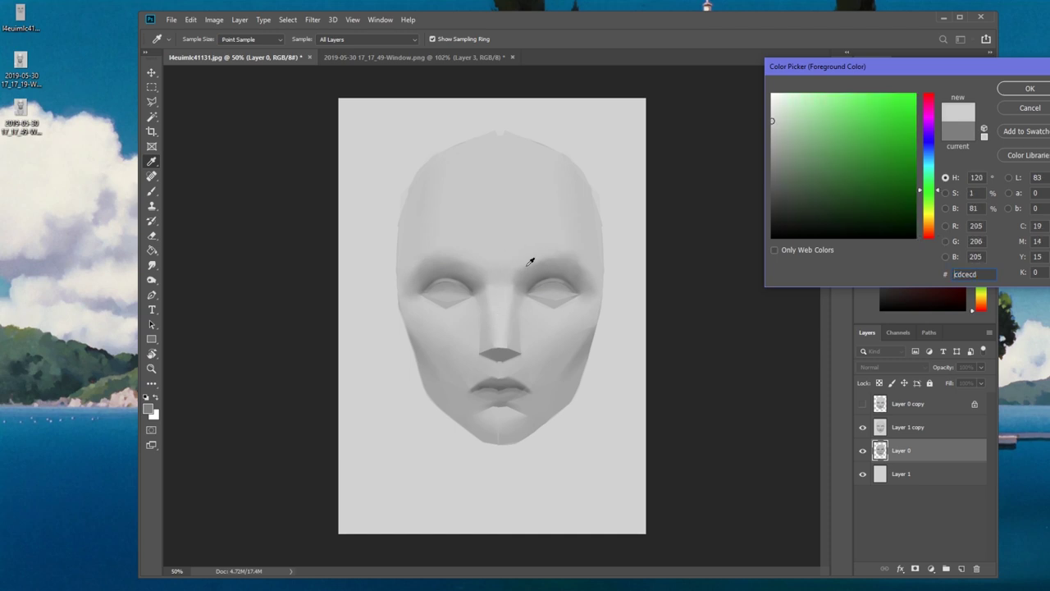
click(532, 236)
click(540, 268)
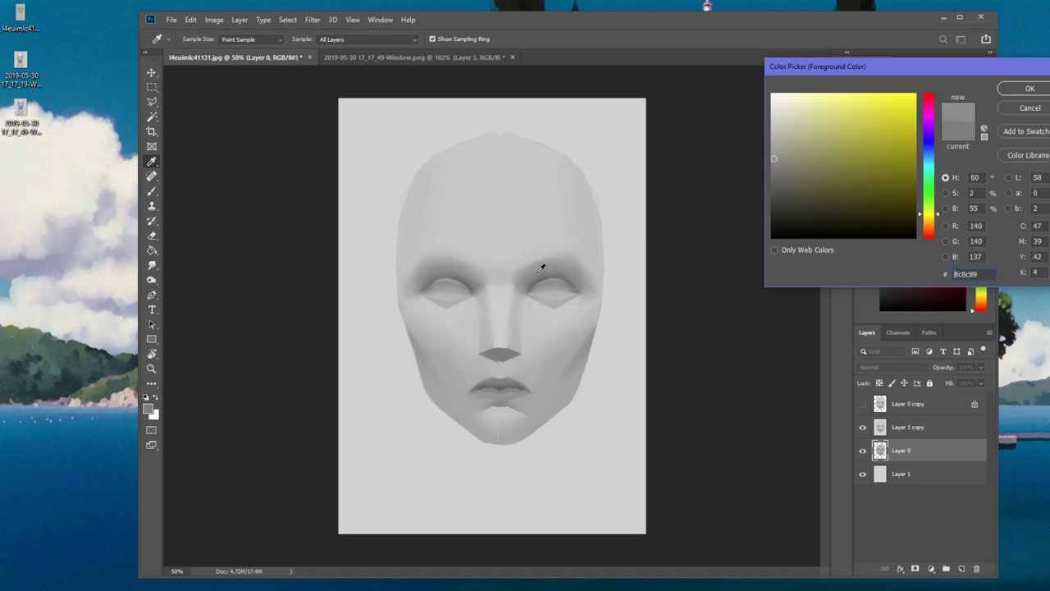
click(534, 239)
click(543, 271)
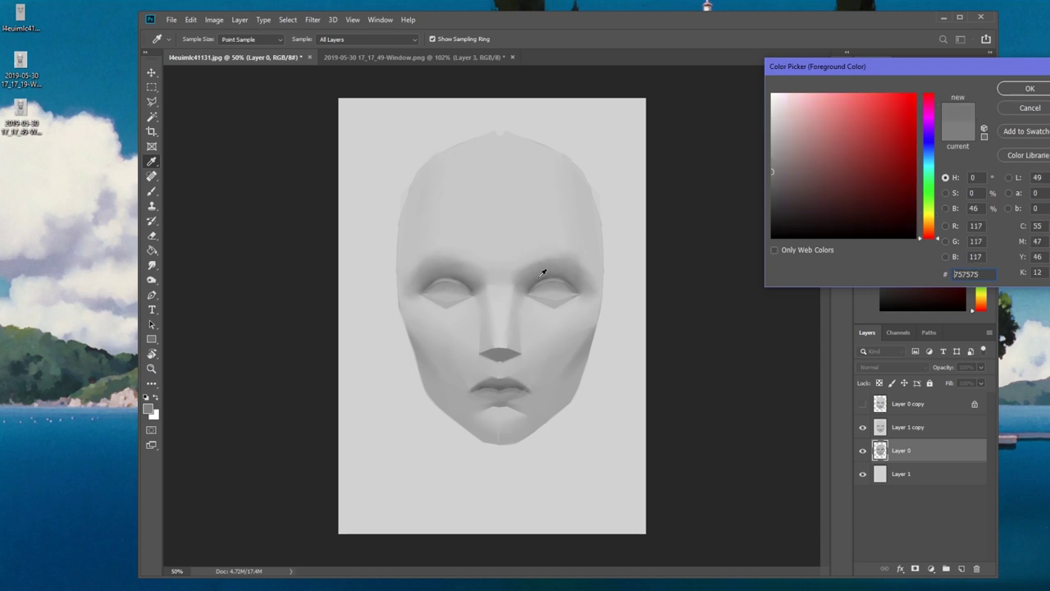
click(530, 230)
click(541, 264)
click(540, 254)
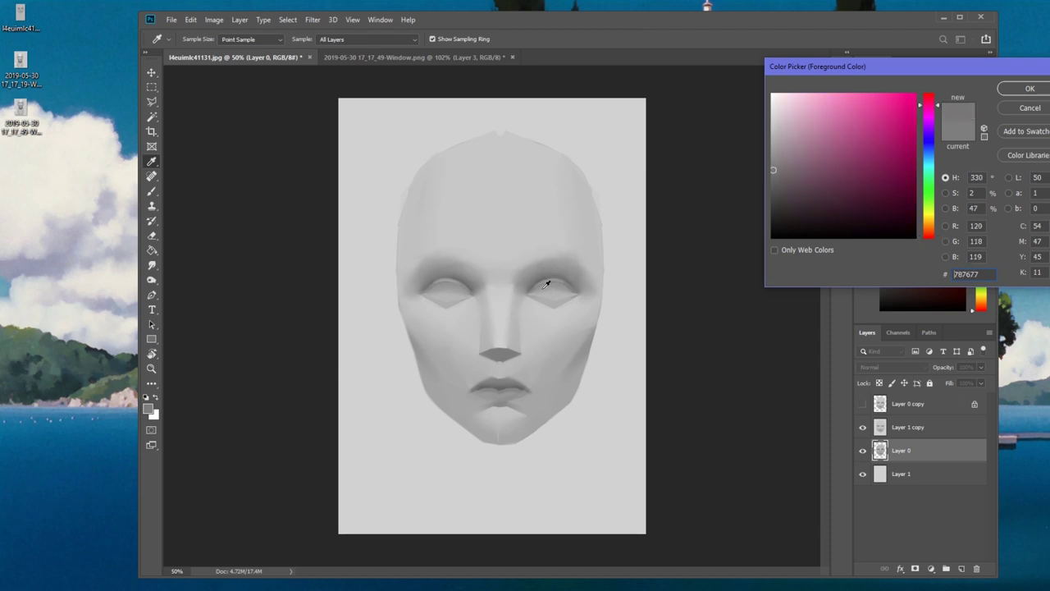
Compare mid greys across the right cheek against the nose bridge tone
click(585, 353)
click(563, 400)
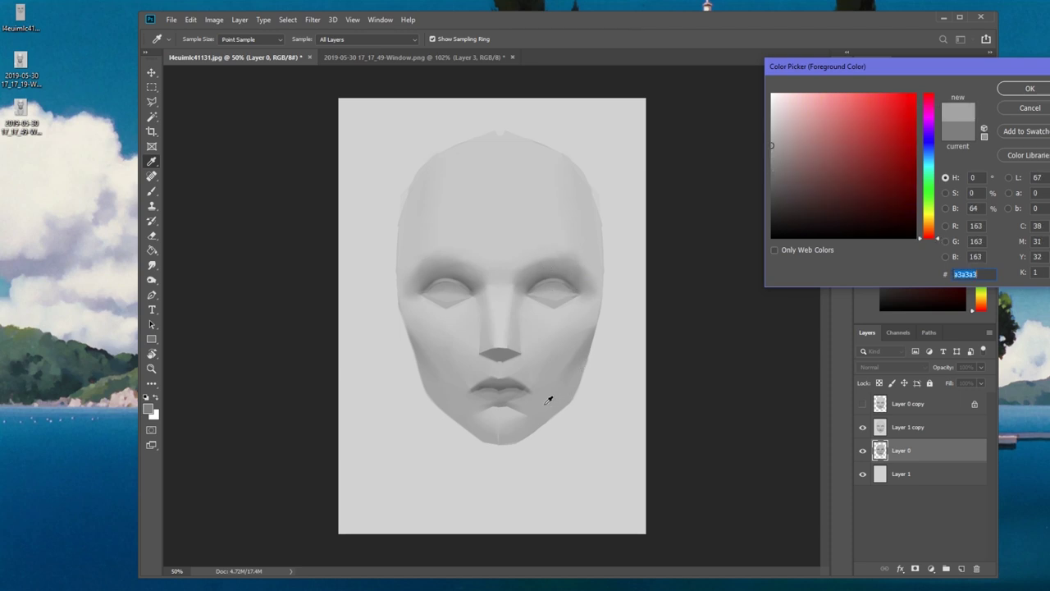
click(536, 222)
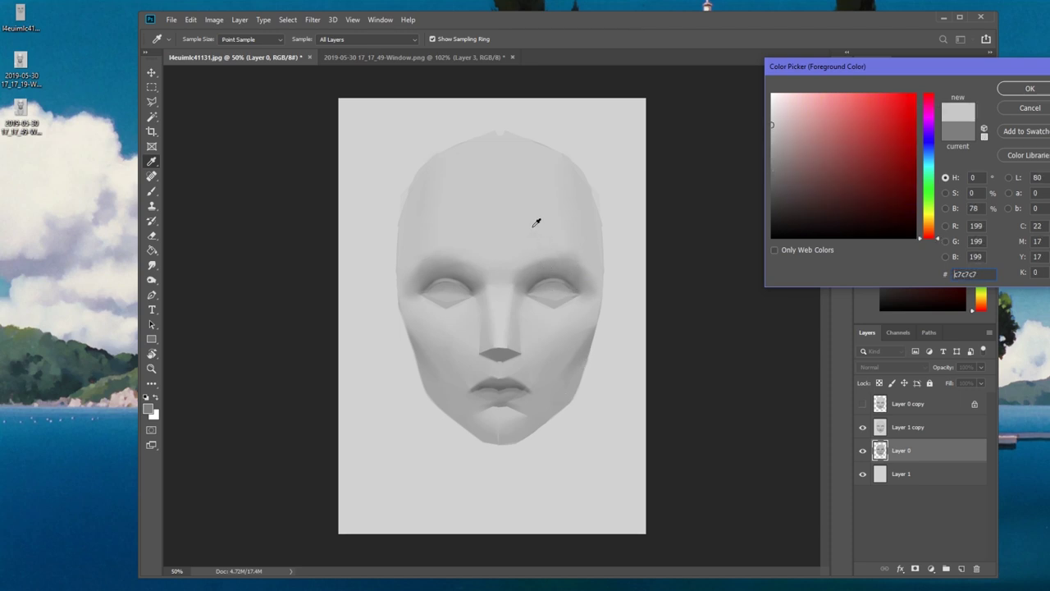
click(557, 358)
click(558, 379)
click(563, 367)
click(568, 379)
click(560, 359)
click(567, 384)
click(565, 371)
click(572, 383)
click(551, 343)
click(543, 337)
click(500, 305)
click(579, 364)
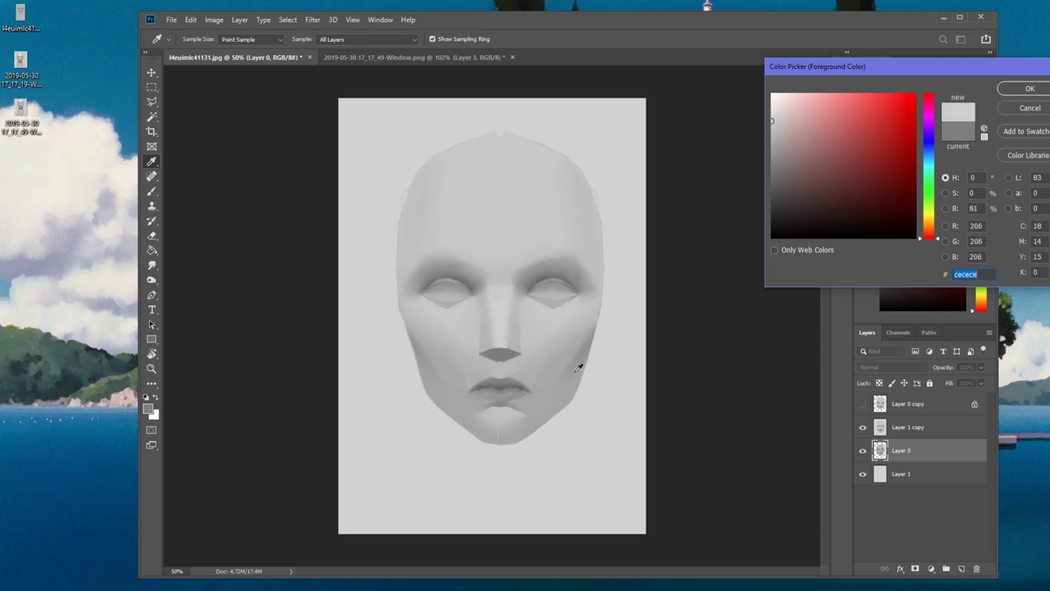
click(504, 306)
click(579, 364)
click(503, 307)
click(580, 364)
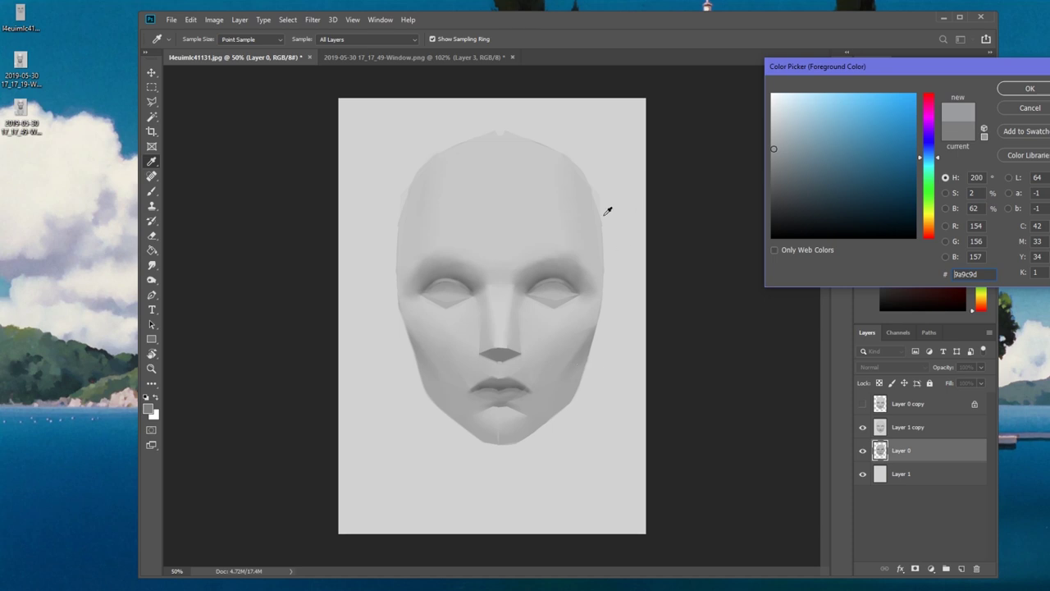
Sample the cheek's a3a3a3 grey and compare it with forehead, nose and eye-area tones
click(521, 219)
click(566, 381)
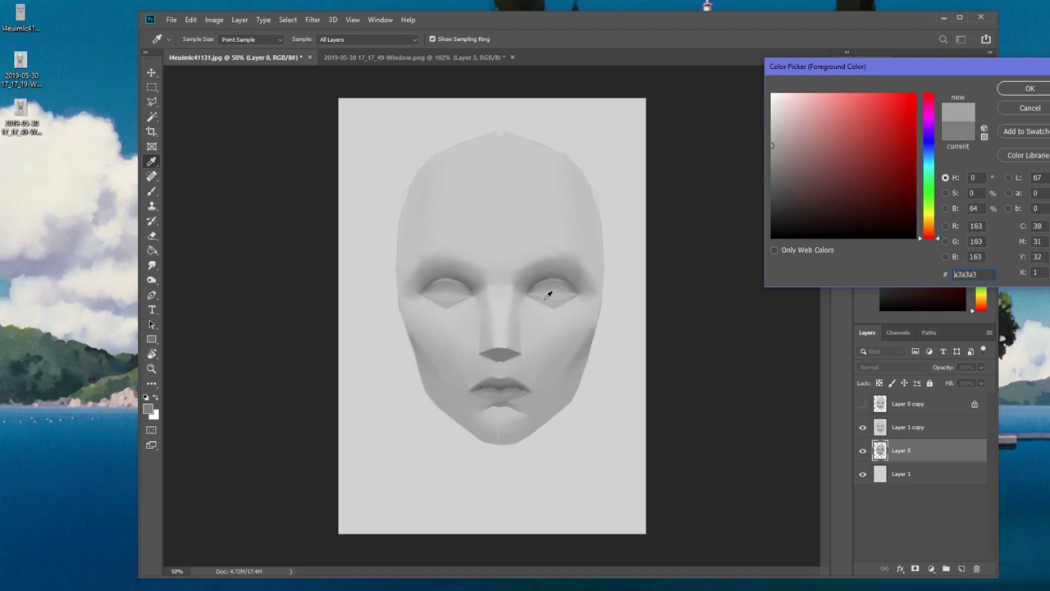
click(538, 205)
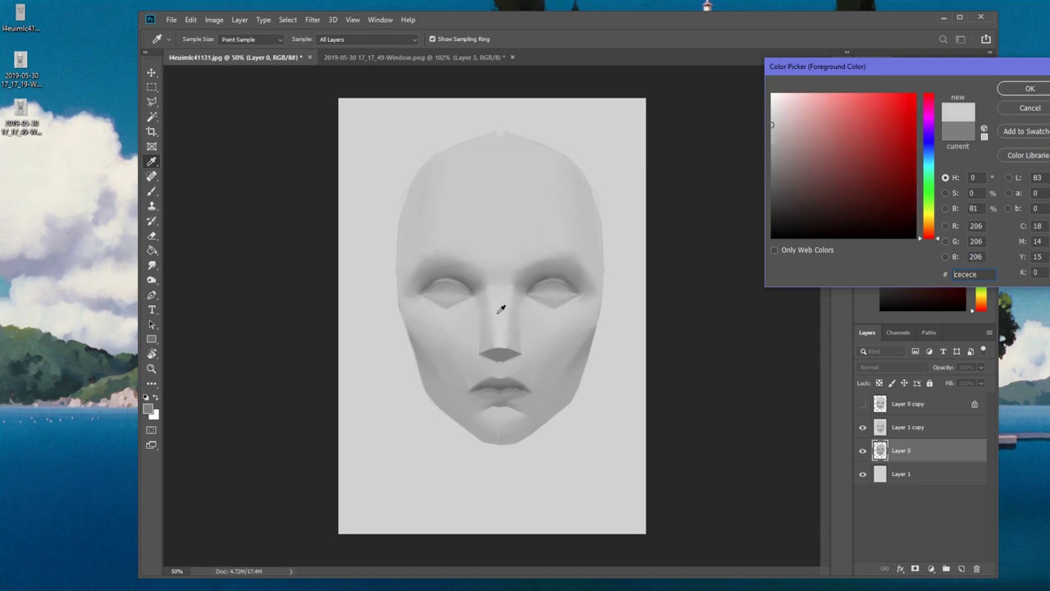
click(562, 386)
click(507, 325)
click(583, 353)
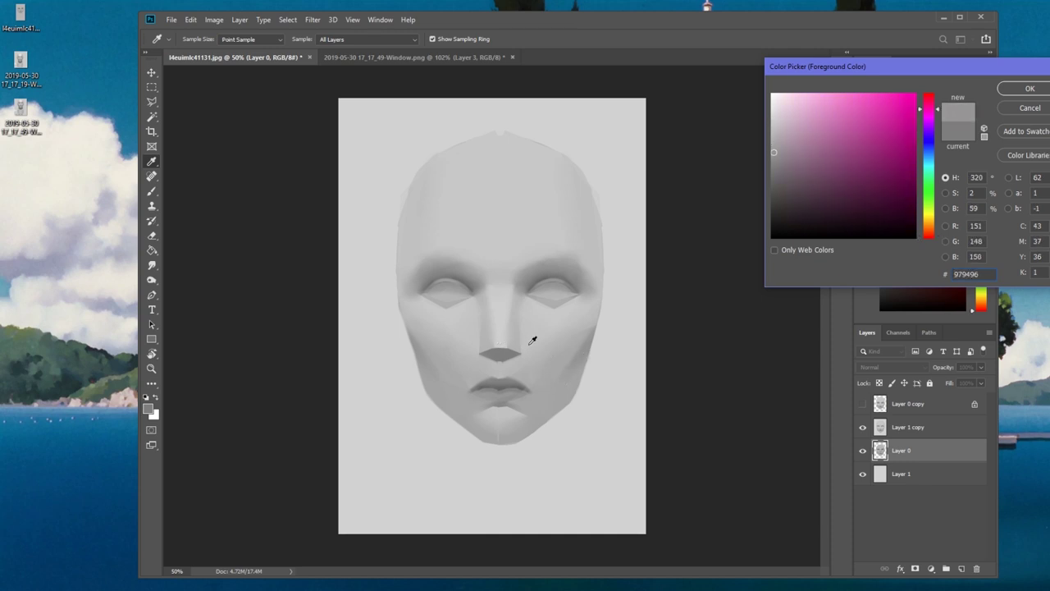
click(504, 329)
click(548, 271)
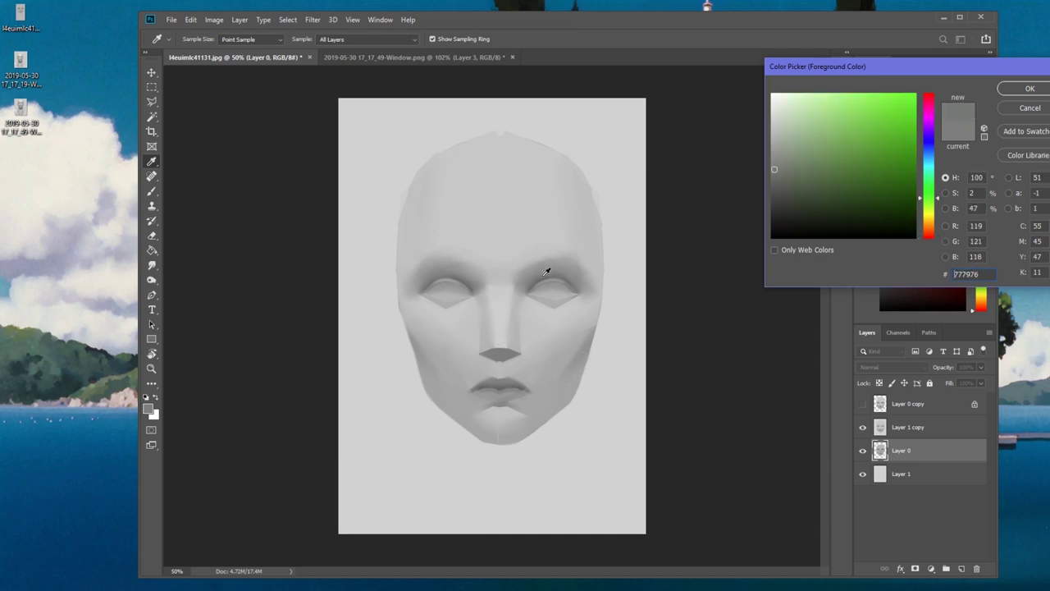
click(505, 327)
click(544, 268)
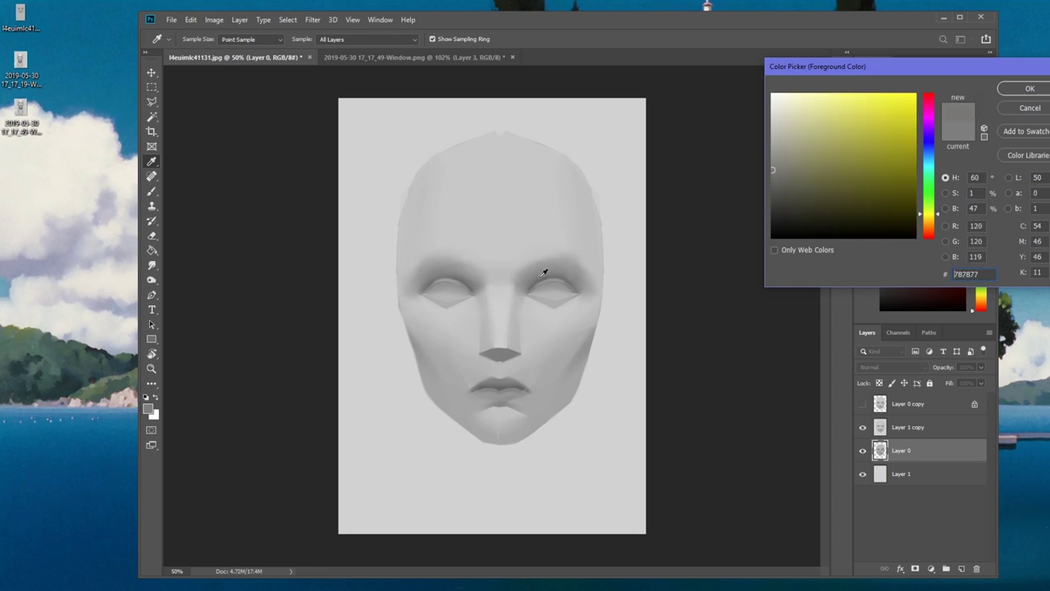
click(505, 327)
click(547, 270)
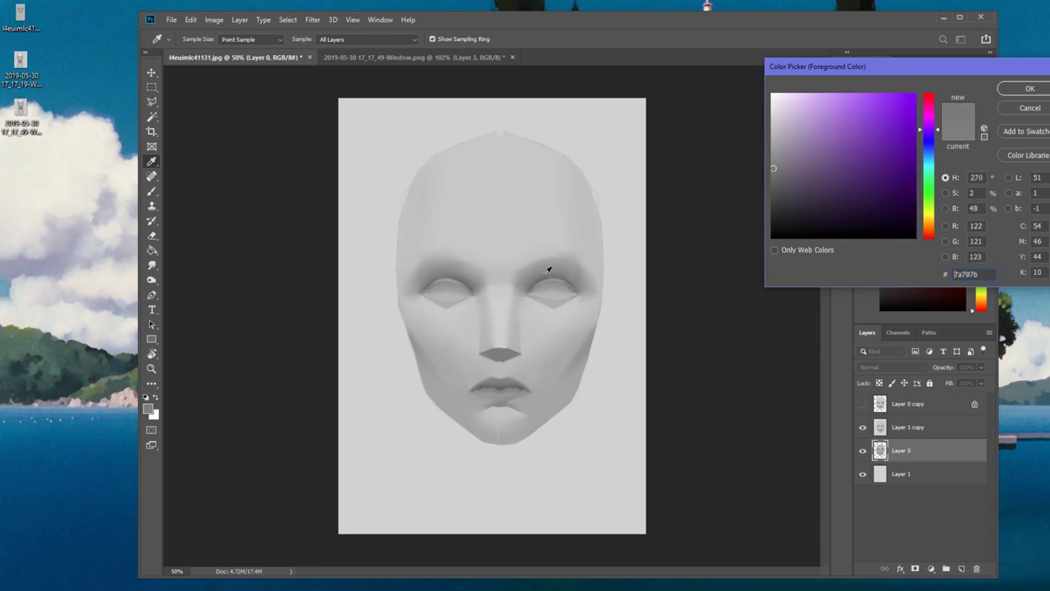
click(506, 324)
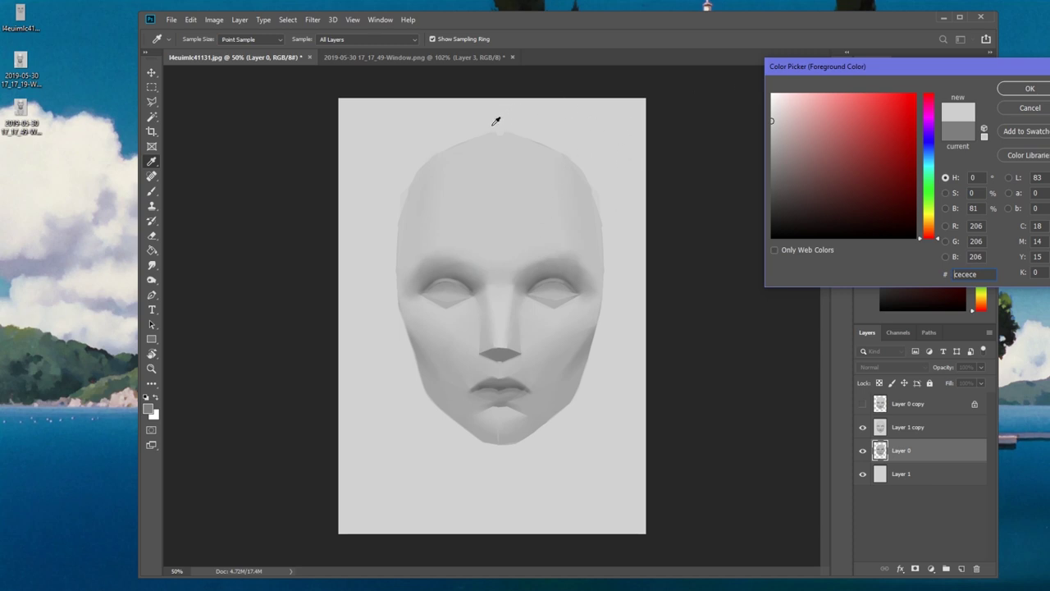
Cancel the Color Picker and set the foreground colour to pure black
click(1028, 108)
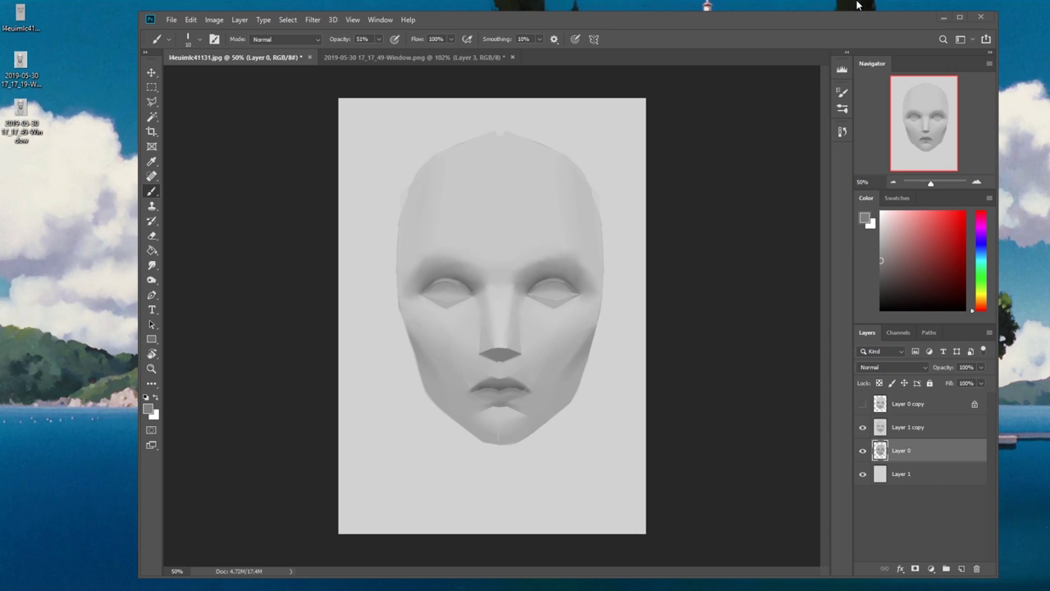
click(887, 296)
drag(887, 296, 879, 300)
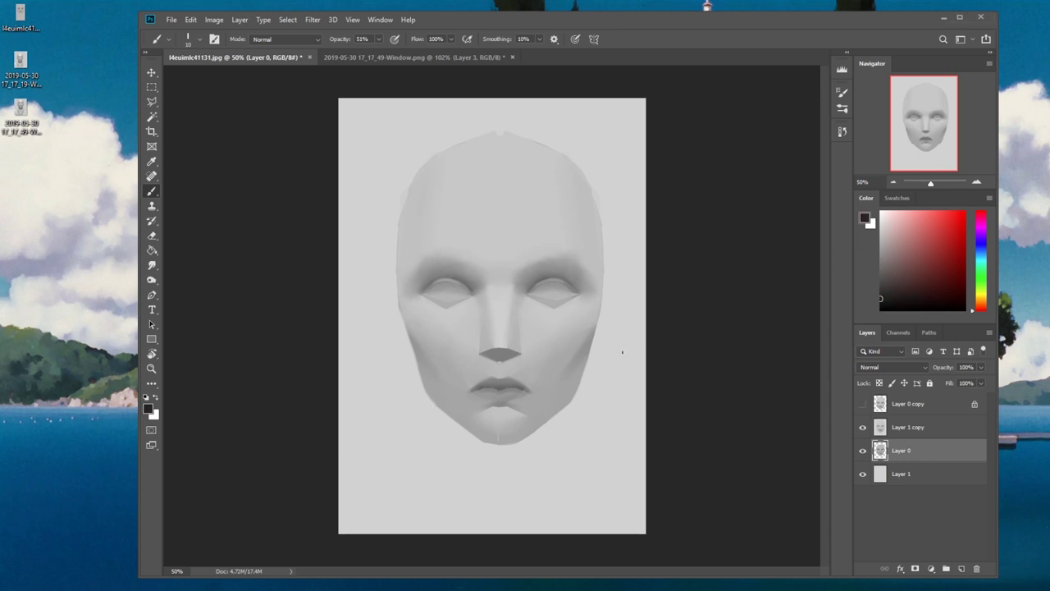
On Layer 1 copy, paint a dark stroke along the jaw's right side, then undo it
click(910, 427)
mouse_move(579, 355)
mouse_down()
mouse_move(511, 434)
mouse_move(567, 369)
mouse_move(549, 406)
mouse_move(574, 361)
mouse_move(559, 391)
mouse_up()
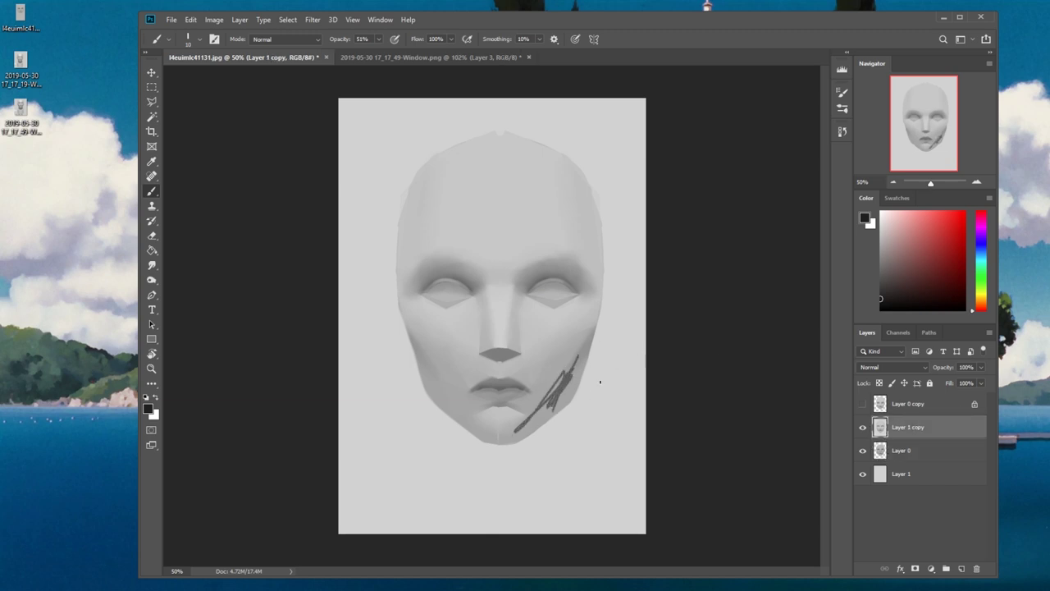
key(ctrl+z)
key(ctrl+z)
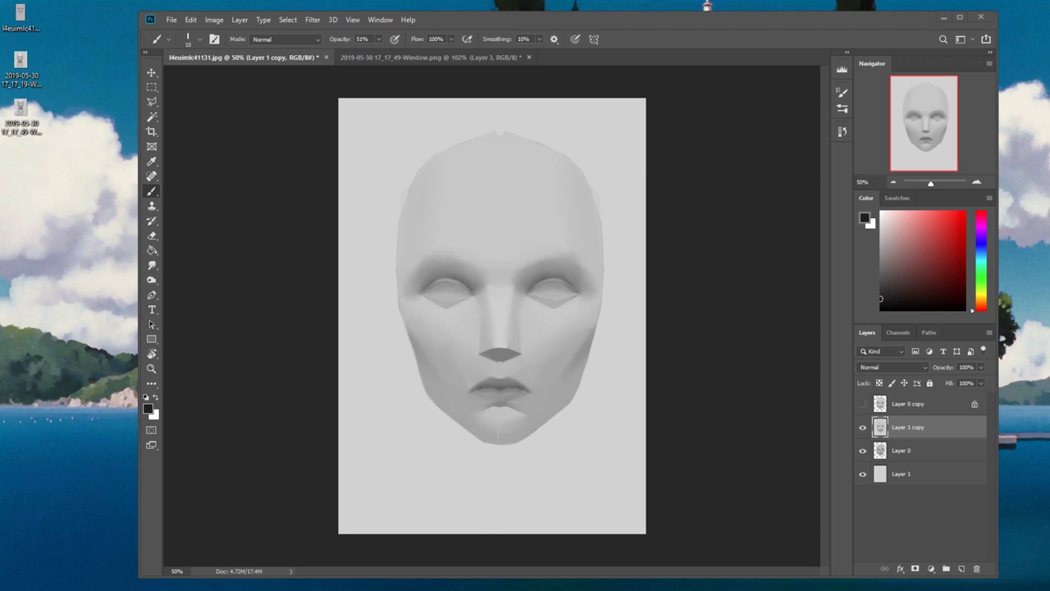
Choose the 82 px Sketching brush preset, then reveal the faceted planes layer over the face
right_click(724, 183)
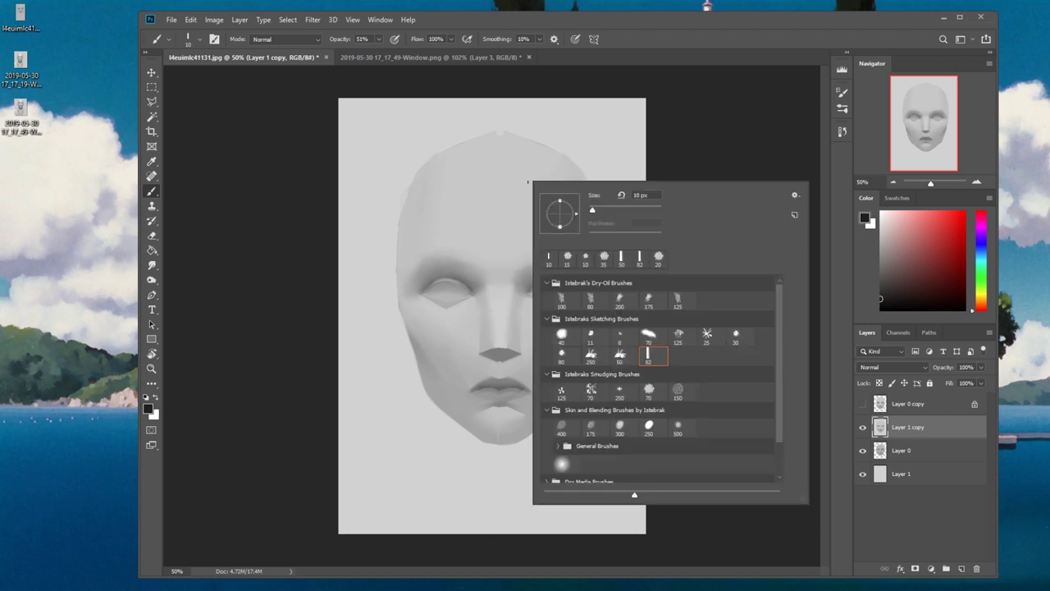
click(591, 300)
click(649, 356)
key(Escape)
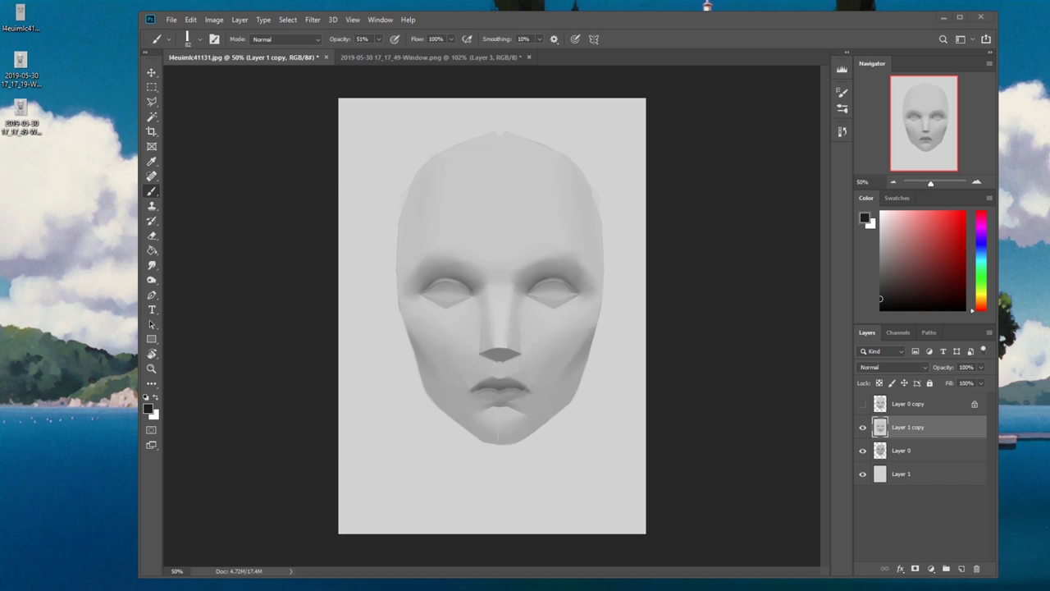
click(862, 405)
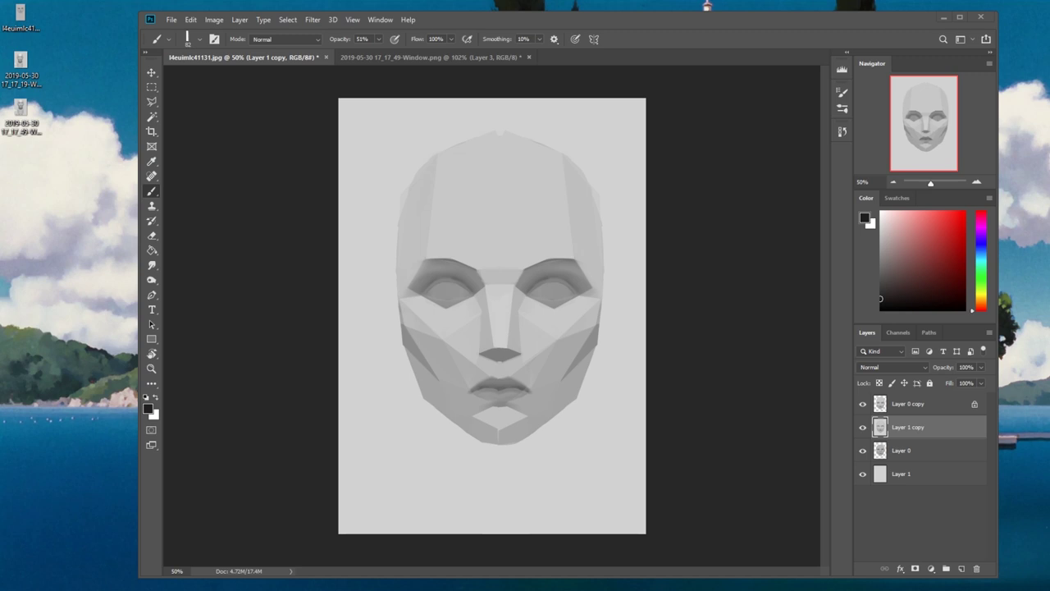
Switch to the Chrome window showing the istebrak.com portfolio page
key(alt+Tab)
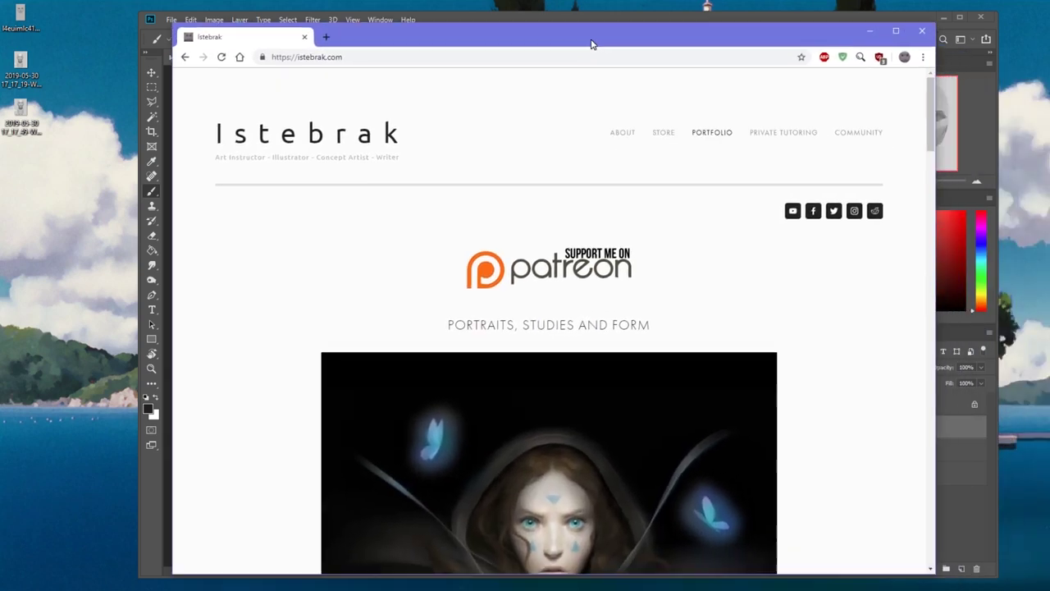
Go to the Istebrak Store page listing PortraitStudio at $79.99 and two brush sets
click(662, 134)
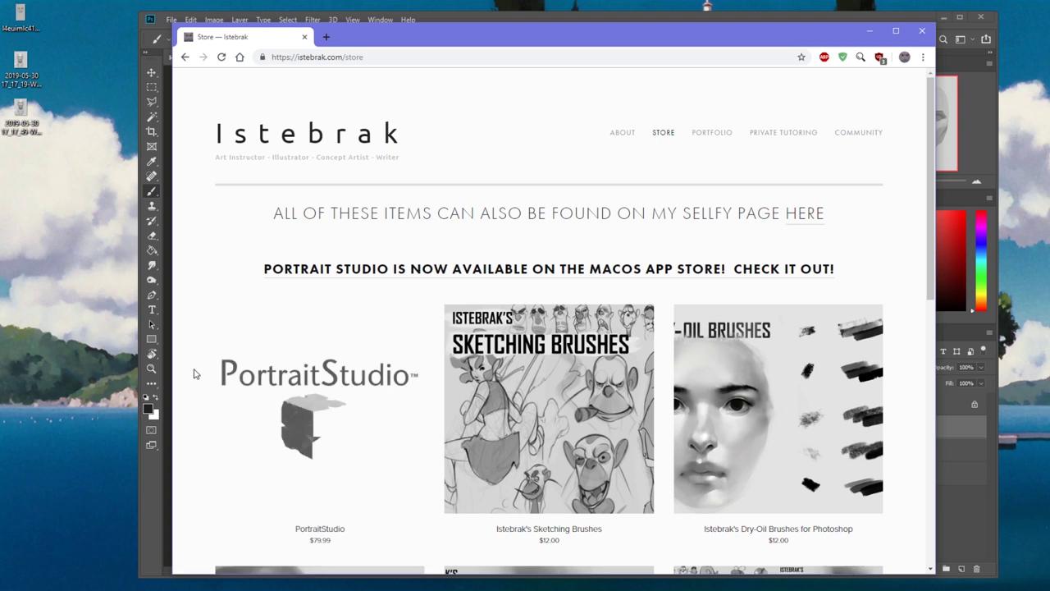
Move from the Chrome store window back to the Photoshop face study
click(520, 5)
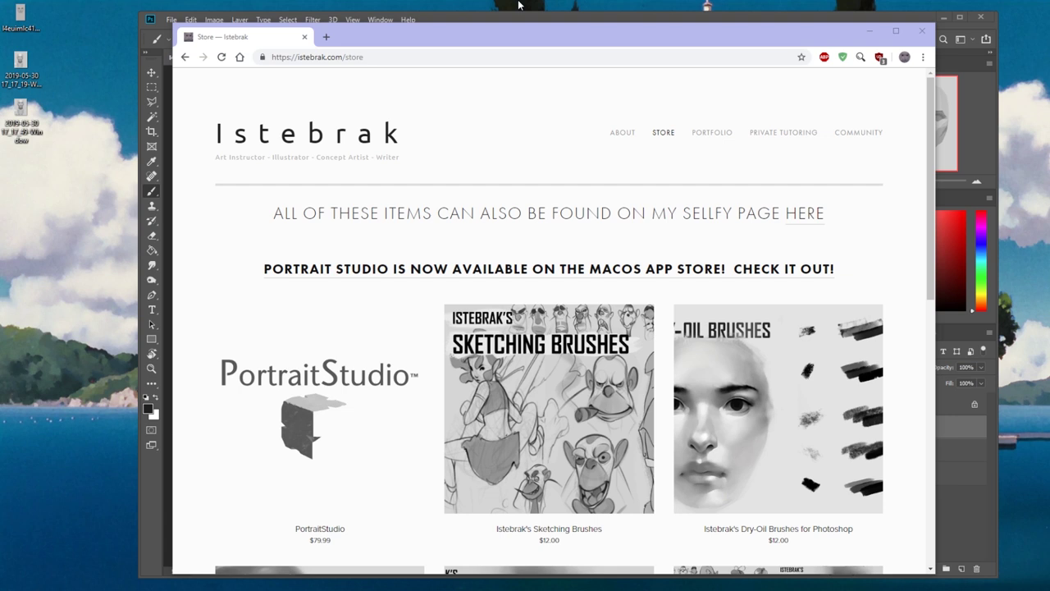
click(195, 371)
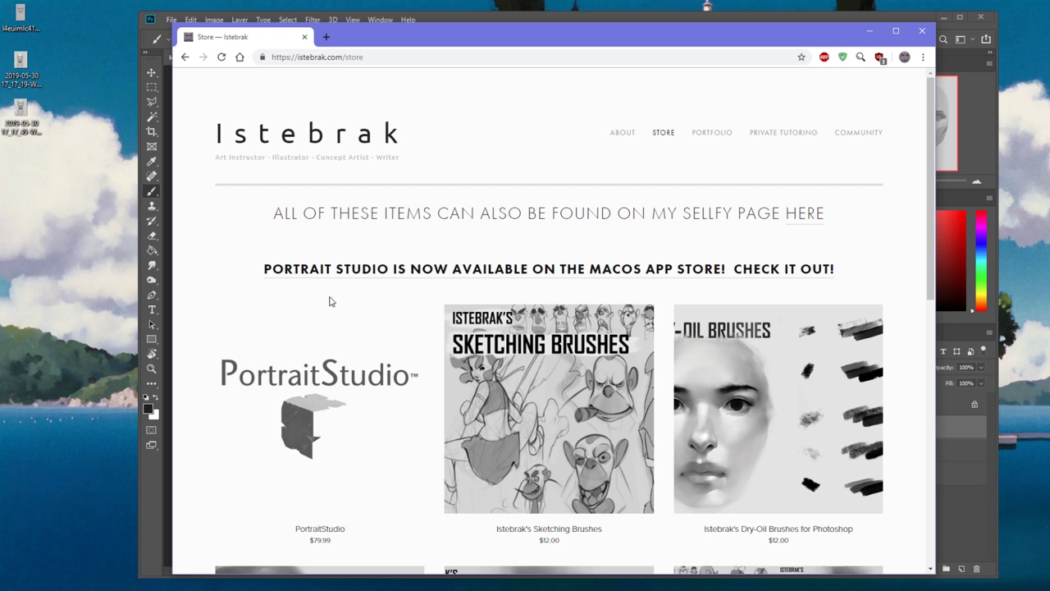
click(577, 19)
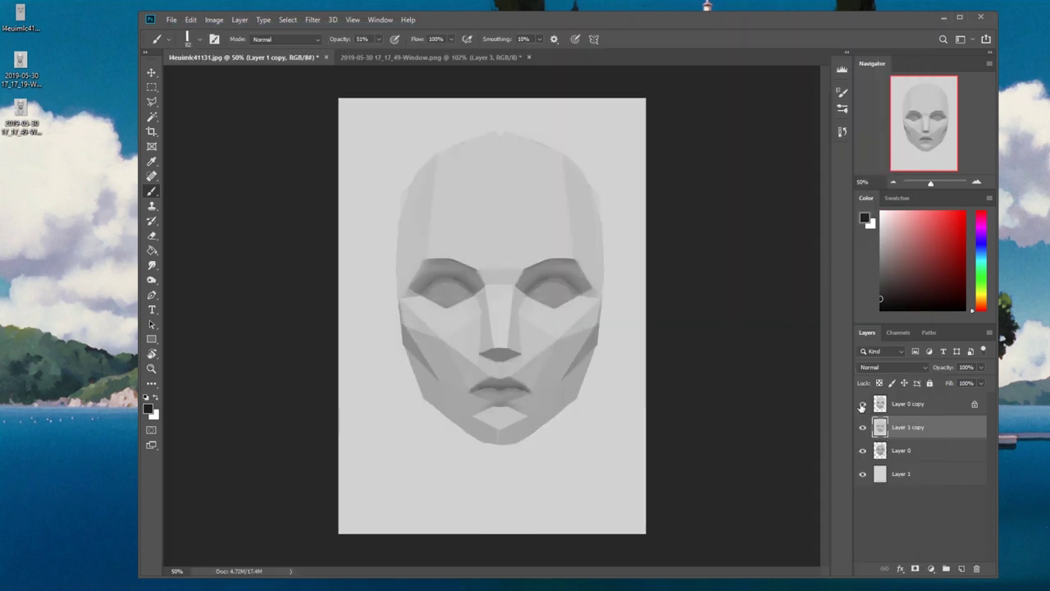
On the 3D head render, eyedrop forehead and darker face greys, then cancel the Color Picker
click(486, 58)
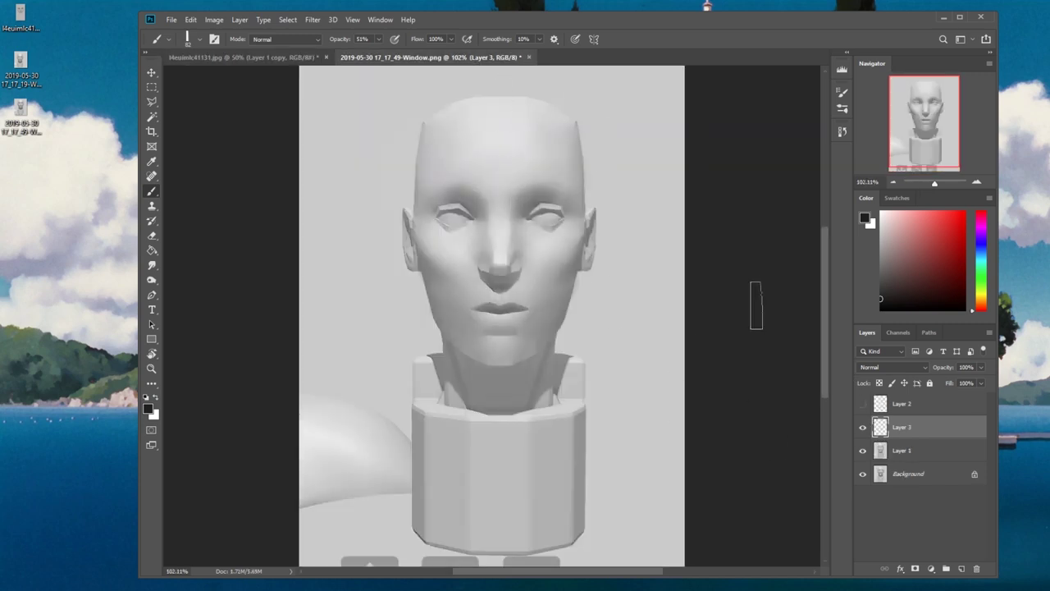
click(868, 222)
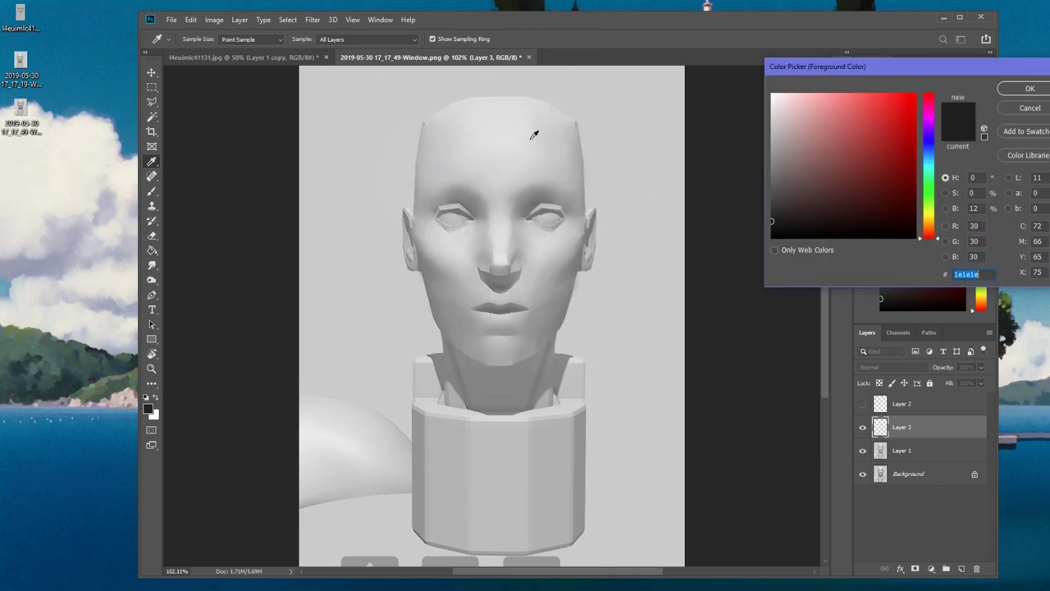
click(534, 134)
click(509, 124)
click(501, 119)
click(499, 120)
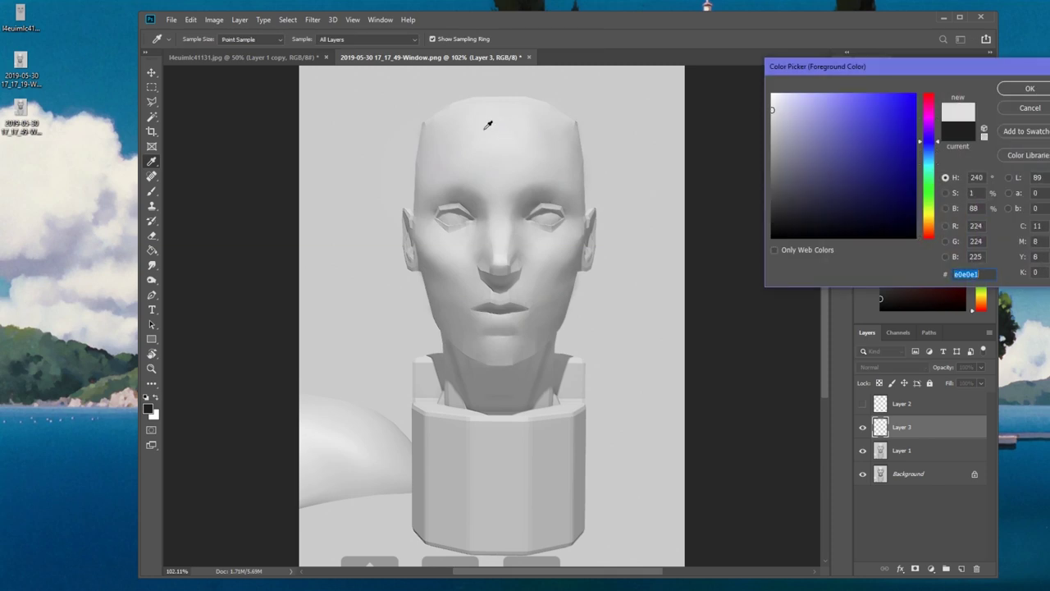
click(450, 243)
click(574, 230)
click(550, 242)
click(451, 241)
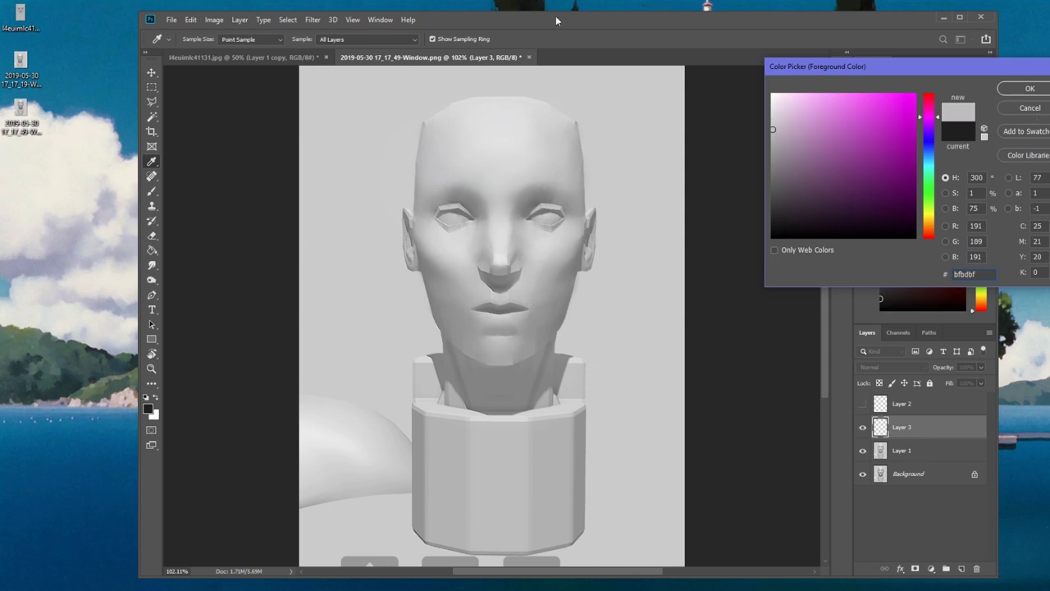
click(1036, 111)
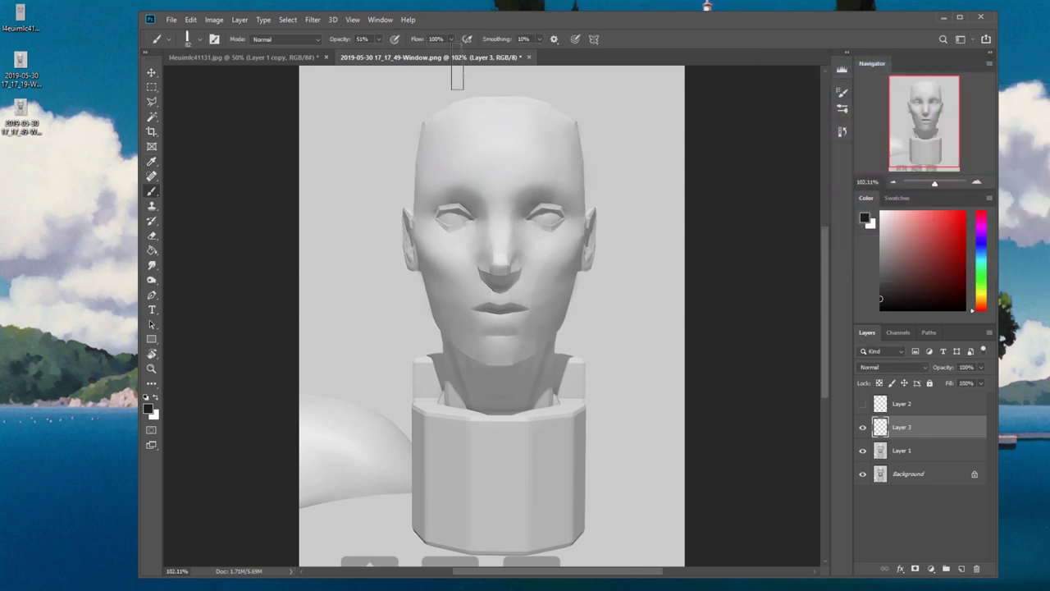
click(529, 57)
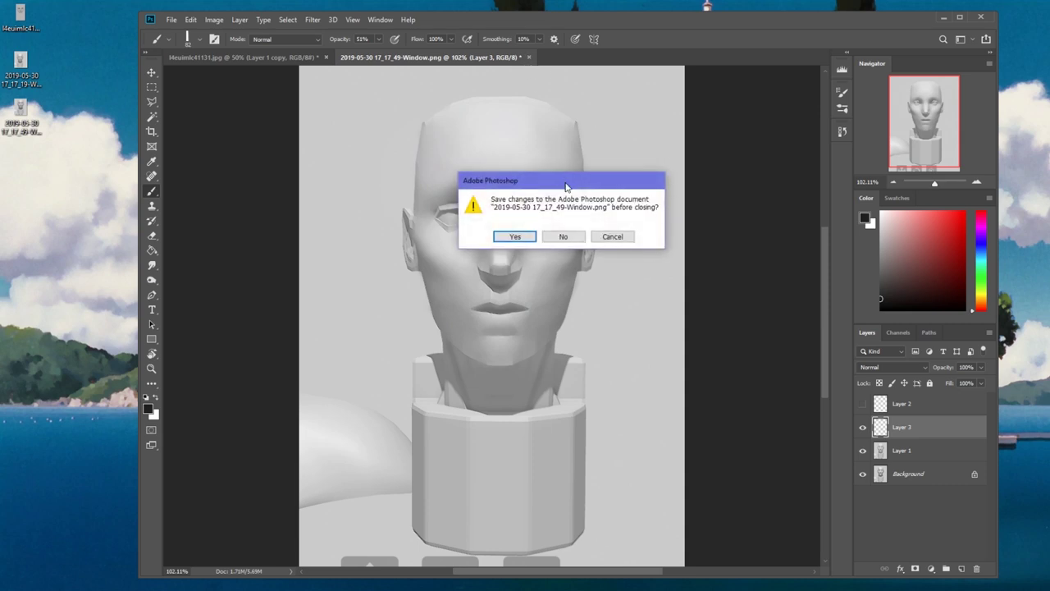
click(562, 236)
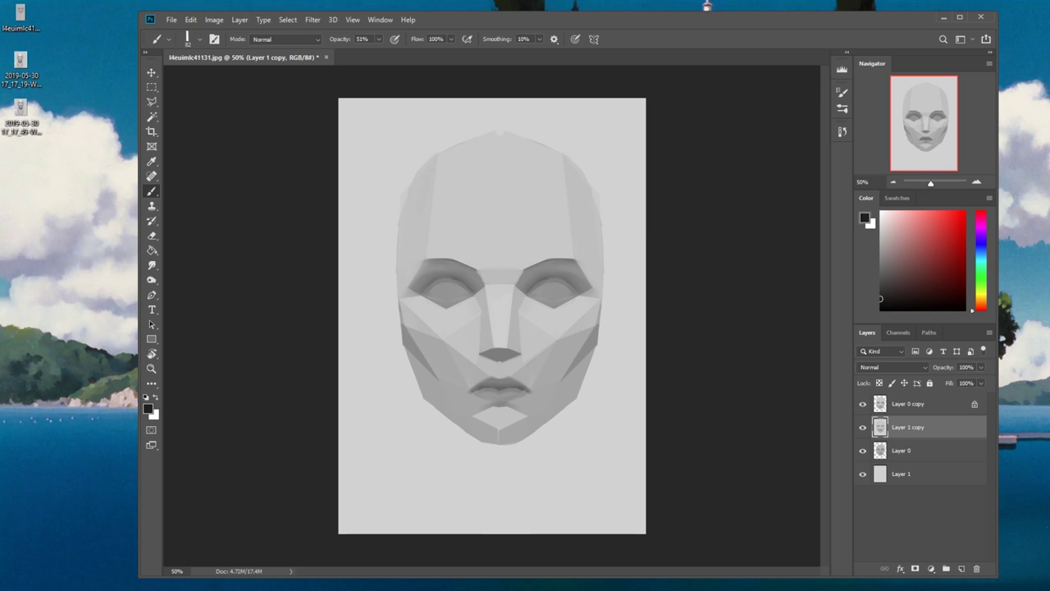
mouse_move(172, 590)
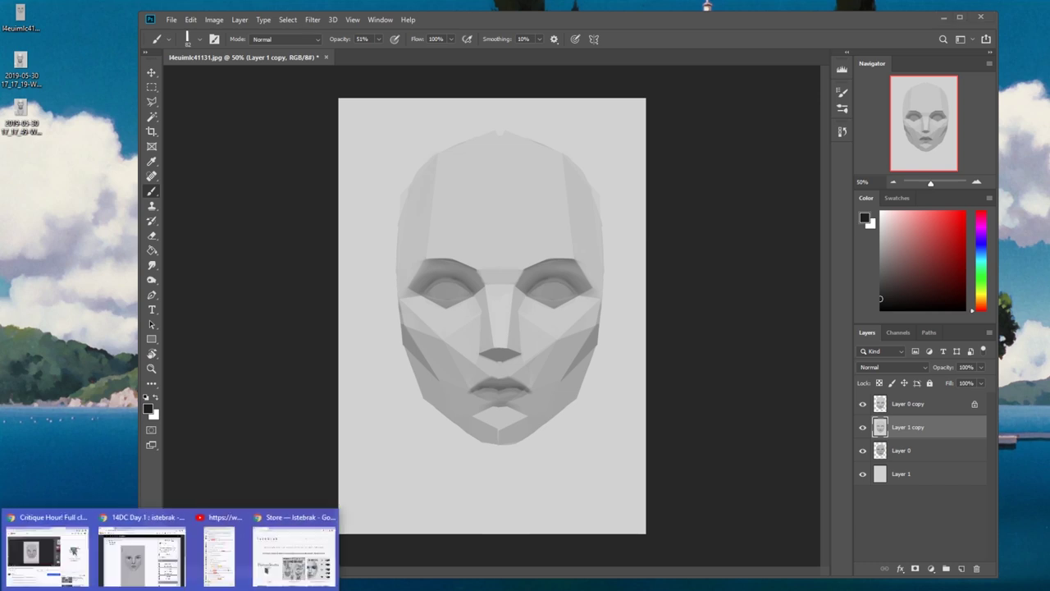
Bring the Chrome Istebrak store back up and go to the site's home page
mouse_move(70, 590)
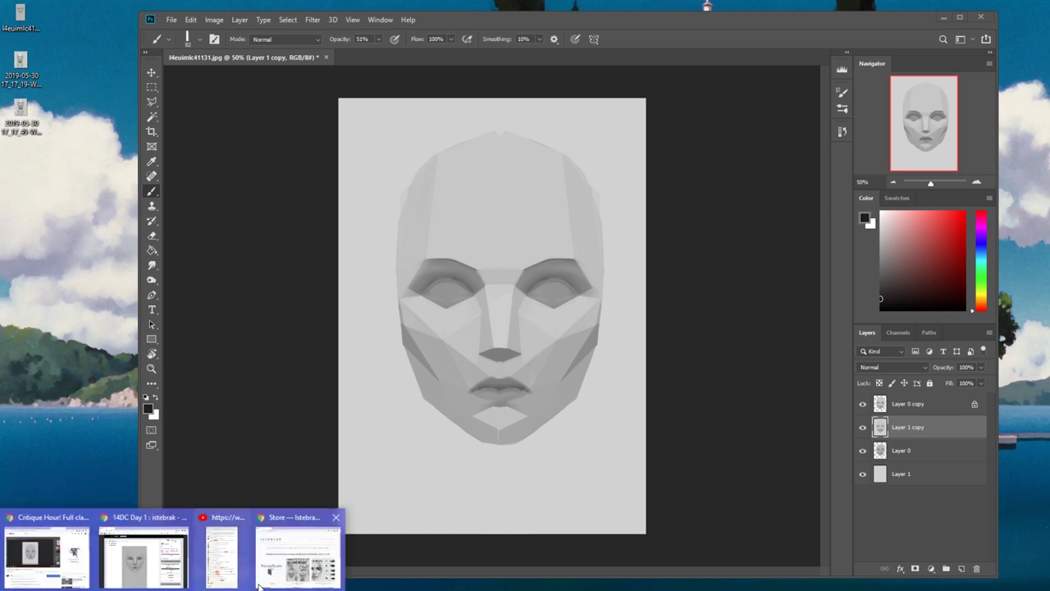
click(279, 566)
click(521, 6)
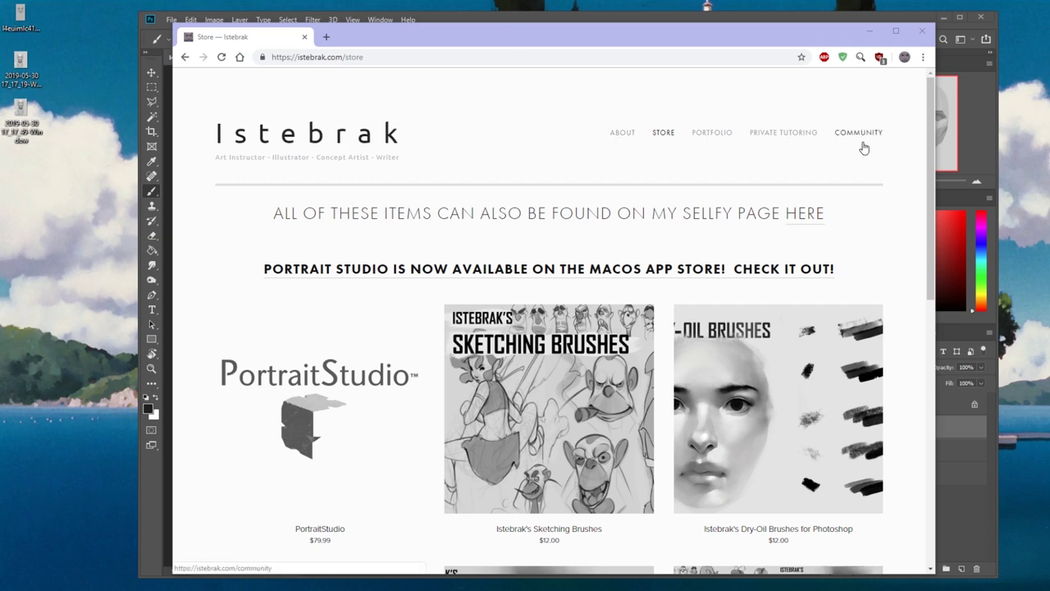
click(364, 140)
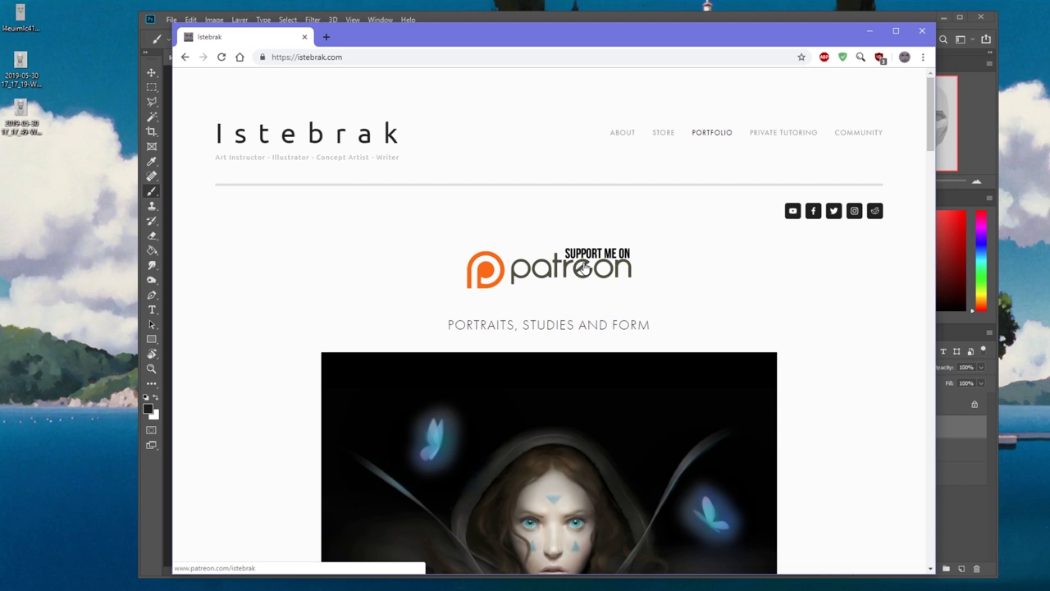
click(1035, 586)
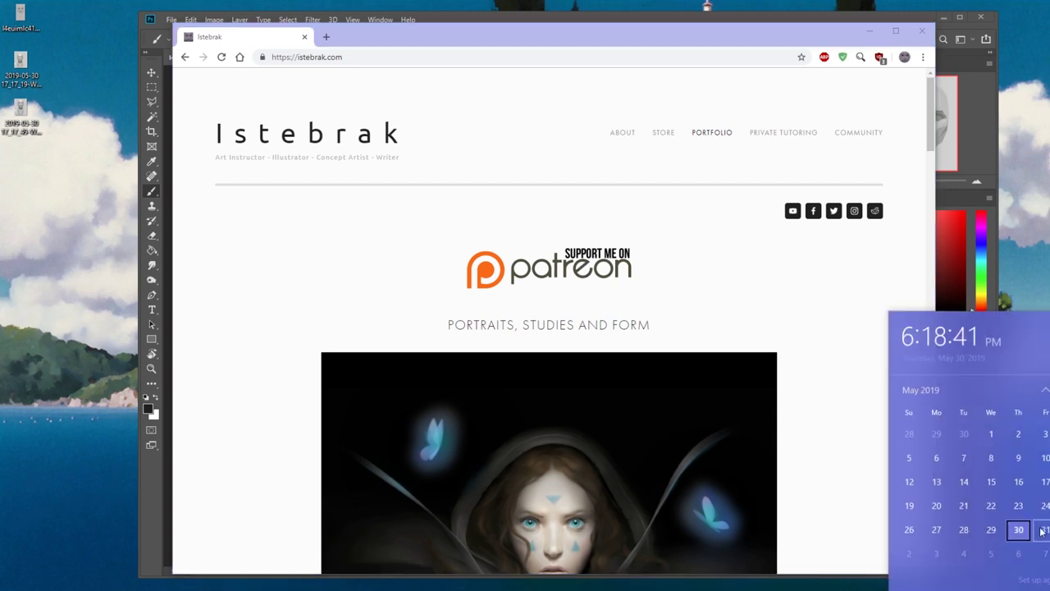